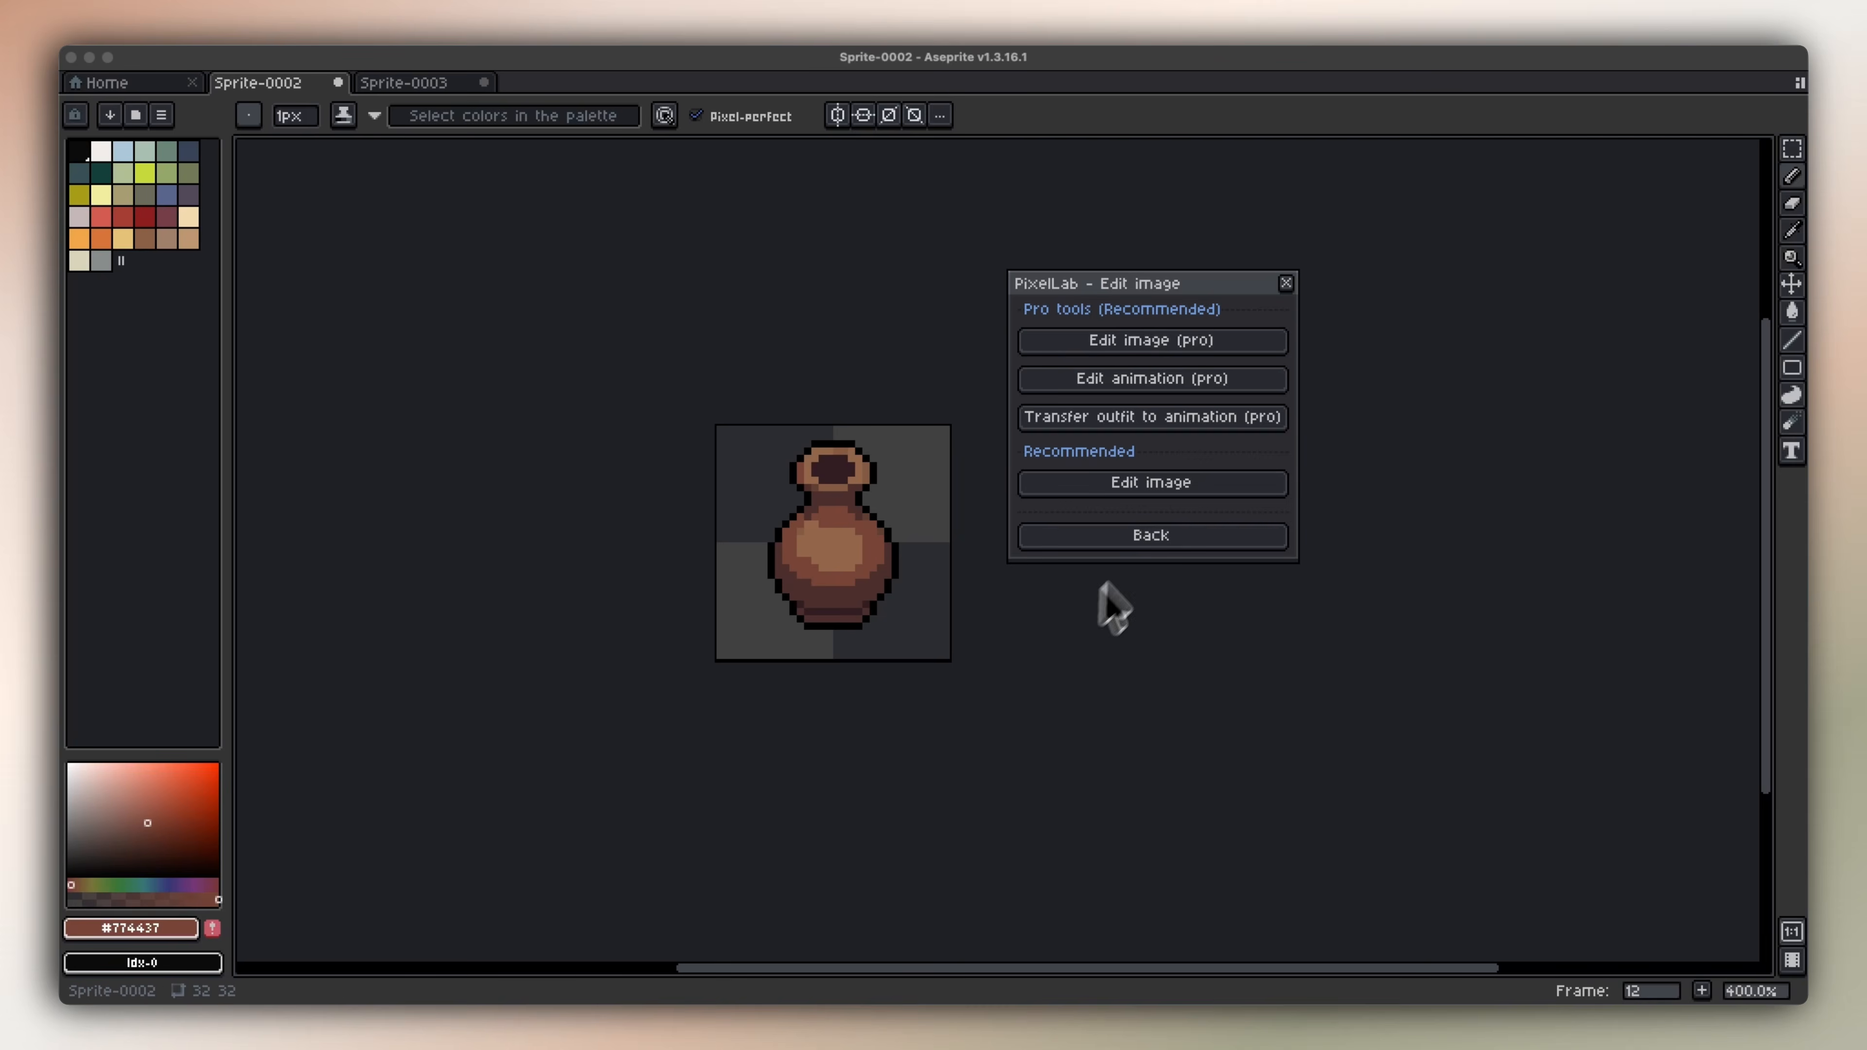
Open the Edit image tool for the vase and enter the instruction "make the vase look damaged with cracks".
click(1197, 485)
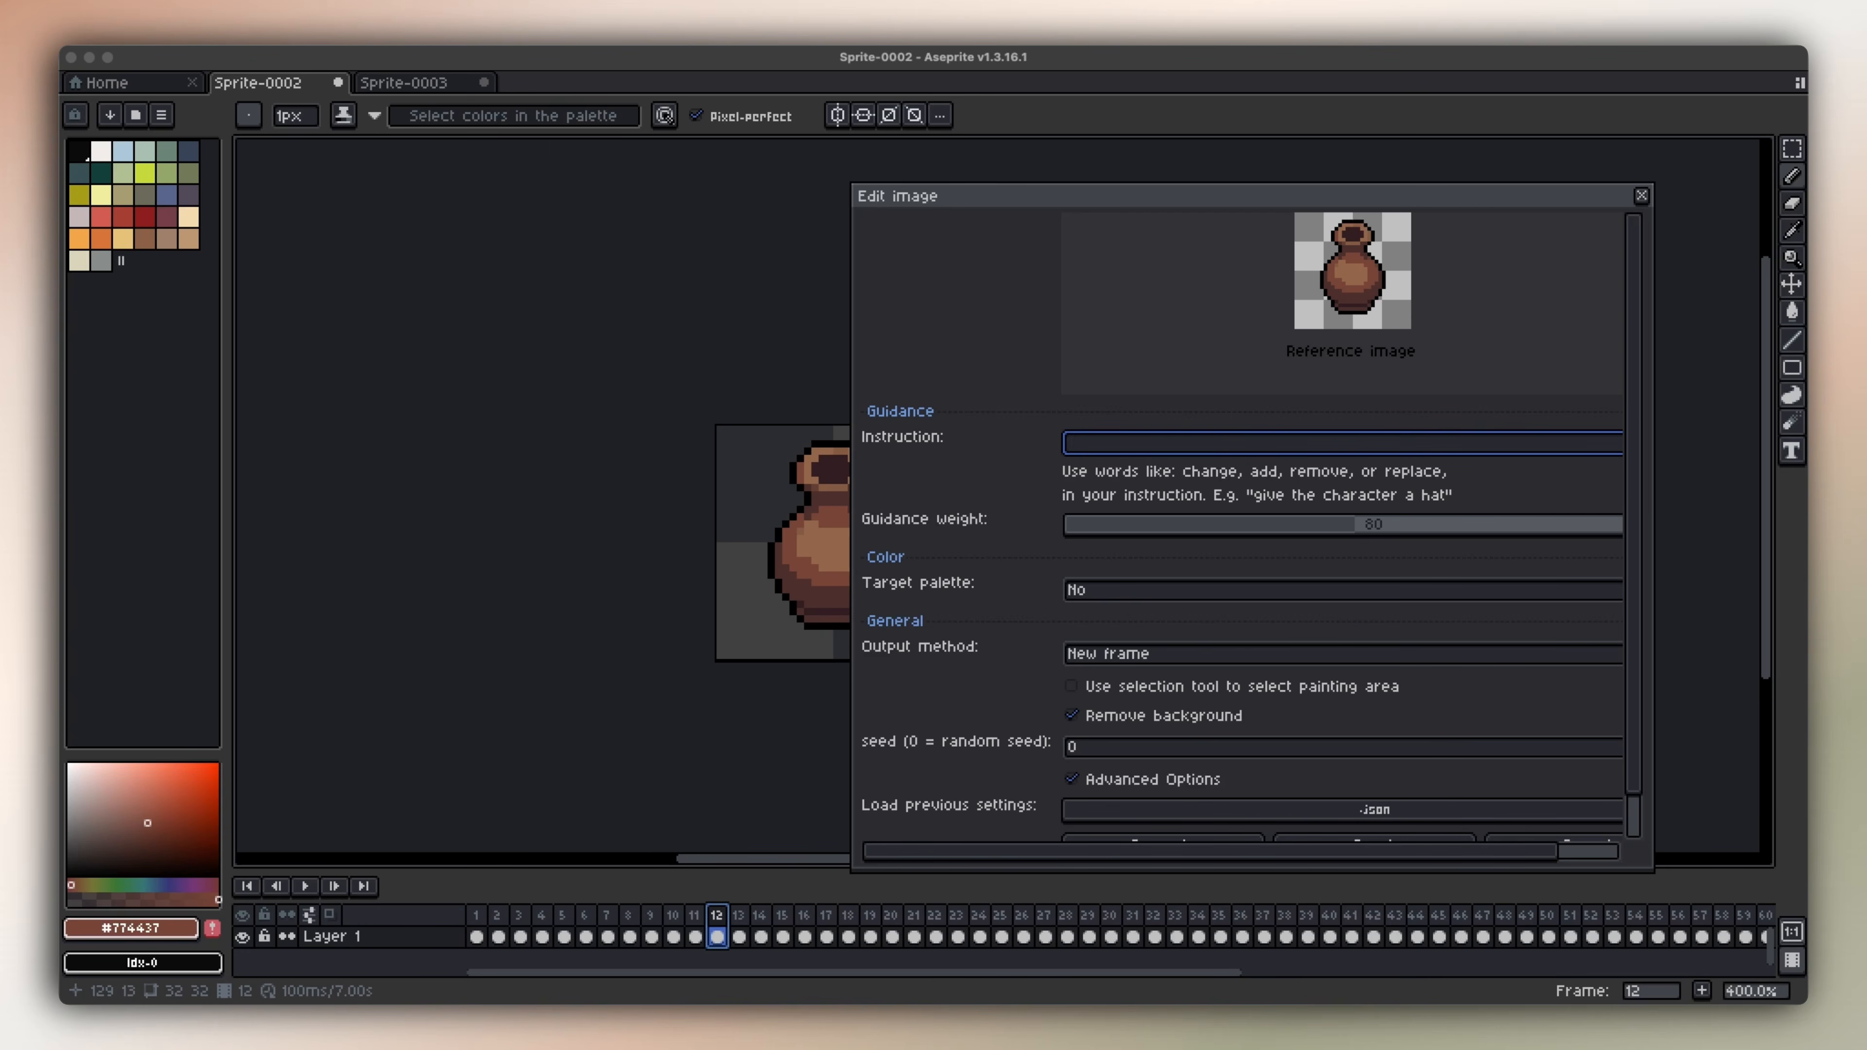
text(make the vase look damaged with cracks)
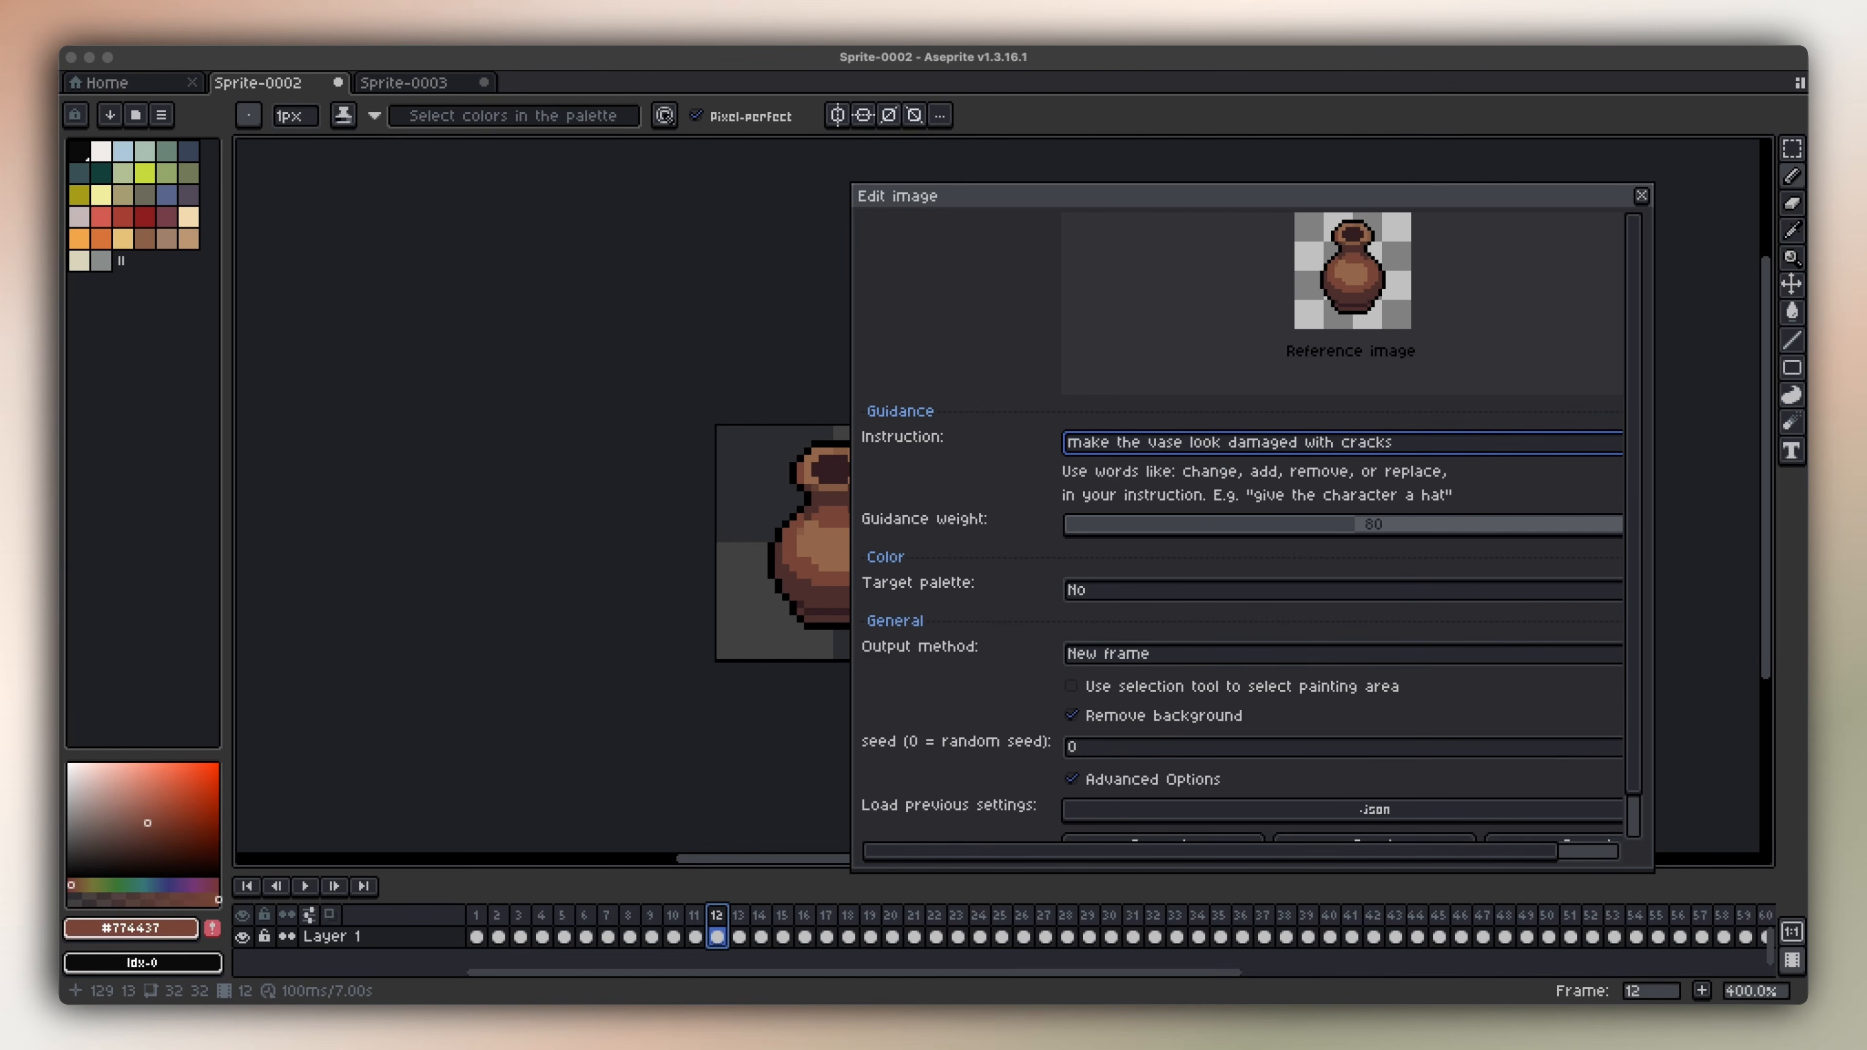
scroll(1641, 534, down, 2)
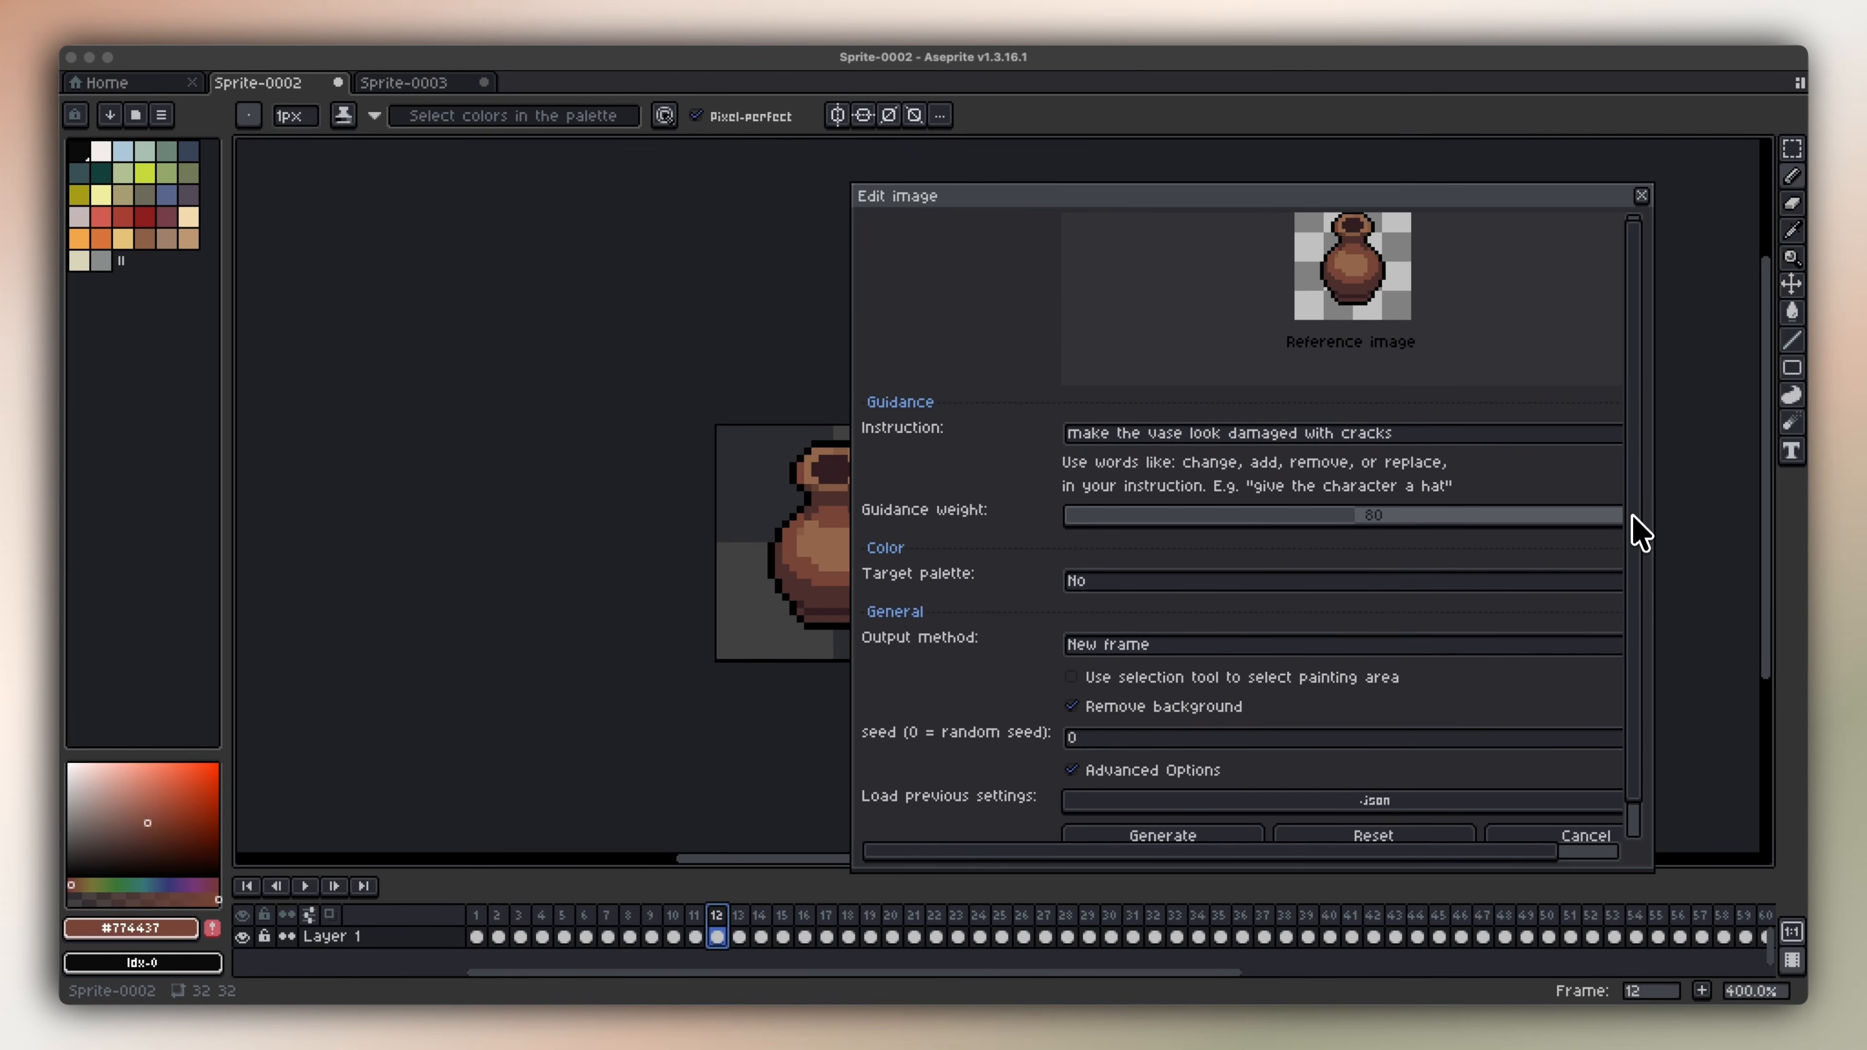
mouse_move(1355, 484)
mouse_down()
mouse_move(1325, 480)
mouse_move(1403, 481)
mouse_move(1361, 486)
mouse_up()
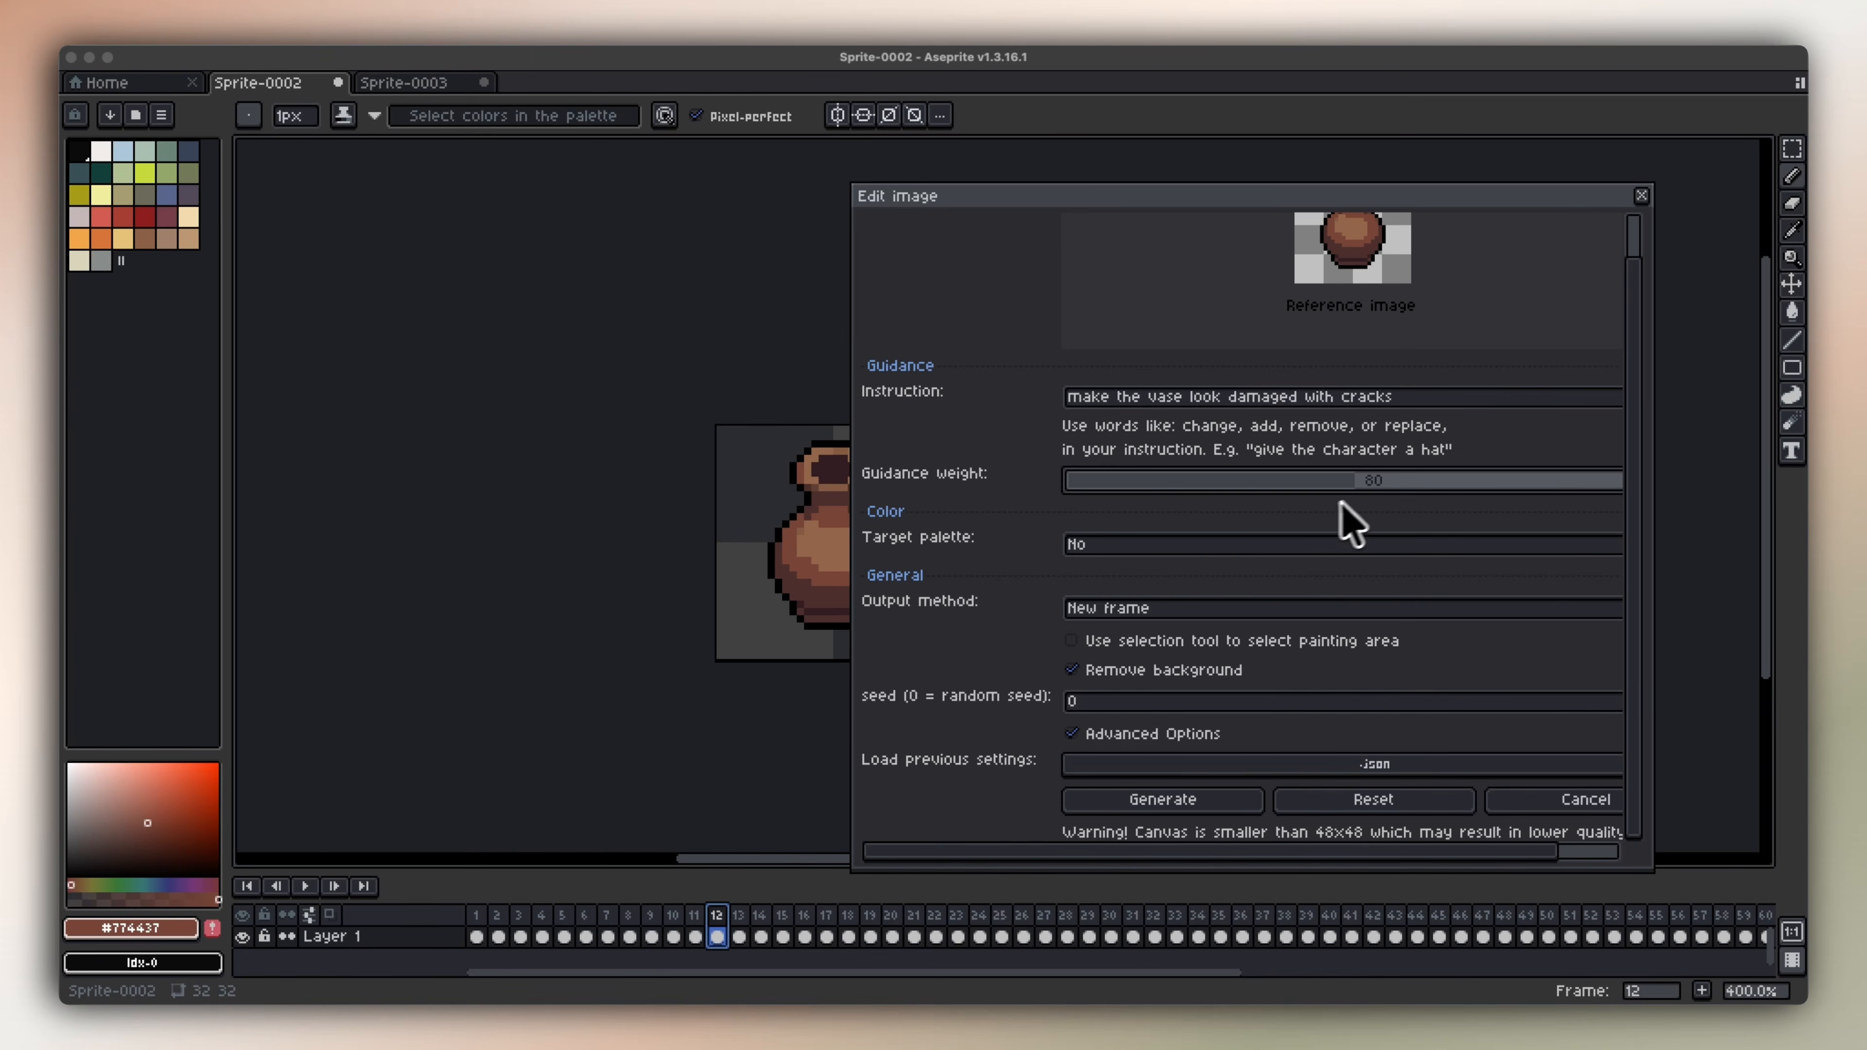
Set the edit's target palette to Current image.
click(1215, 543)
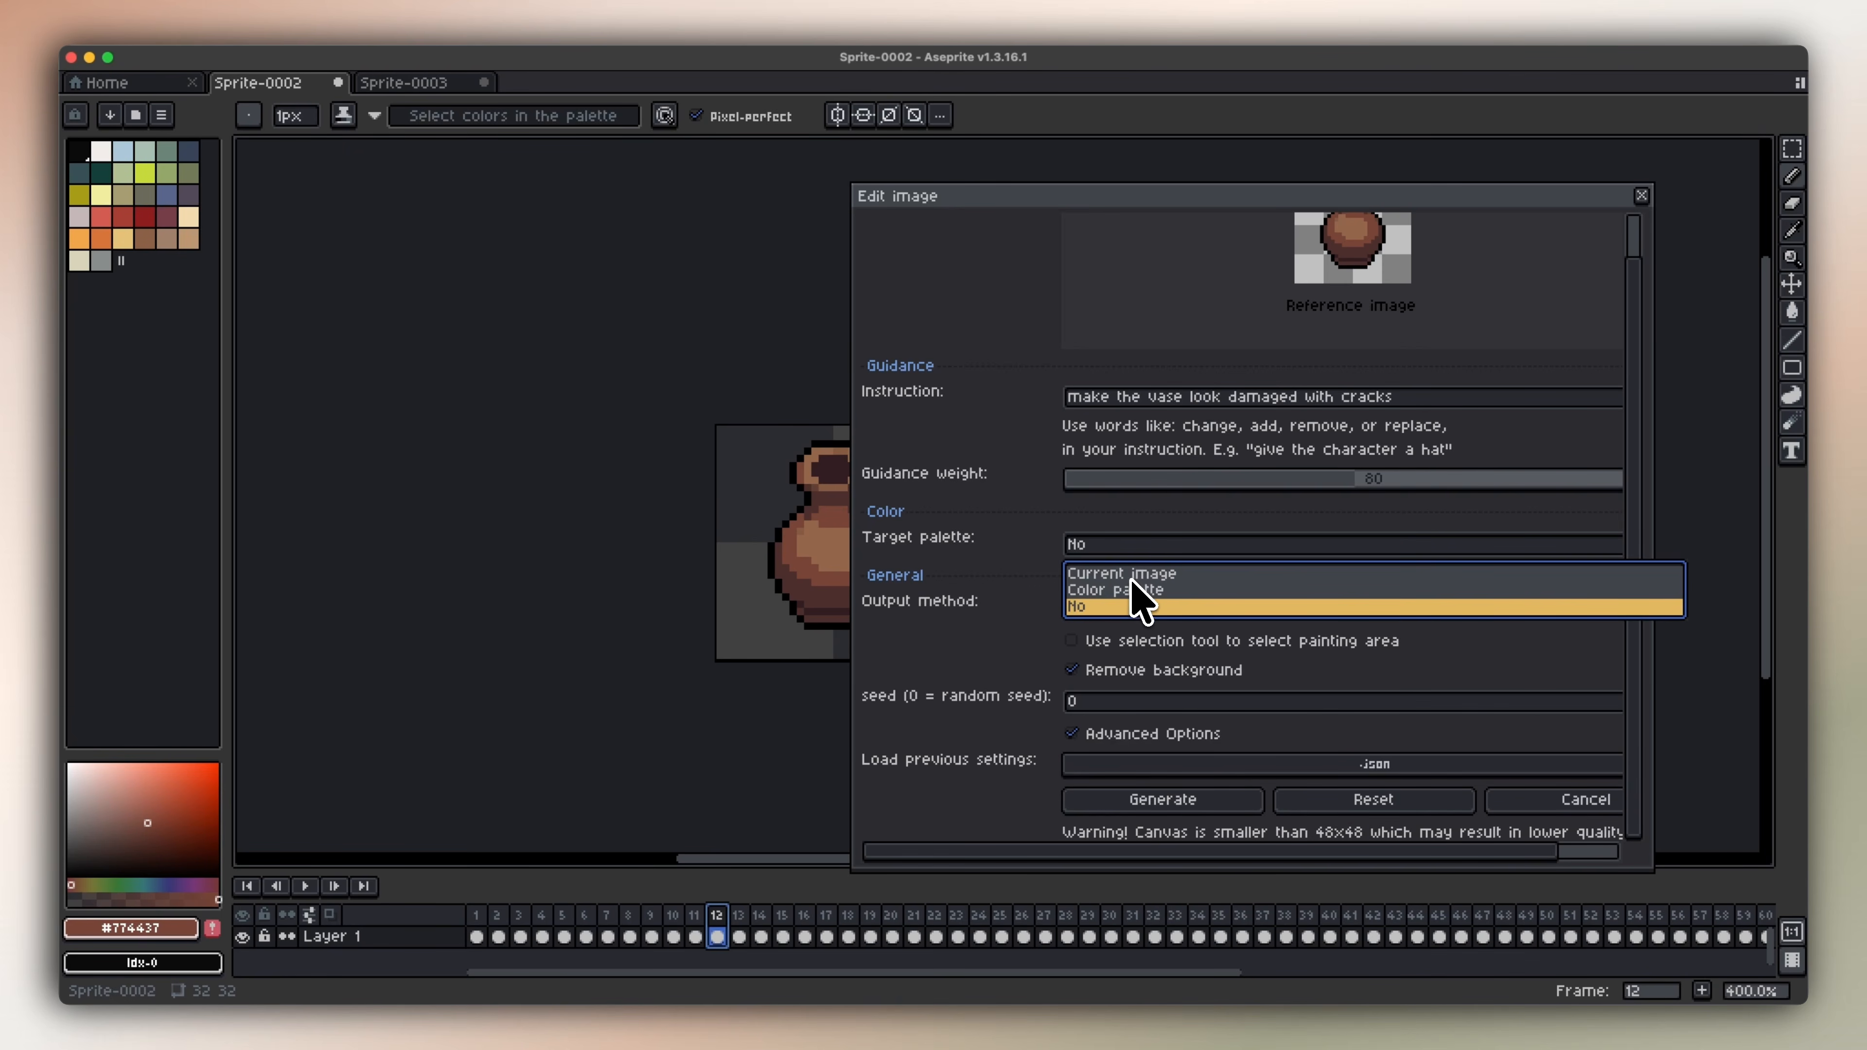
click(1136, 575)
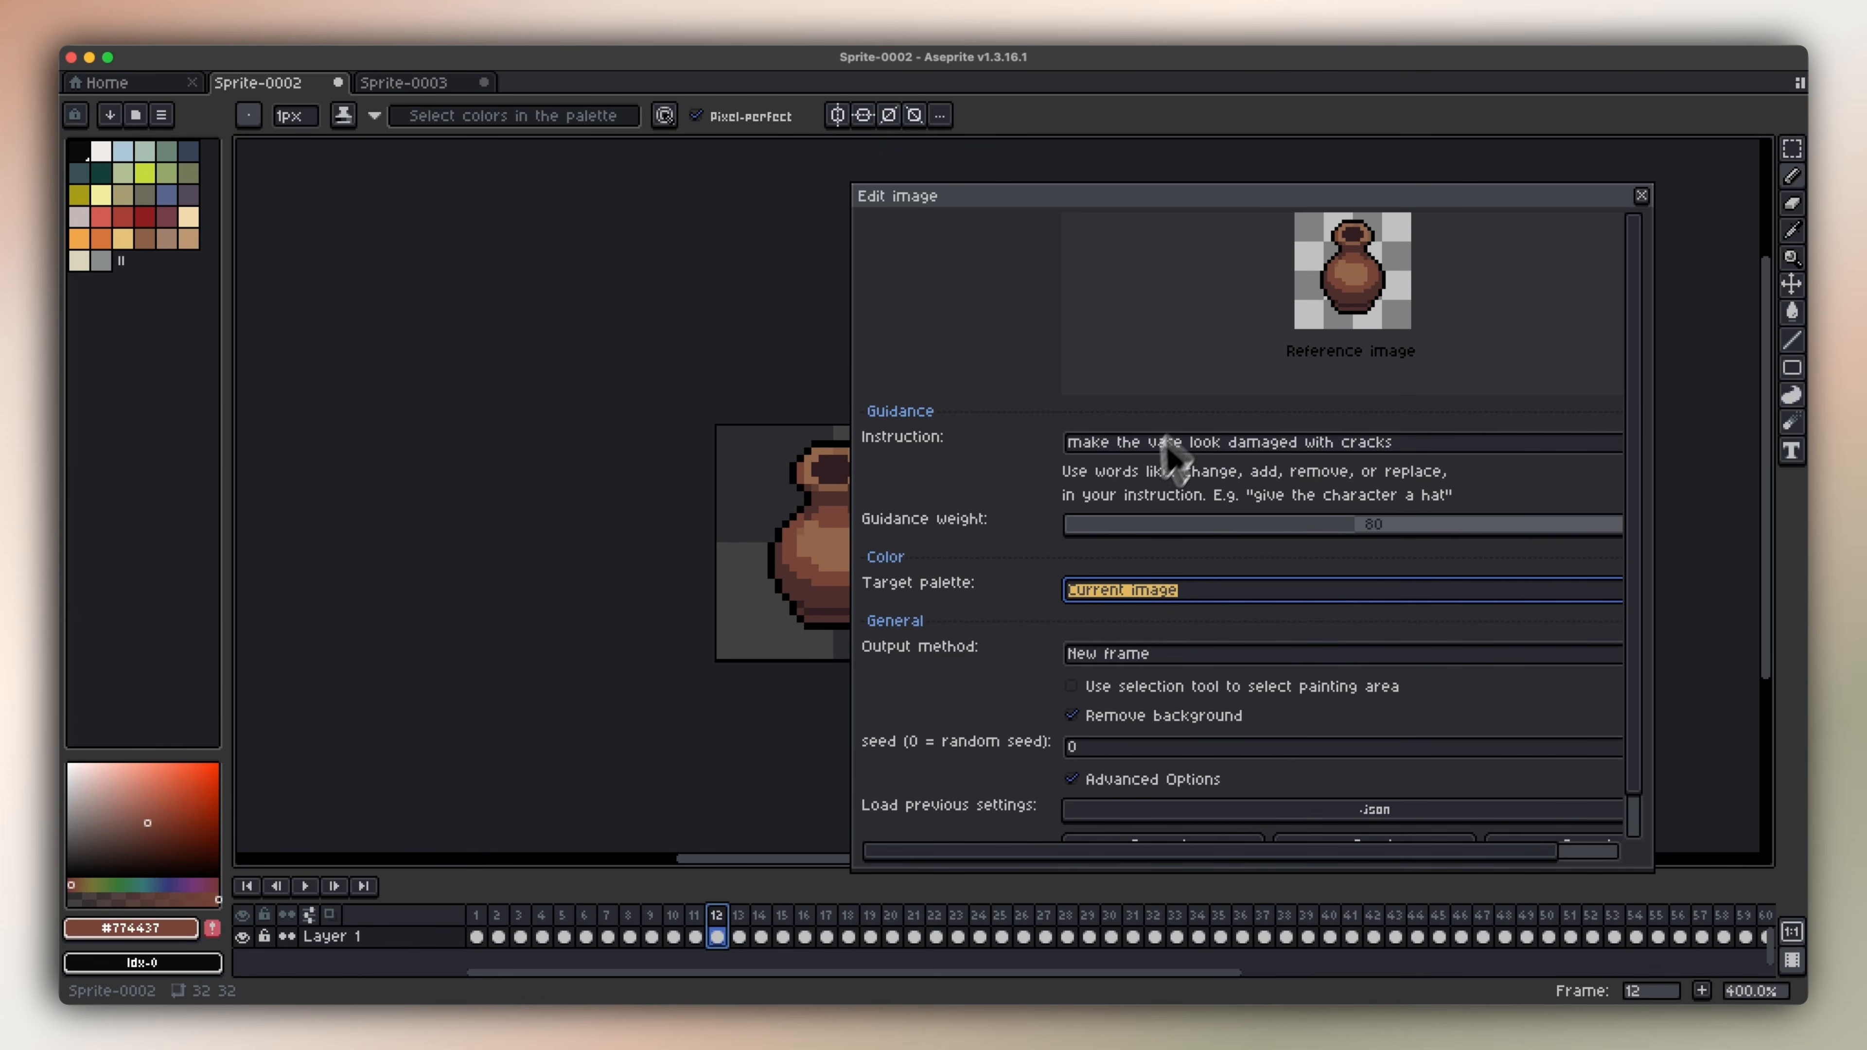
click(1158, 592)
click(1153, 649)
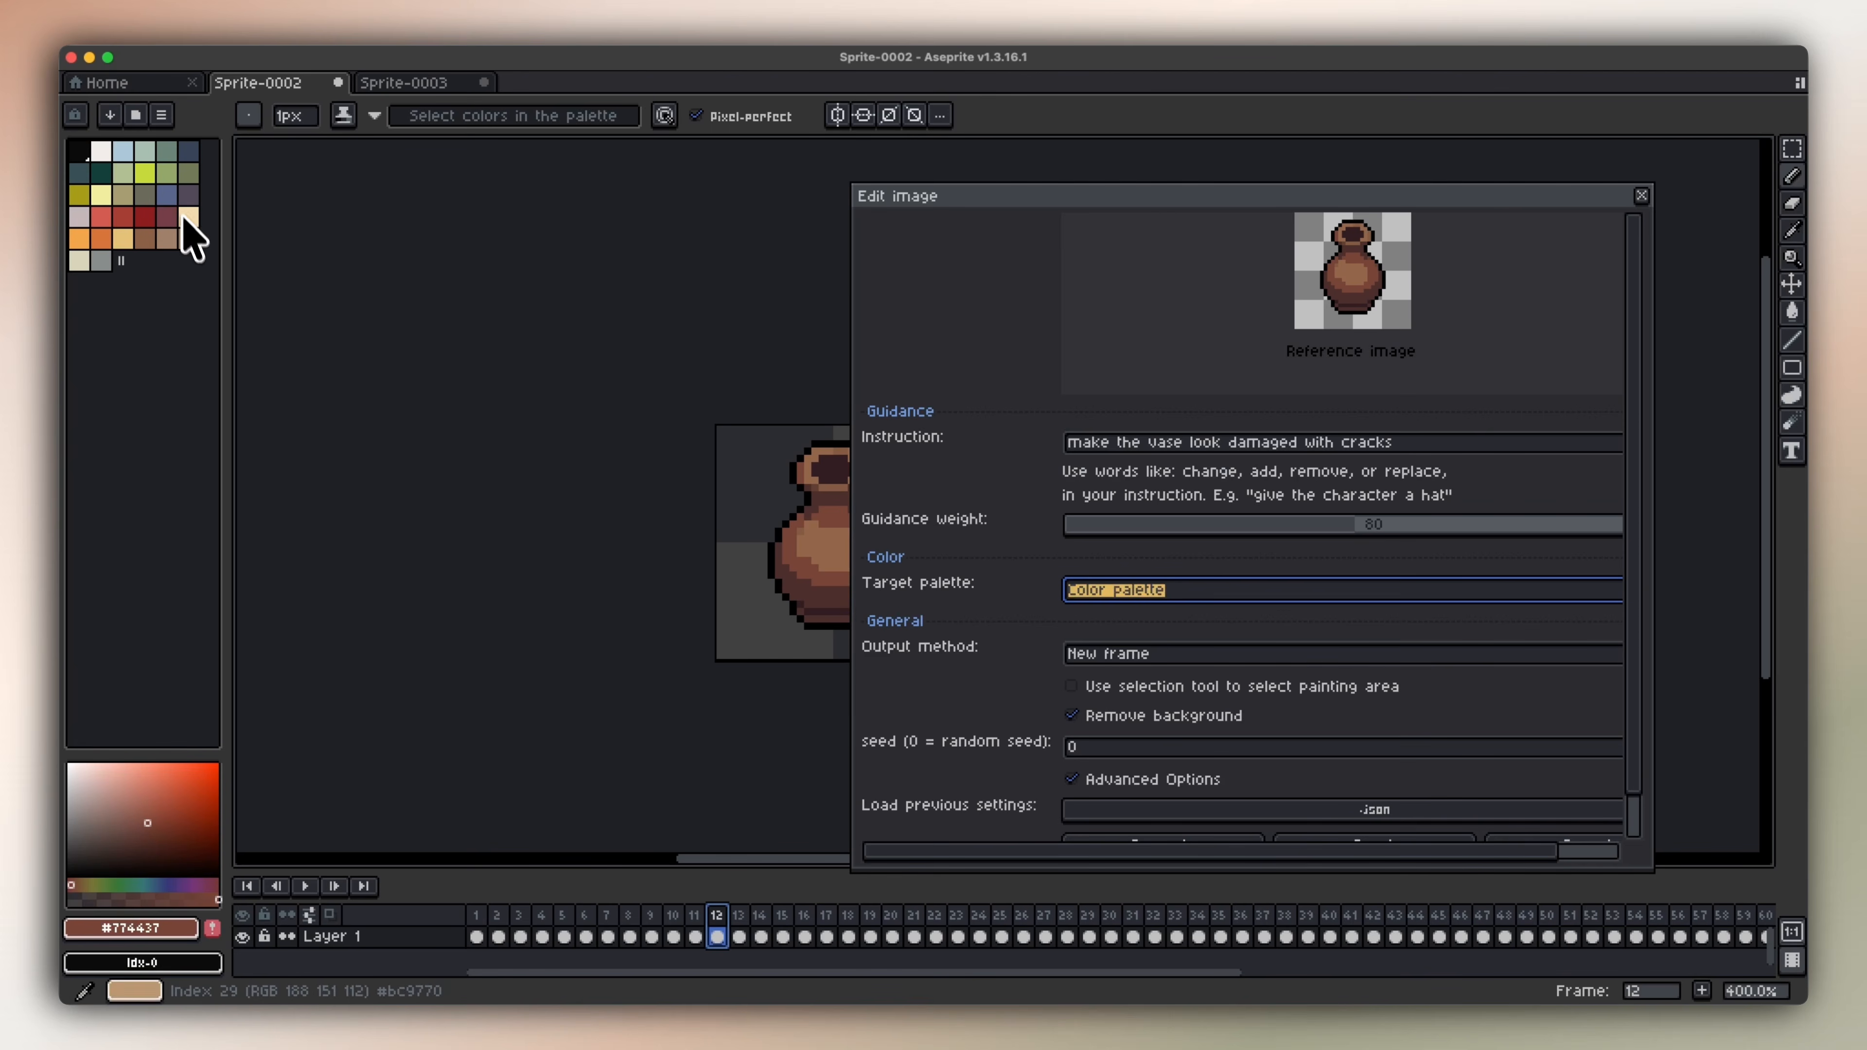
click(1198, 591)
click(1180, 651)
click(1172, 593)
click(1147, 618)
scroll(1100, 637, down, 1)
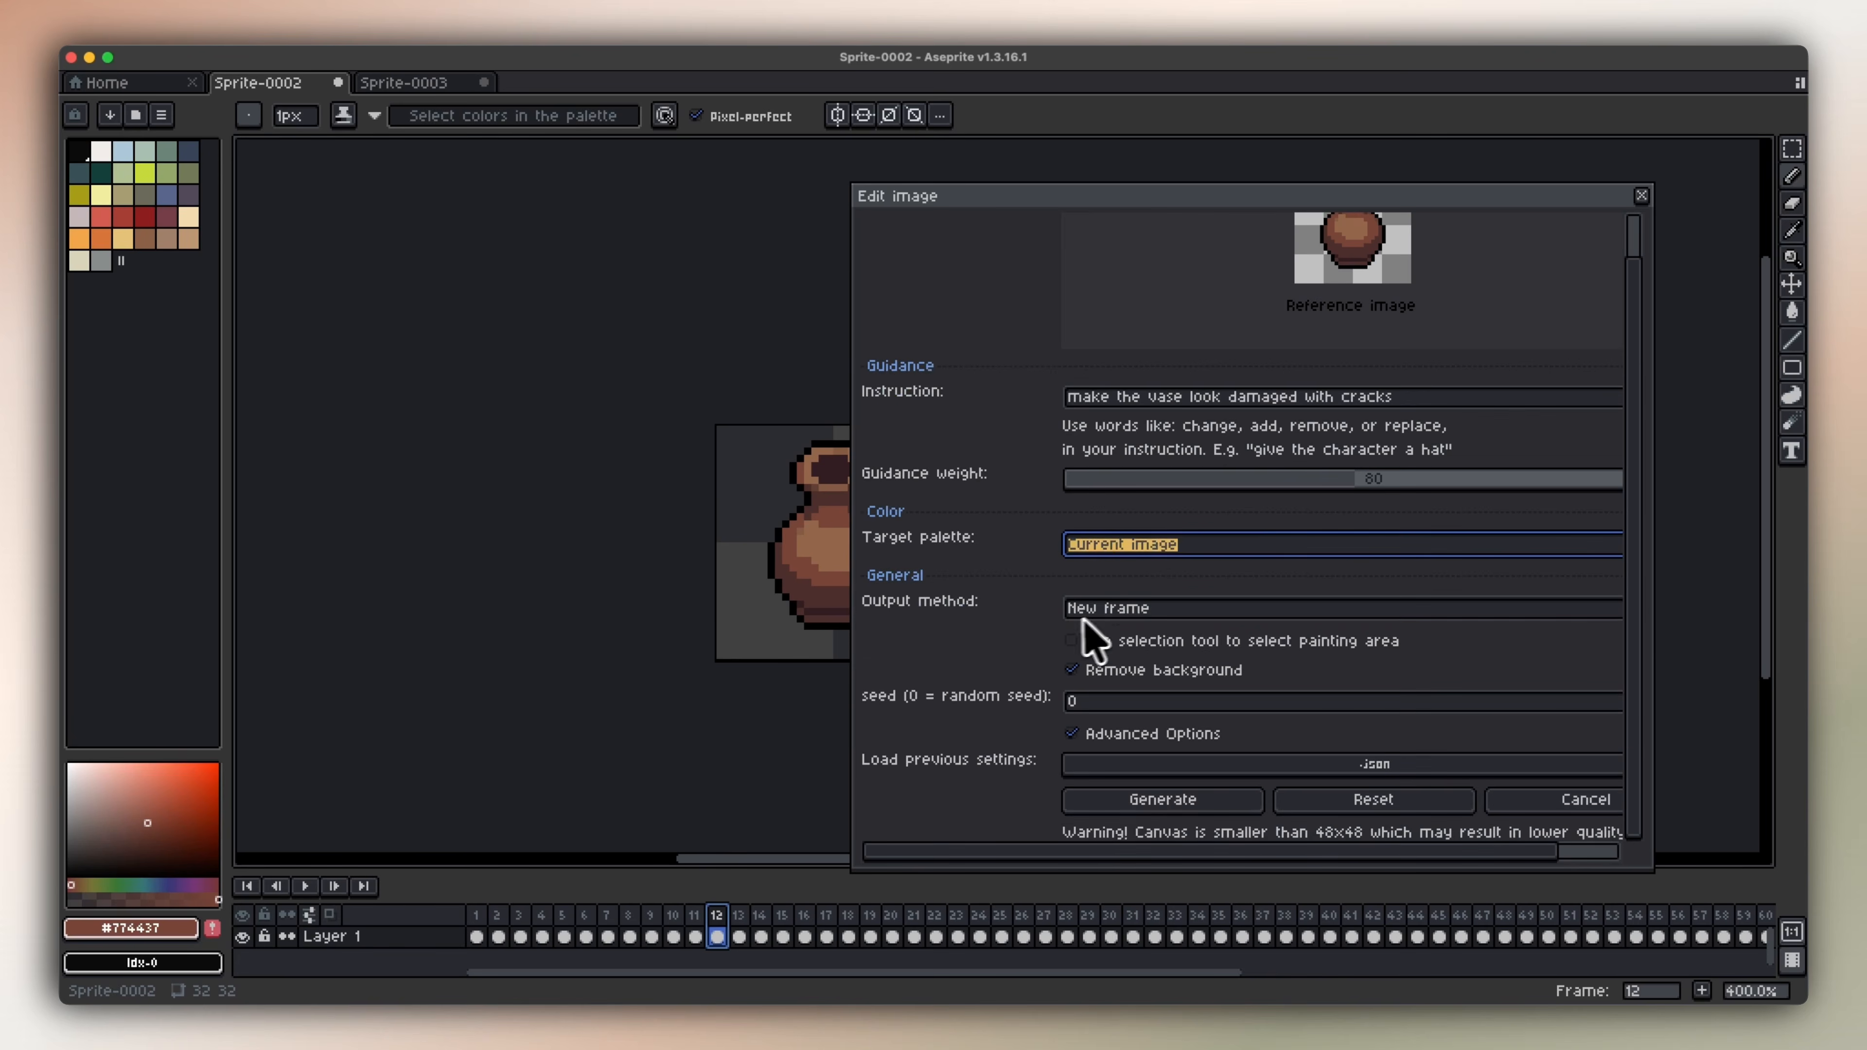
Generate the damaged vase as a new frame with background removal on, selection painting off and advanced options turned off.
click(1129, 610)
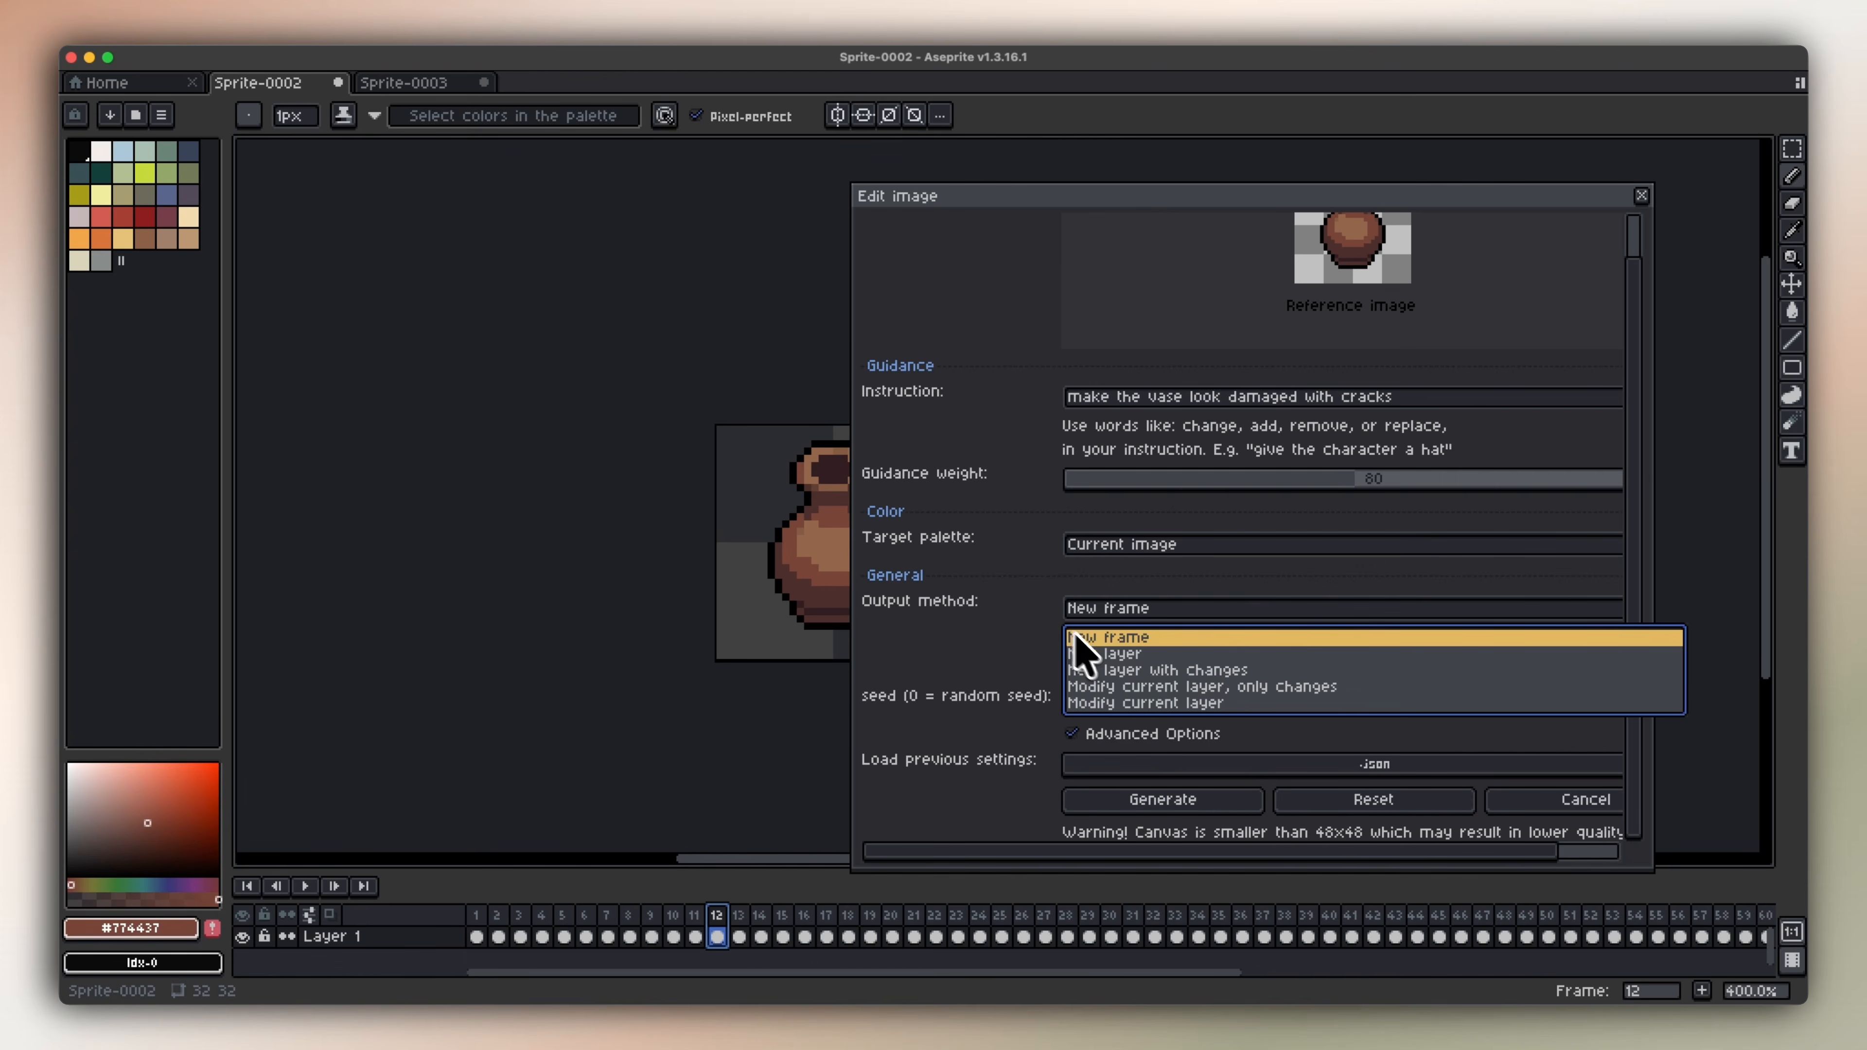
click(1210, 597)
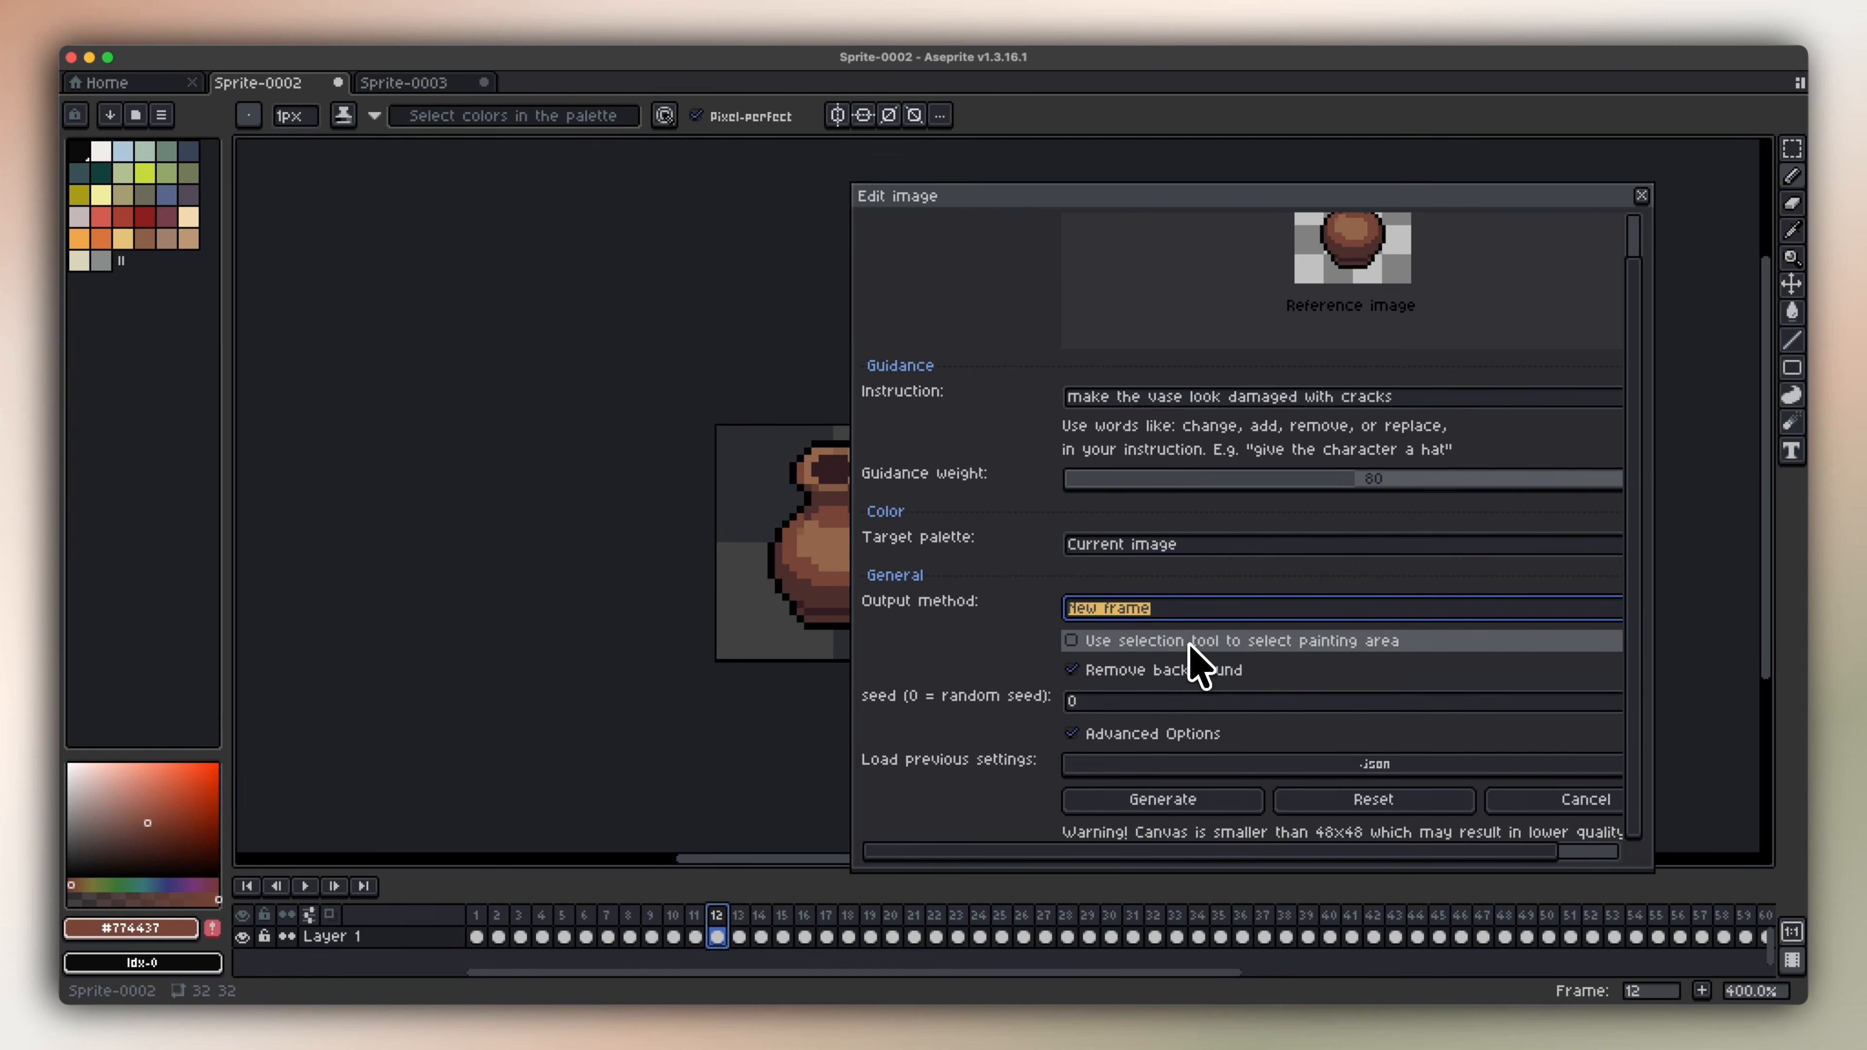
click(1213, 646)
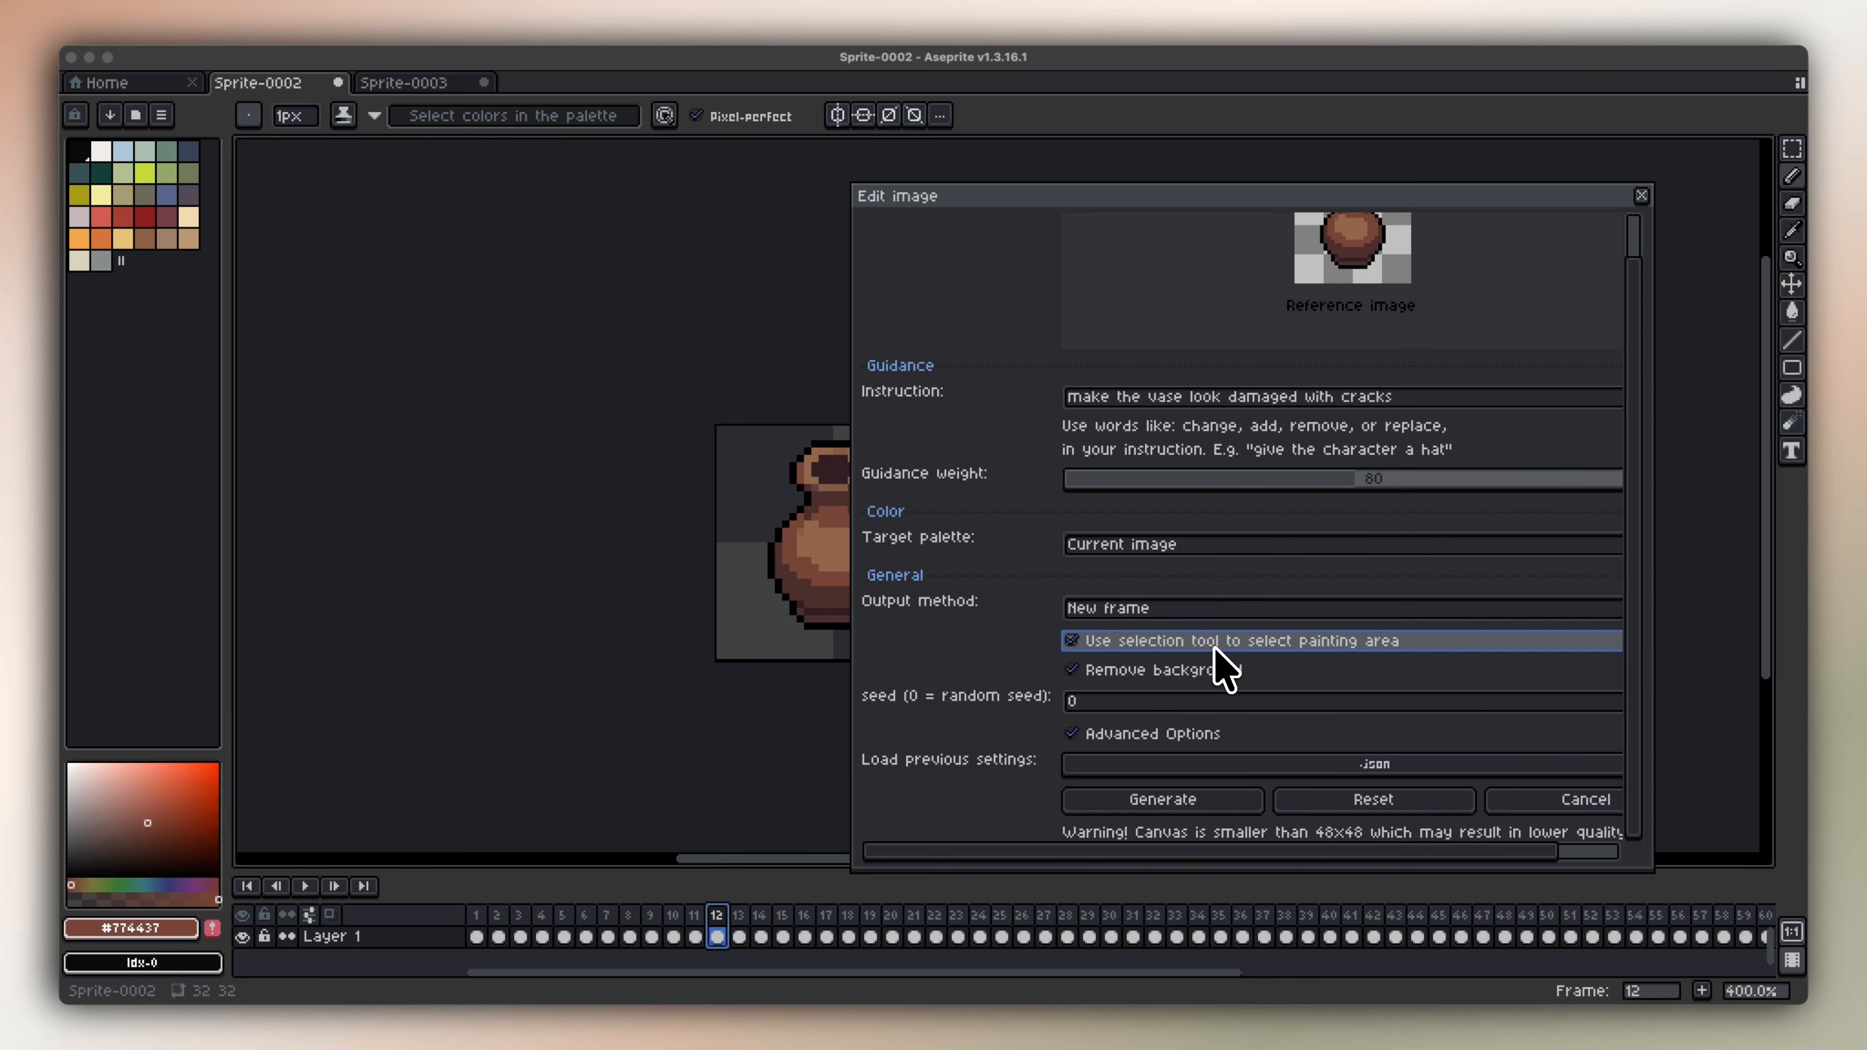
click(1171, 643)
click(1151, 673)
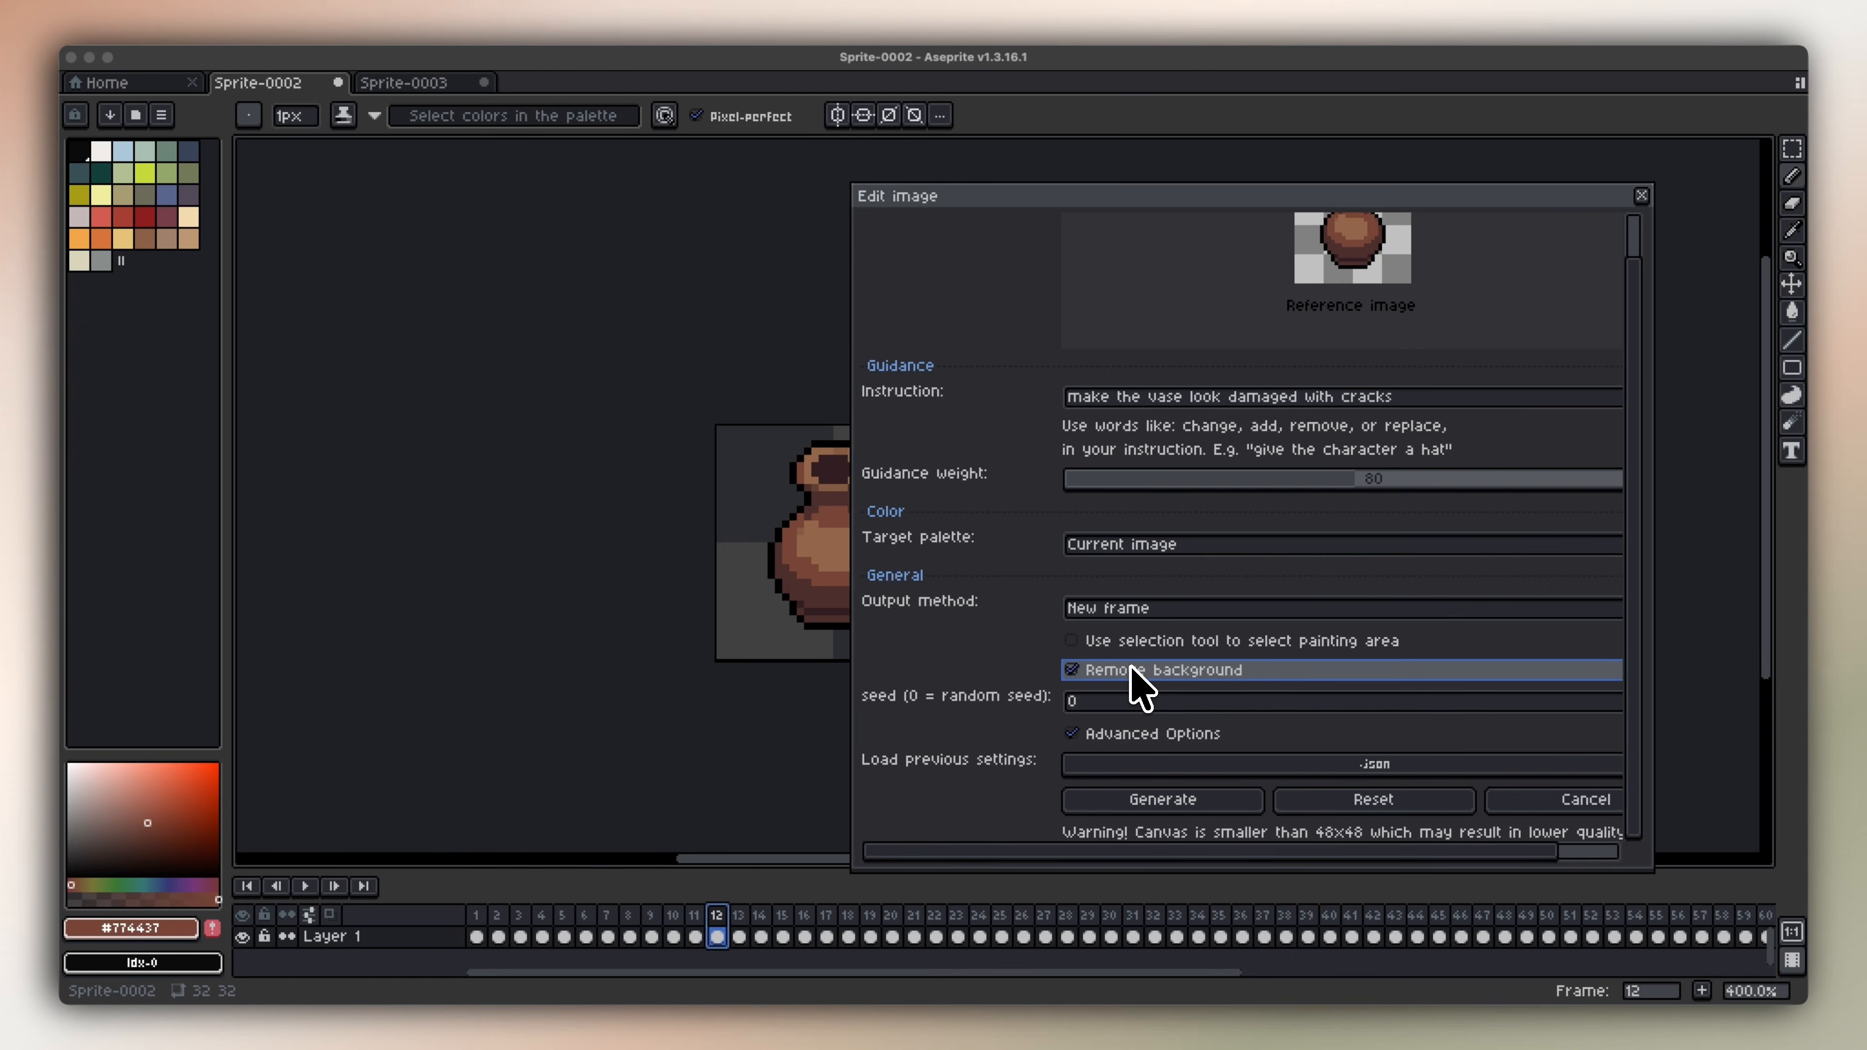
scroll(1346, 397, up, 2)
scroll(1423, 390, down, 2)
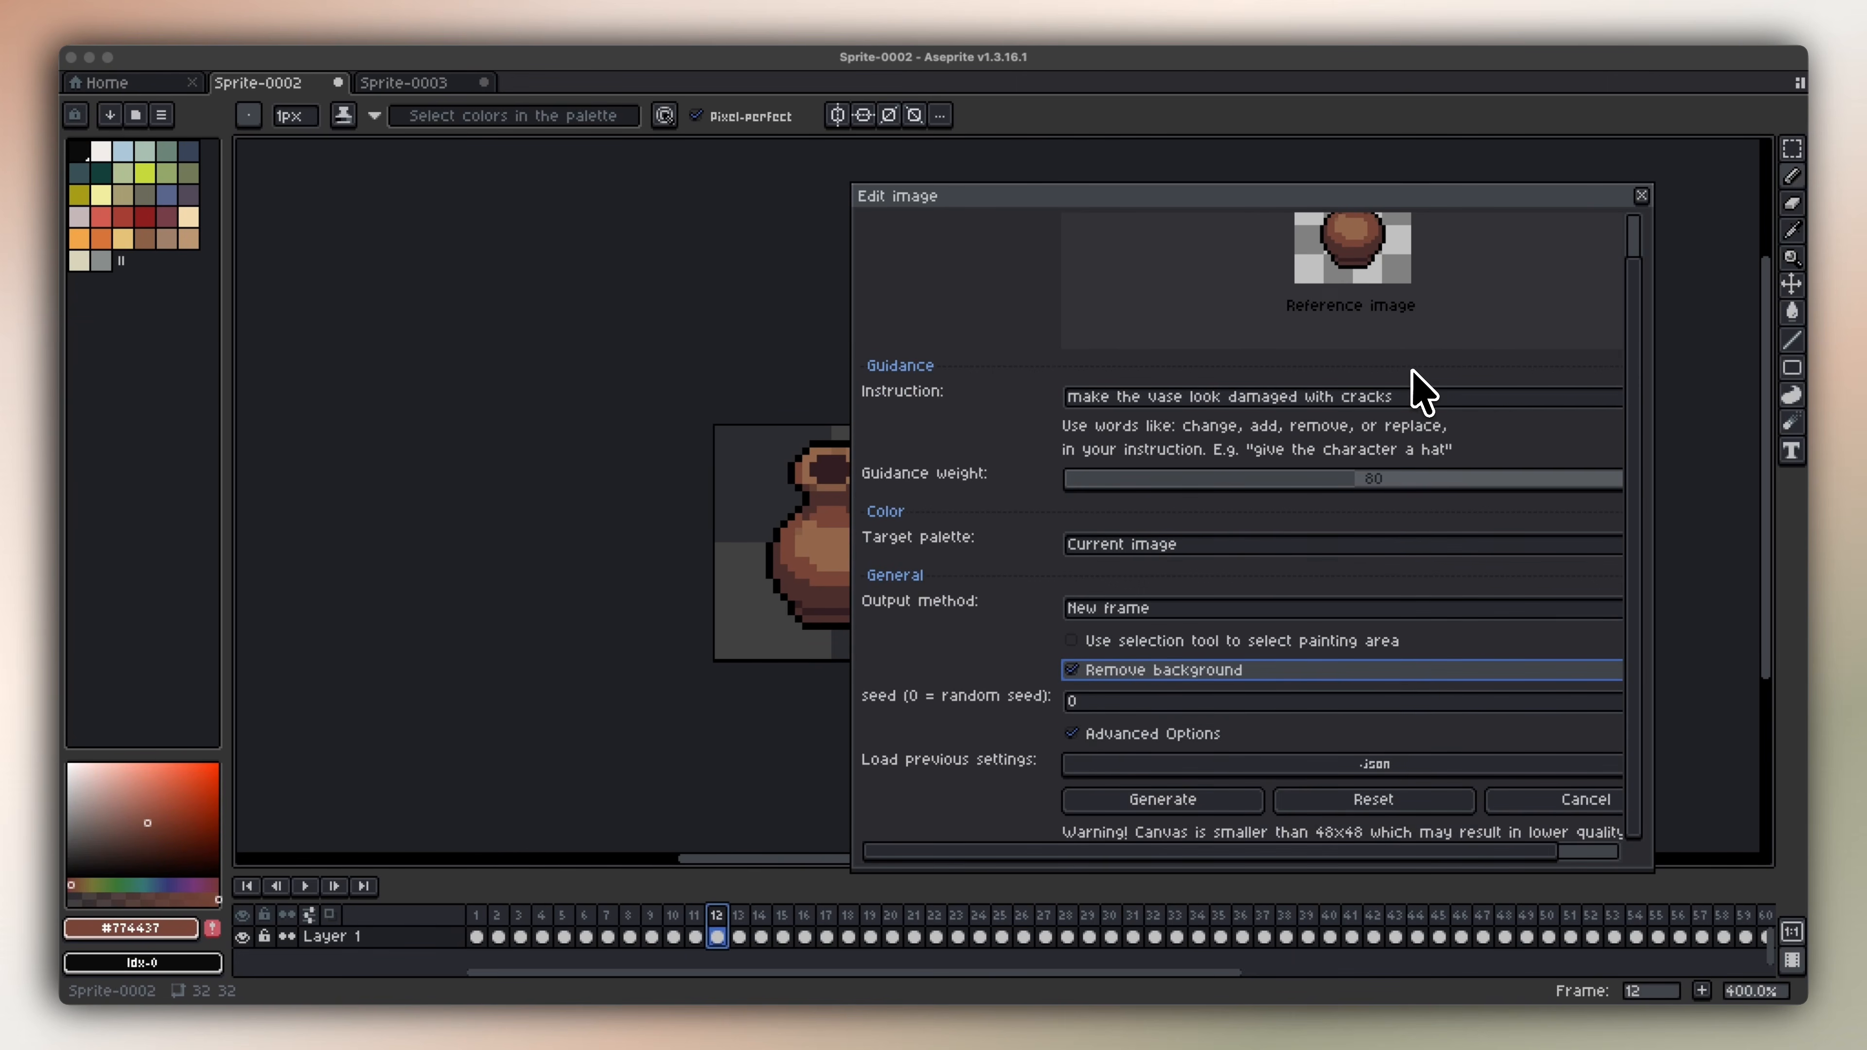
click(1180, 734)
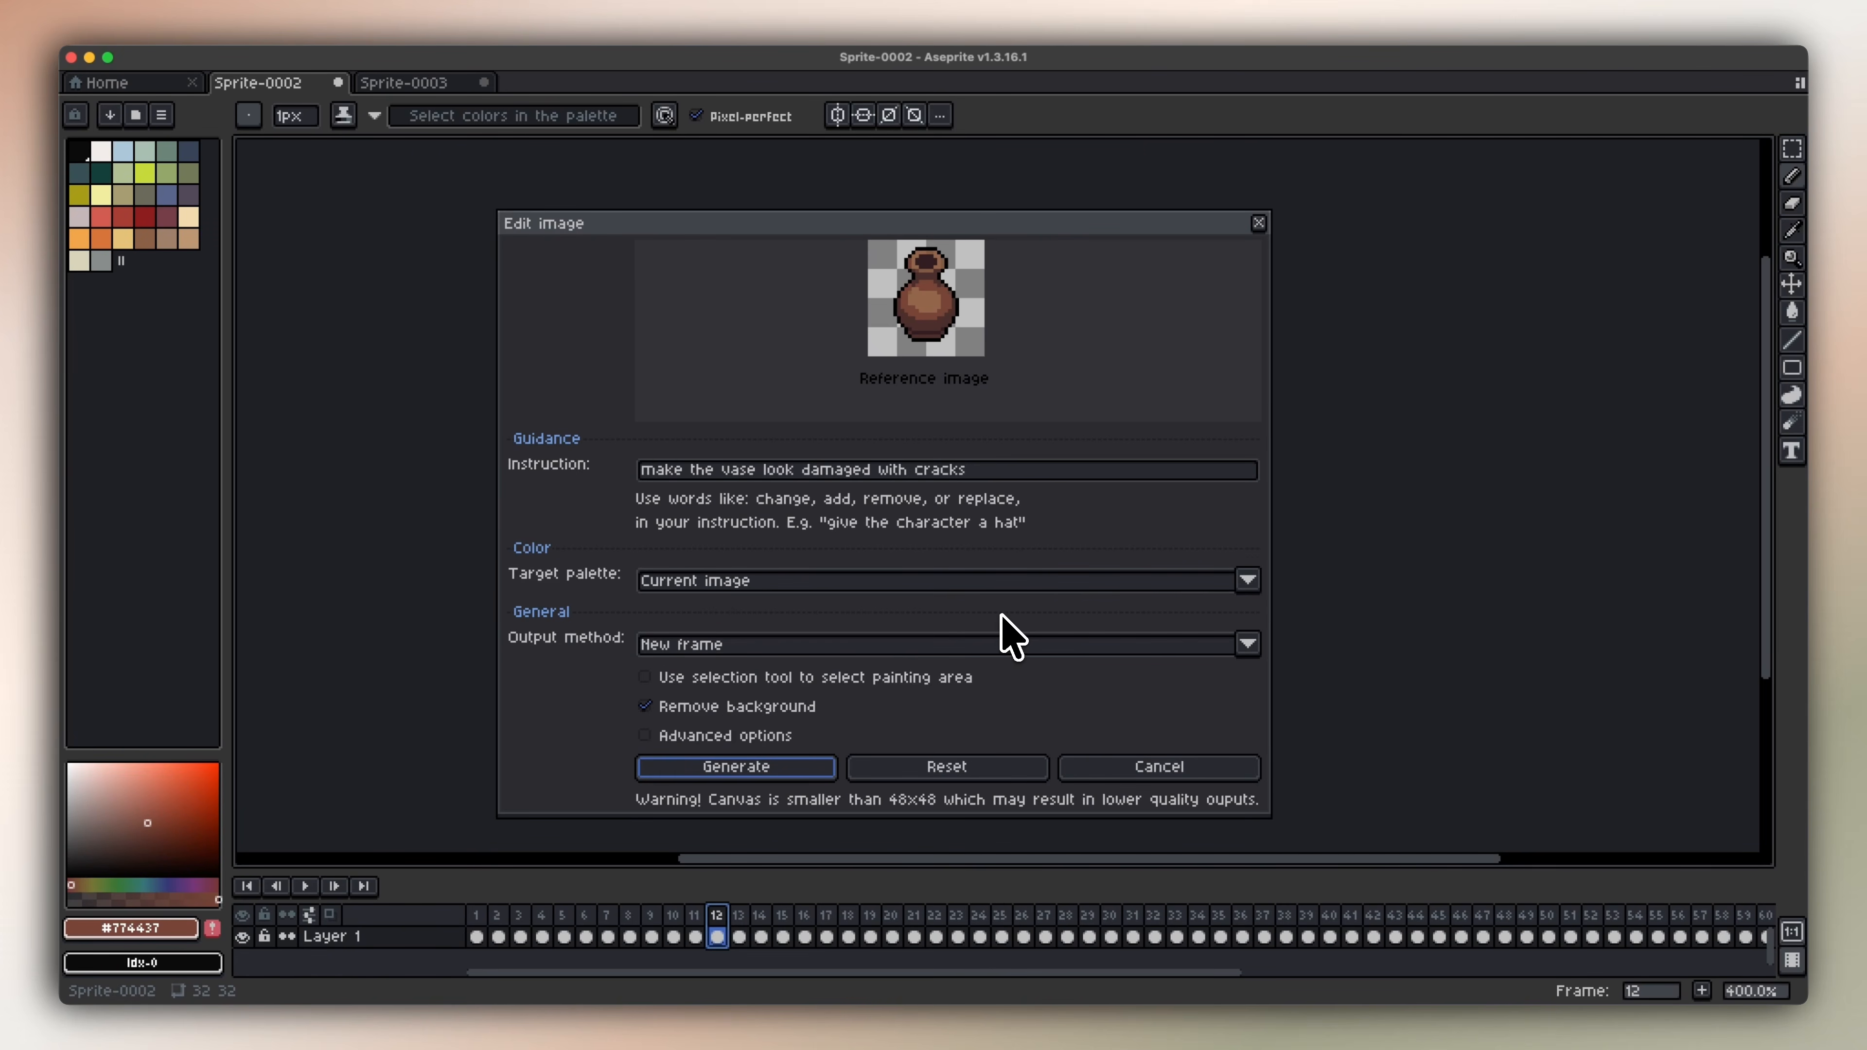
click(796, 764)
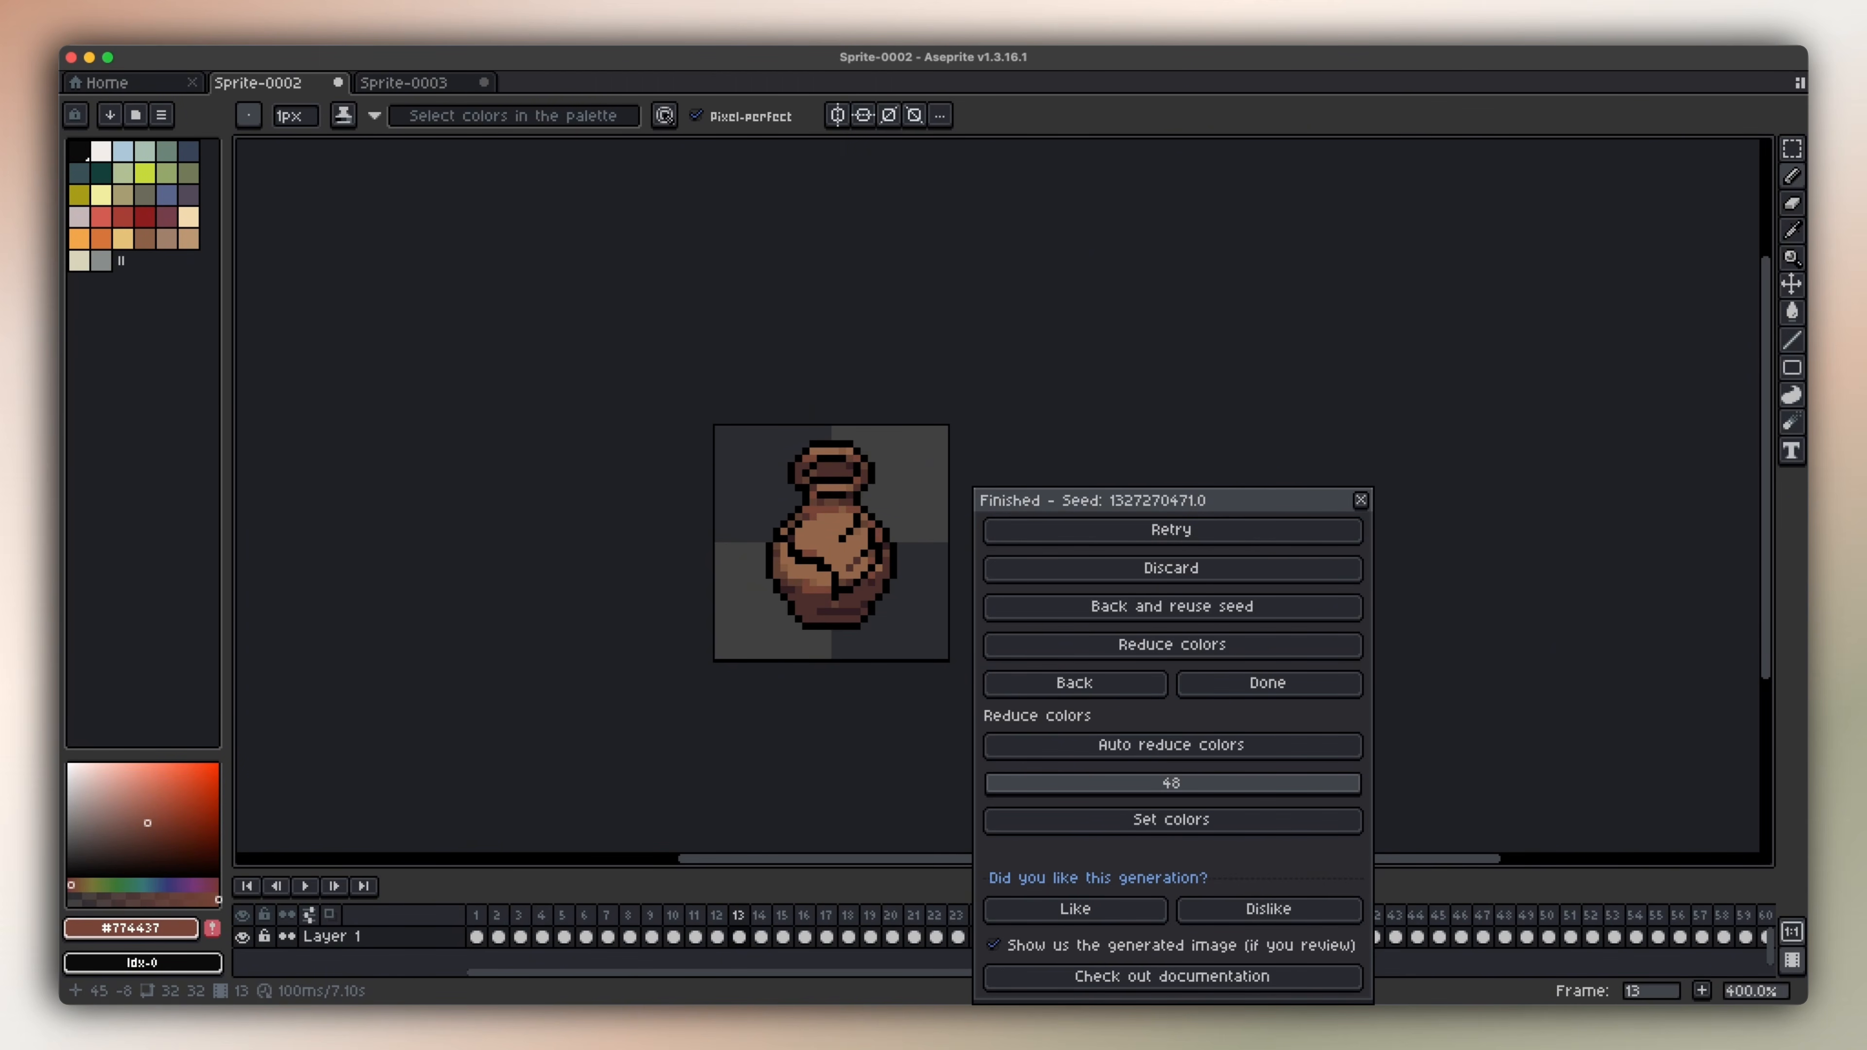
Compare the generated cracked vase on frame 13 with the original vase on frame 12.
scroll(1045, 368, down, 2)
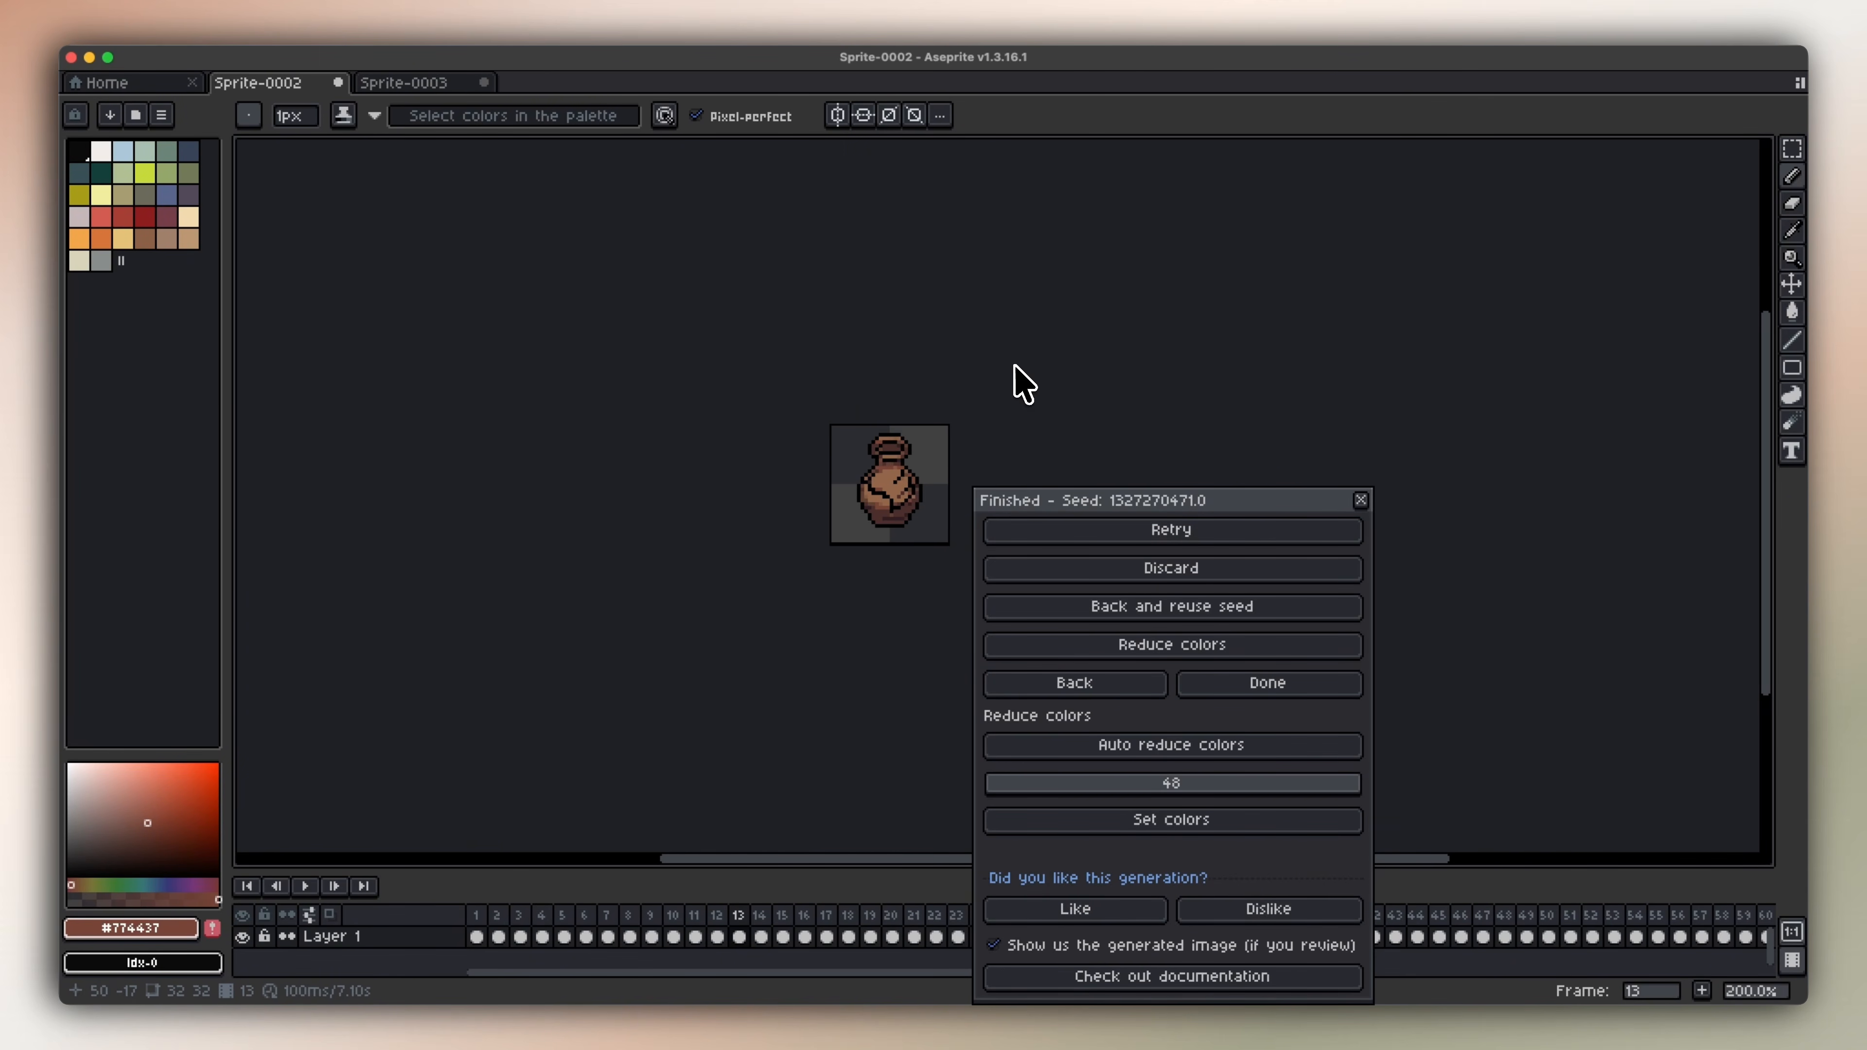
drag(1014, 364, 877, 447)
key(Left)
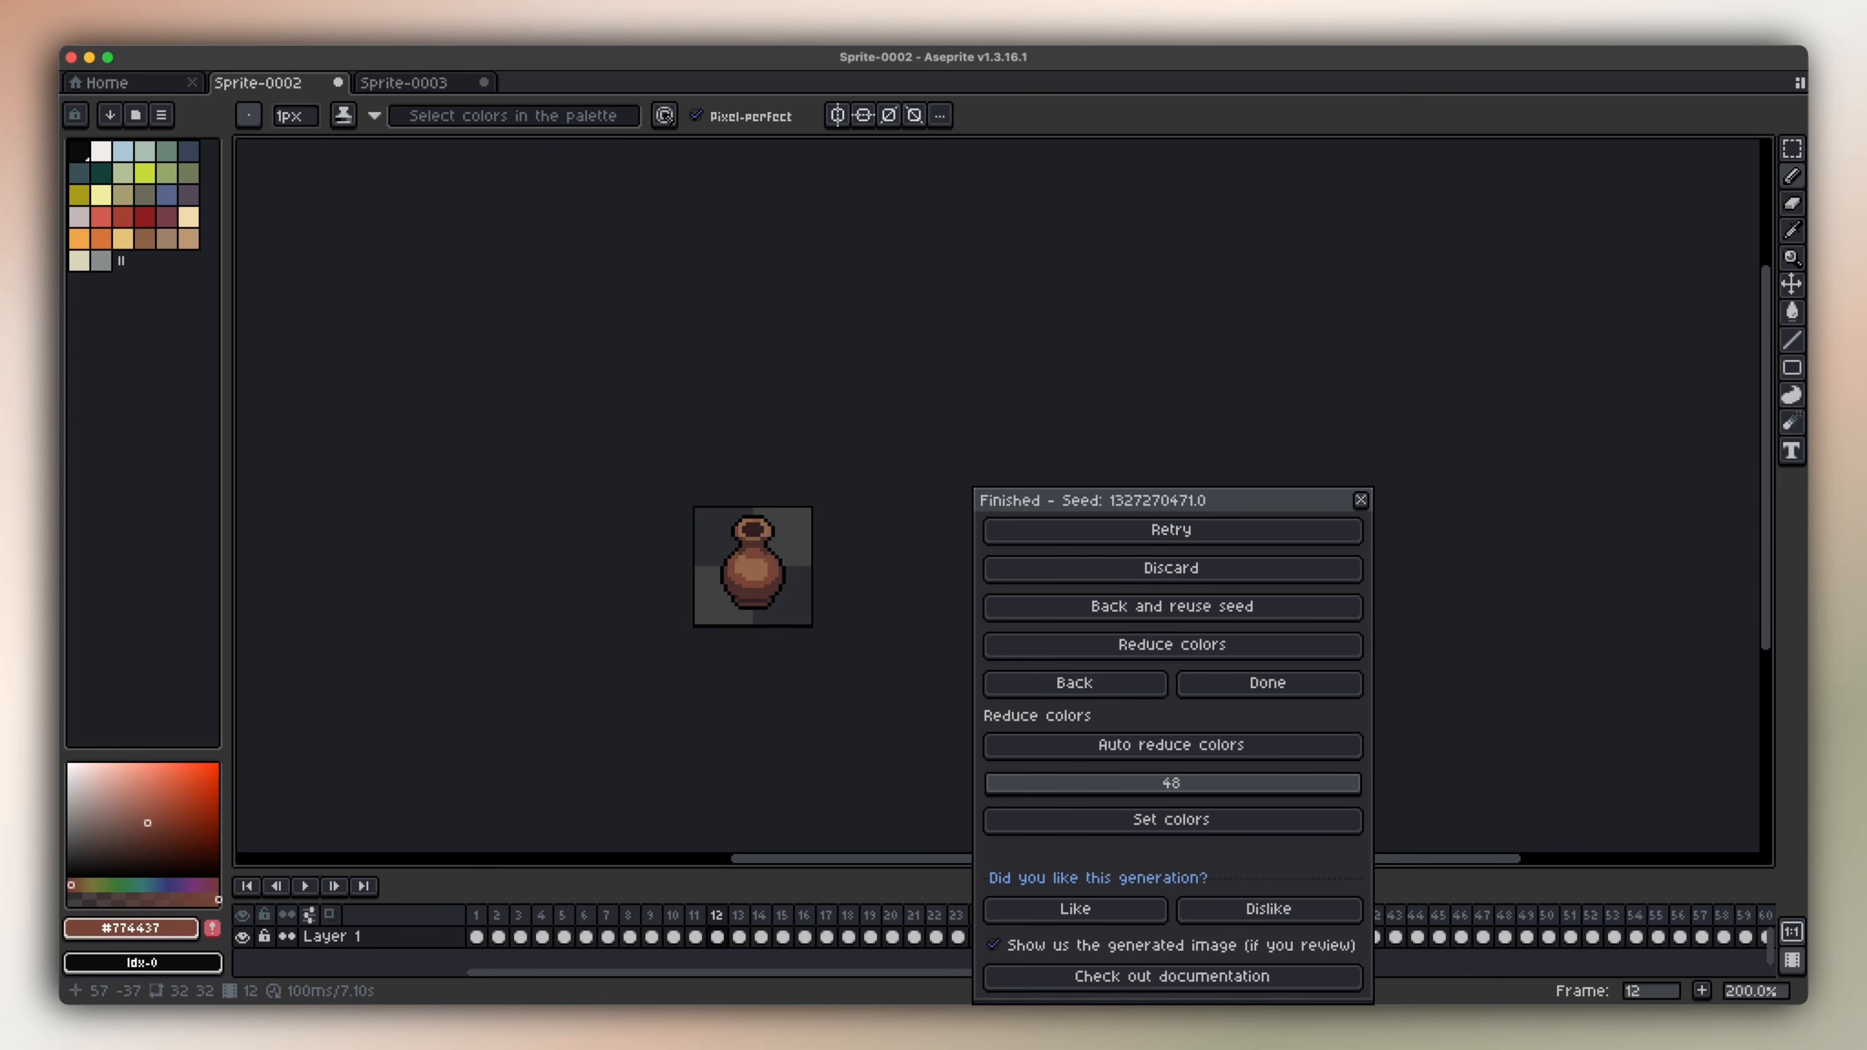
key(Right)
key(Left)
key(Right)
key(Left)
Return to the edit settings from the original vase frame and generate another version with the same instruction.
click(1066, 682)
click(1020, 468)
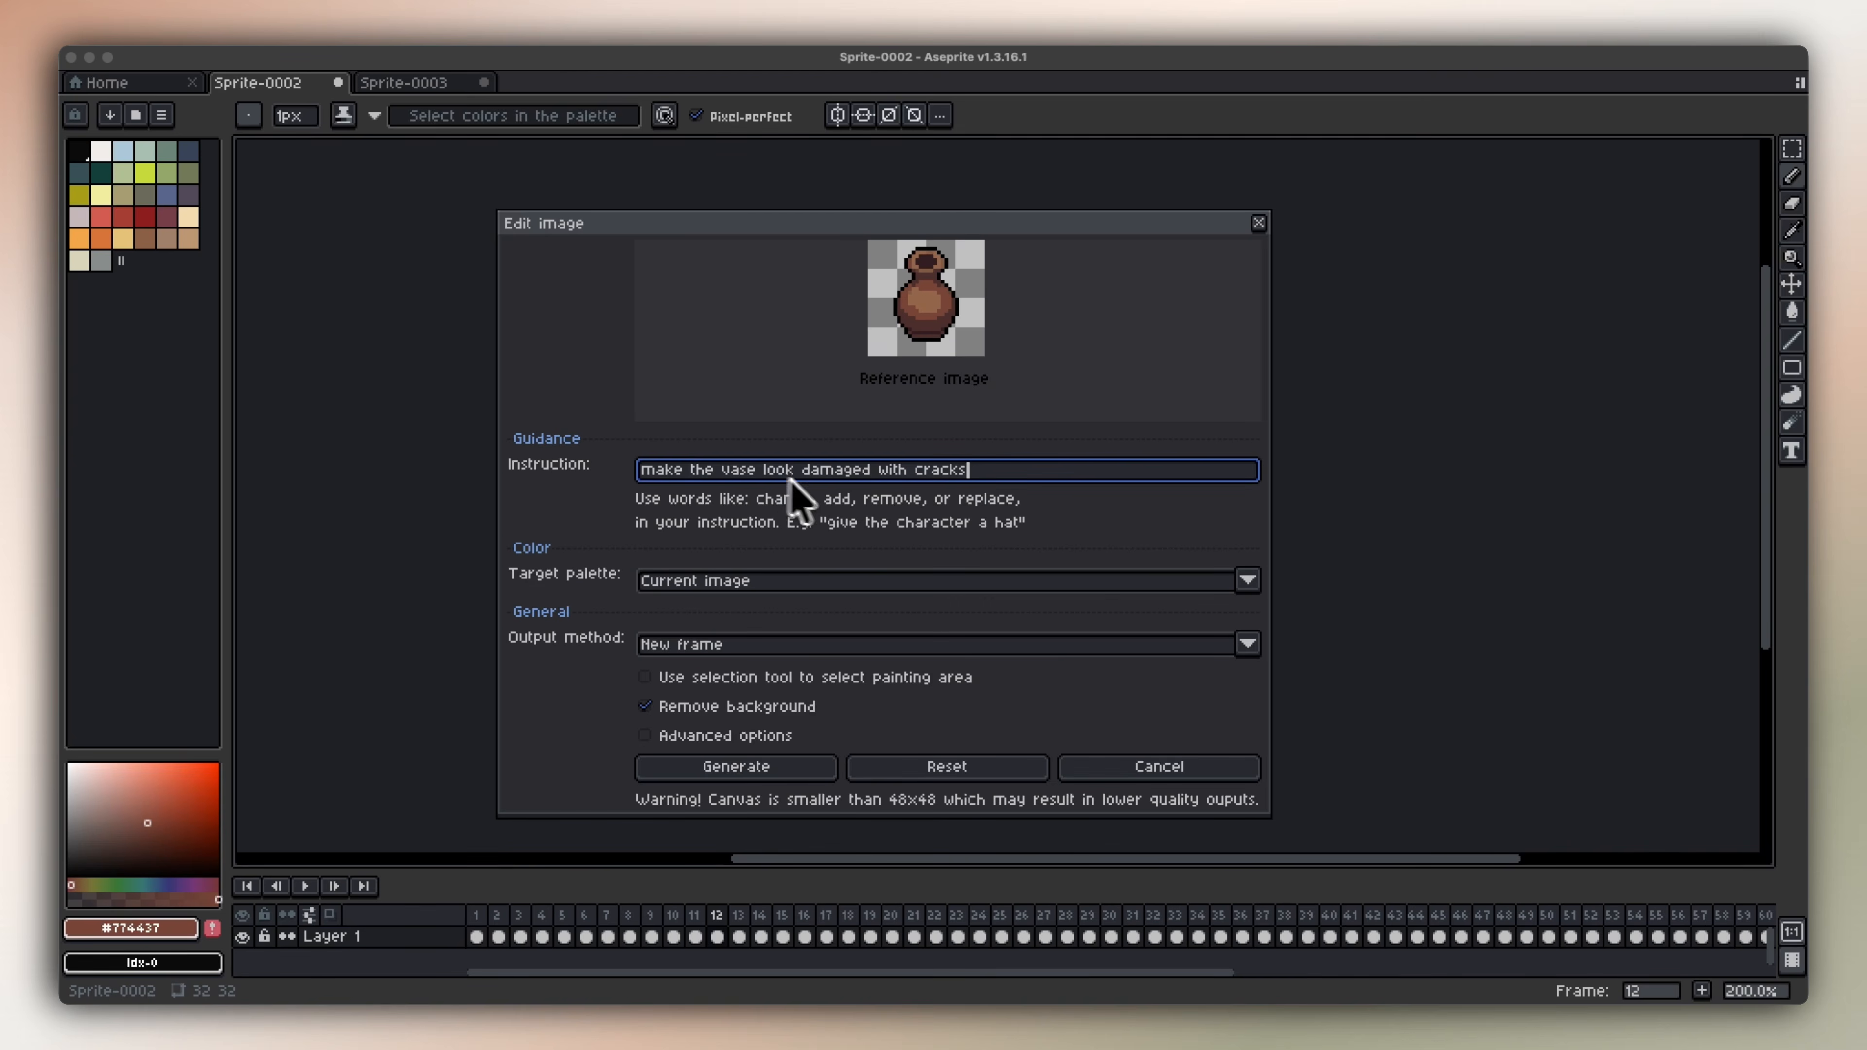
click(762, 765)
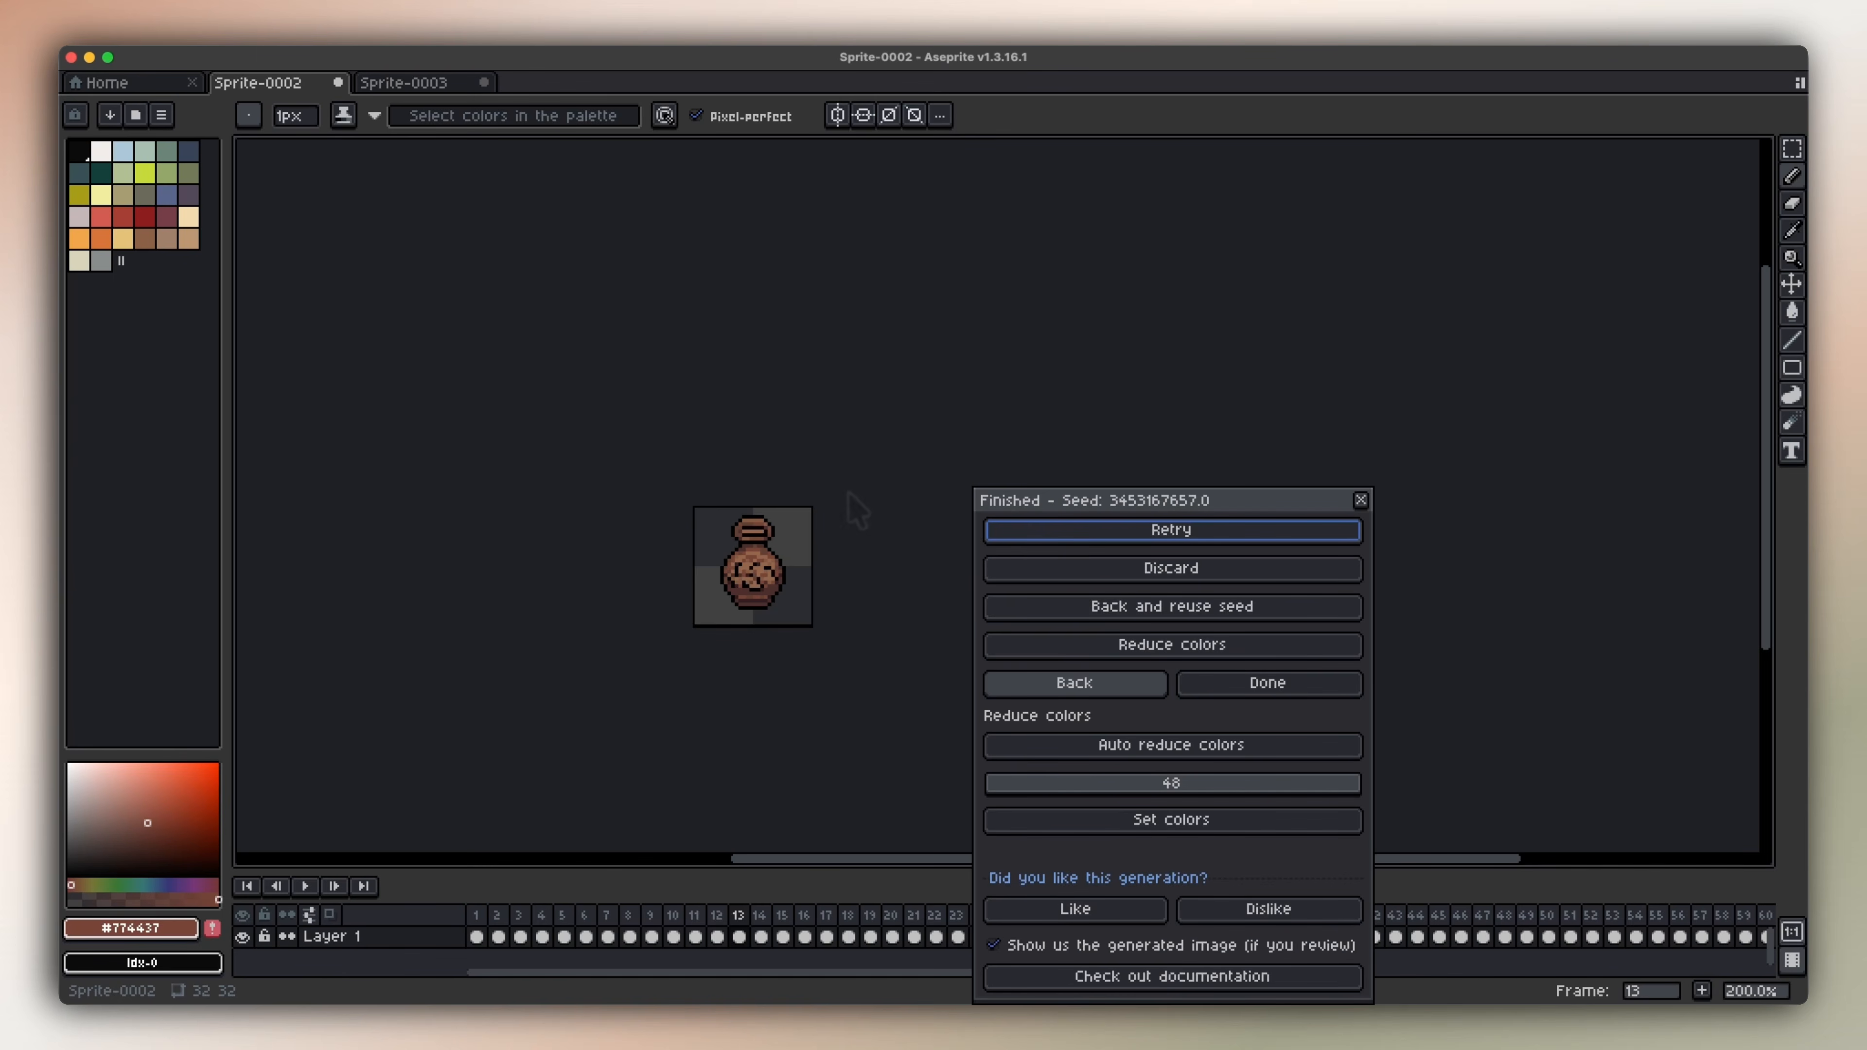
Compare the second generated vase with the original by flipping between neighbouring frames.
key(Left)
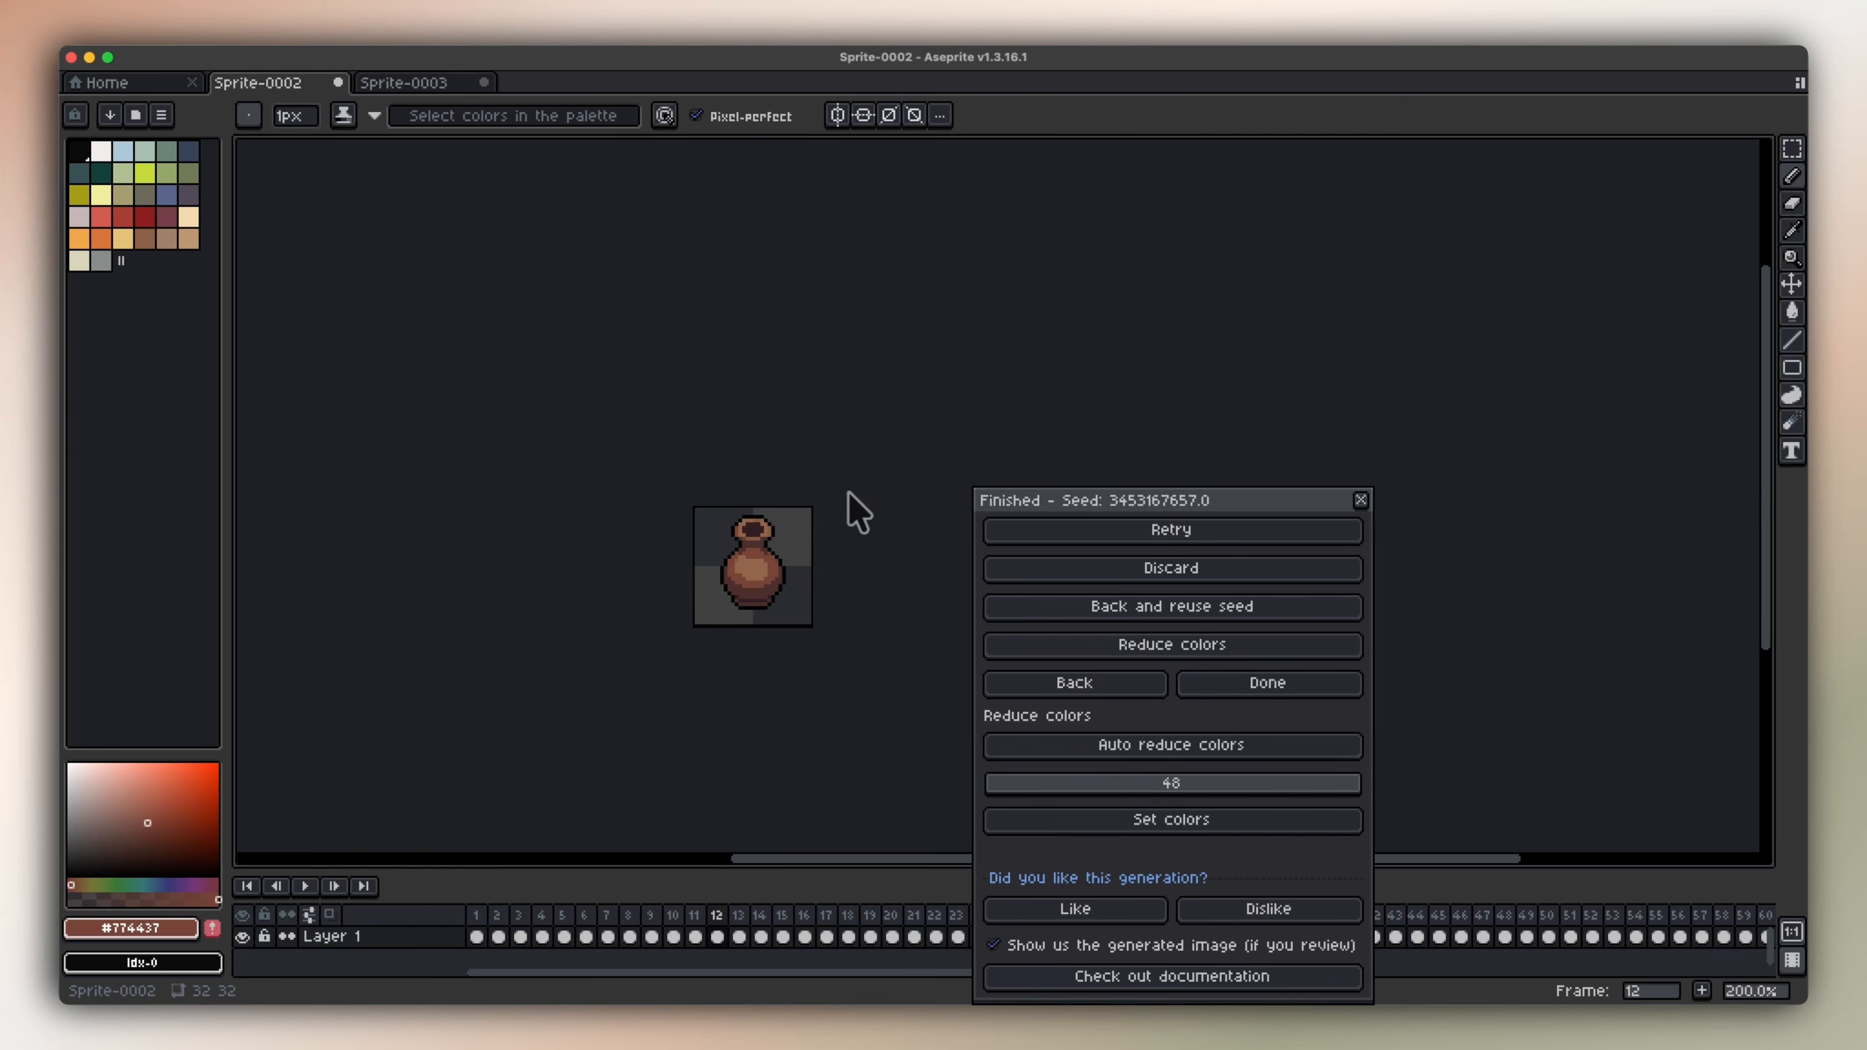
key(Right)
key(Left)
key(Right)
key(Right)
key(Left)
key(Right)
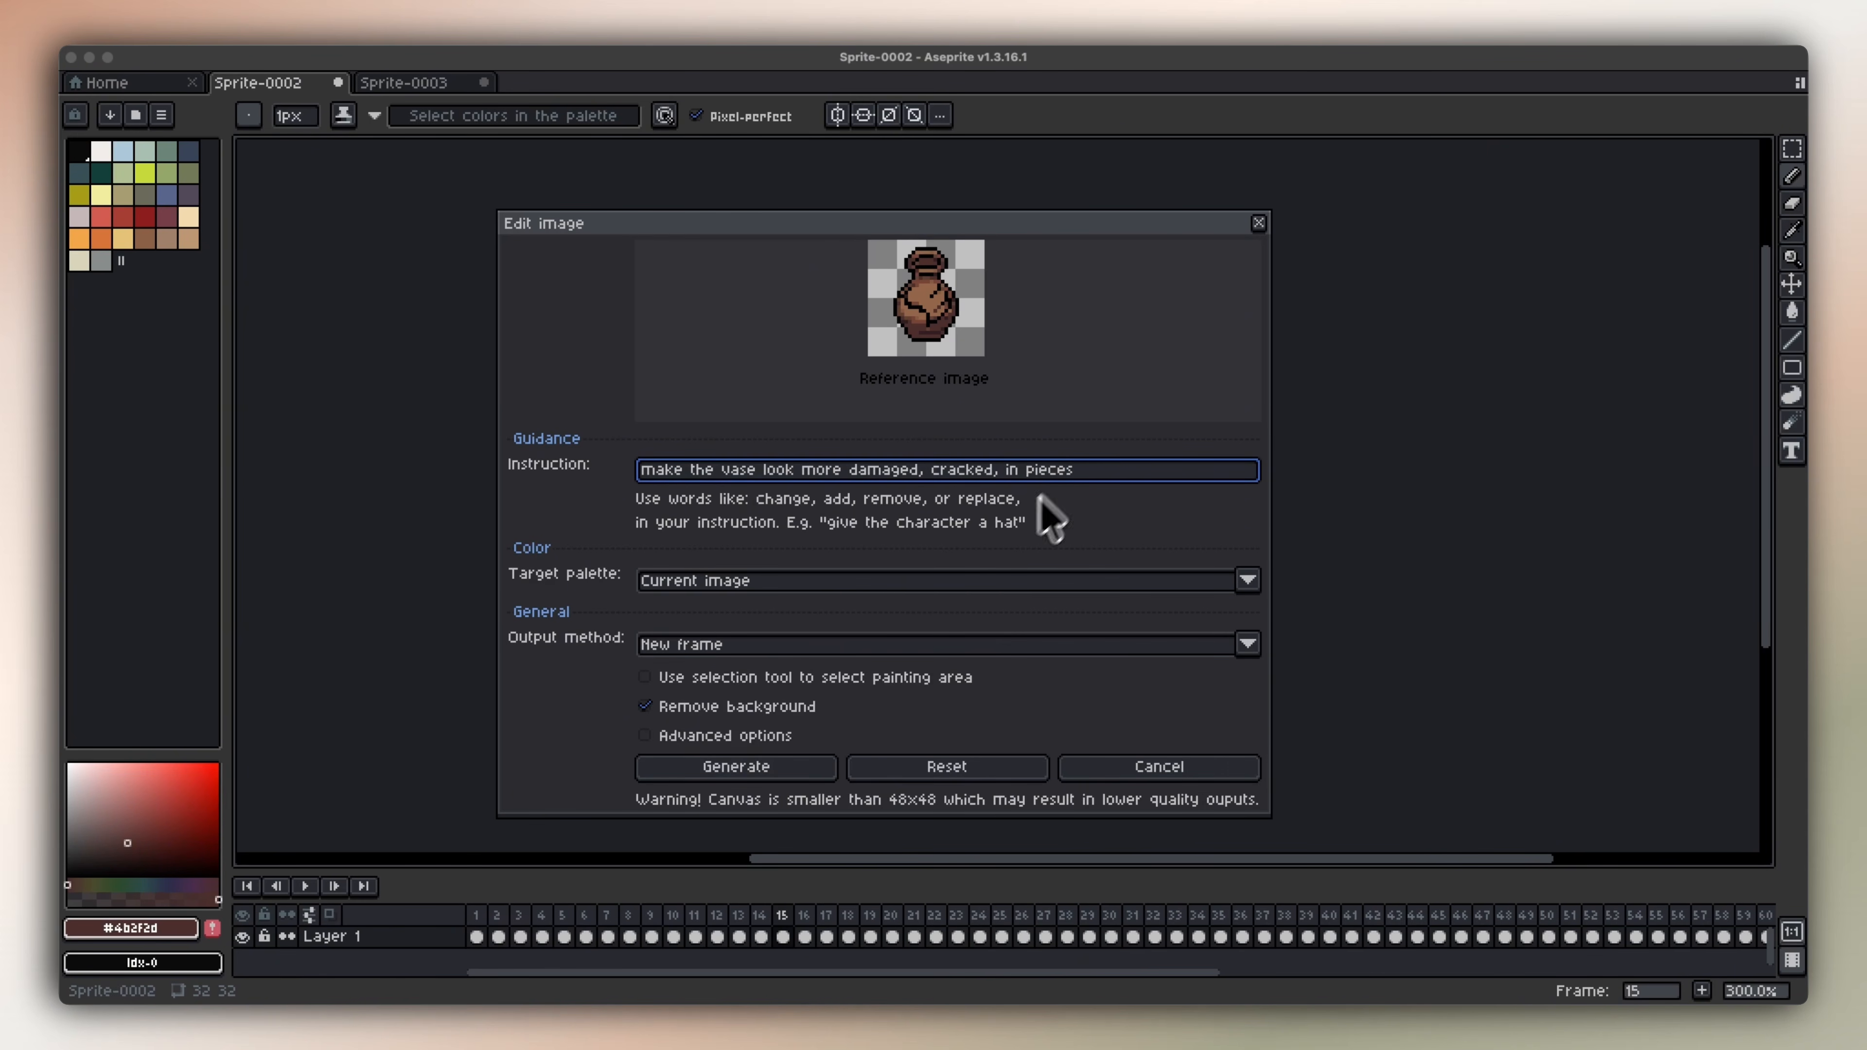
Generate an edit of the cracked vase from "make the vase look more damaged, cracked, in pieces" and inspect it up close.
click(822, 767)
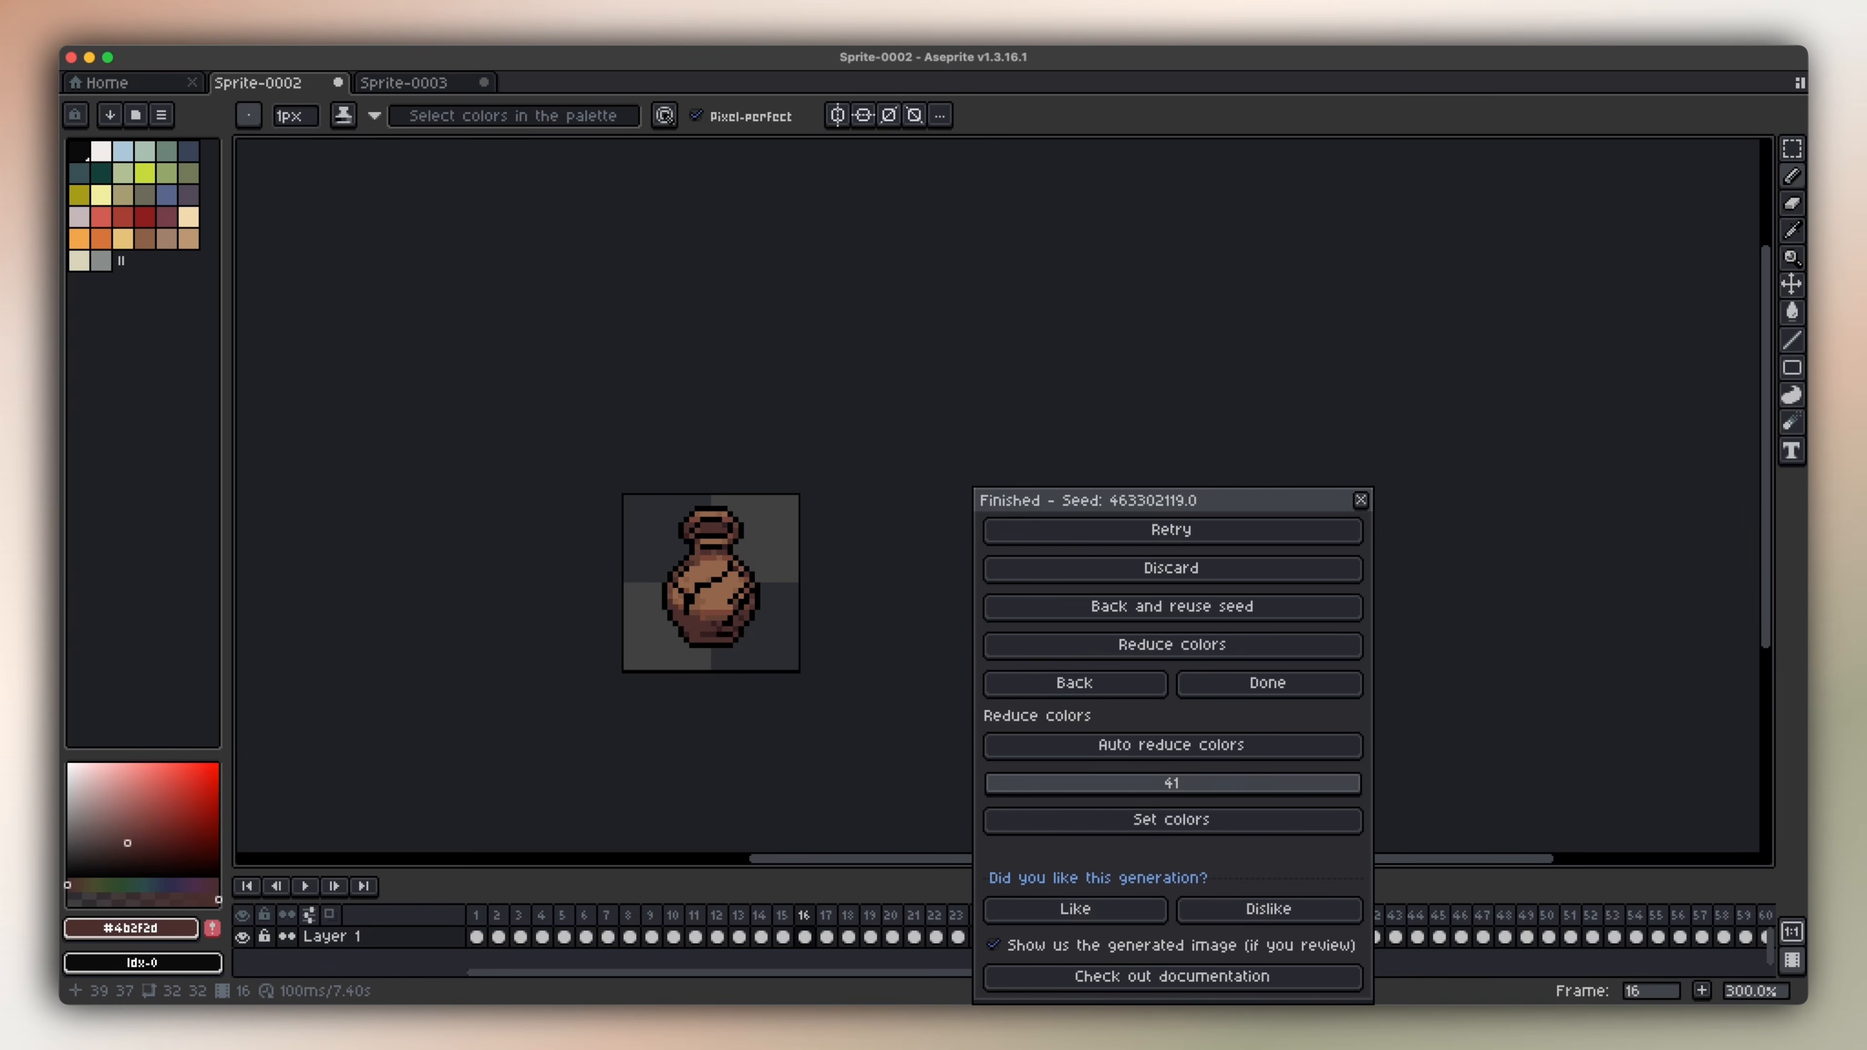
scroll(804, 708, up, 2)
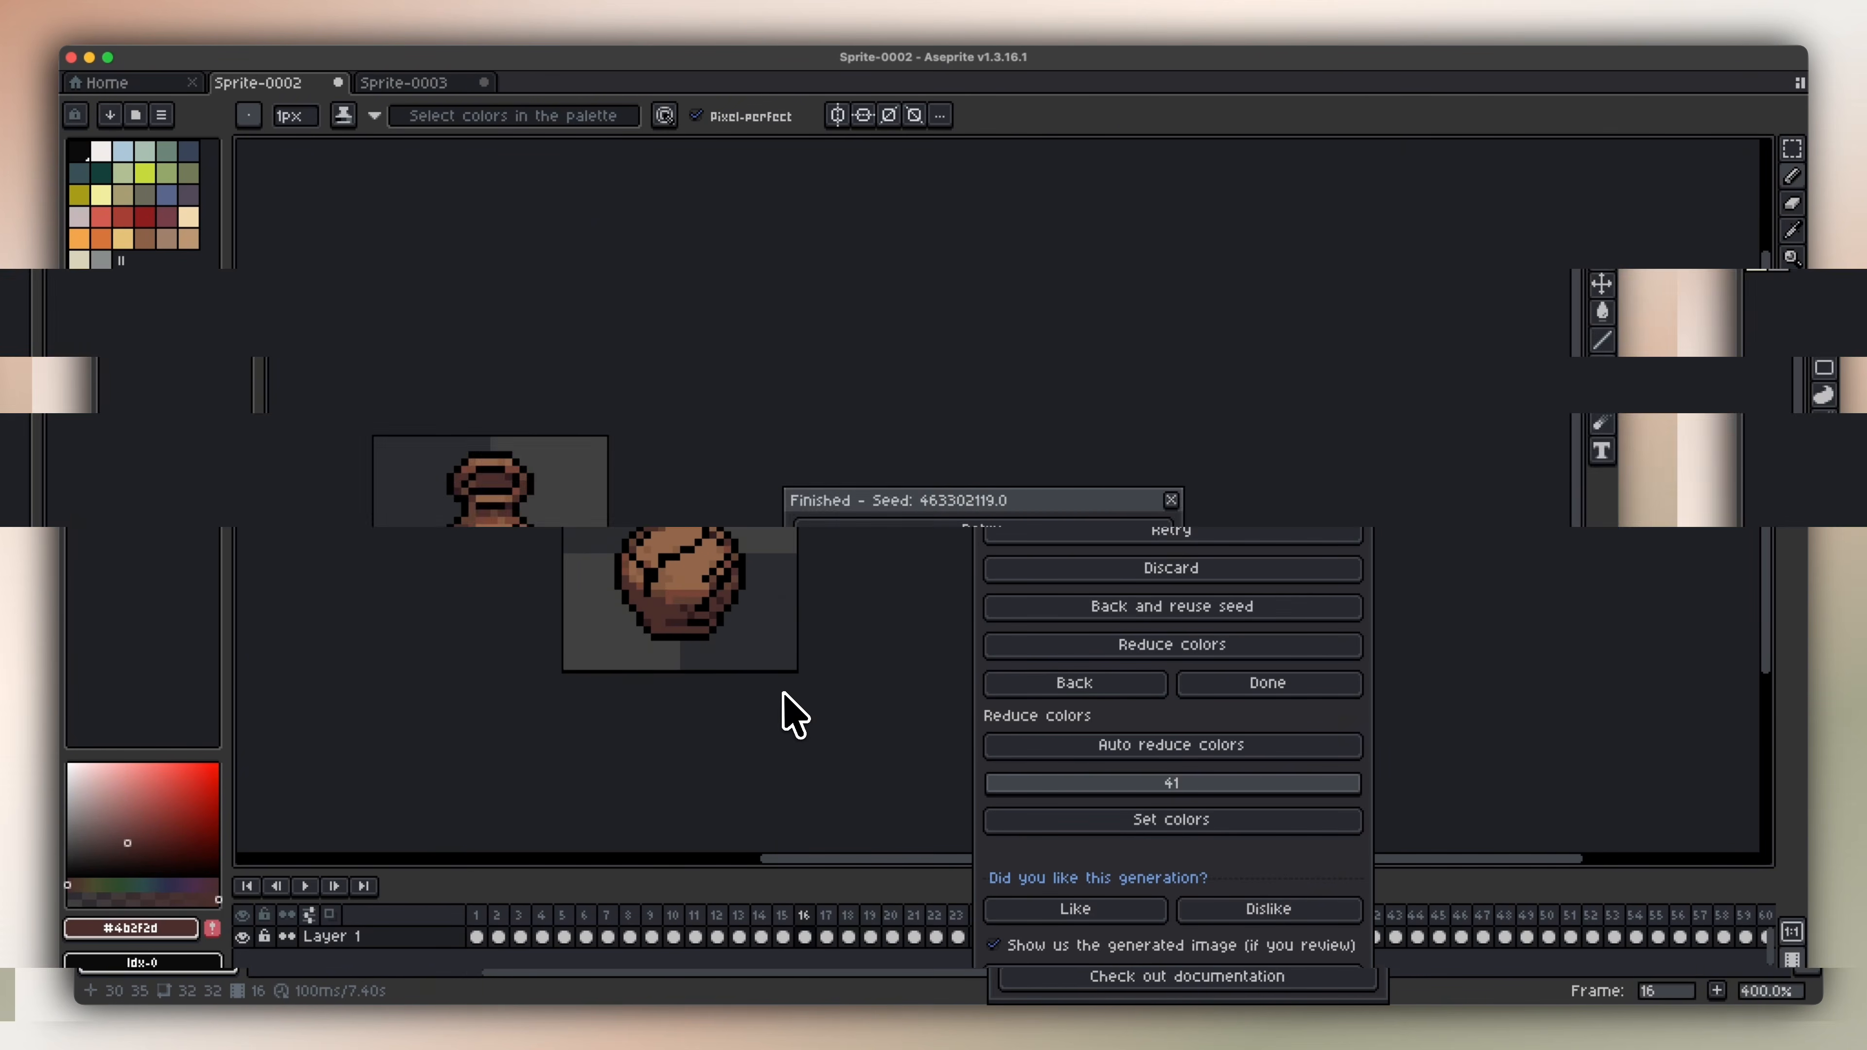
drag(645, 508, 667, 498)
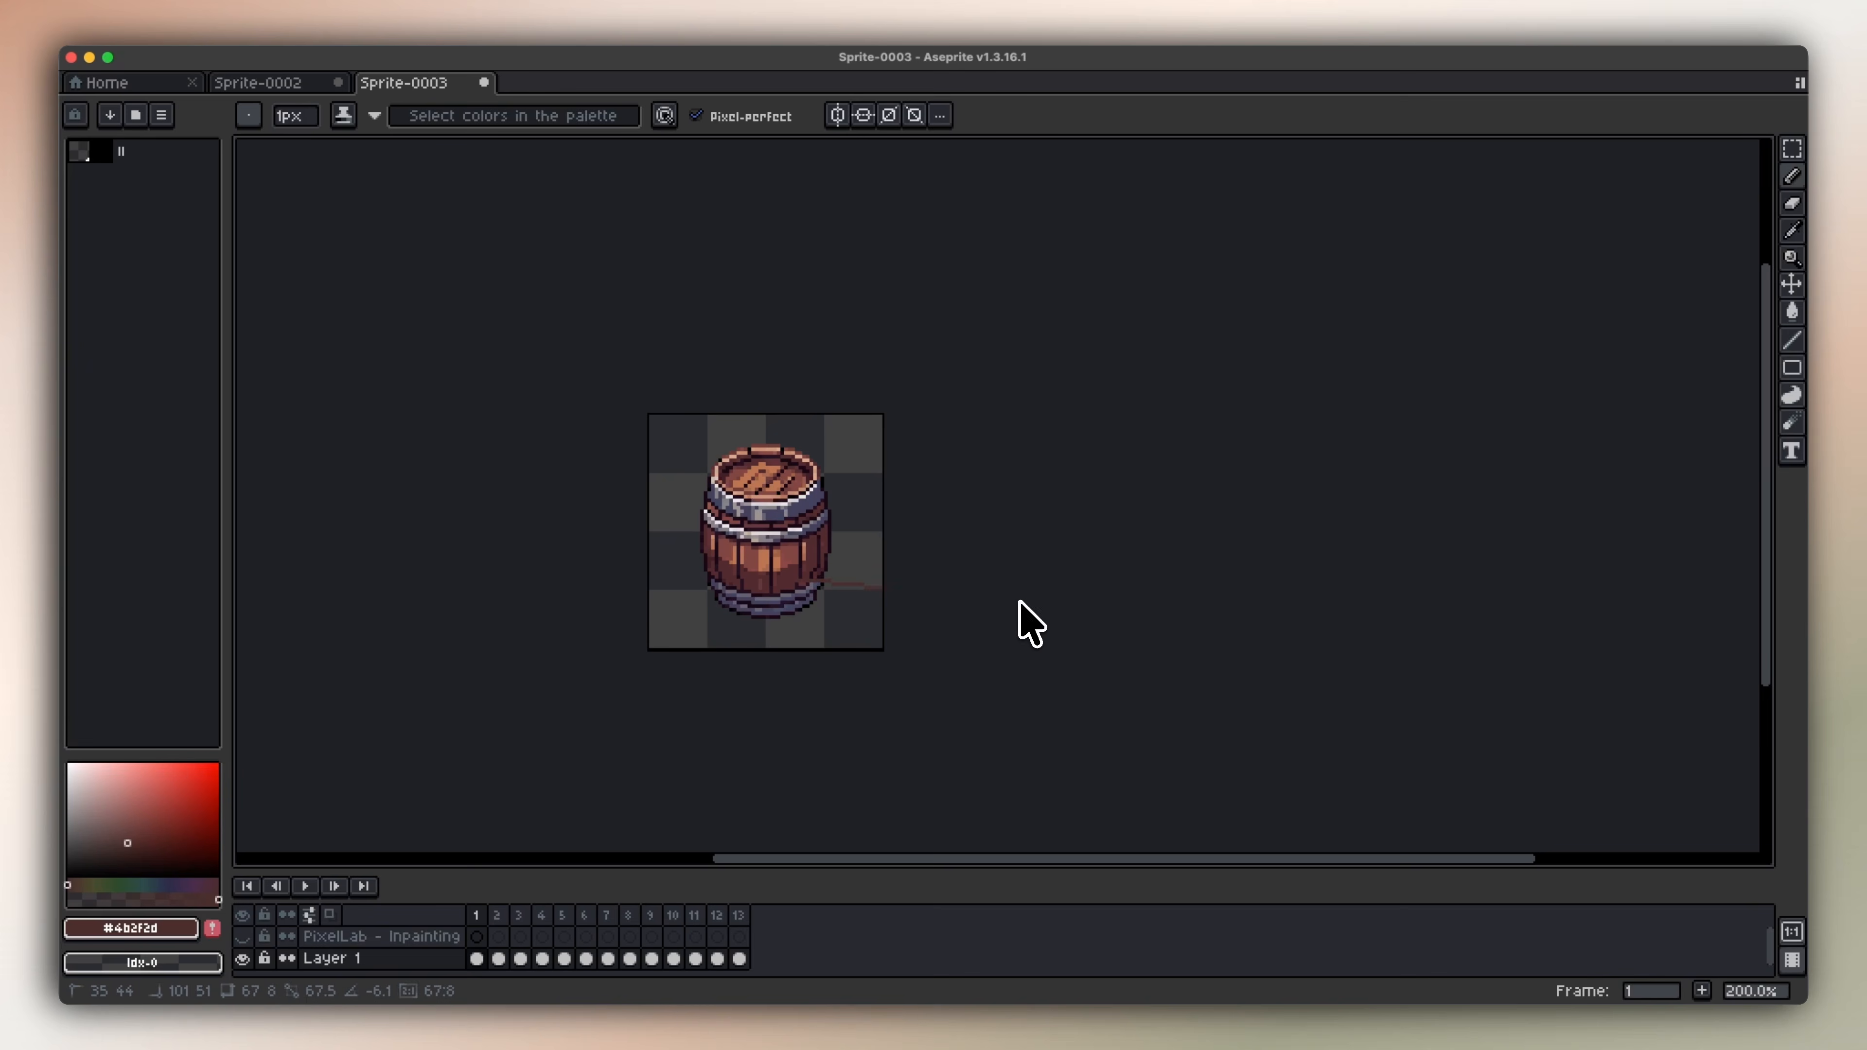
Hide the timeline and open PixelLab's standard Edit image tool for the barrel sprite.
key(Tab)
key(p)
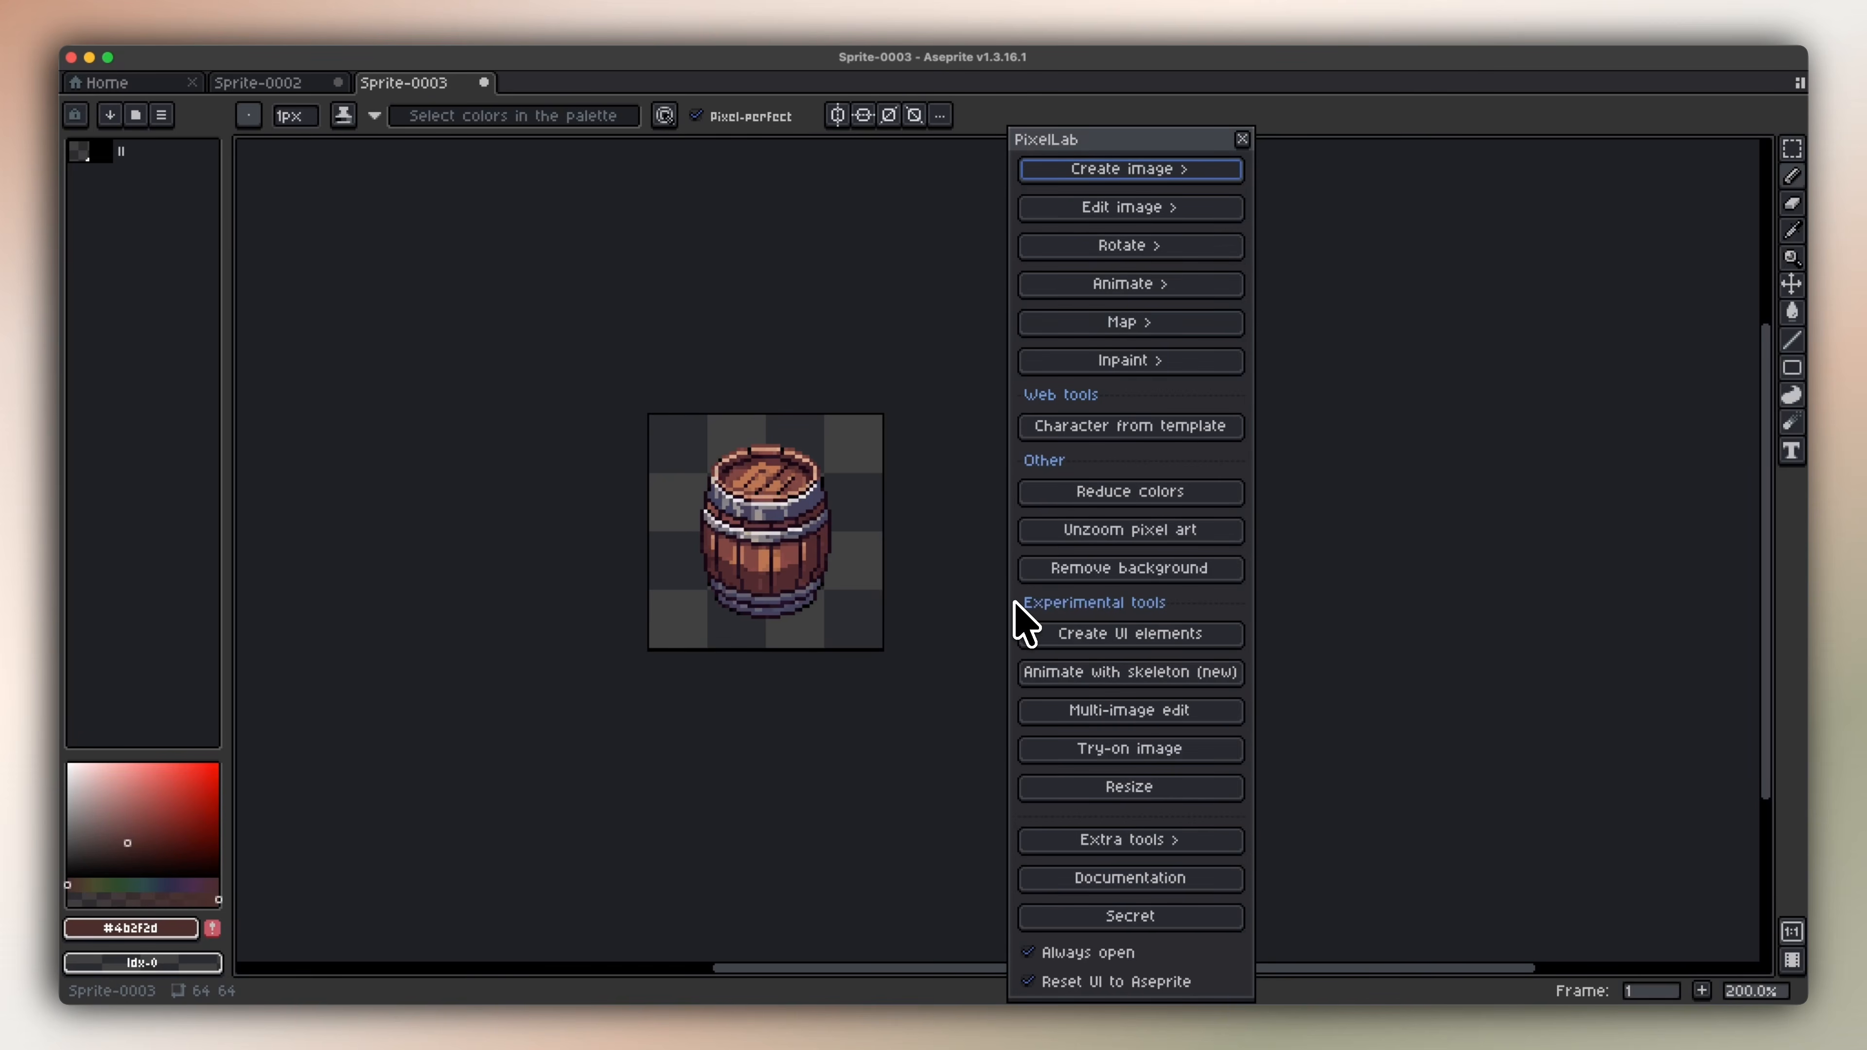
click(1136, 208)
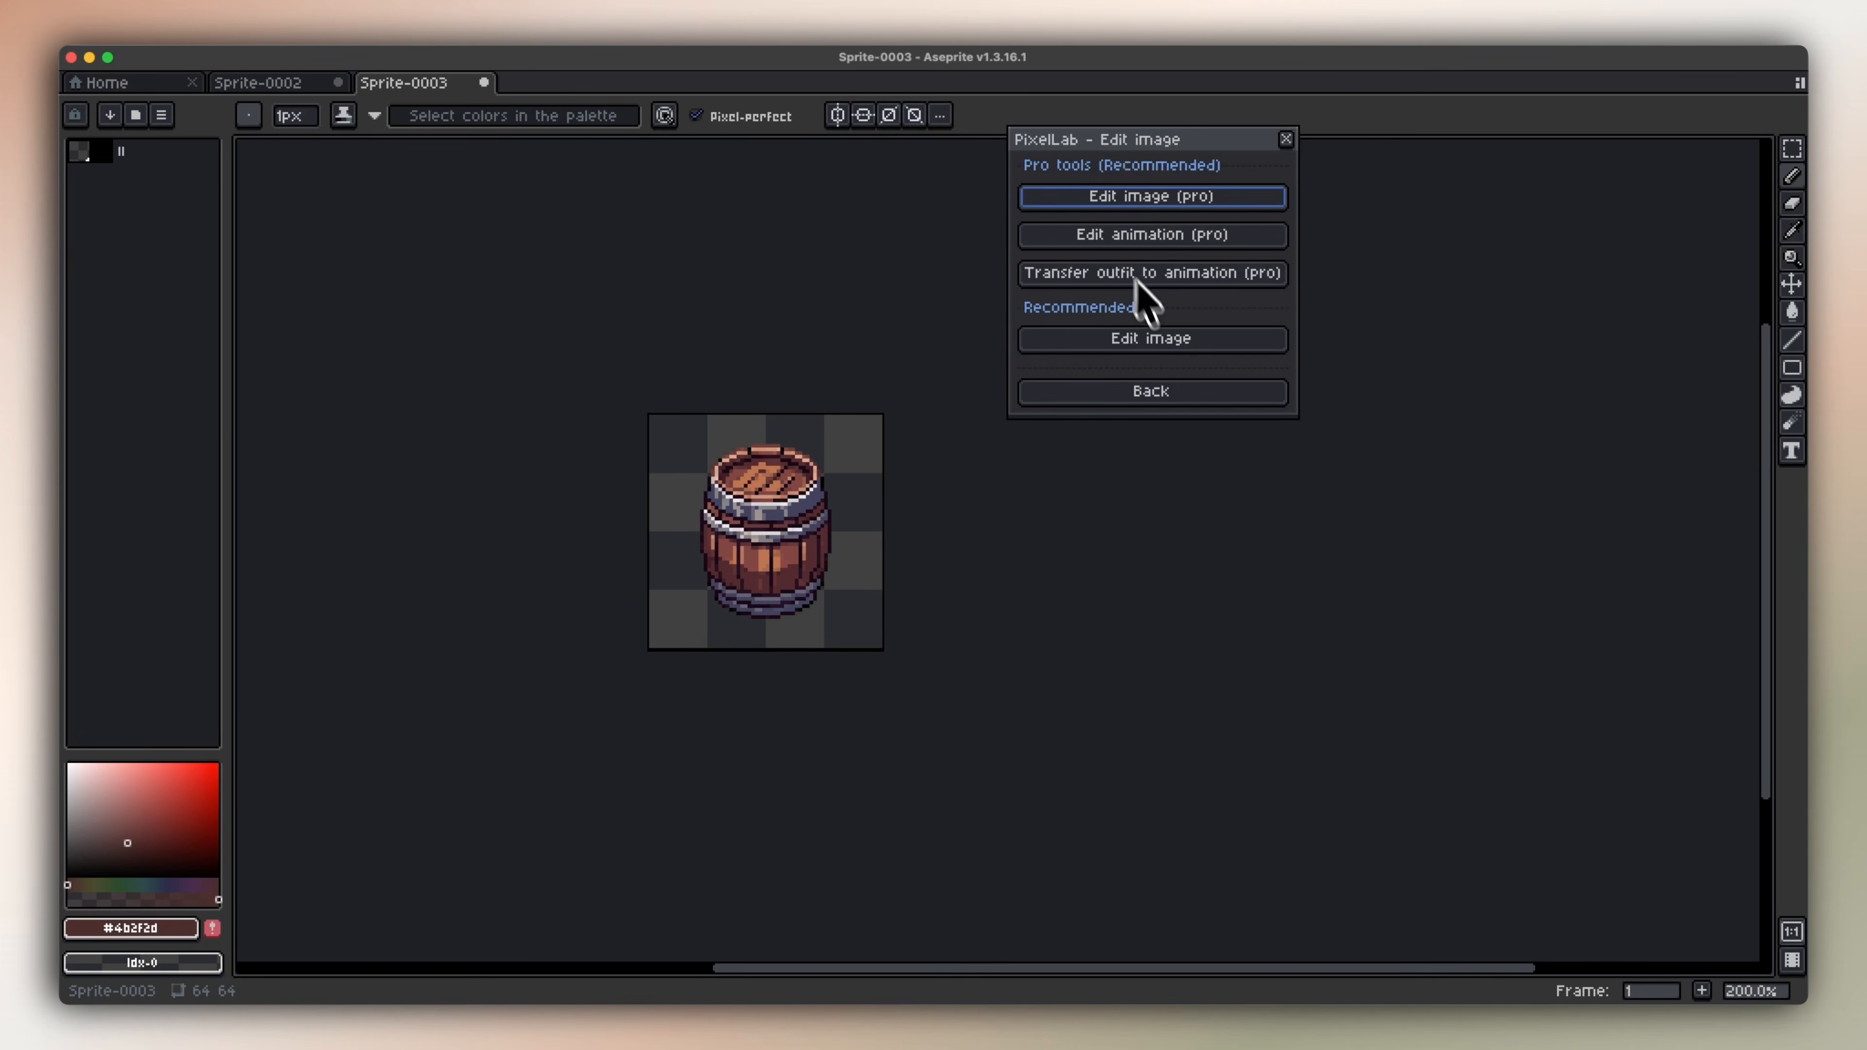
click(1169, 340)
Replace the instruction with "make the barrel be opened" and generate the edit as a new frame.
drag(1073, 471, 637, 460)
key(BackSpace)
drag(803, 232, 1200, 216)
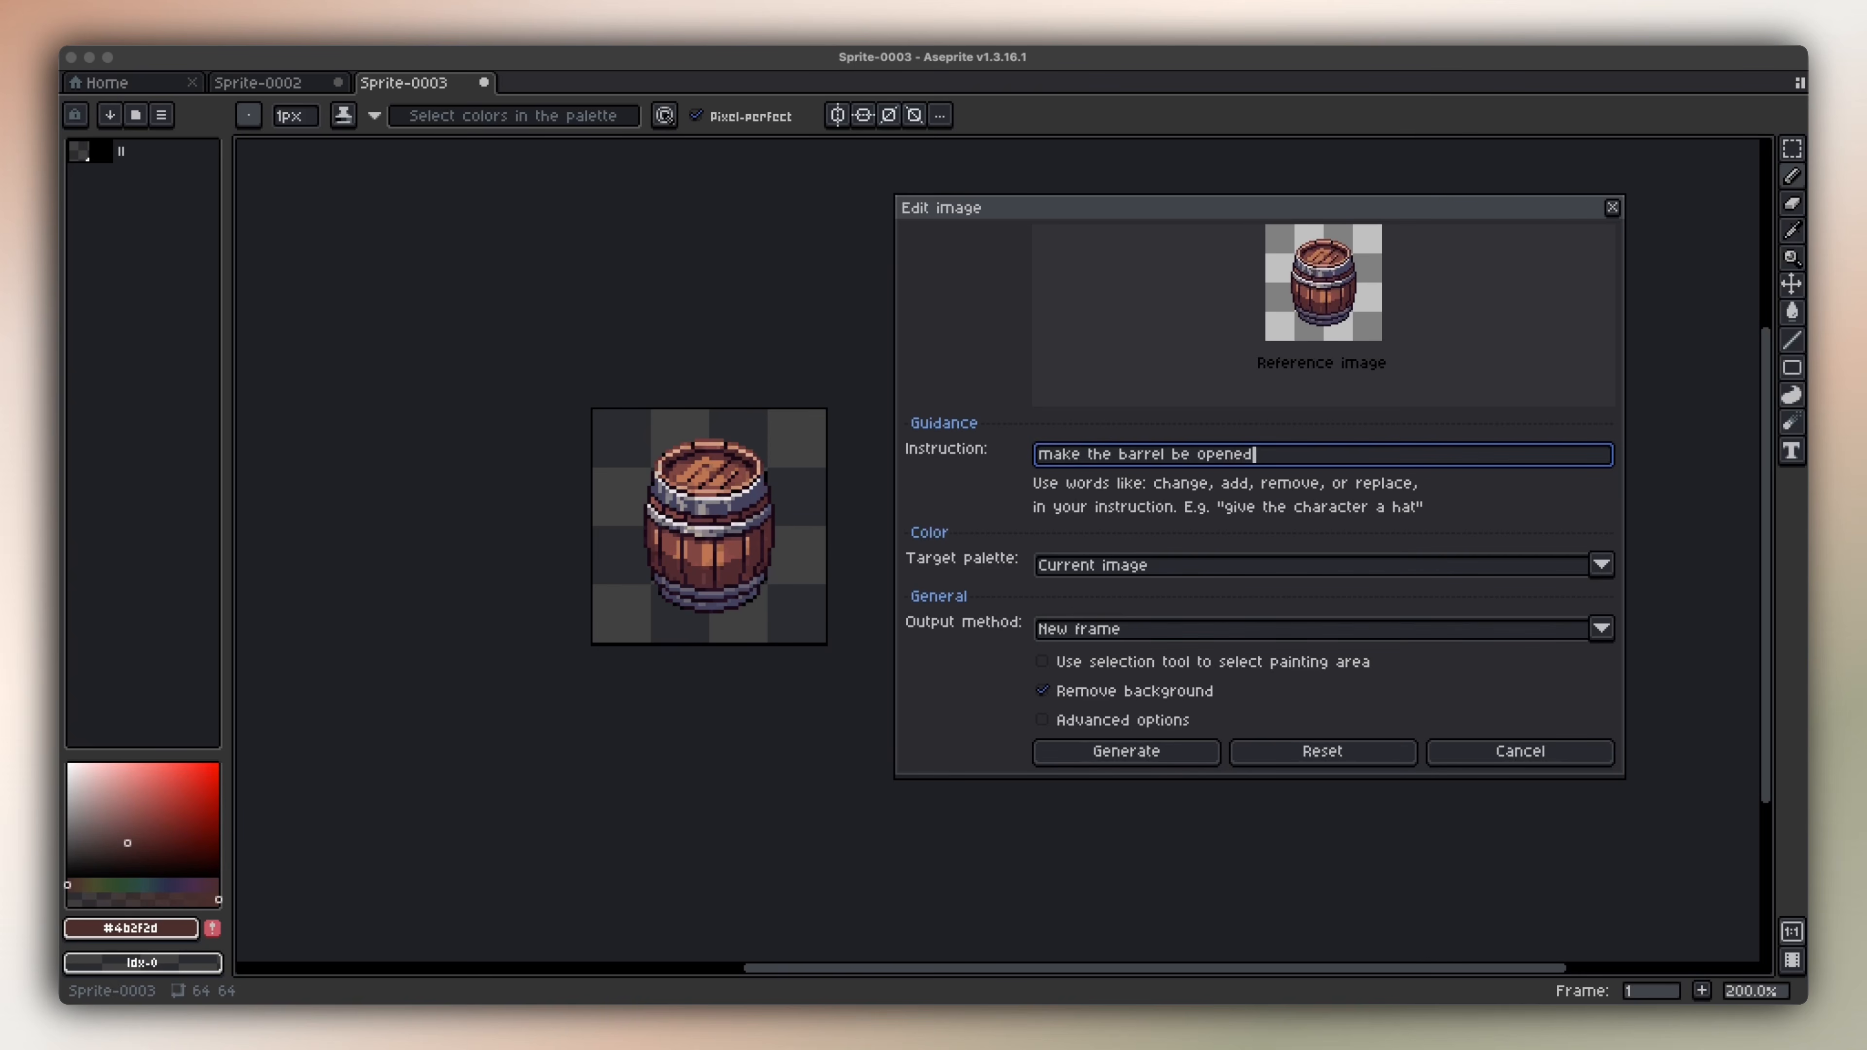
click(1136, 754)
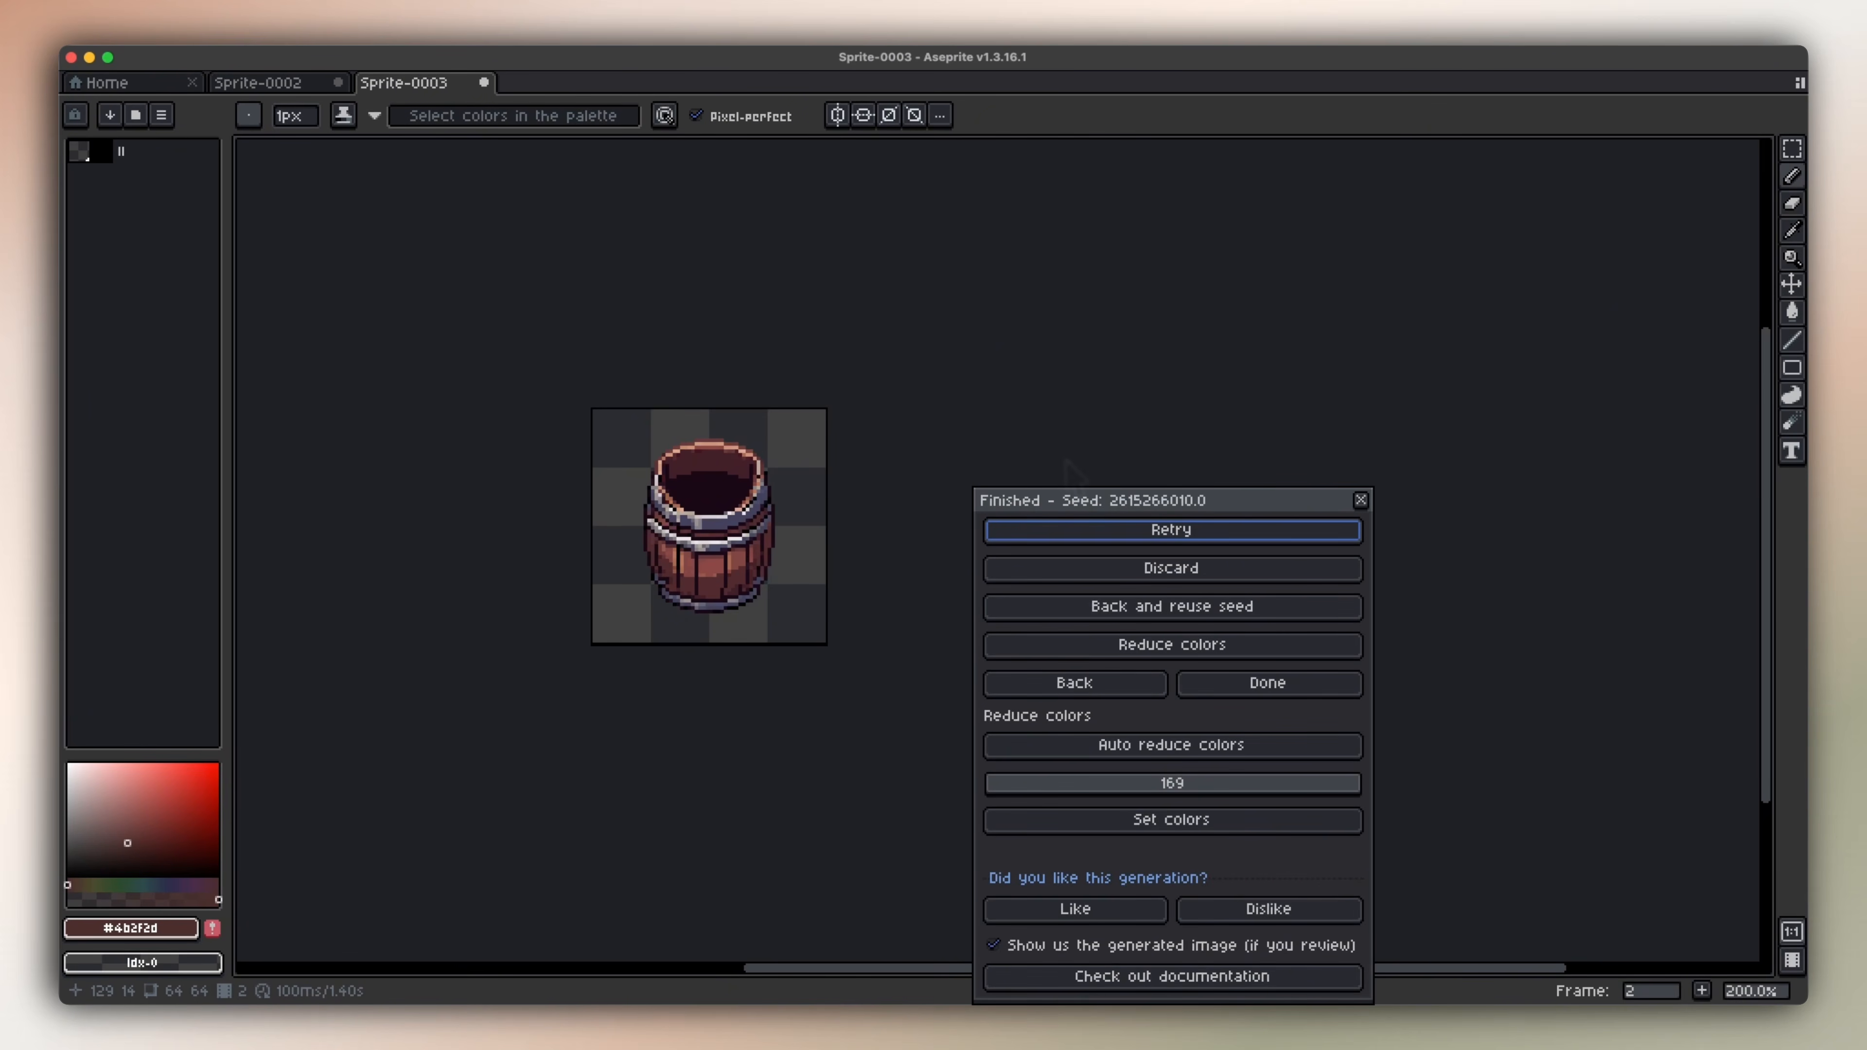
Return to the closed barrel frame and generate an edit with the instruction "make the barrel be damaged, visual damage, cracks".
key(Right)
key(Left)
key(Right)
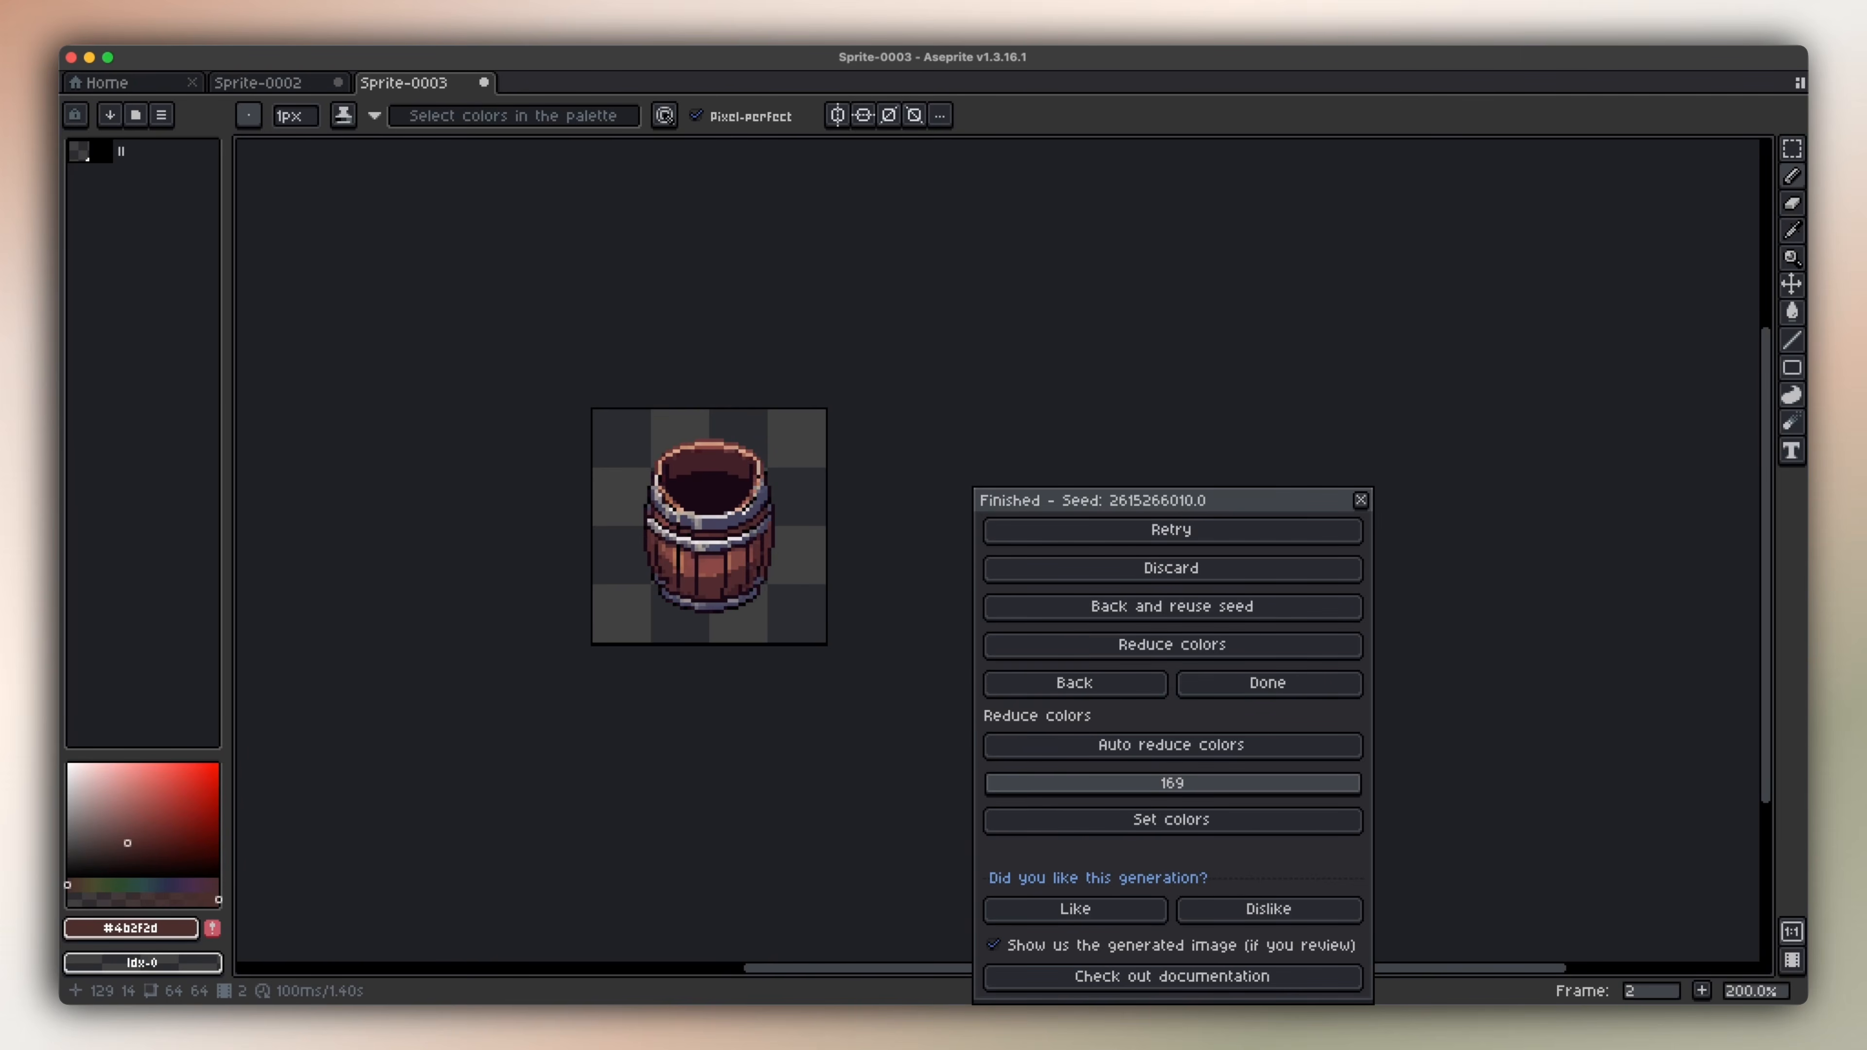
key(Left)
click(1070, 684)
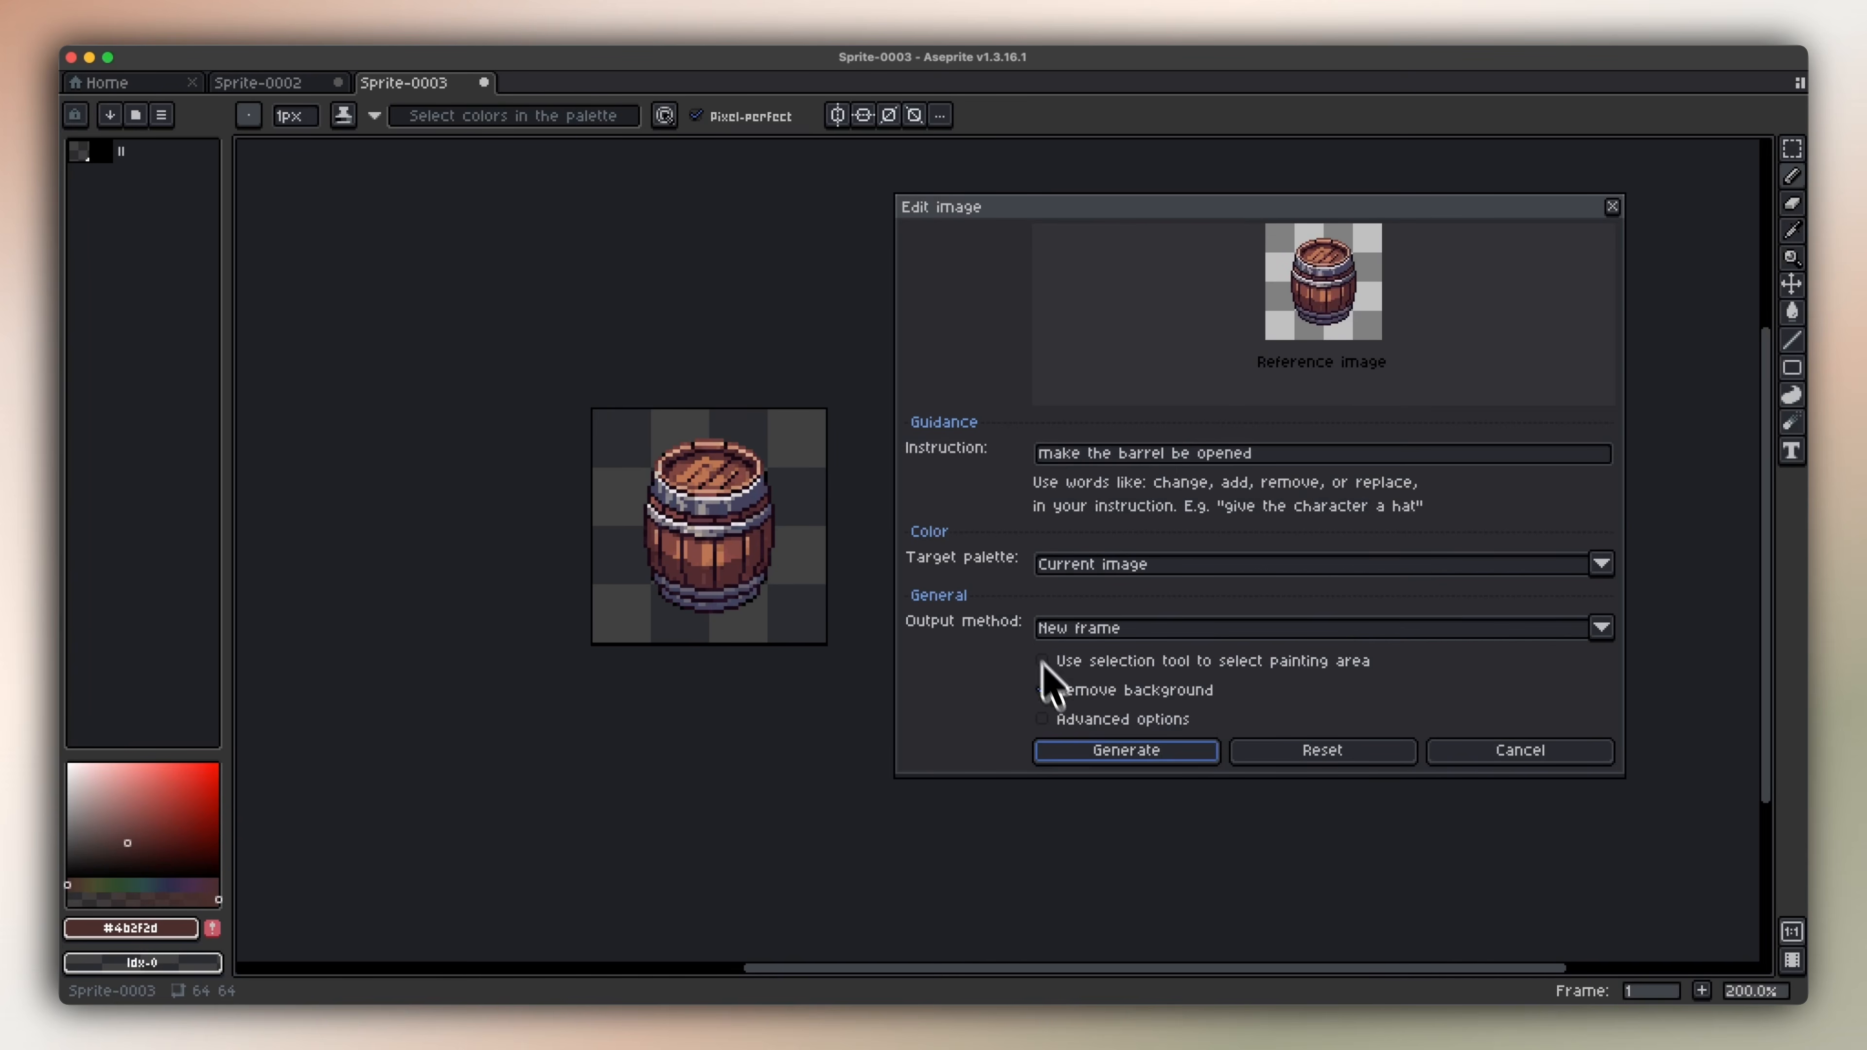
click(1263, 454)
double_click(1224, 453)
text(damaged, visual damage, cracks)
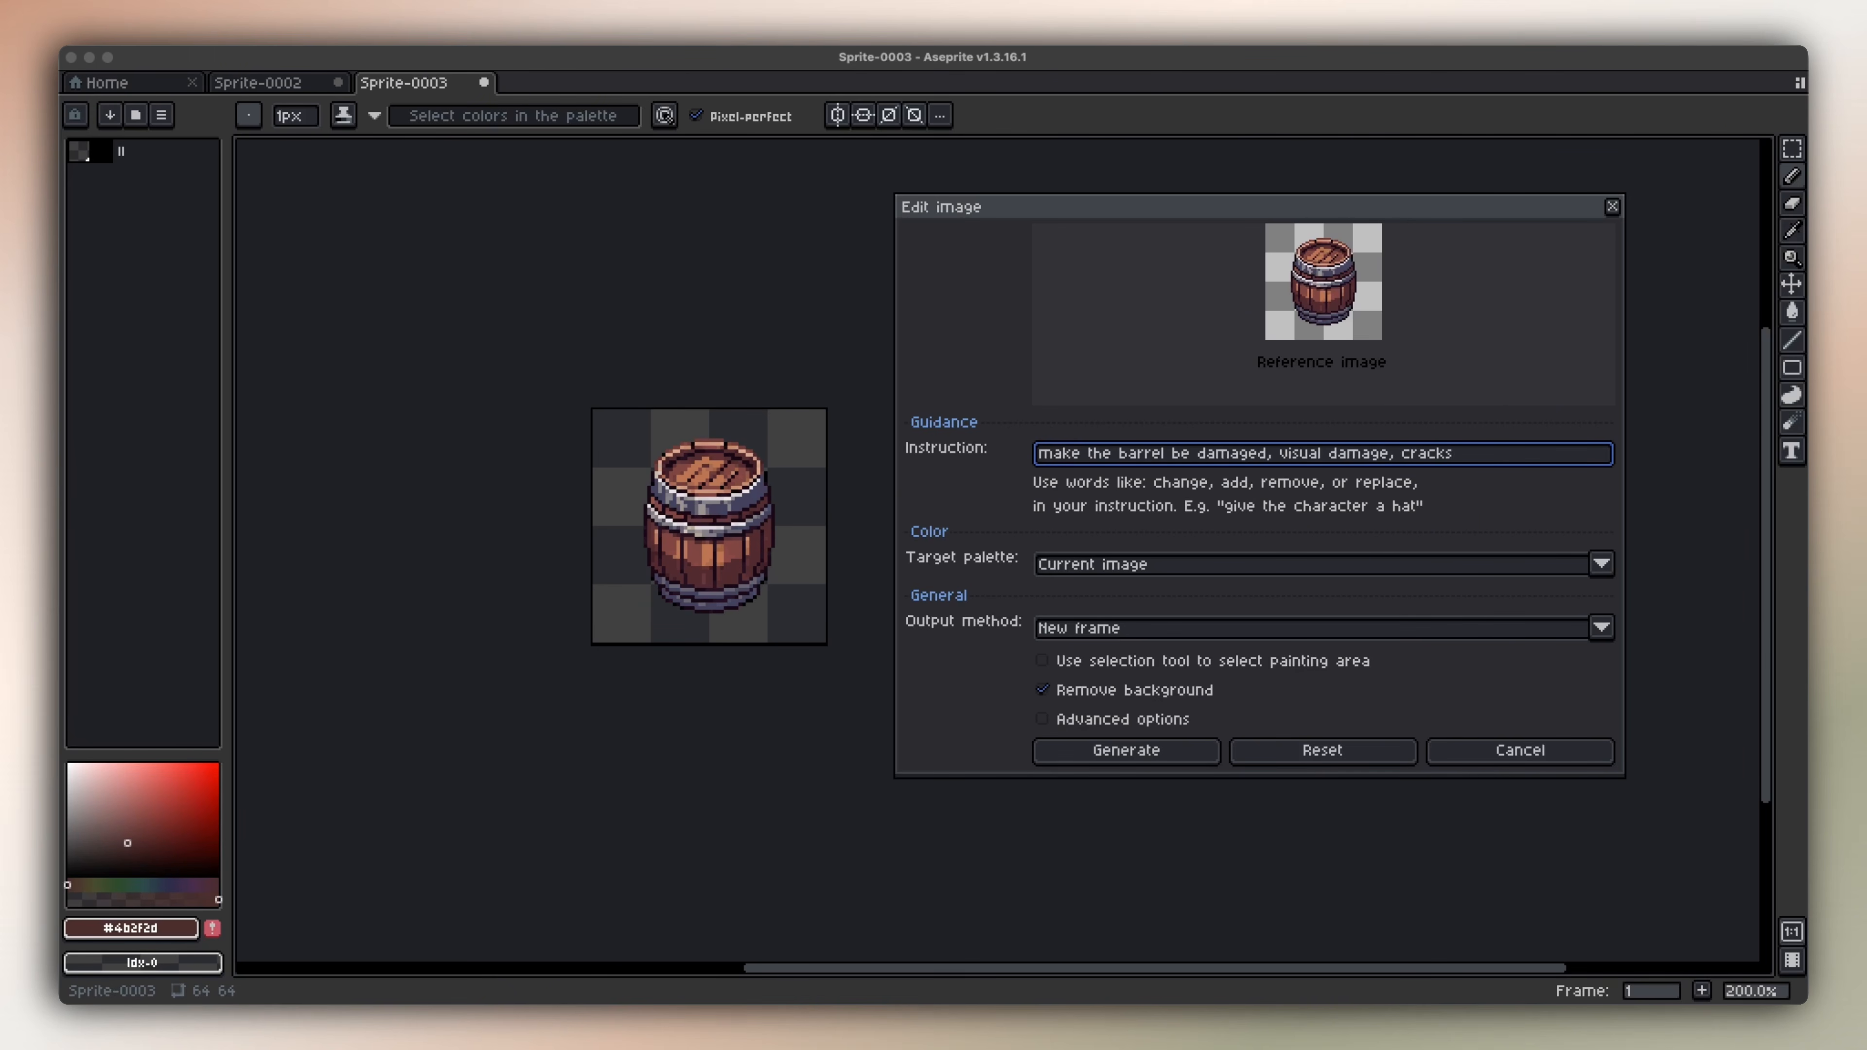
click(1195, 753)
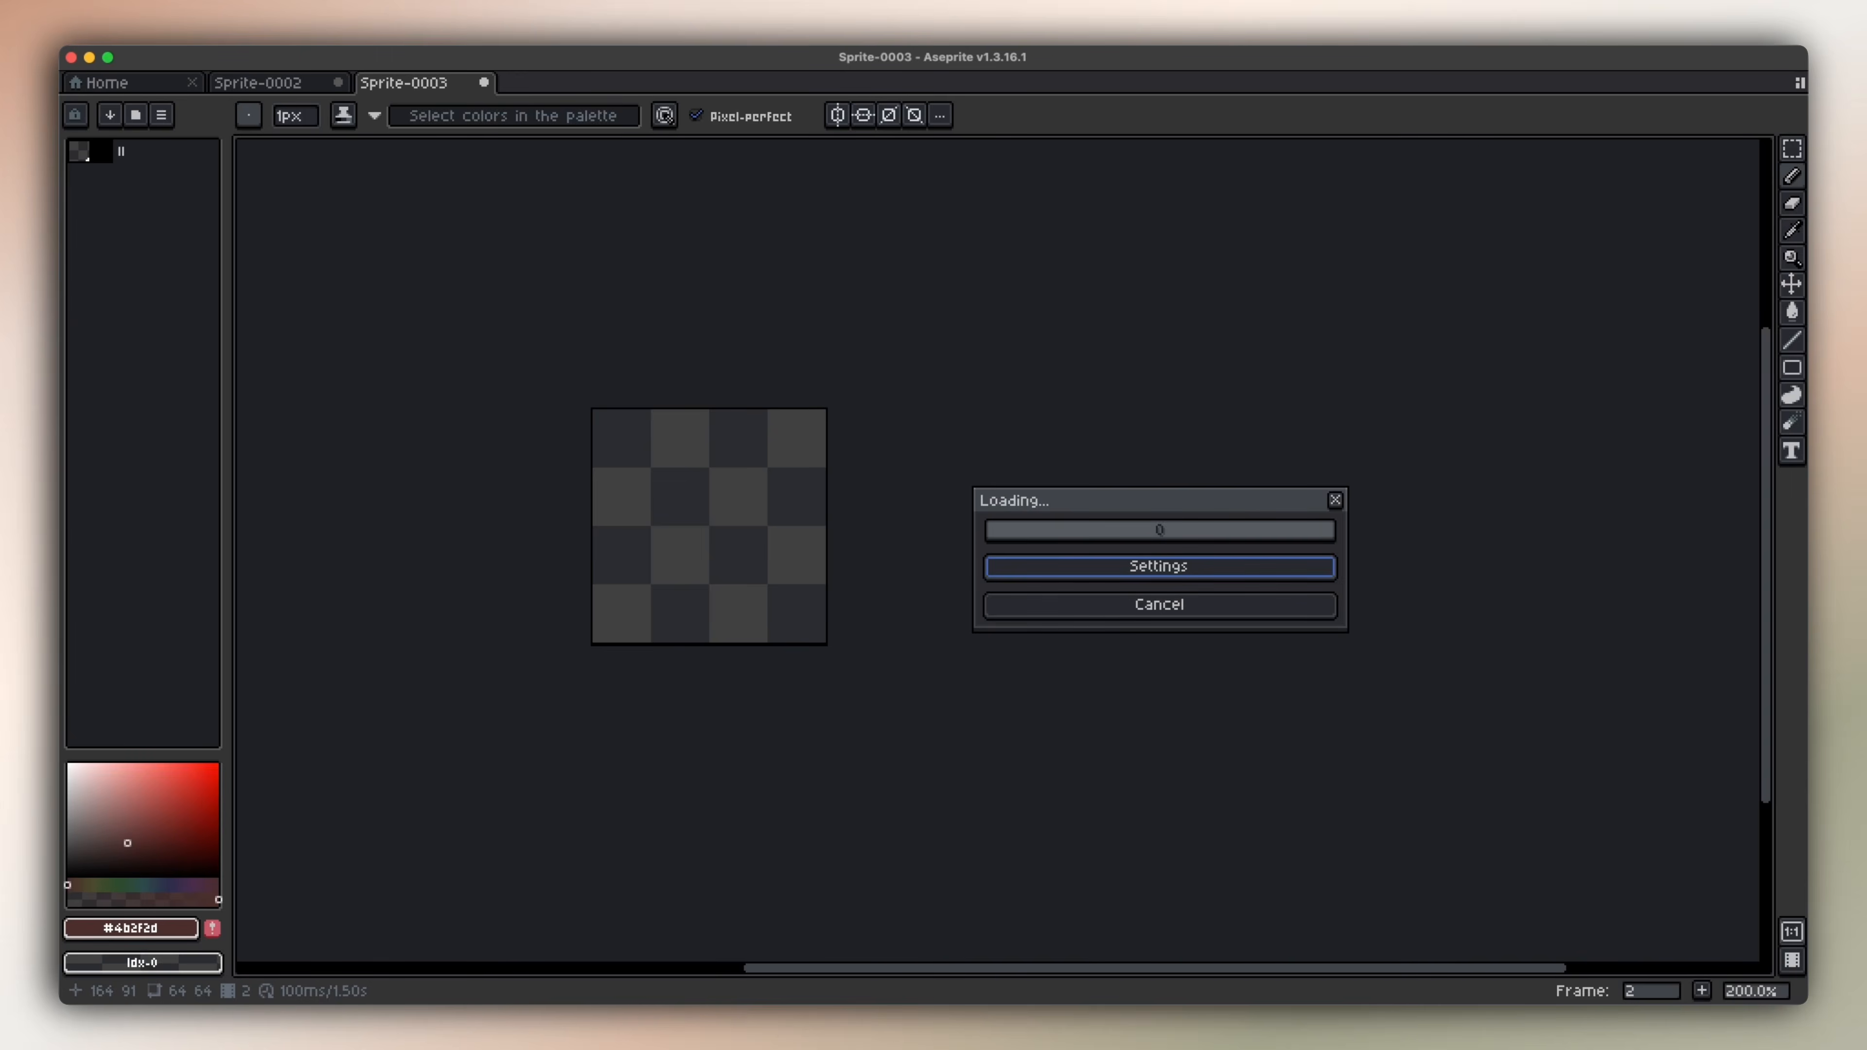
Compare the damaged barrel with the original frame and shift it down by one pixel to align them.
key(Right)
scroll(824, 591, down, 1)
key(Left)
key(Right)
scroll(803, 597, up, 2)
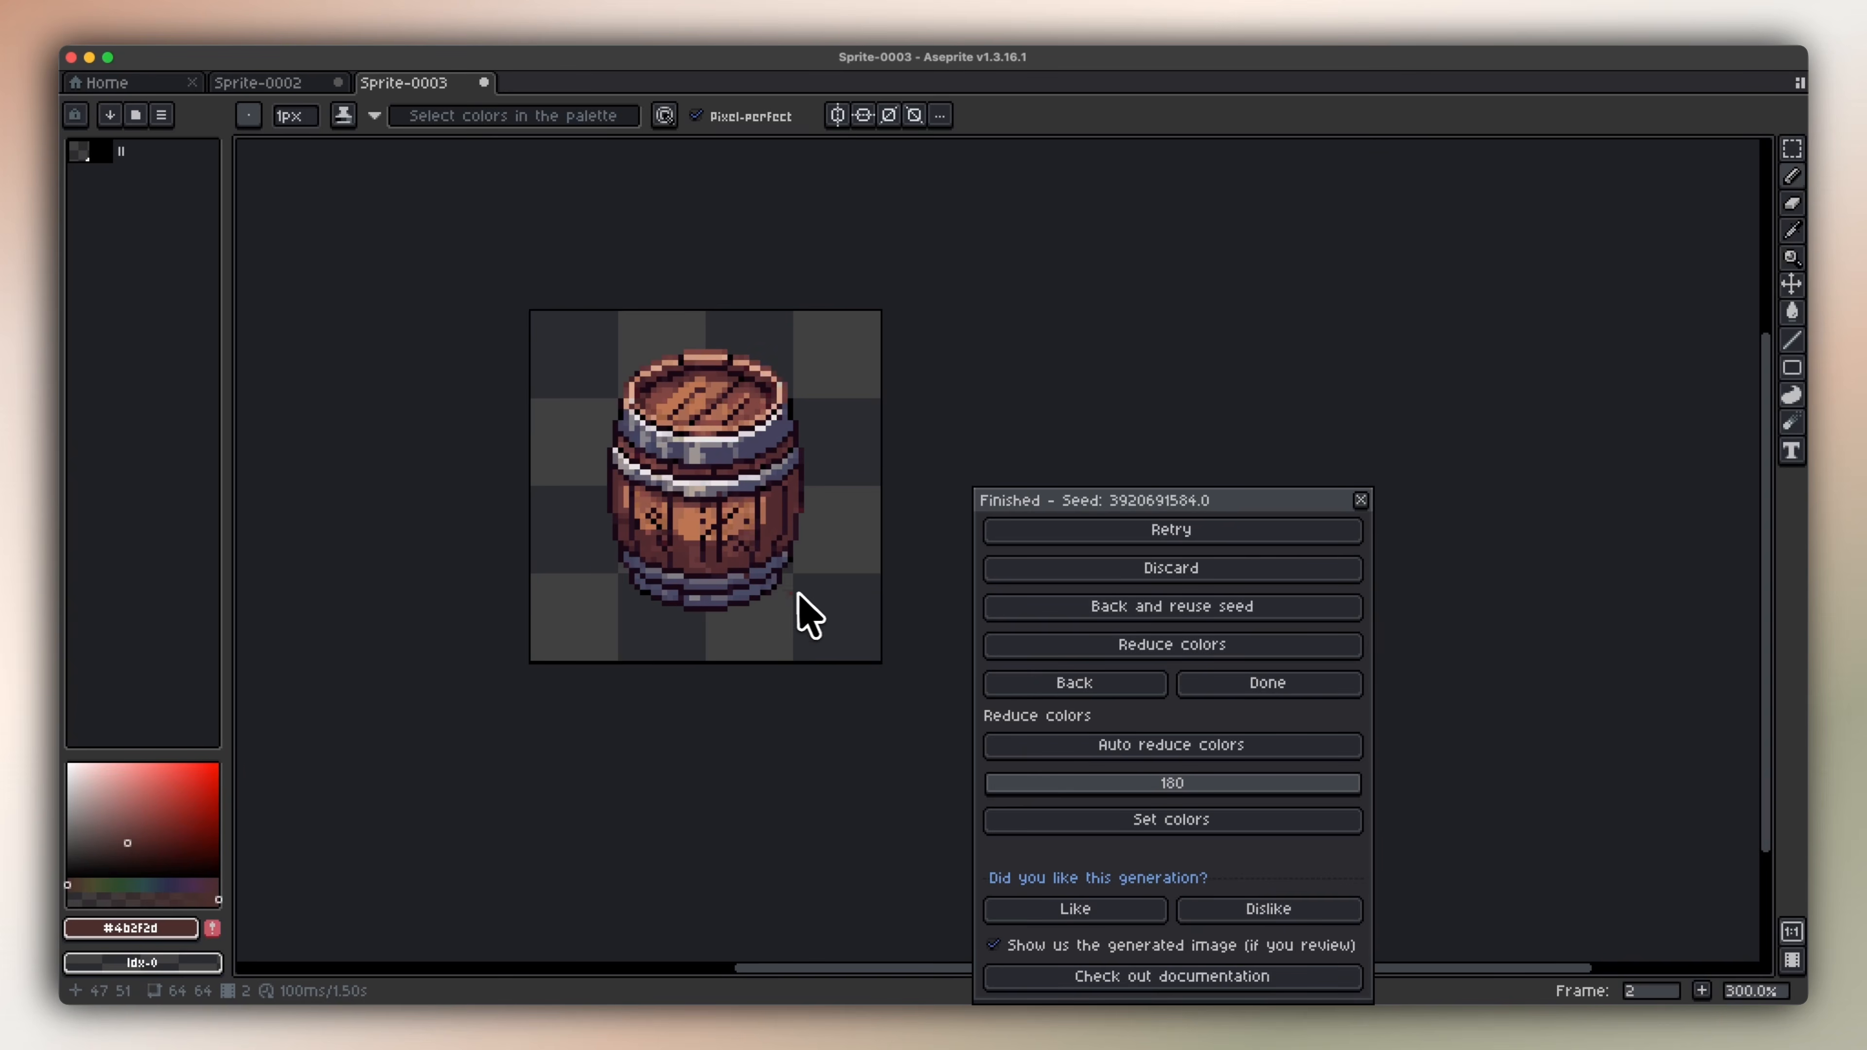
key(v)
drag(759, 558, 760, 564)
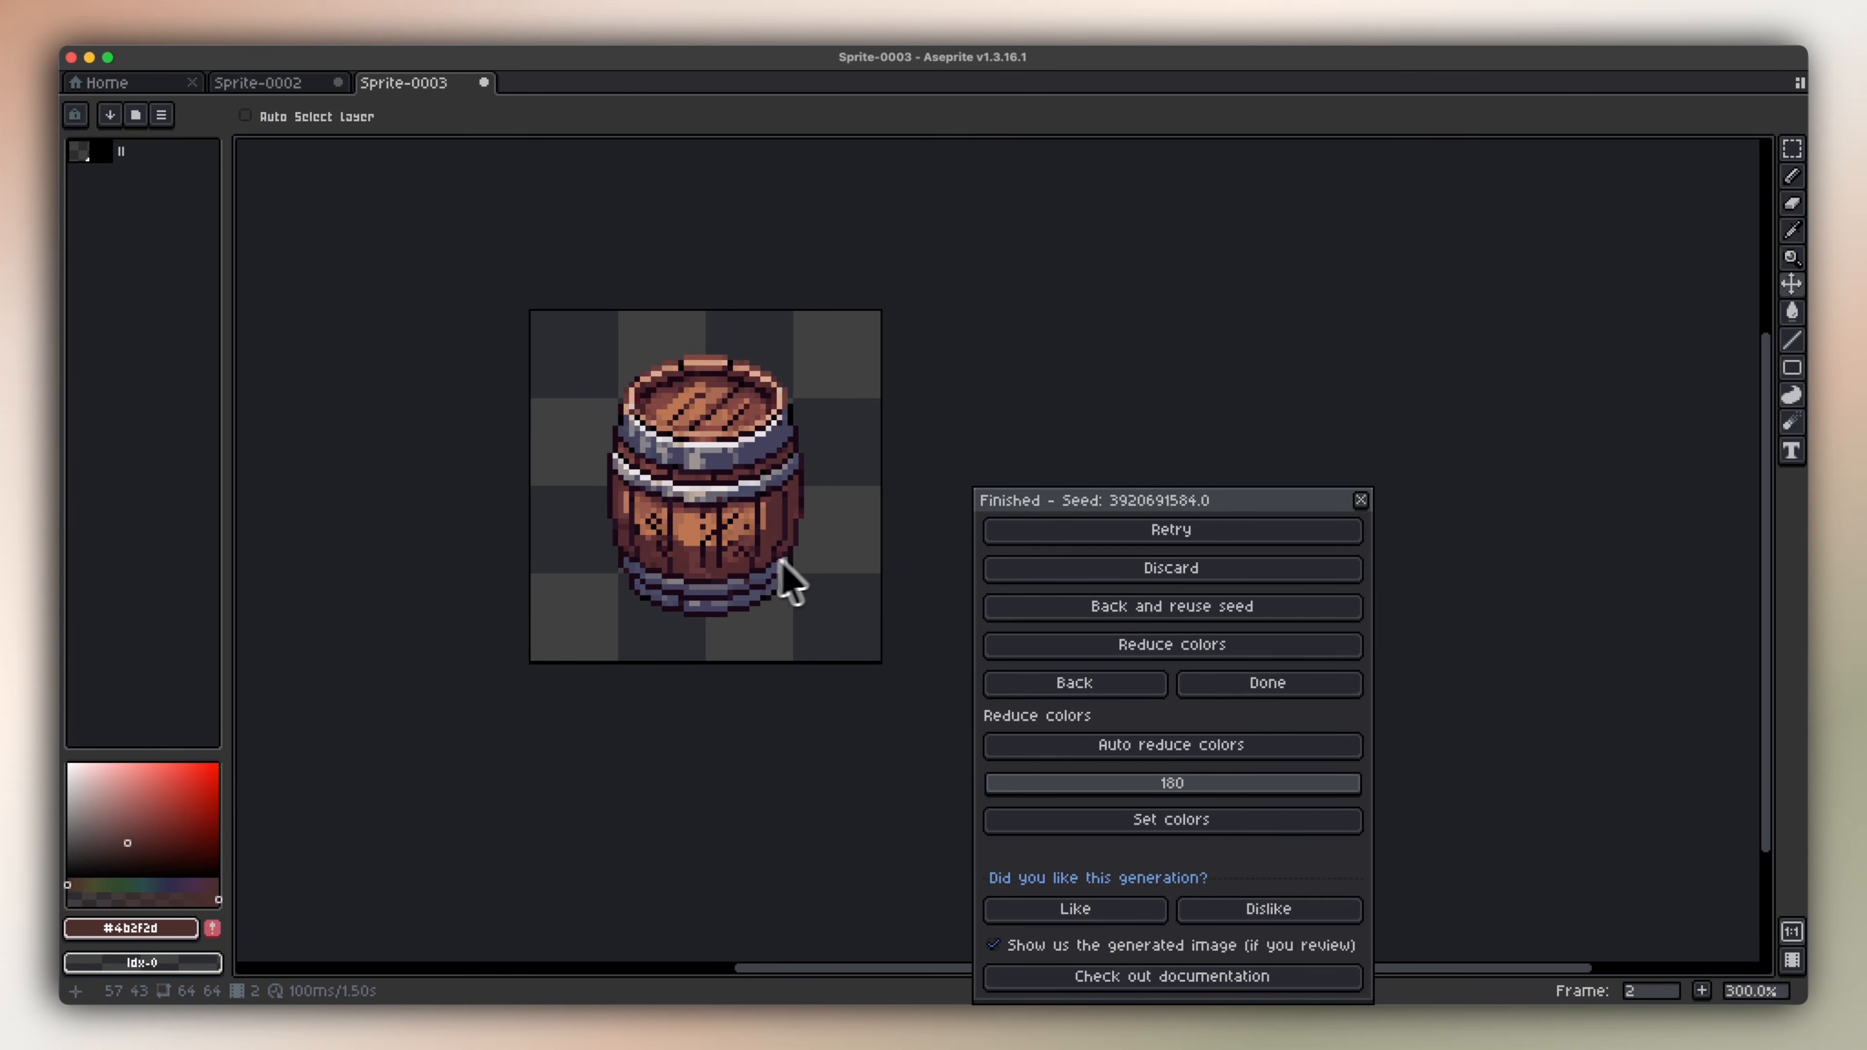
scroll(854, 568, down, 2)
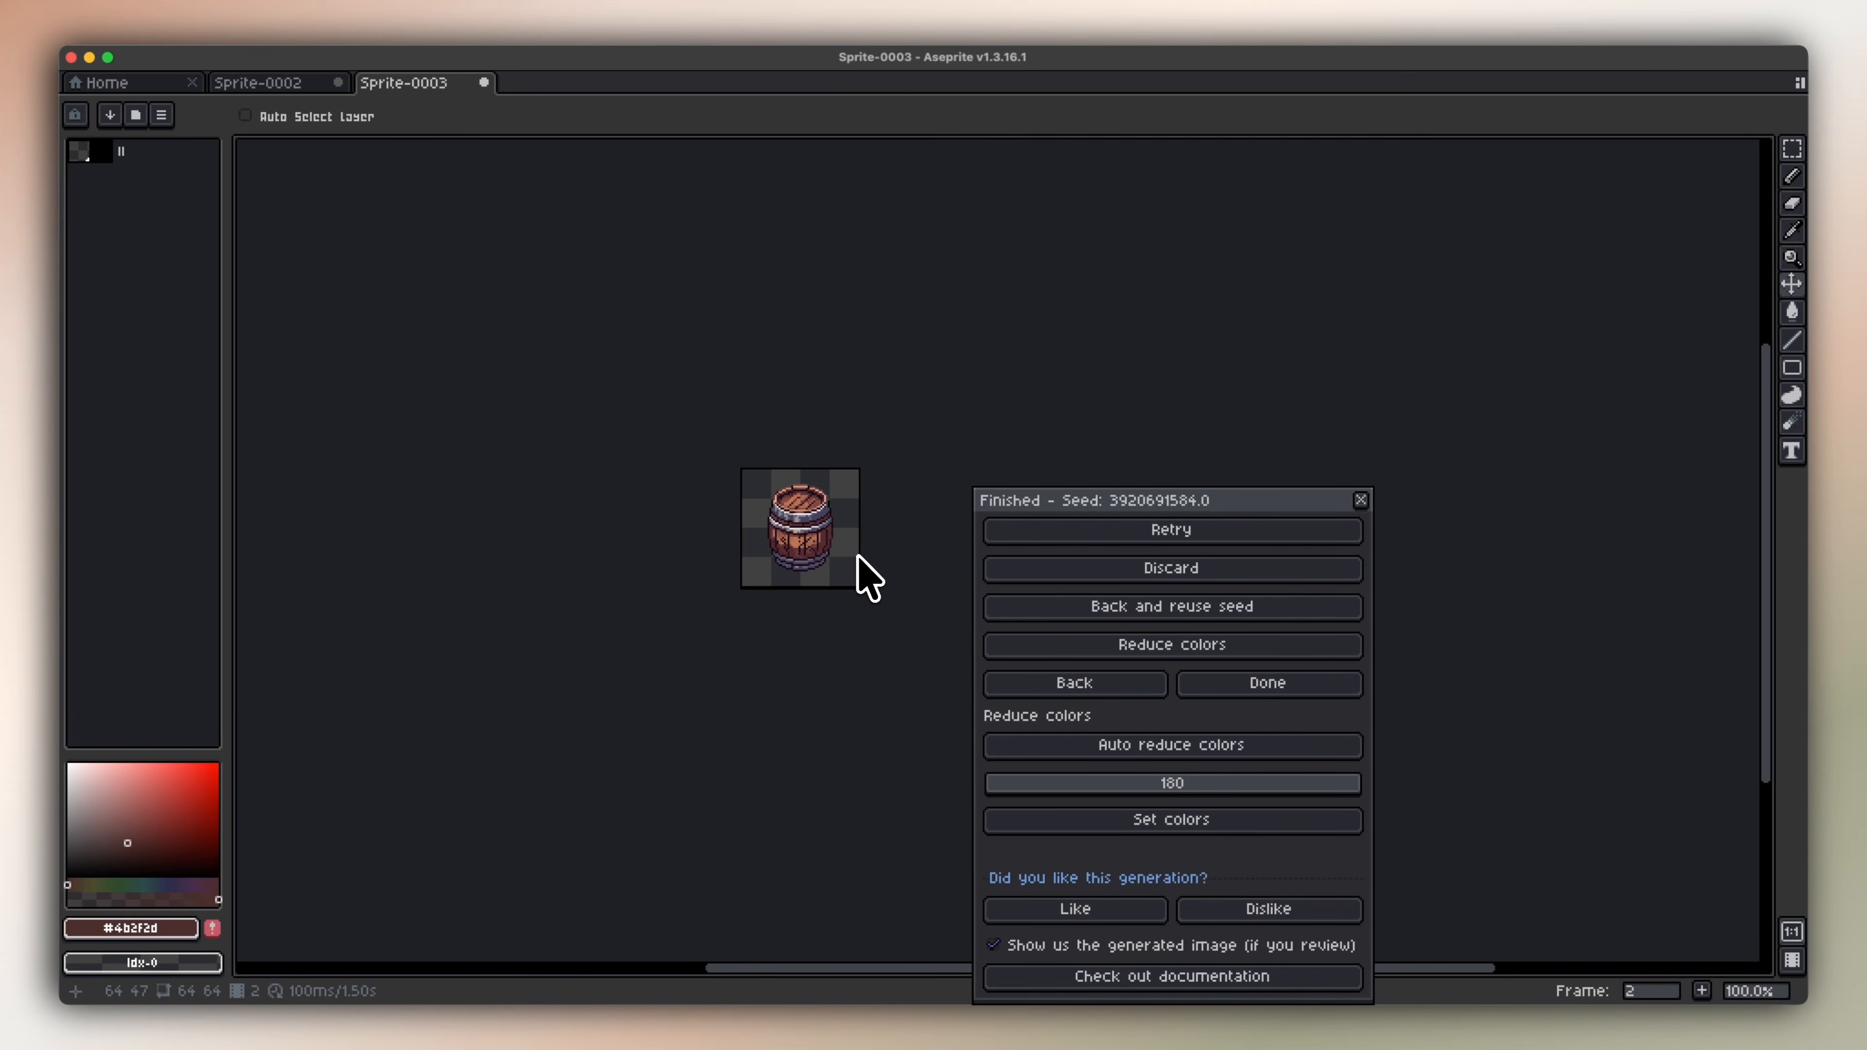
Extend the edit instruction to "make the barrel be damaged, visual damage, cracks, in pieces" and generate it as a new frame.
key(Right)
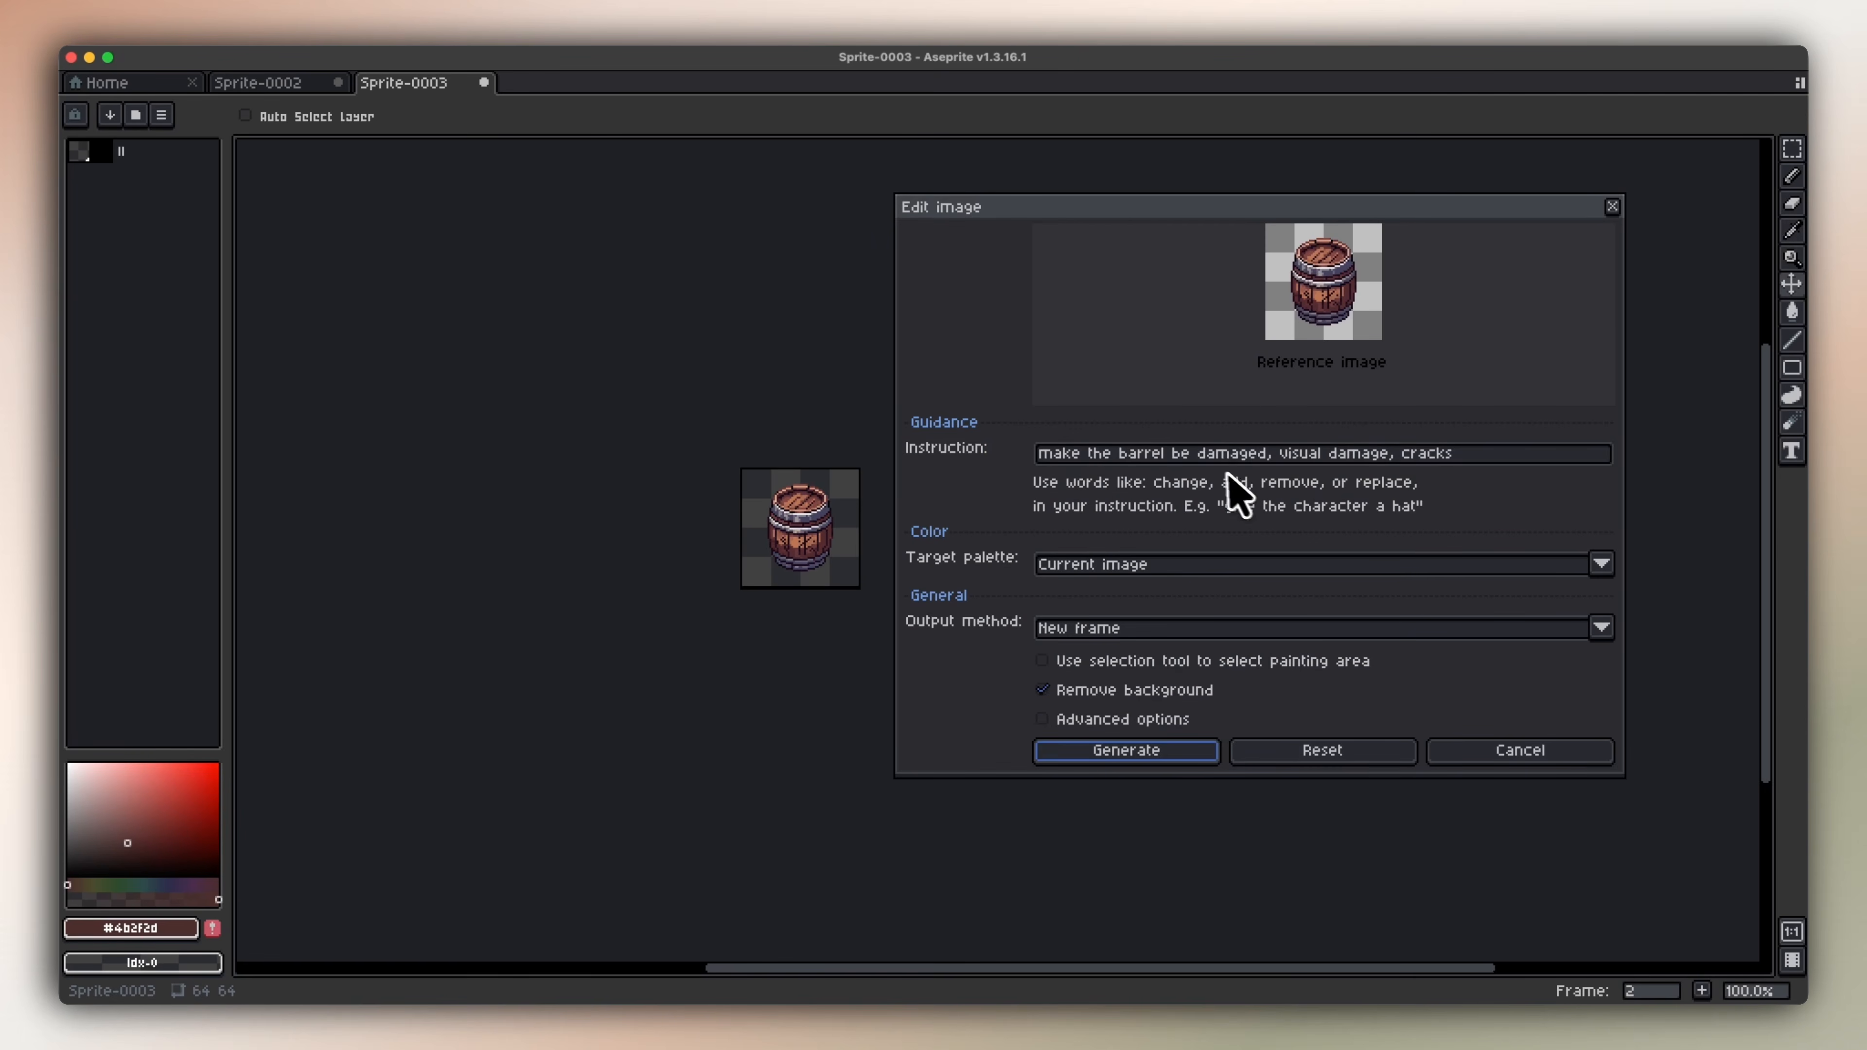
click(1466, 459)
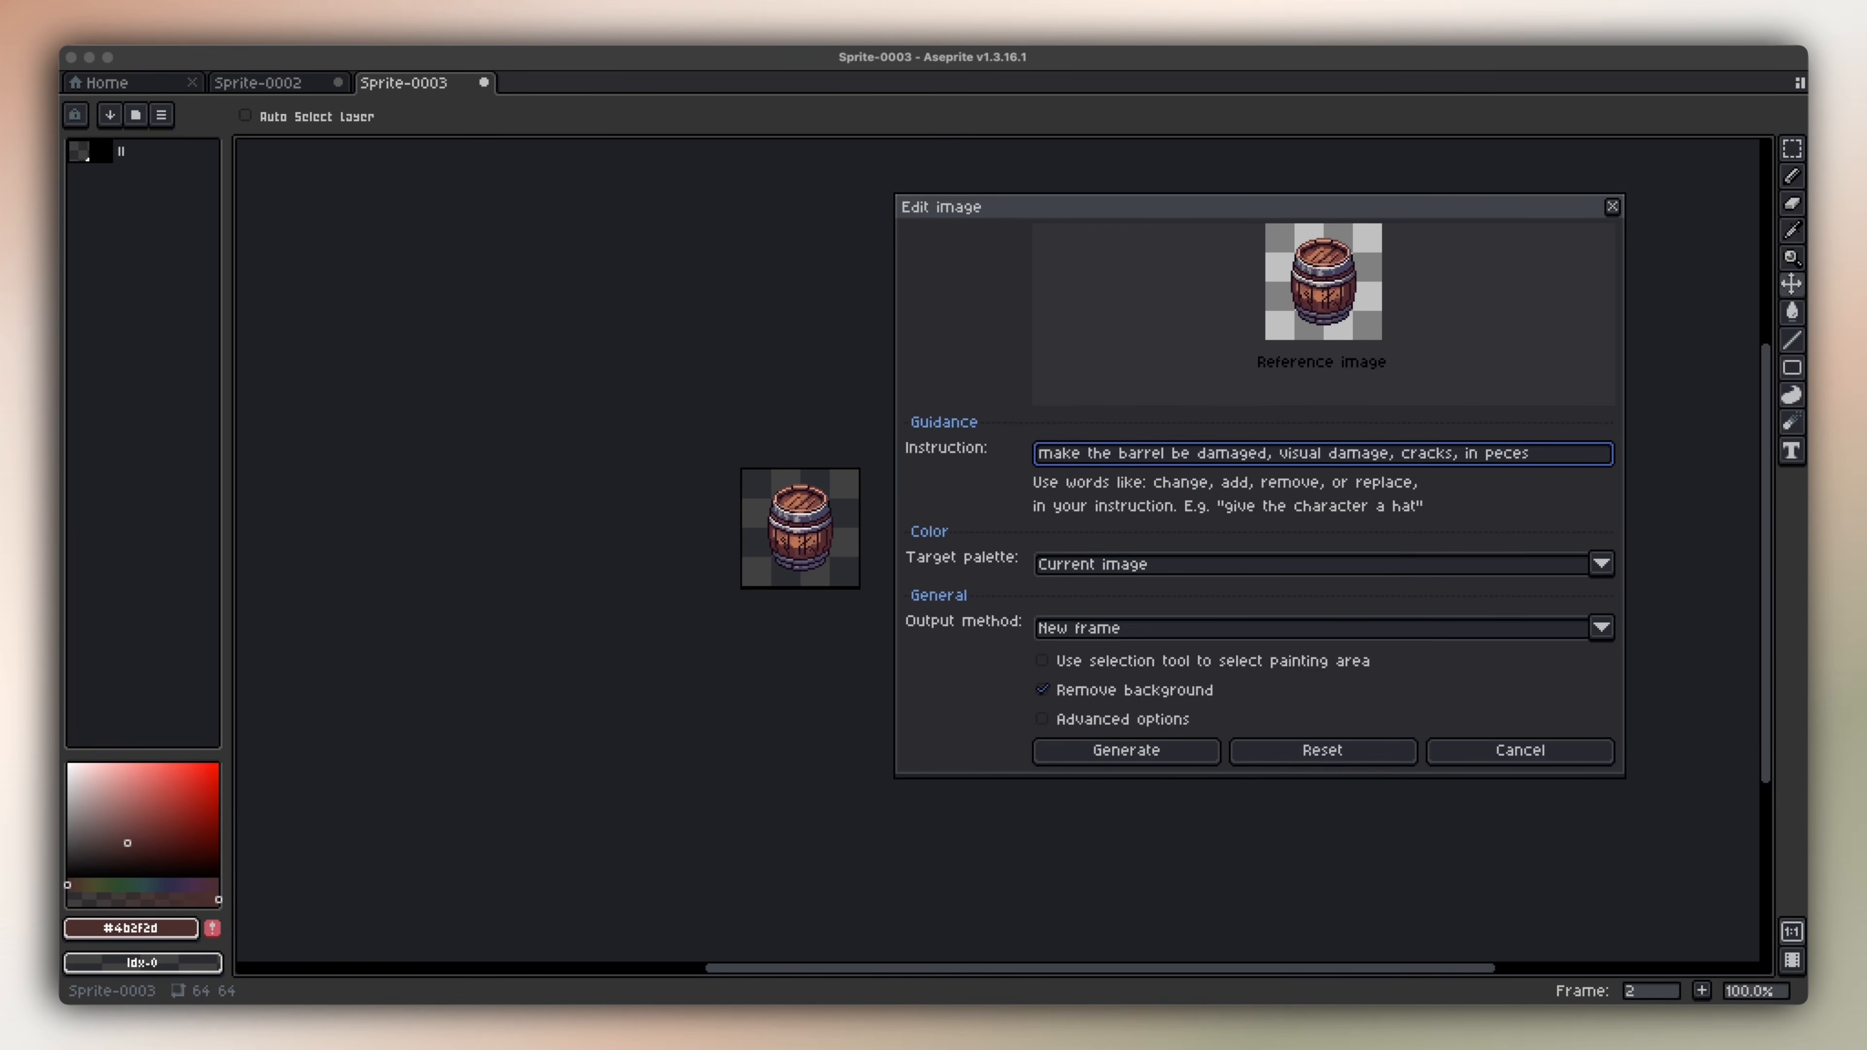
key(Return)
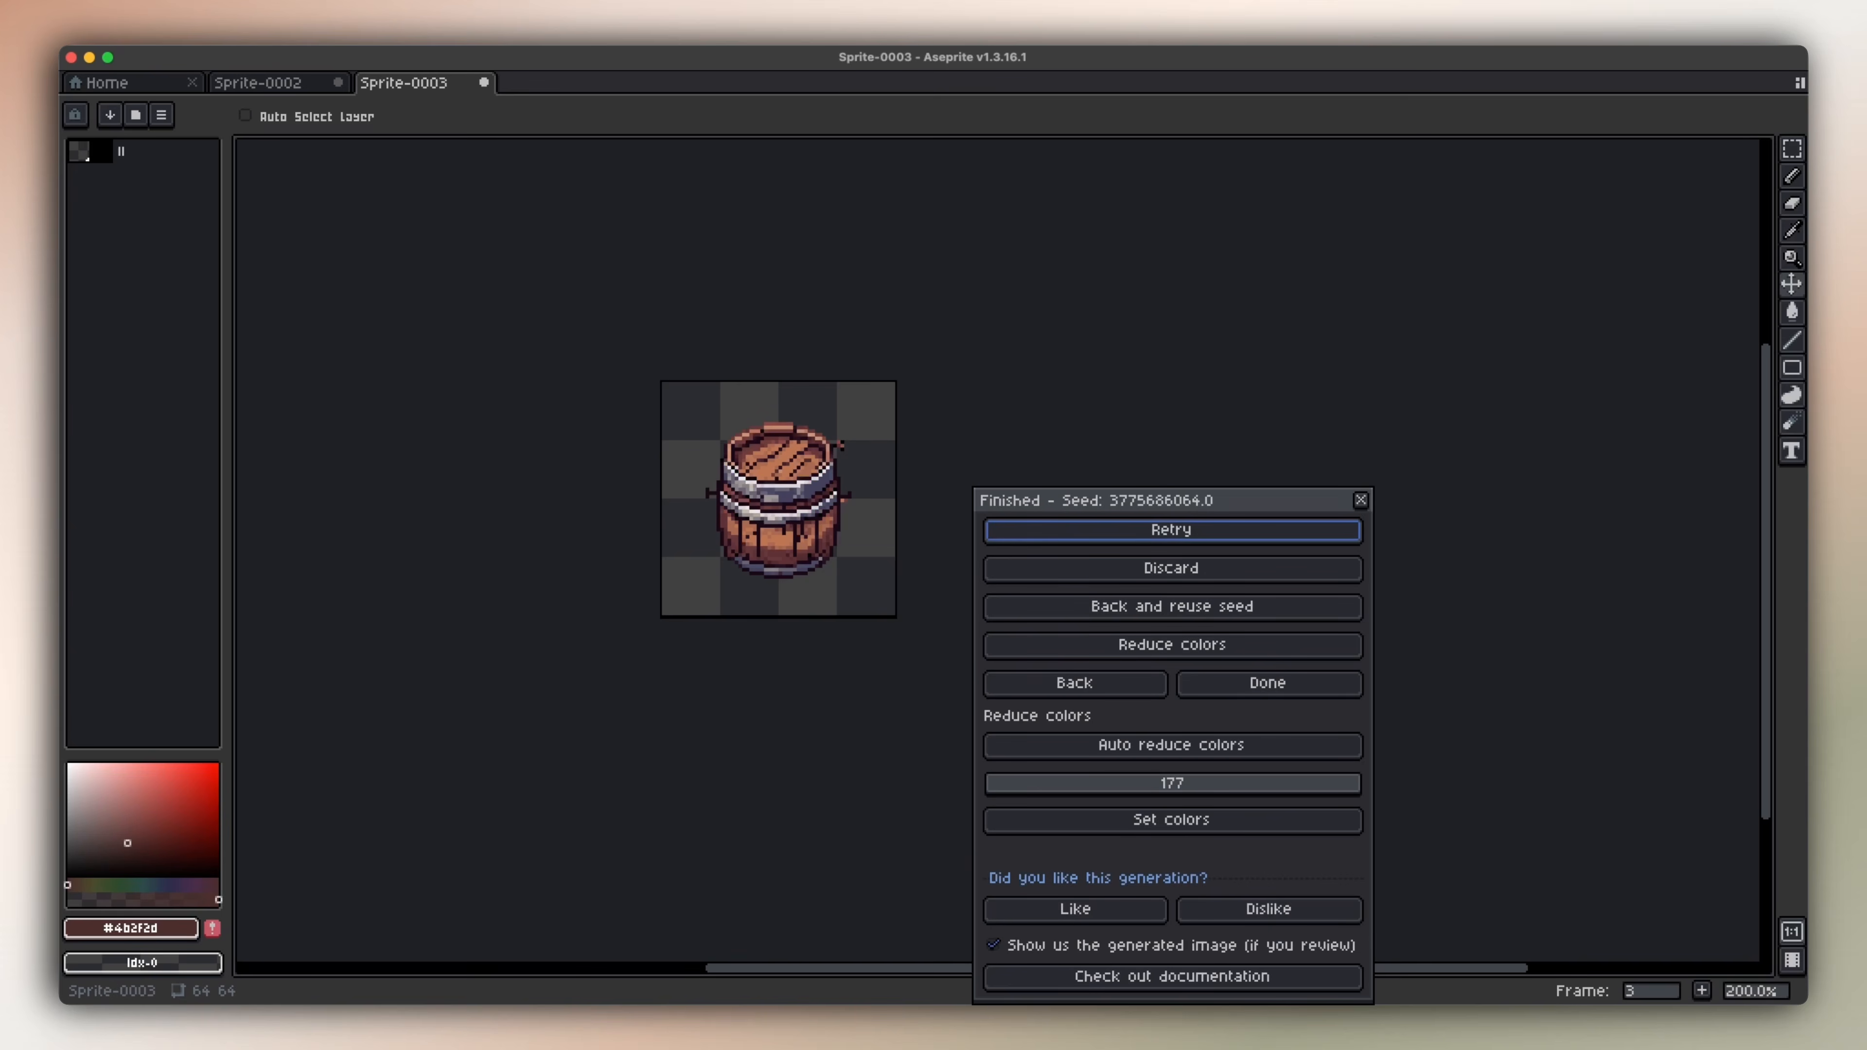
Return to the previous cracked barrel frame and switch from the standard Edit image tool to Edit image (pro).
key(Left)
key(Left)
key(Right)
key(Left)
click(1022, 686)
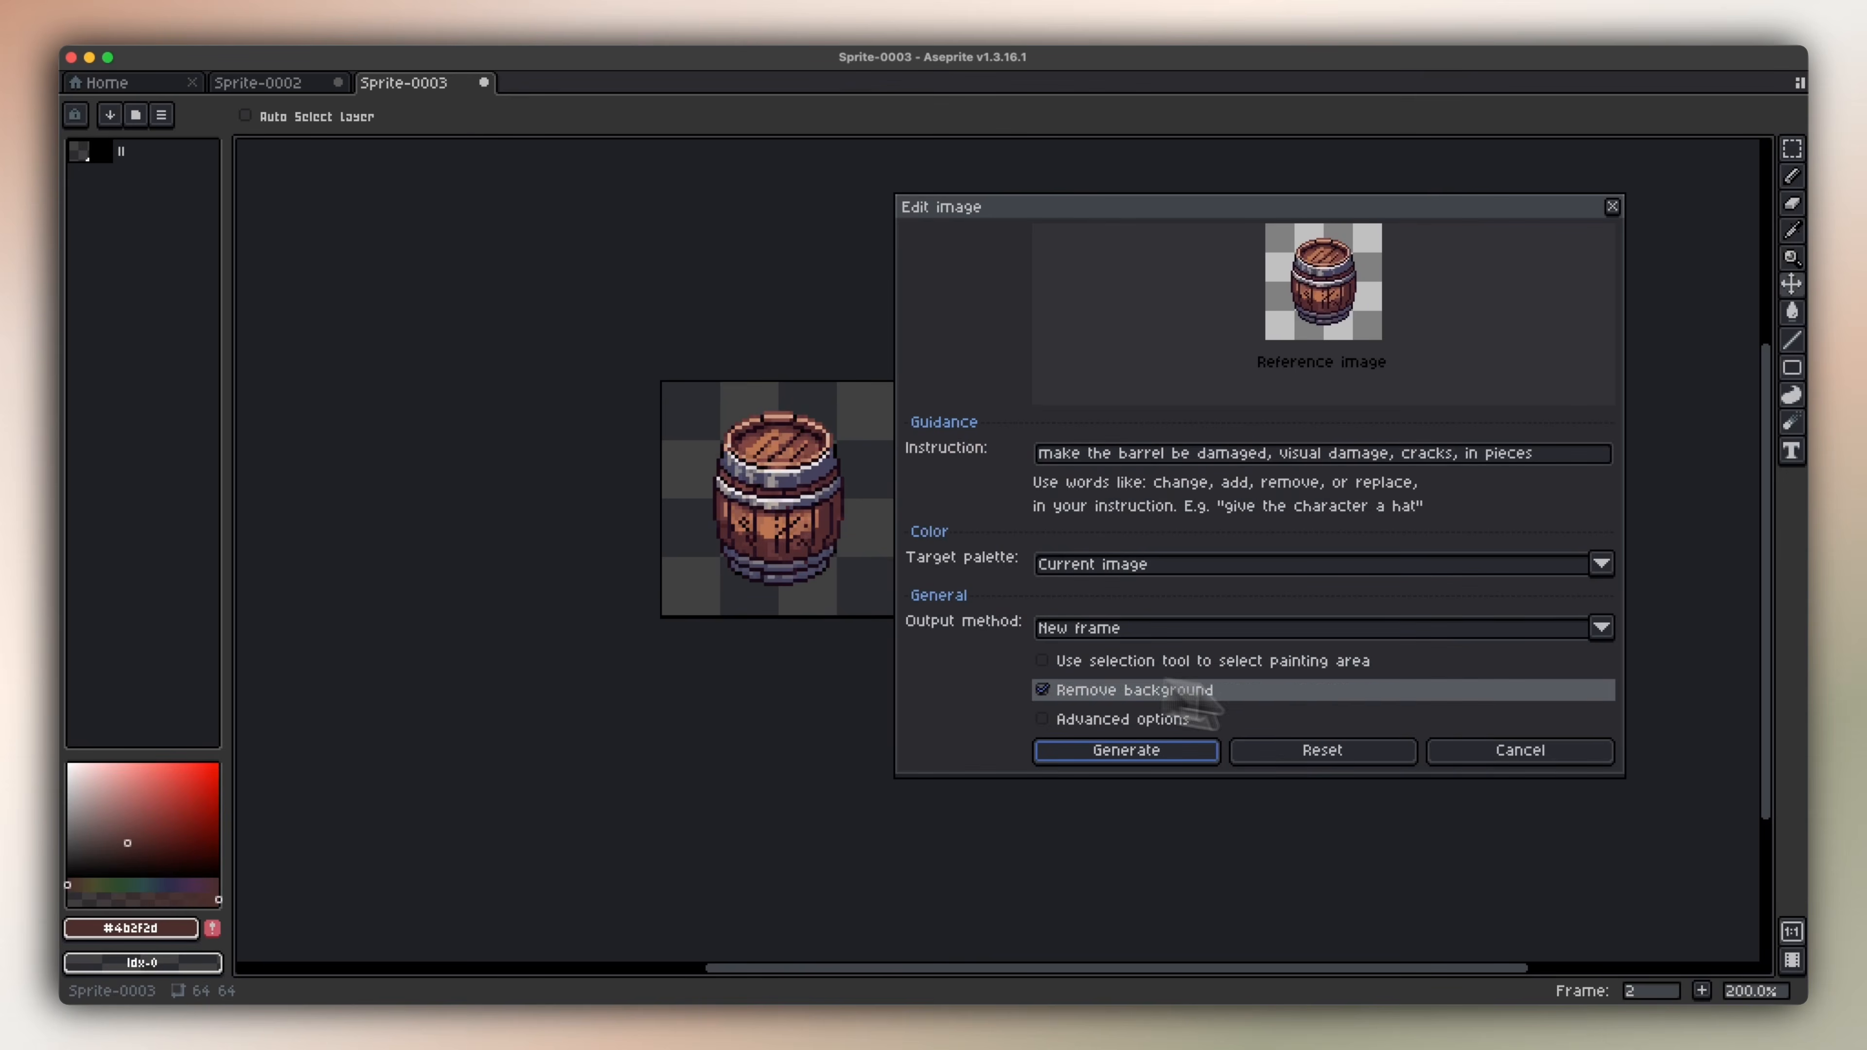
click(1512, 763)
click(1132, 206)
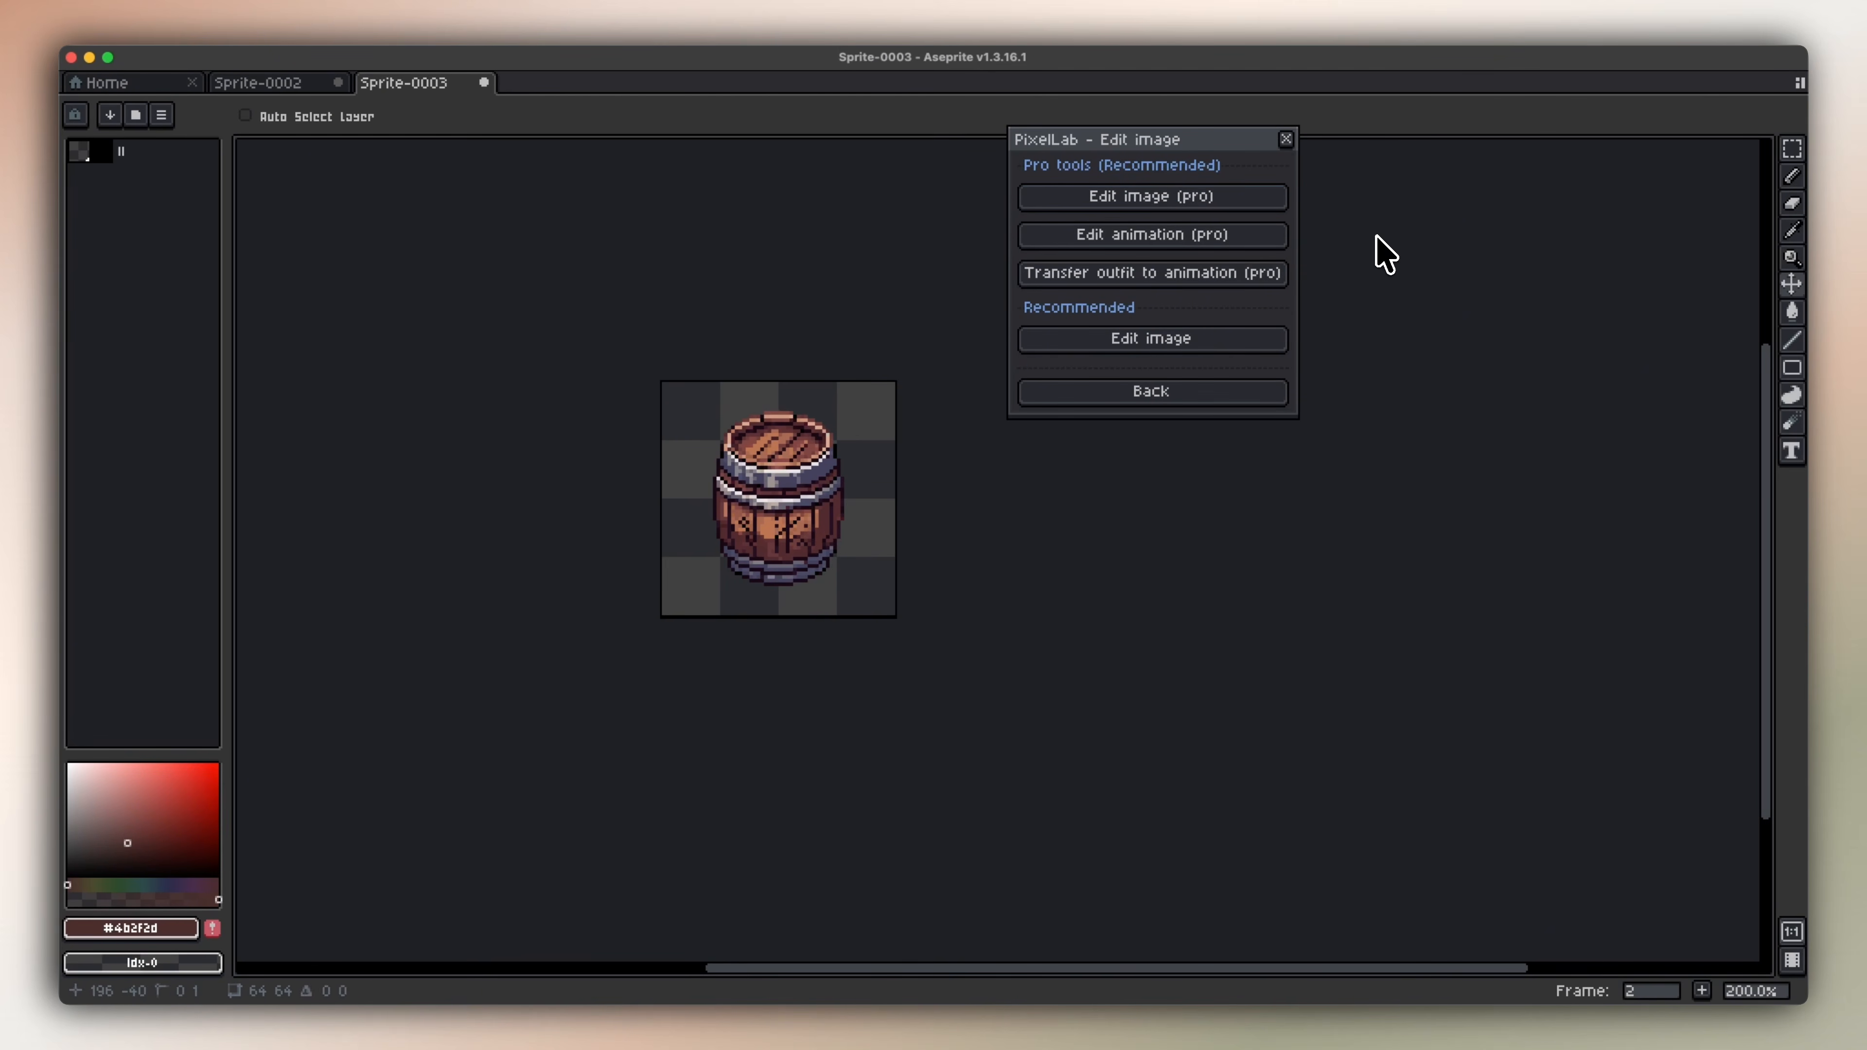
click(1225, 202)
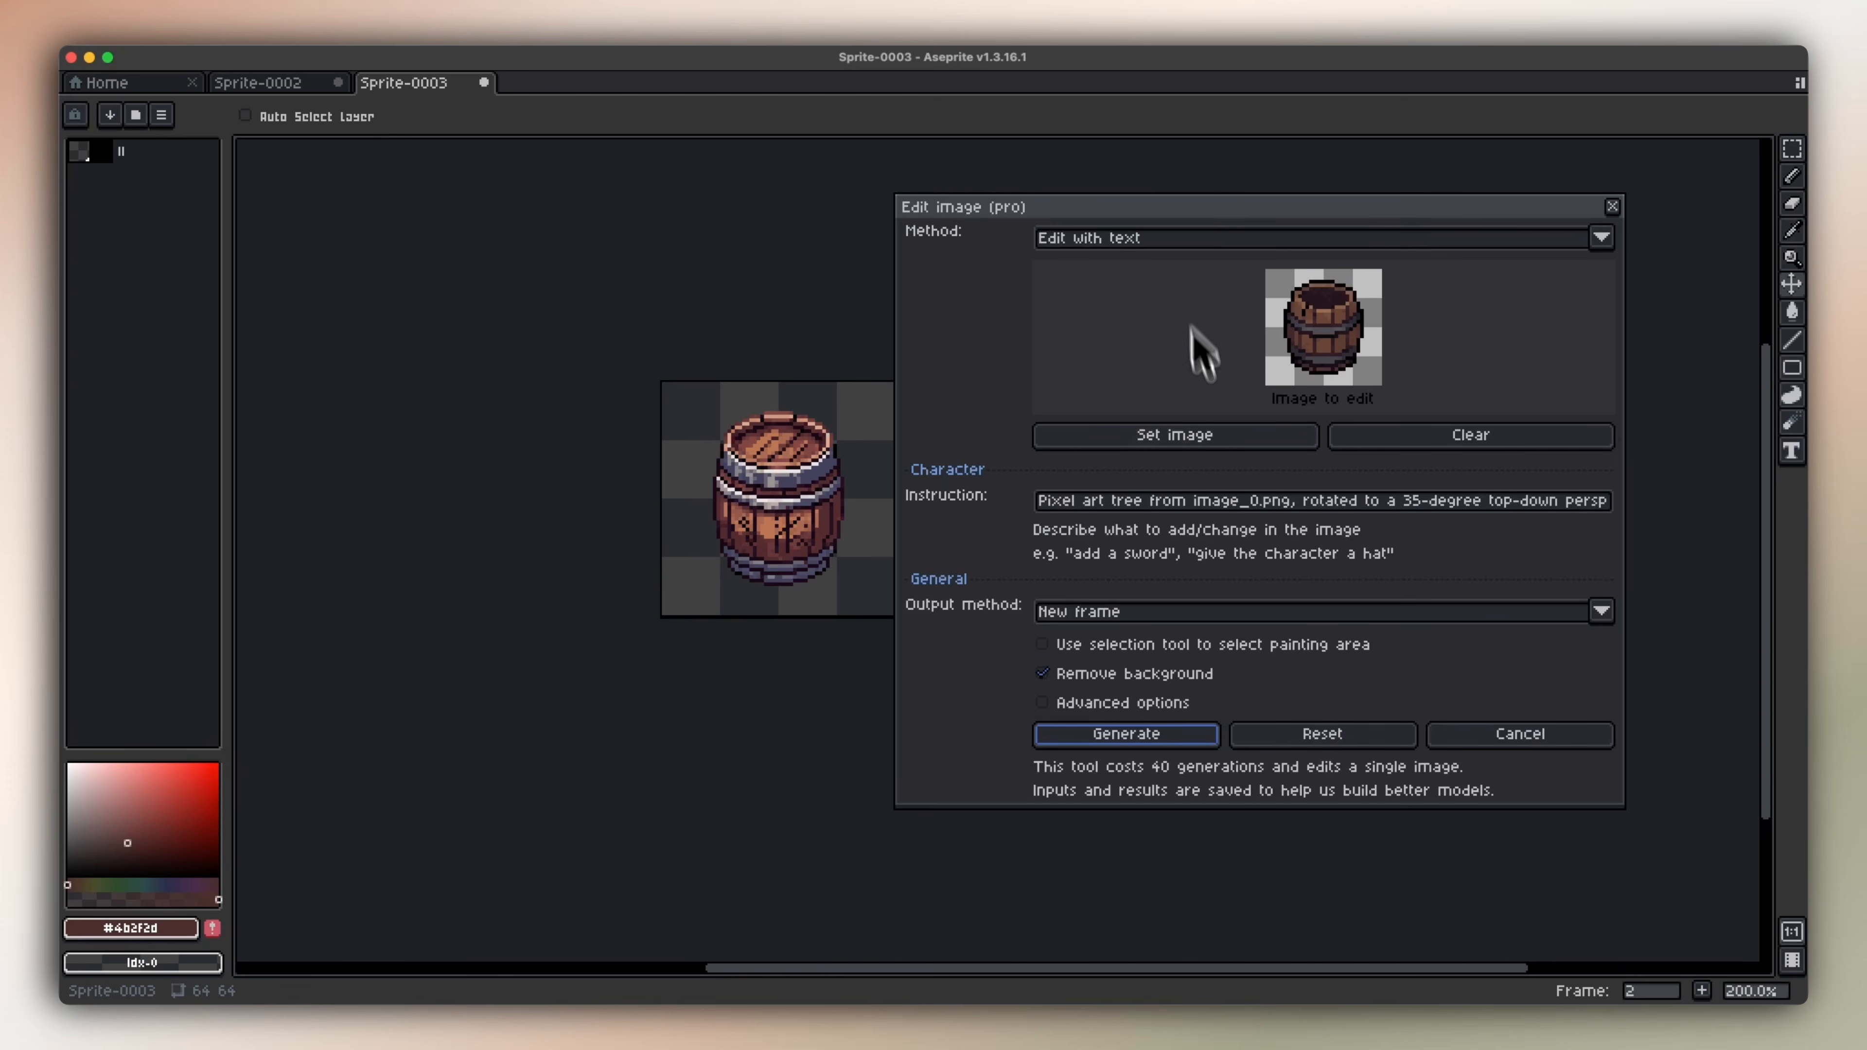
Set the current barrel as the image to edit and generate a new frame with the instruction "make the barrel look more damaged".
click(1230, 439)
click(1240, 504)
key(super+a)
key(BackSpace)
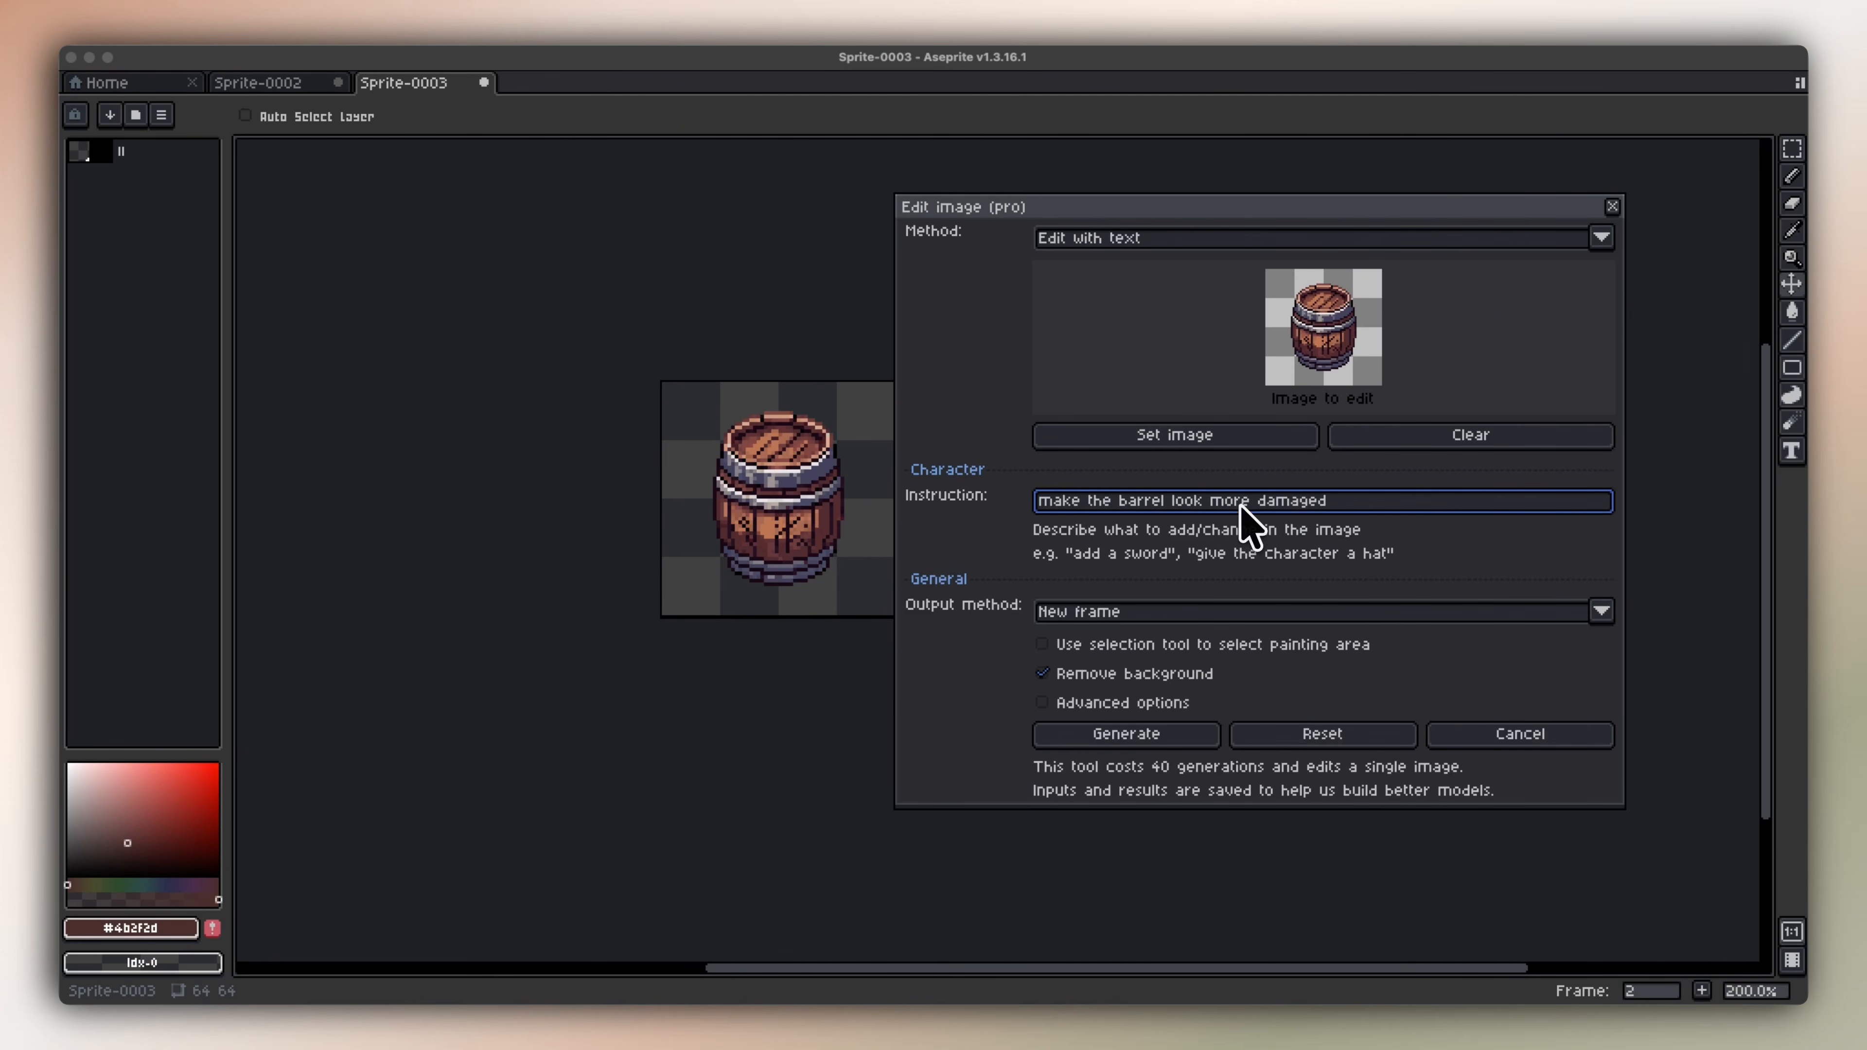
click(1147, 742)
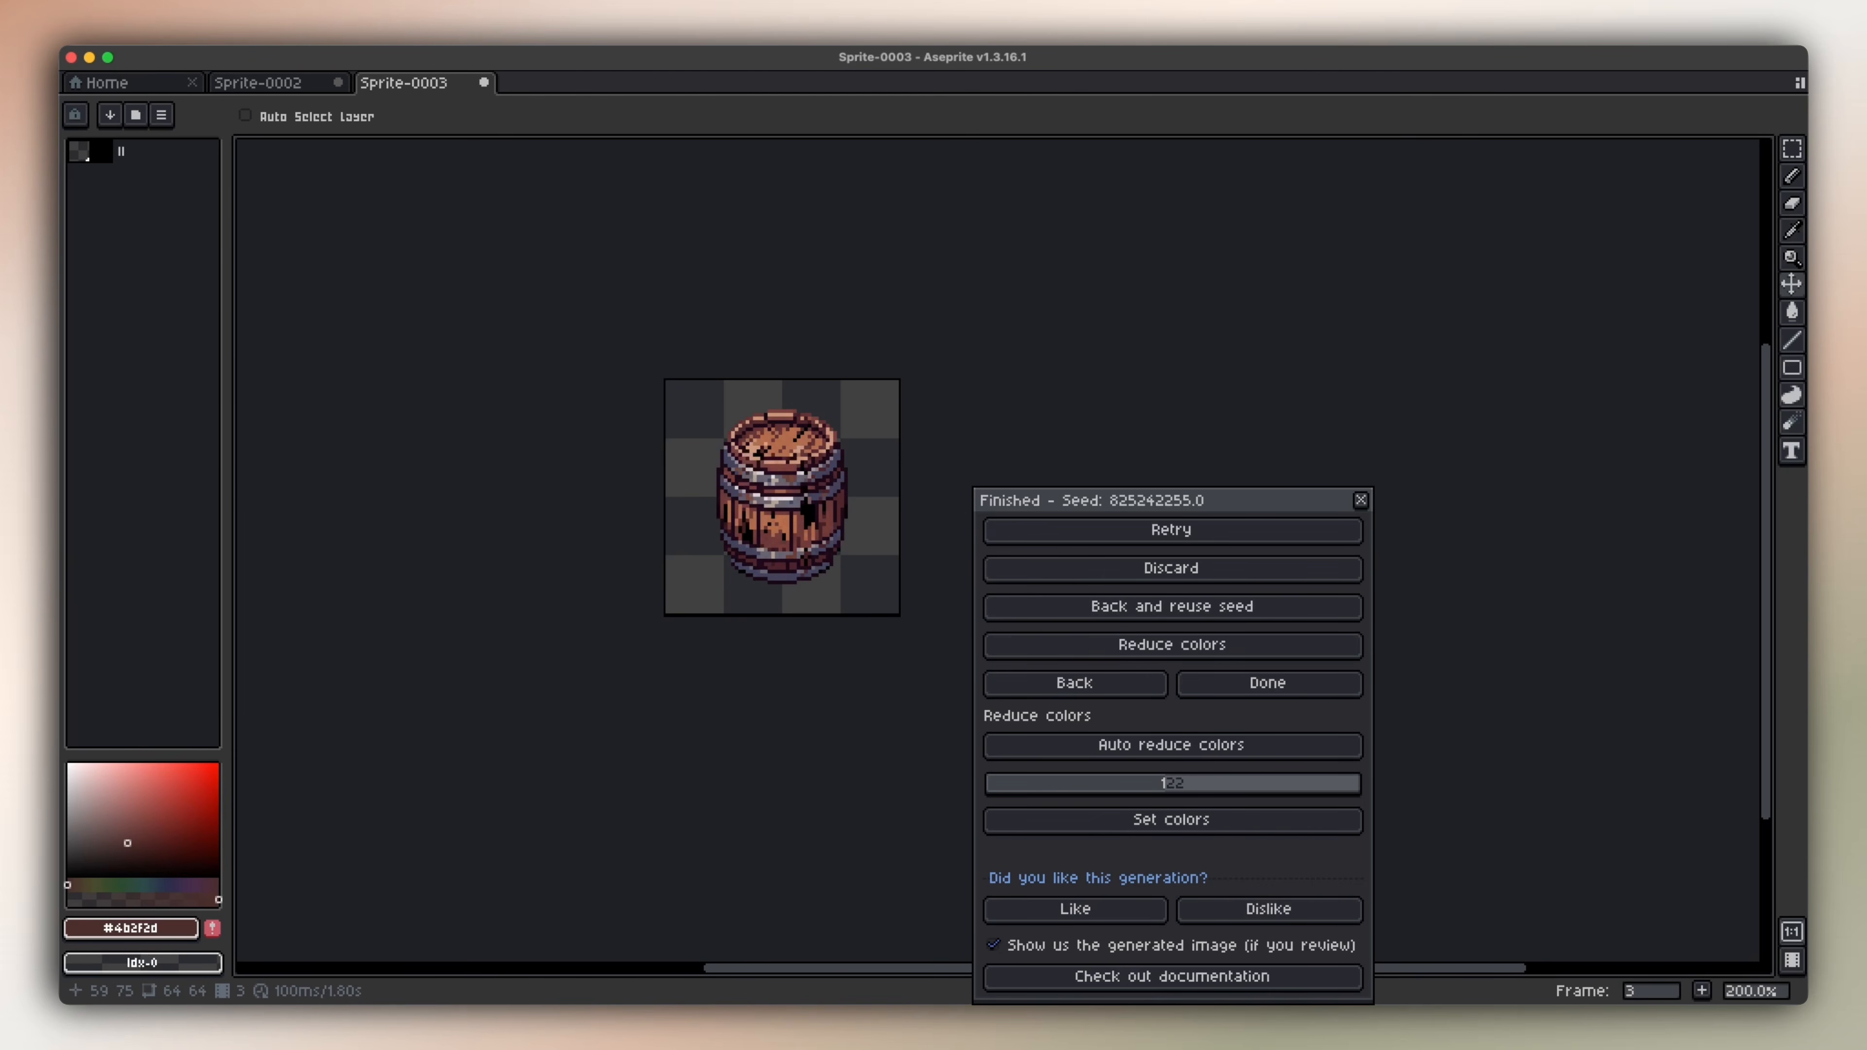
Examine the newly generated damaged barrel frame up close.
scroll(779, 567, up, 1)
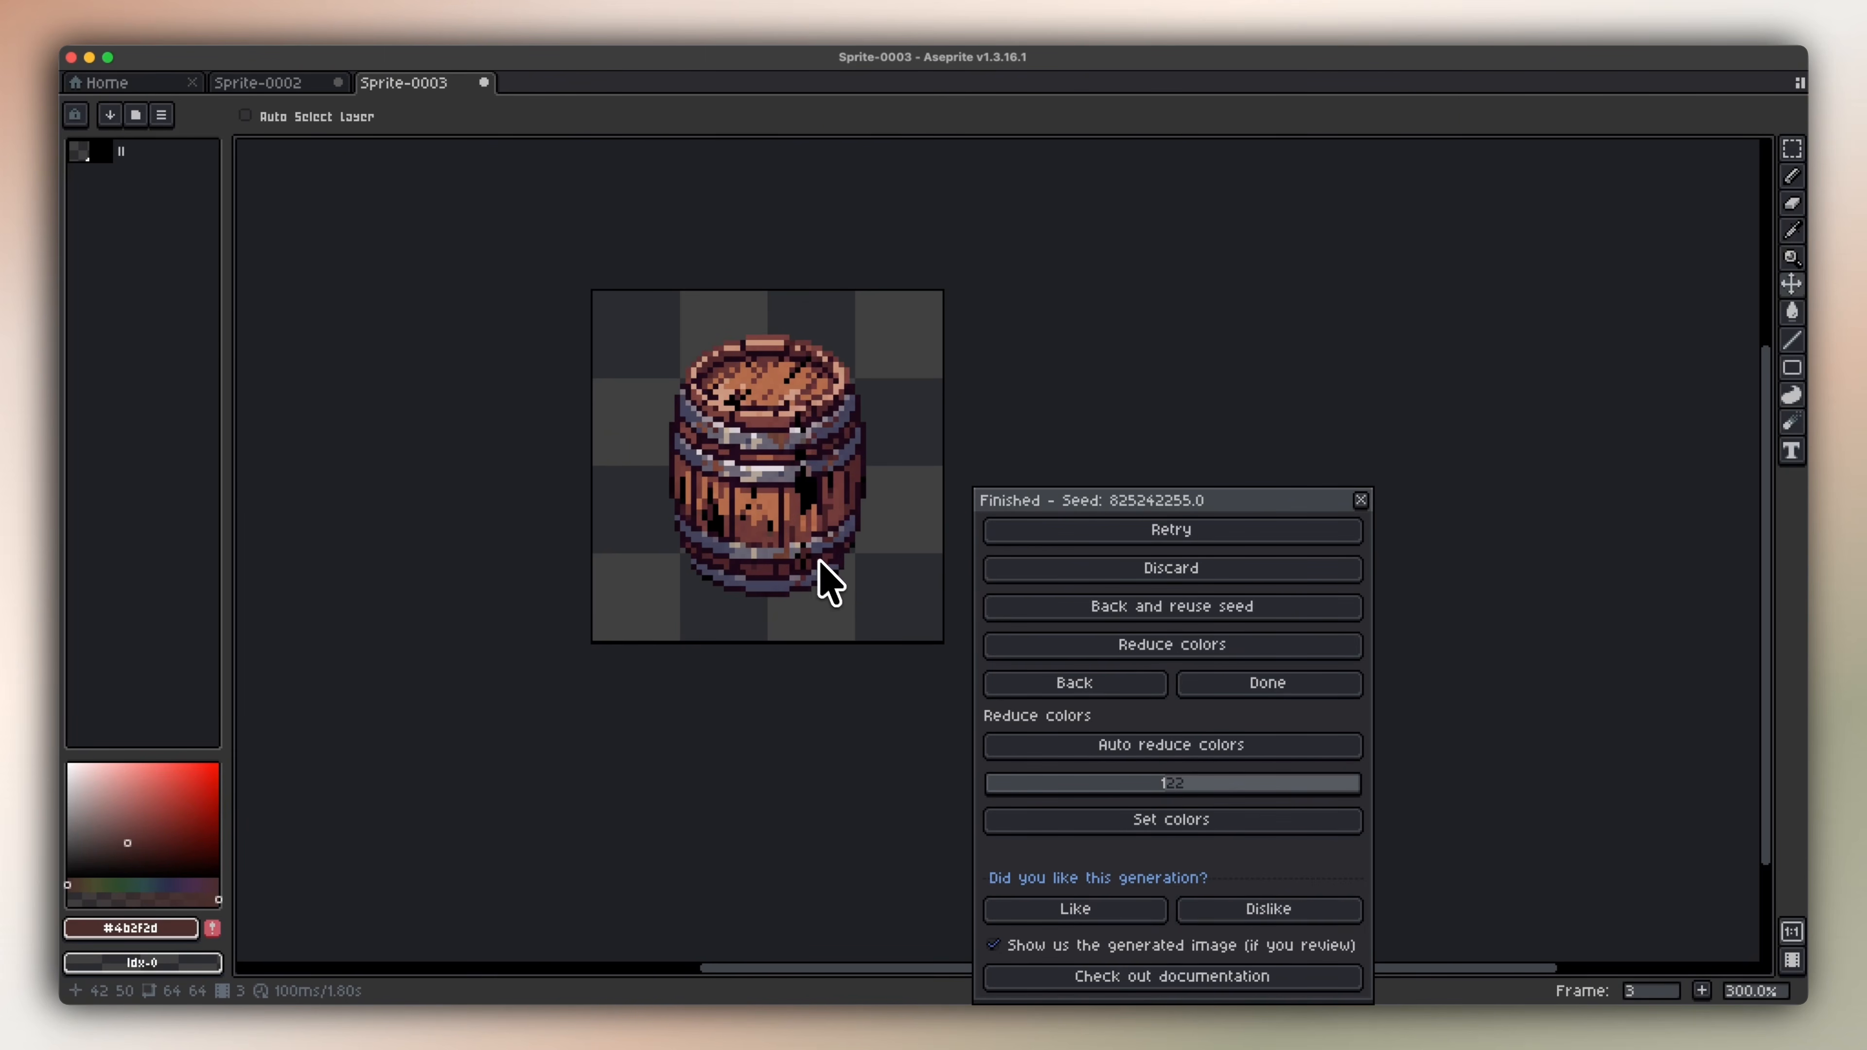
key(b)
key(v)
key(b)
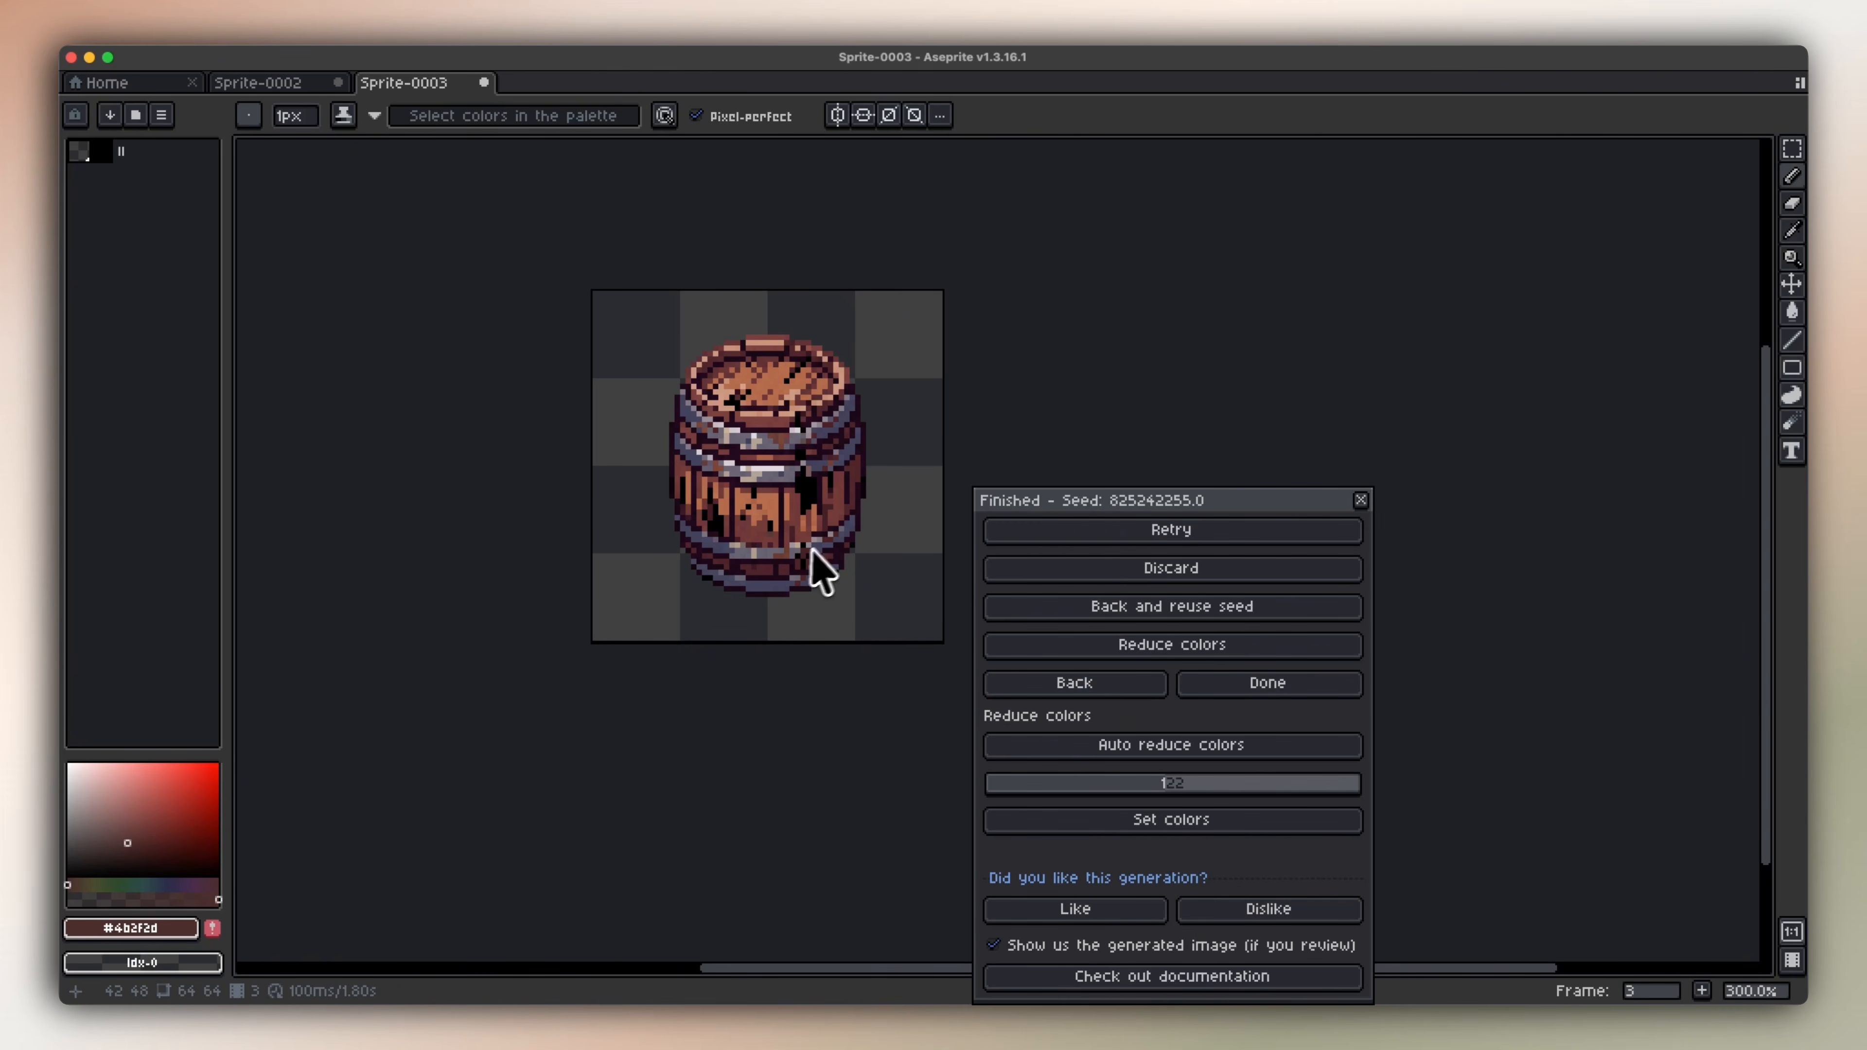
key(v)
key(b)
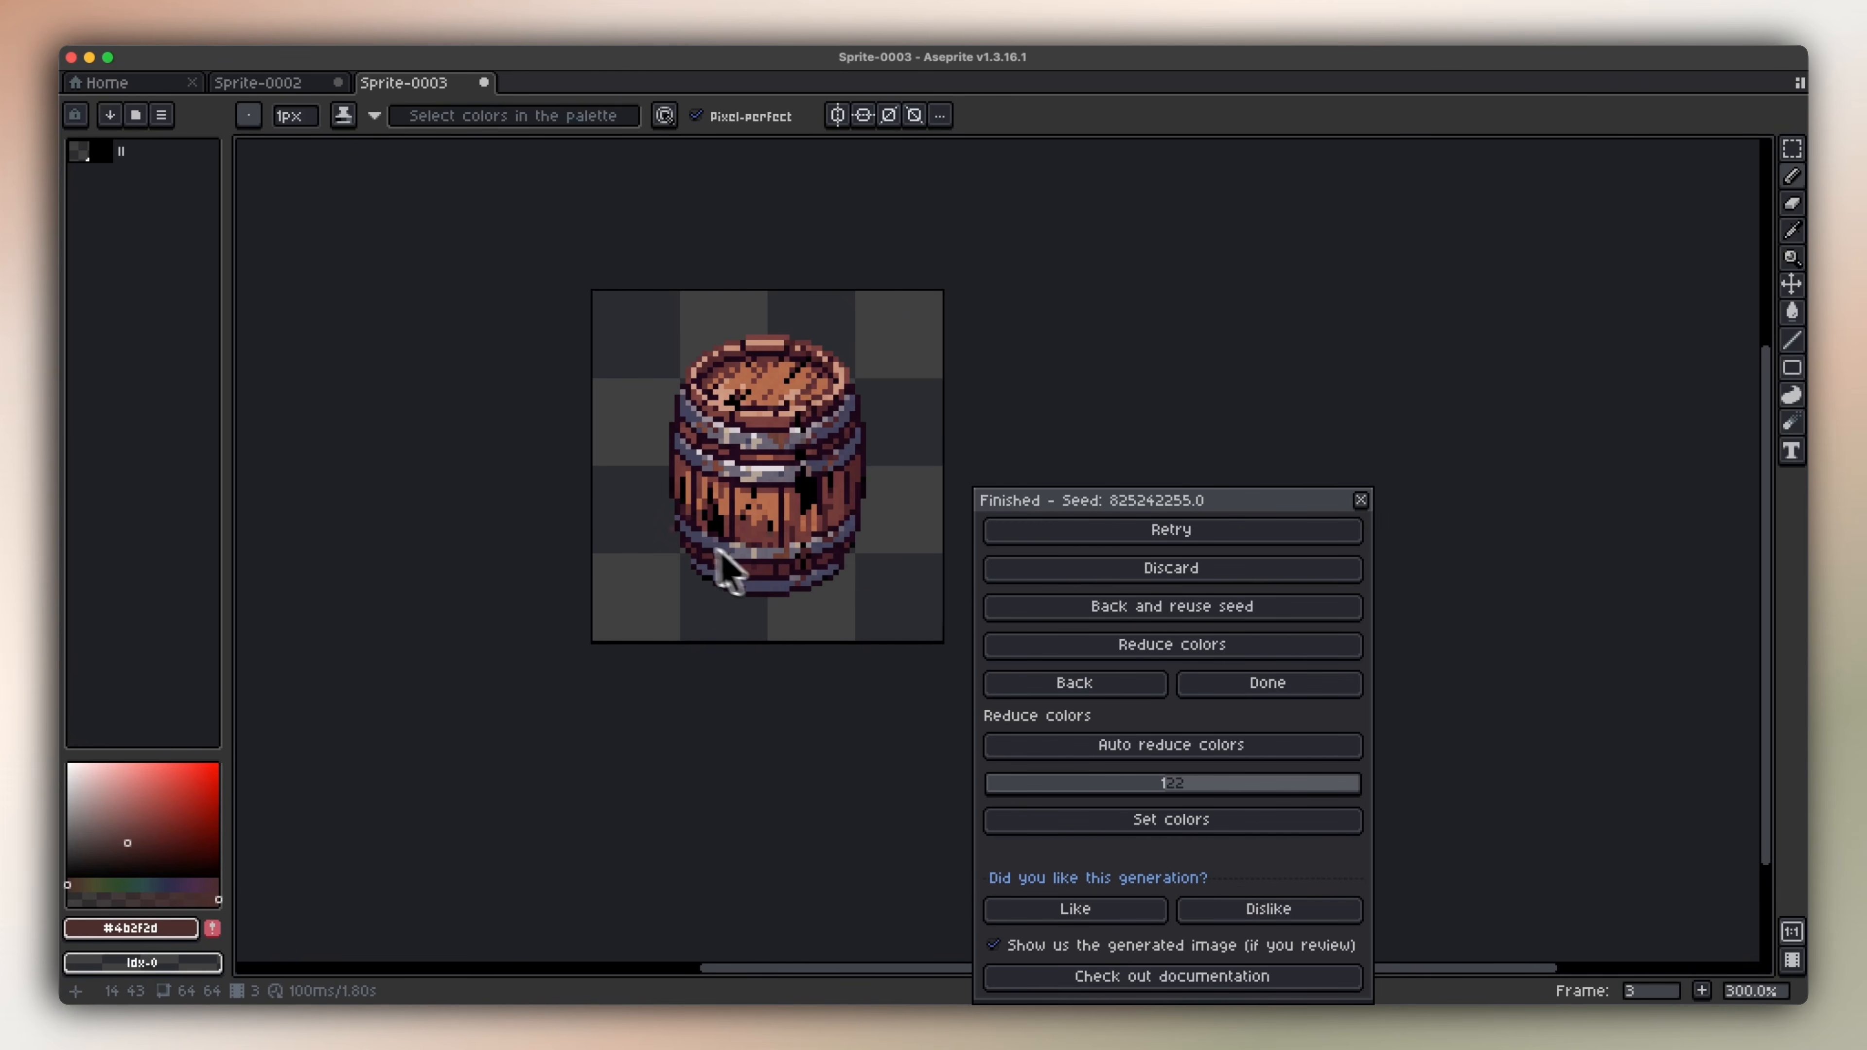
scroll(730, 571, down, 1)
key(v)
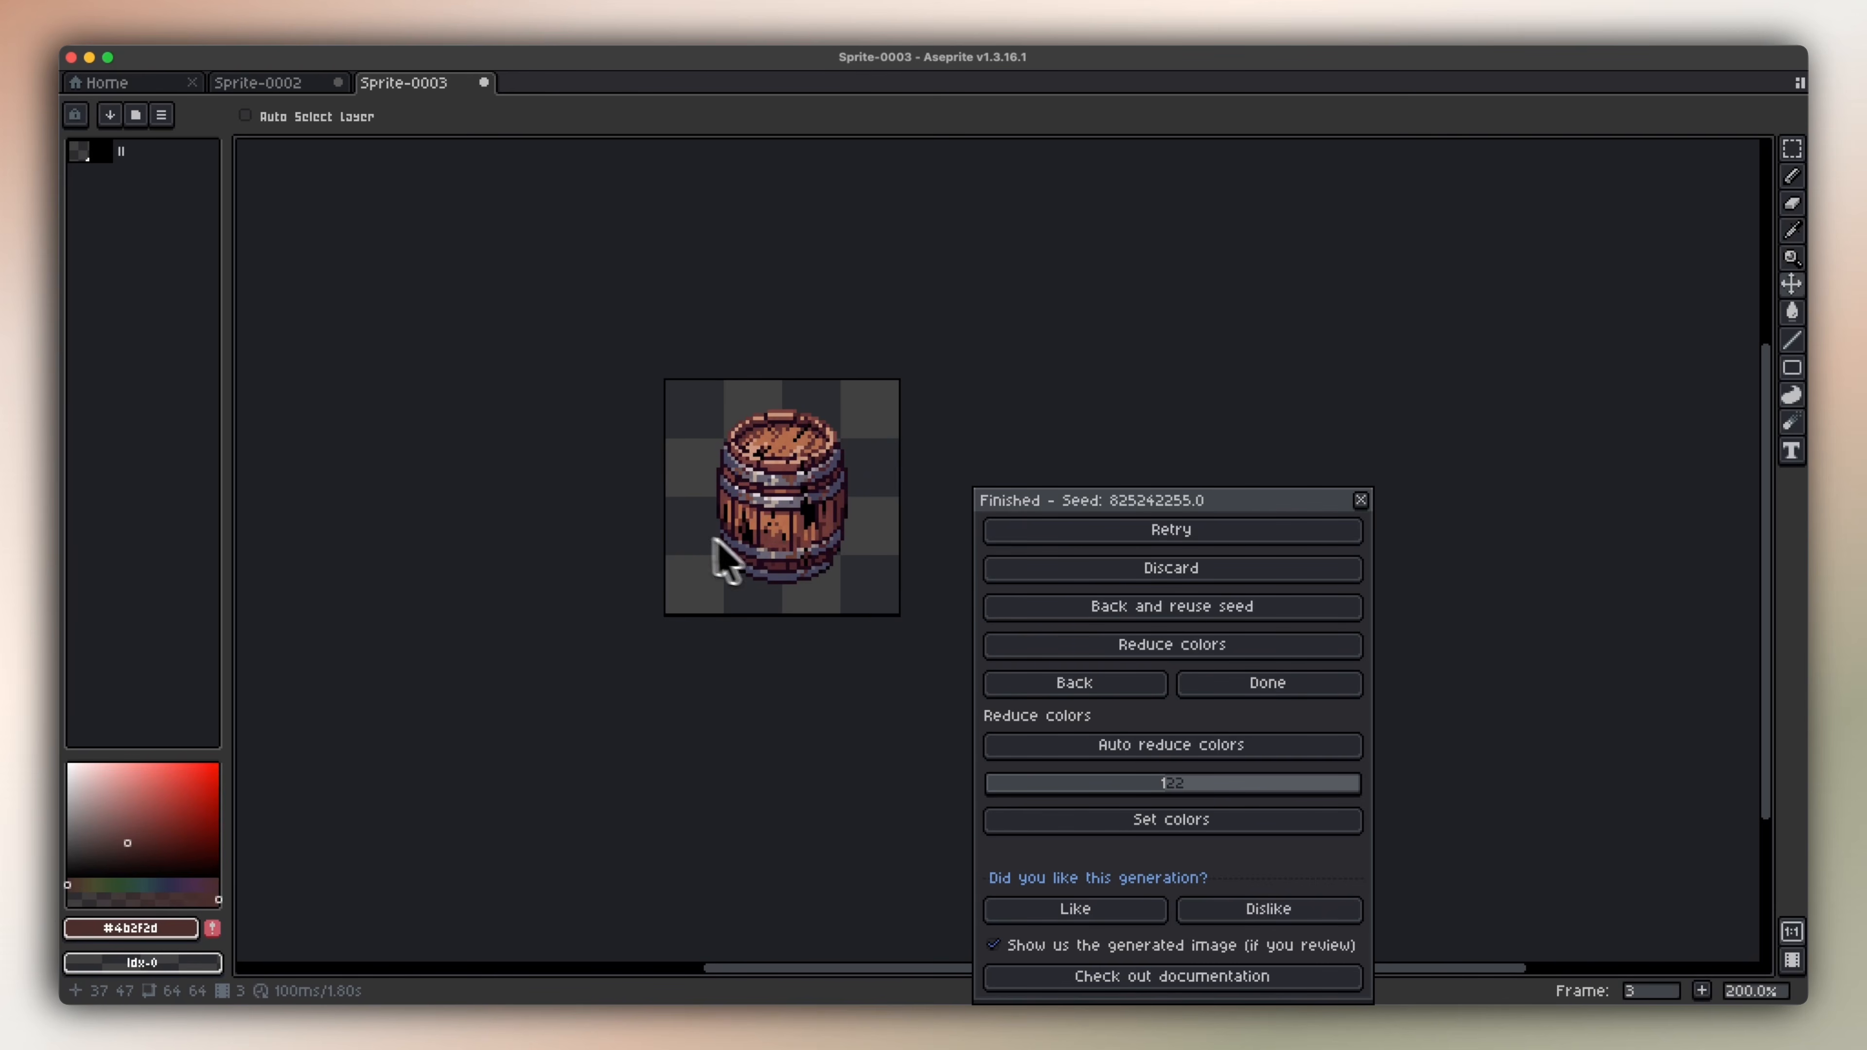
scroll(810, 558, up, 1)
key(b)
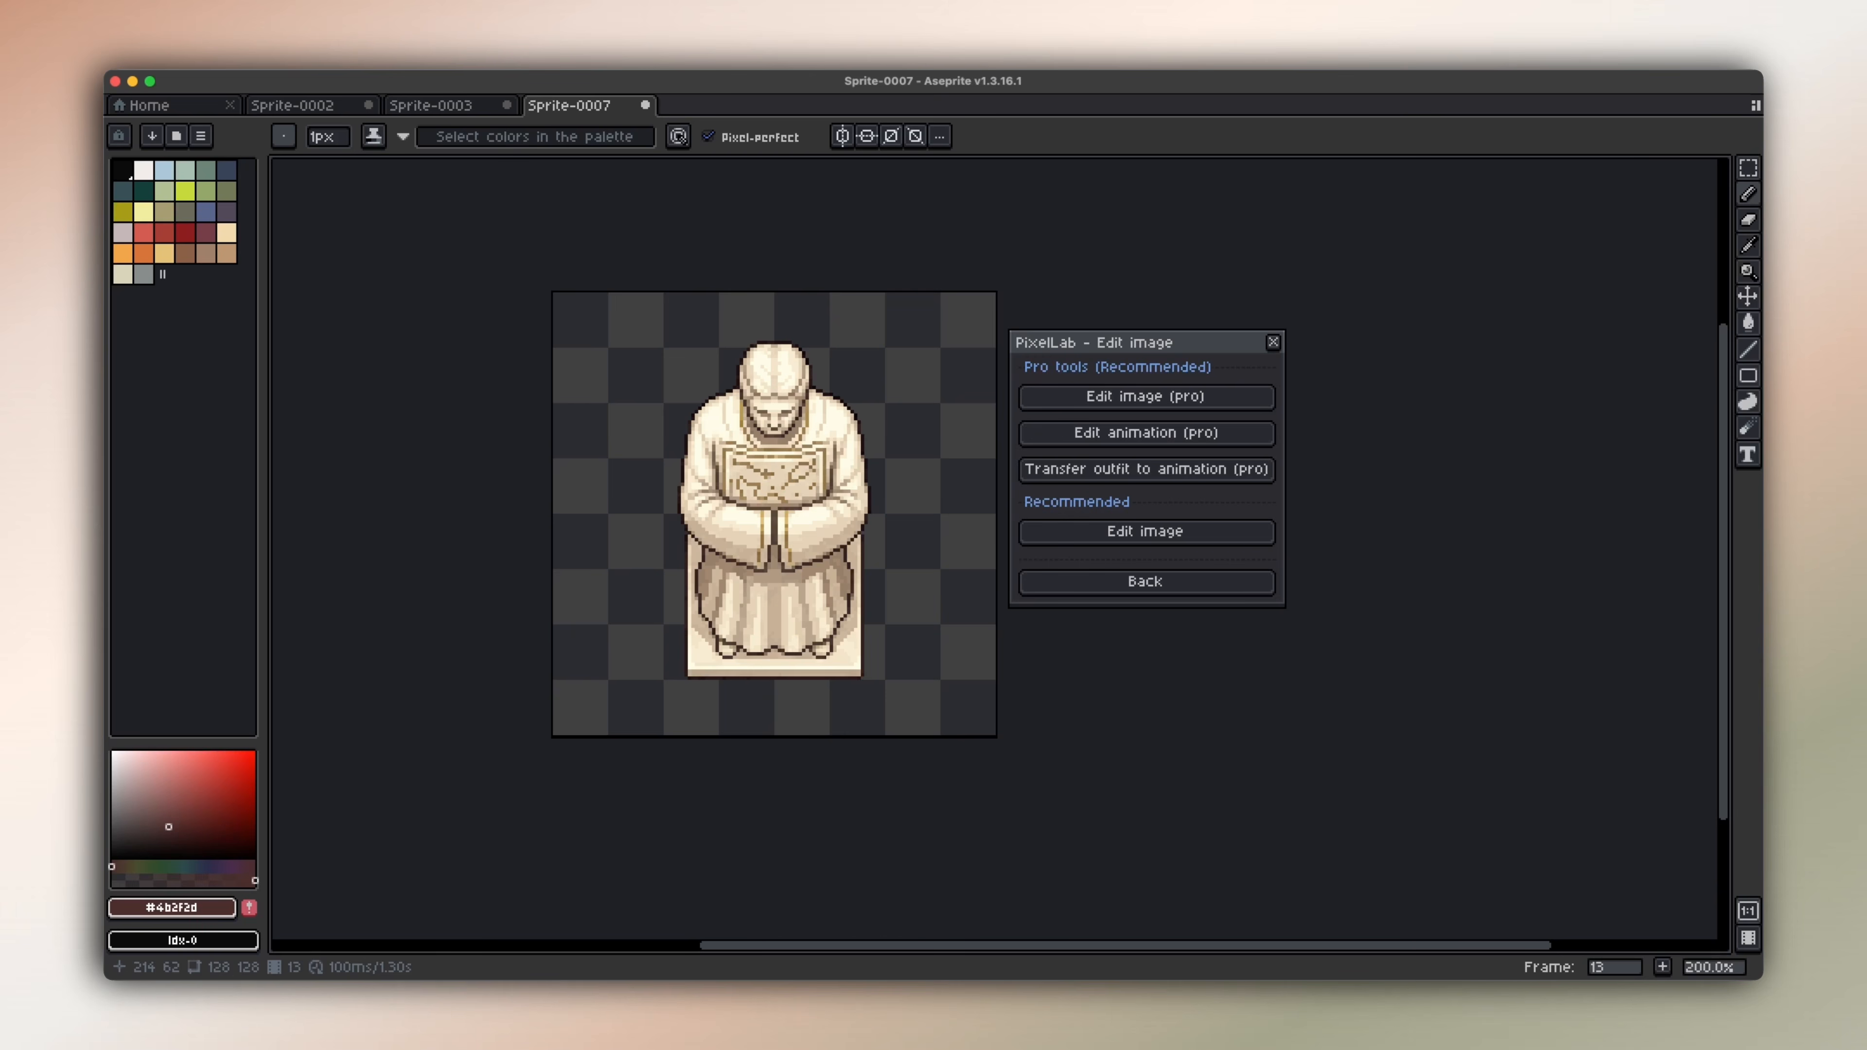
Generate a new frame of the statue with the standard Edit image tool, using "make the statue have cracks and visual damage on its clothing".
click(1219, 533)
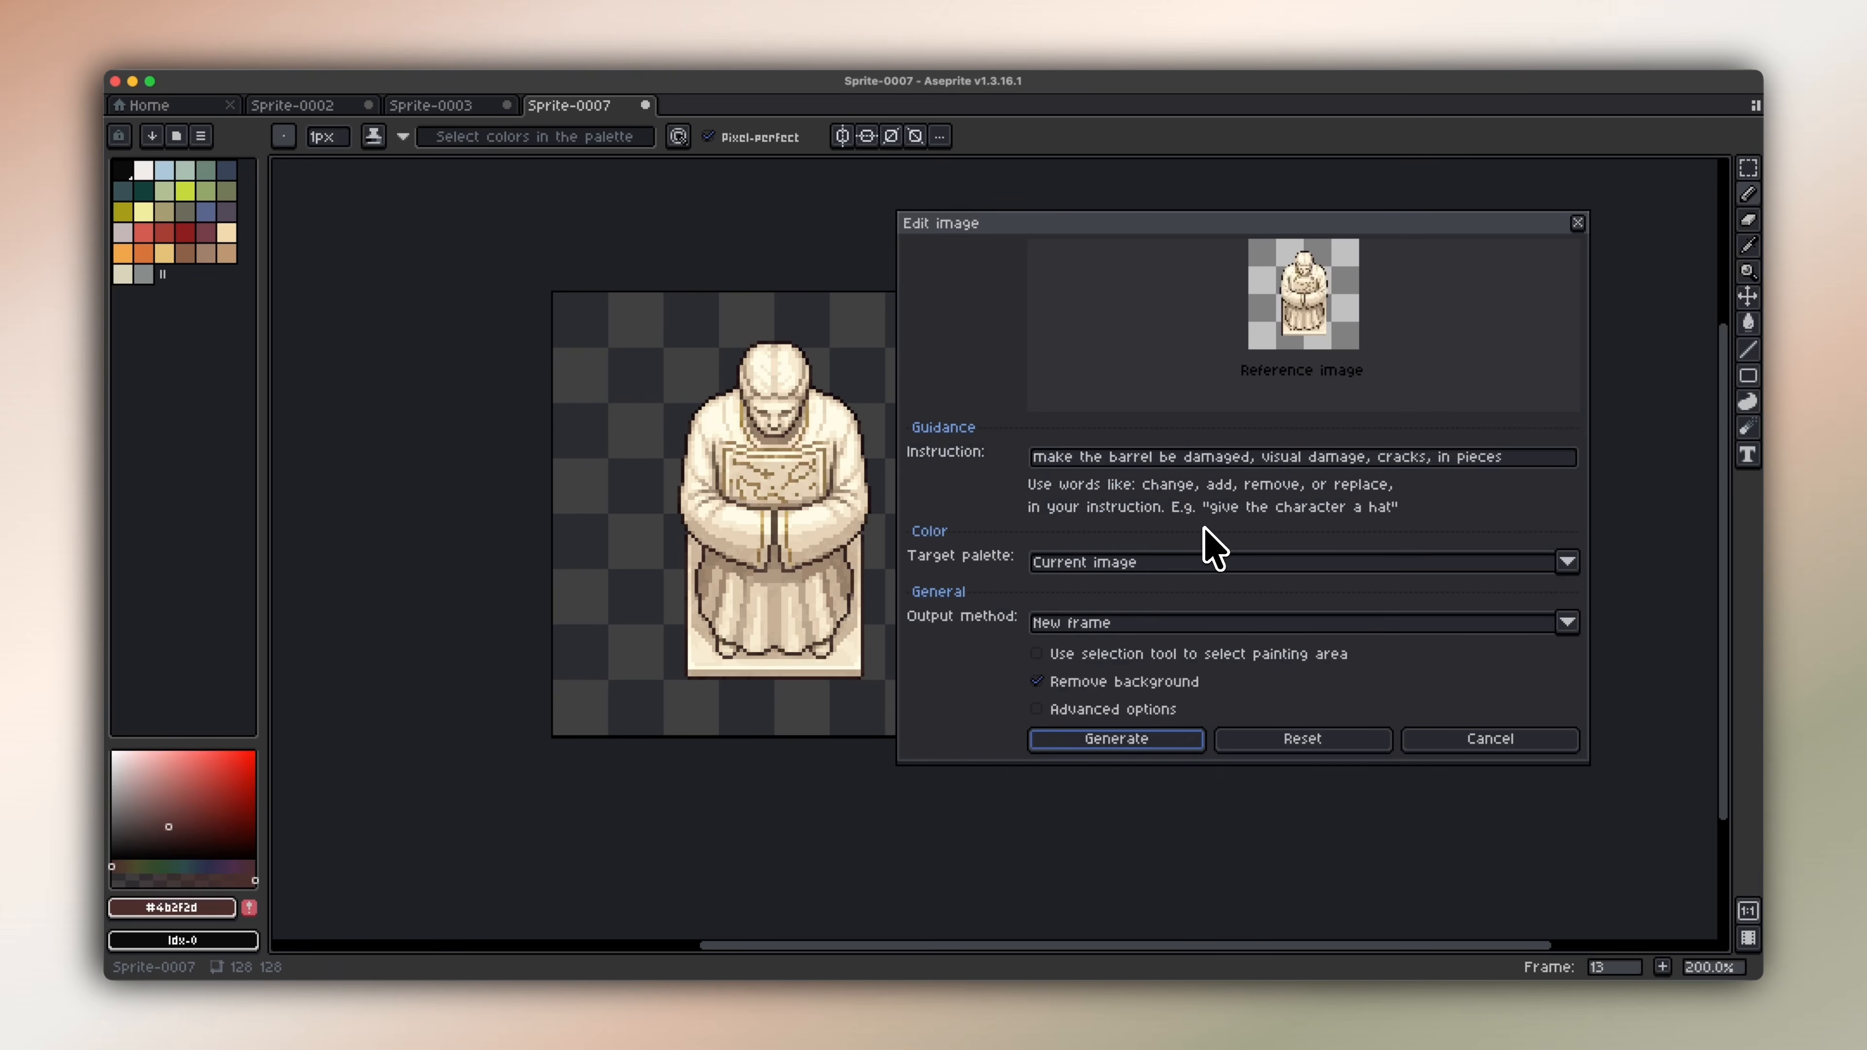
click(1497, 459)
key(BackSpace)
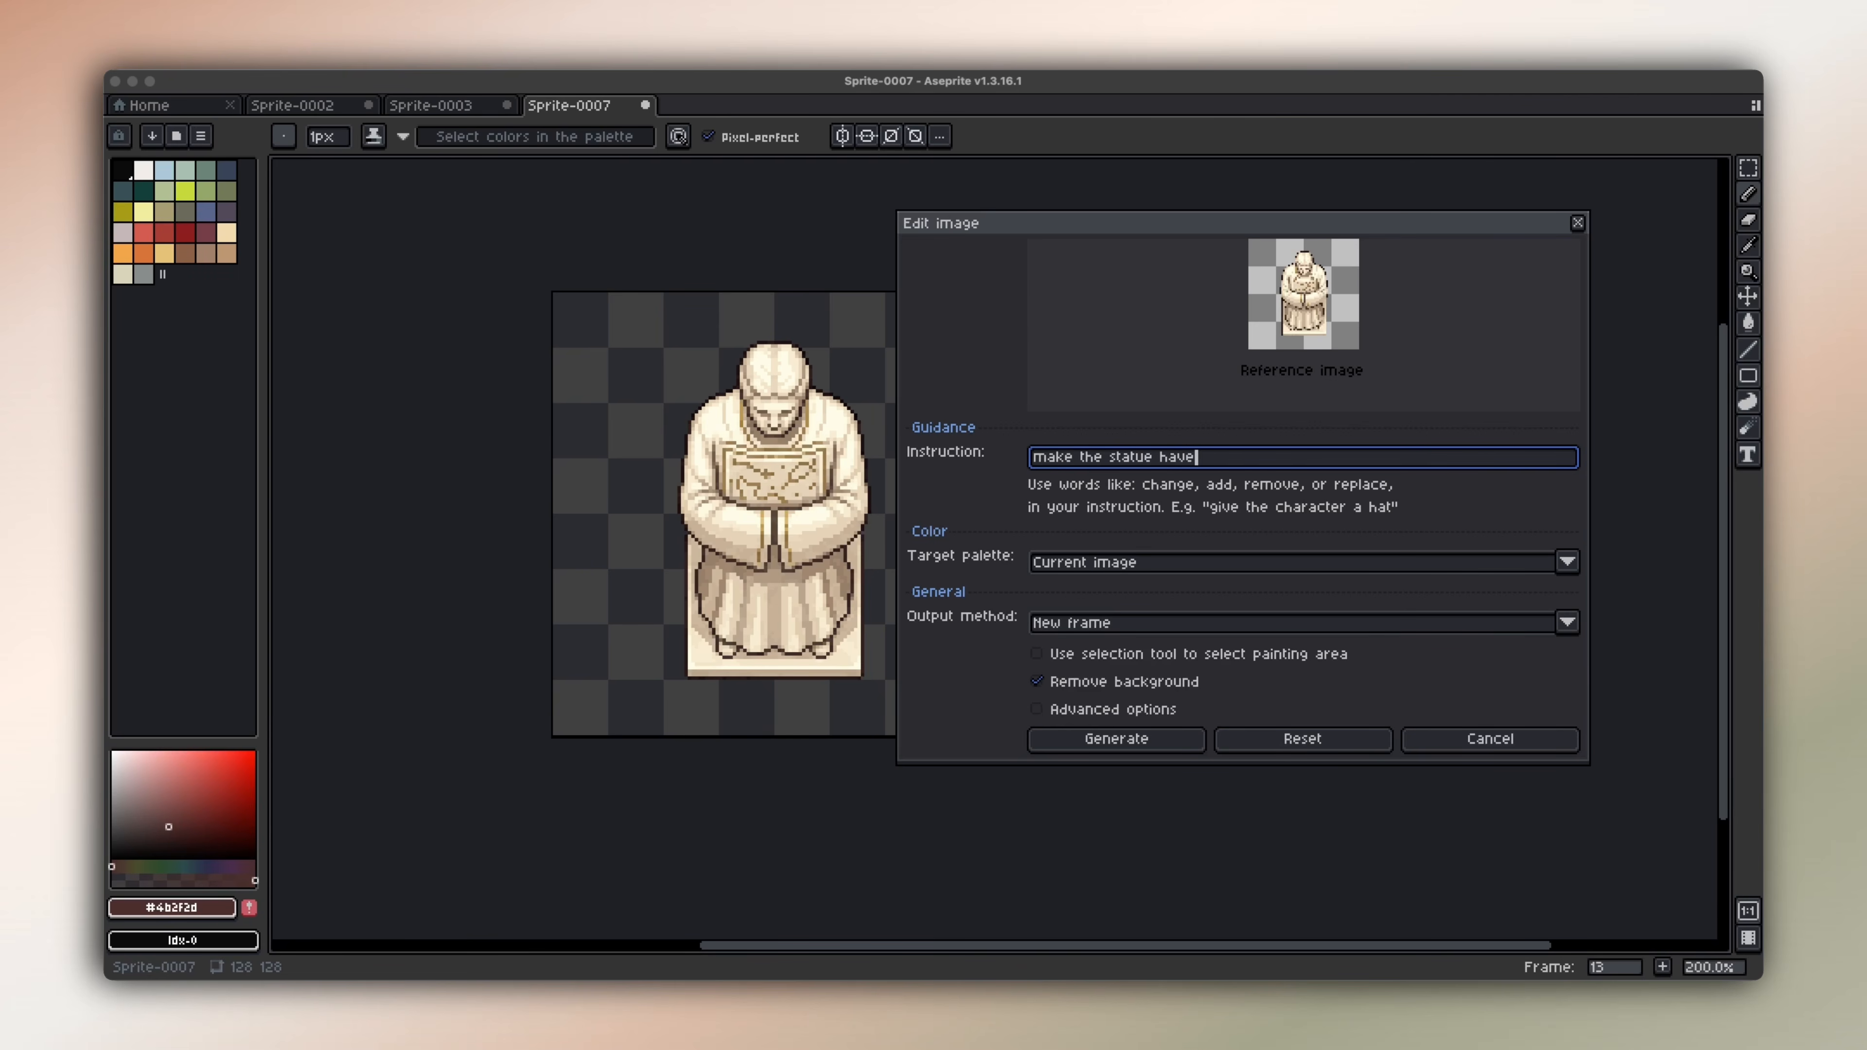
text(make the statue have cracks and visual damage on its clot)
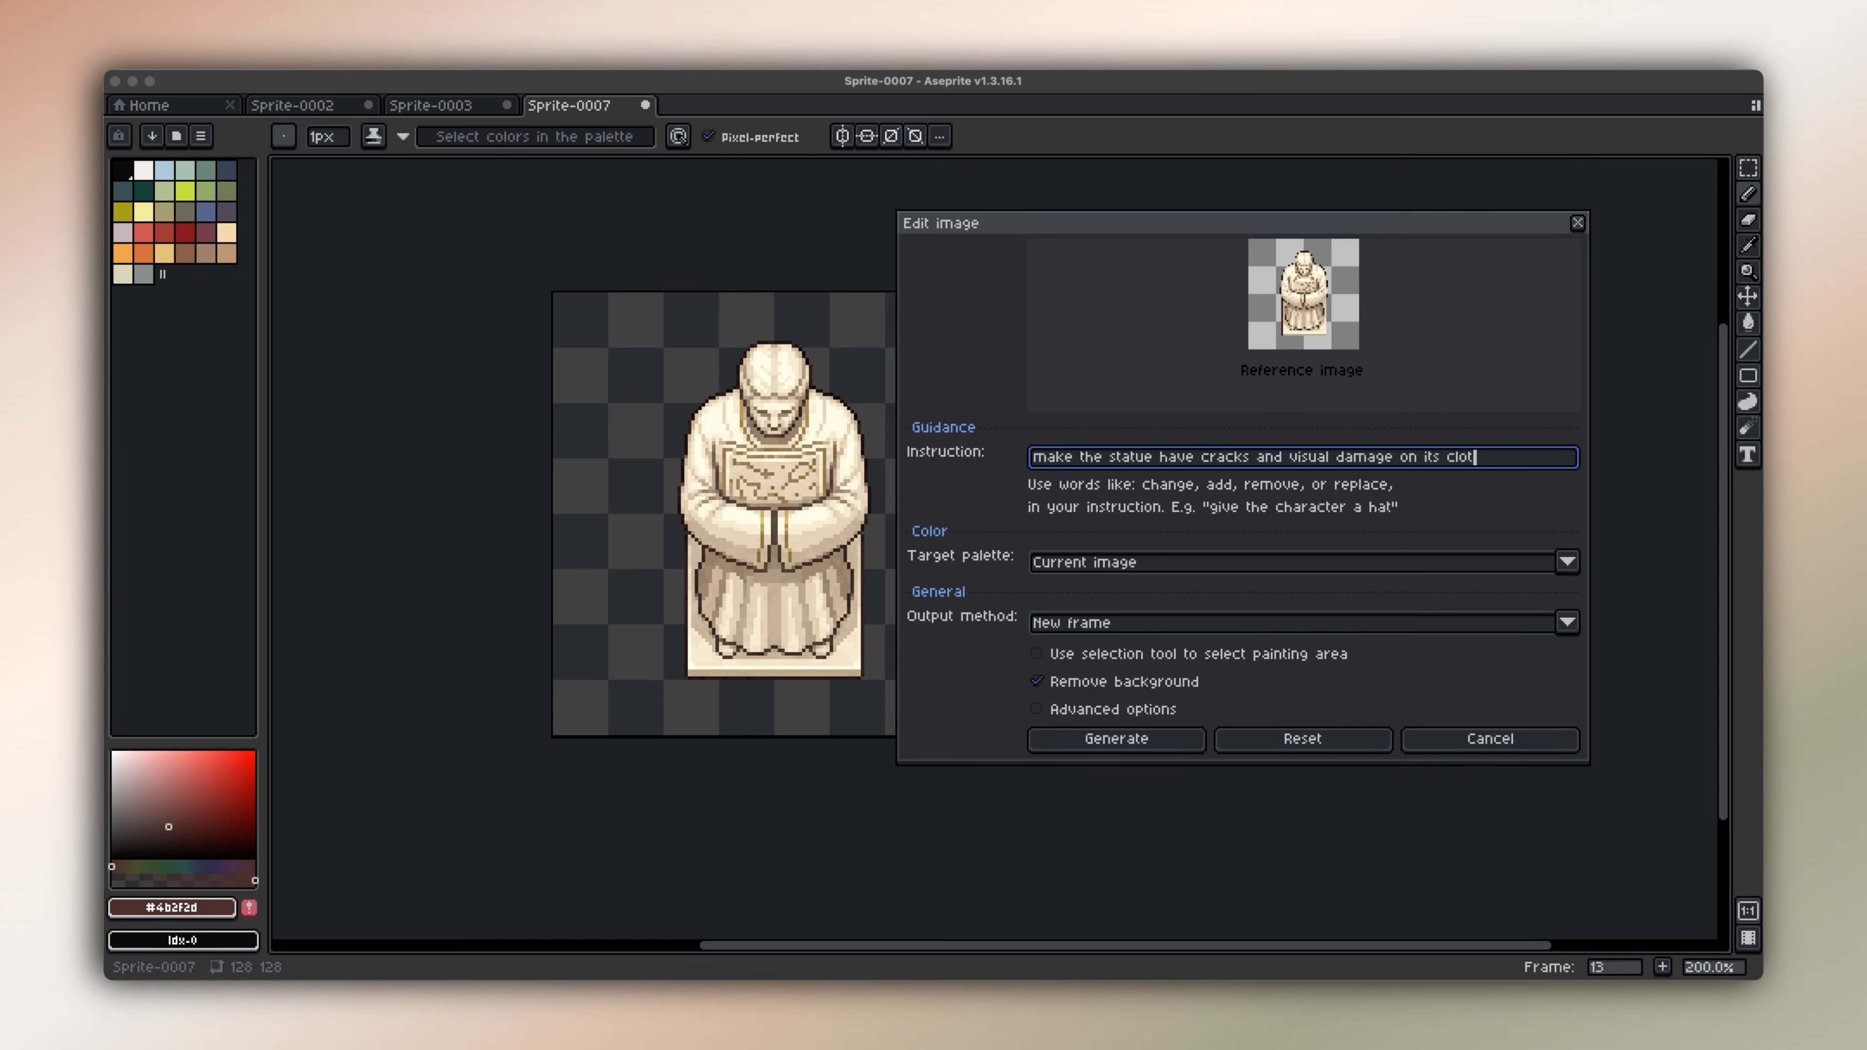
text(hing)
click(1178, 735)
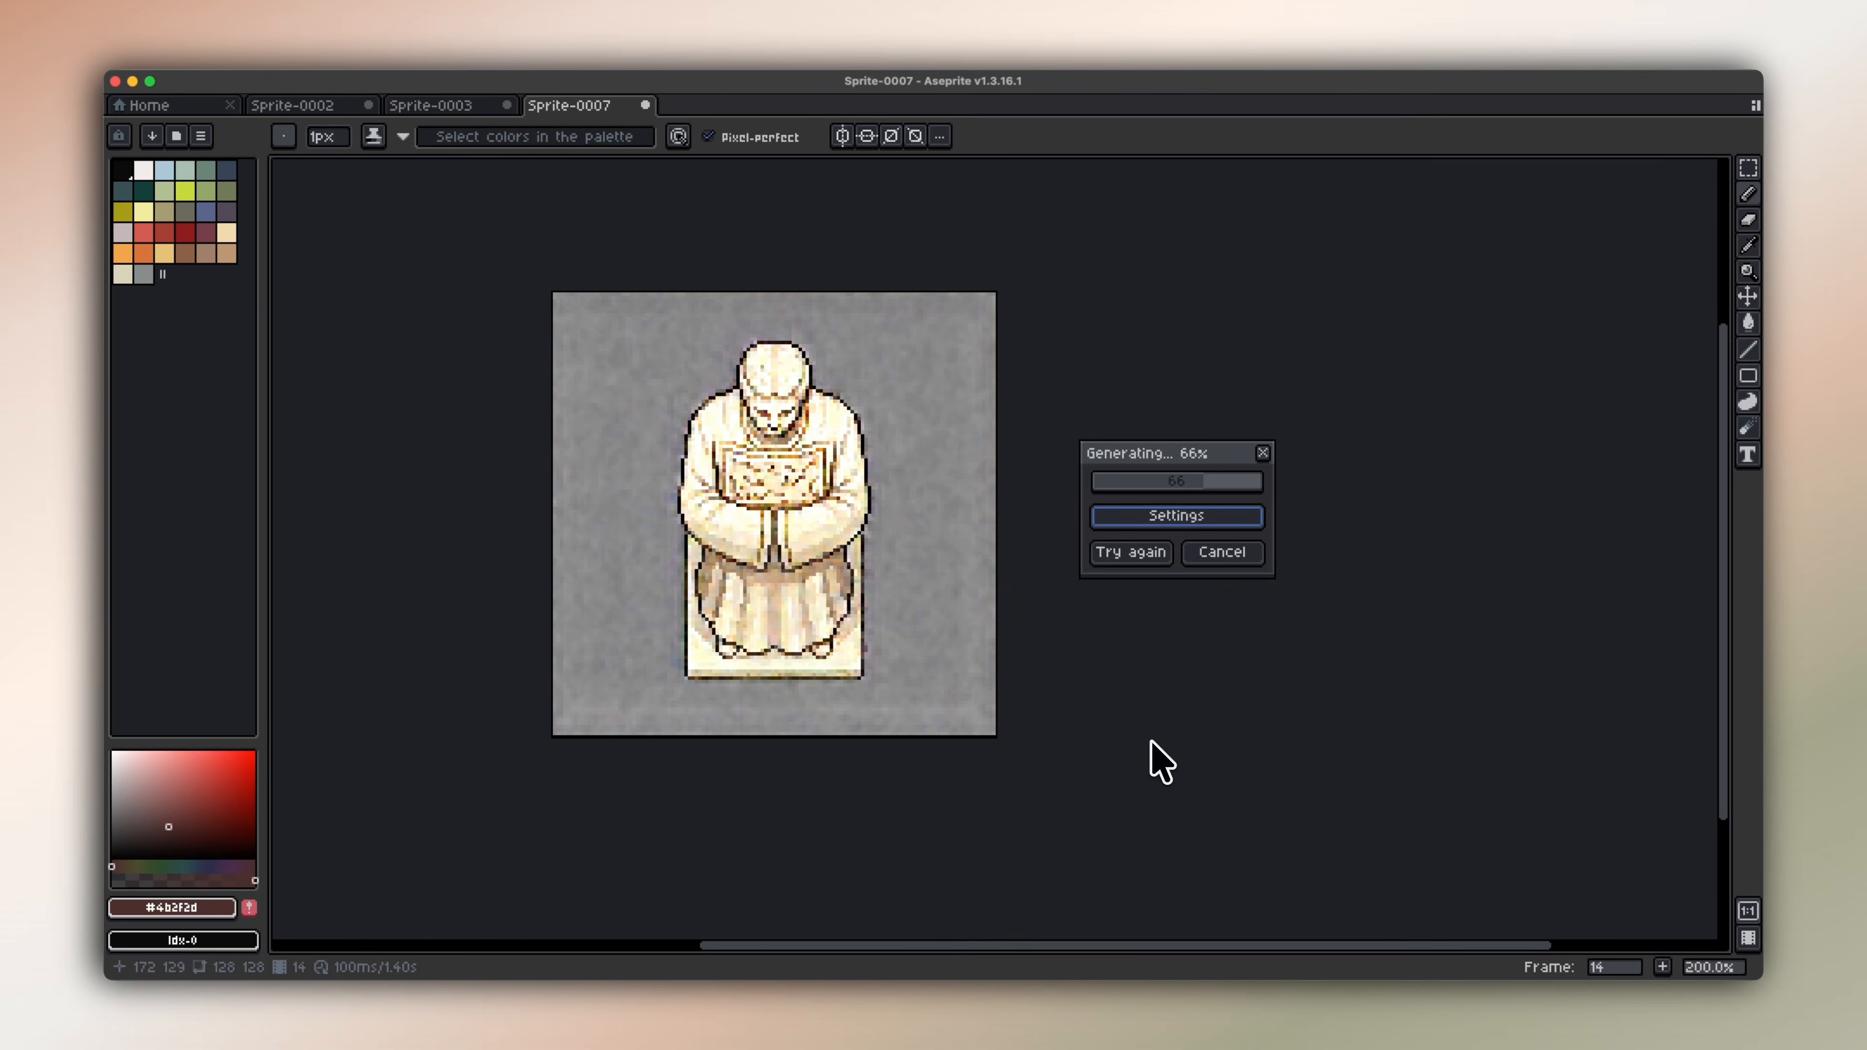
Compare the generated statue frame with the original statue frame.
key(Left)
key(Right)
key(Left)
key(Right)
key(Left)
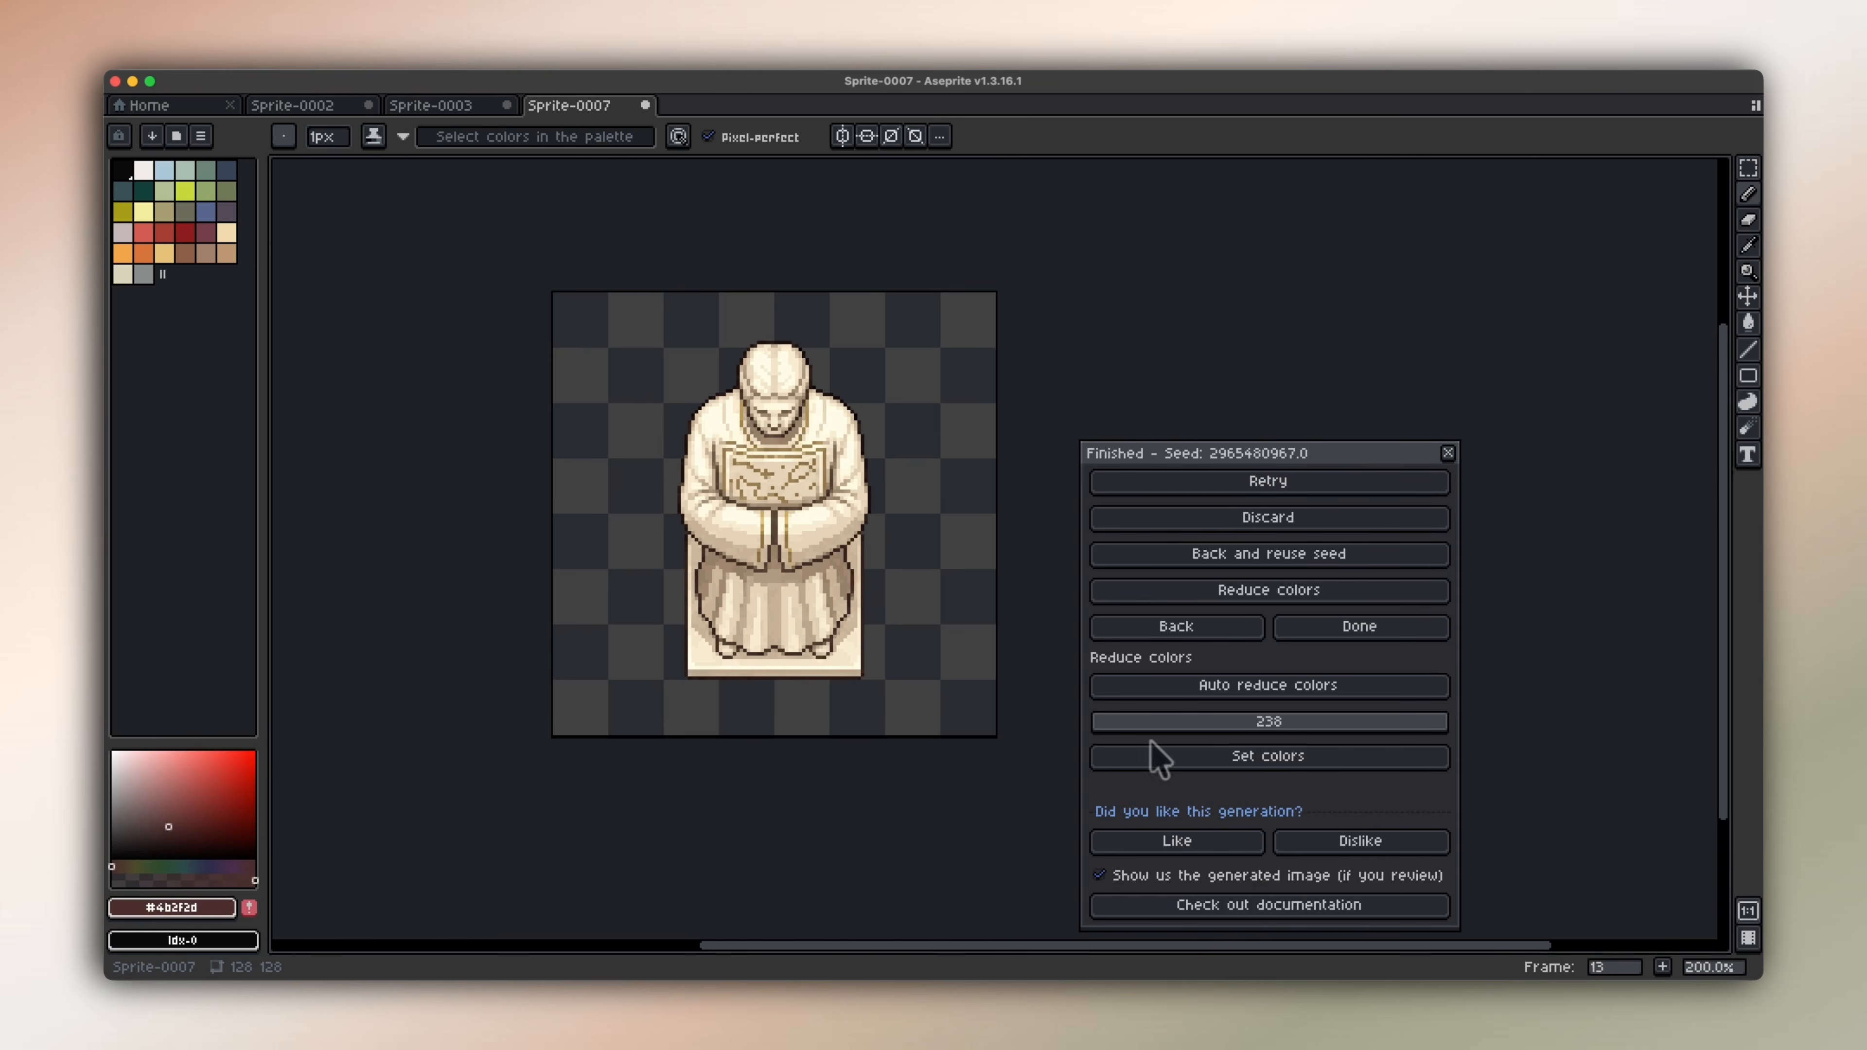
Copy the whole statue instruction from the standard Edit image settings and leave that tool.
click(1177, 627)
click(1497, 457)
key(super+a)
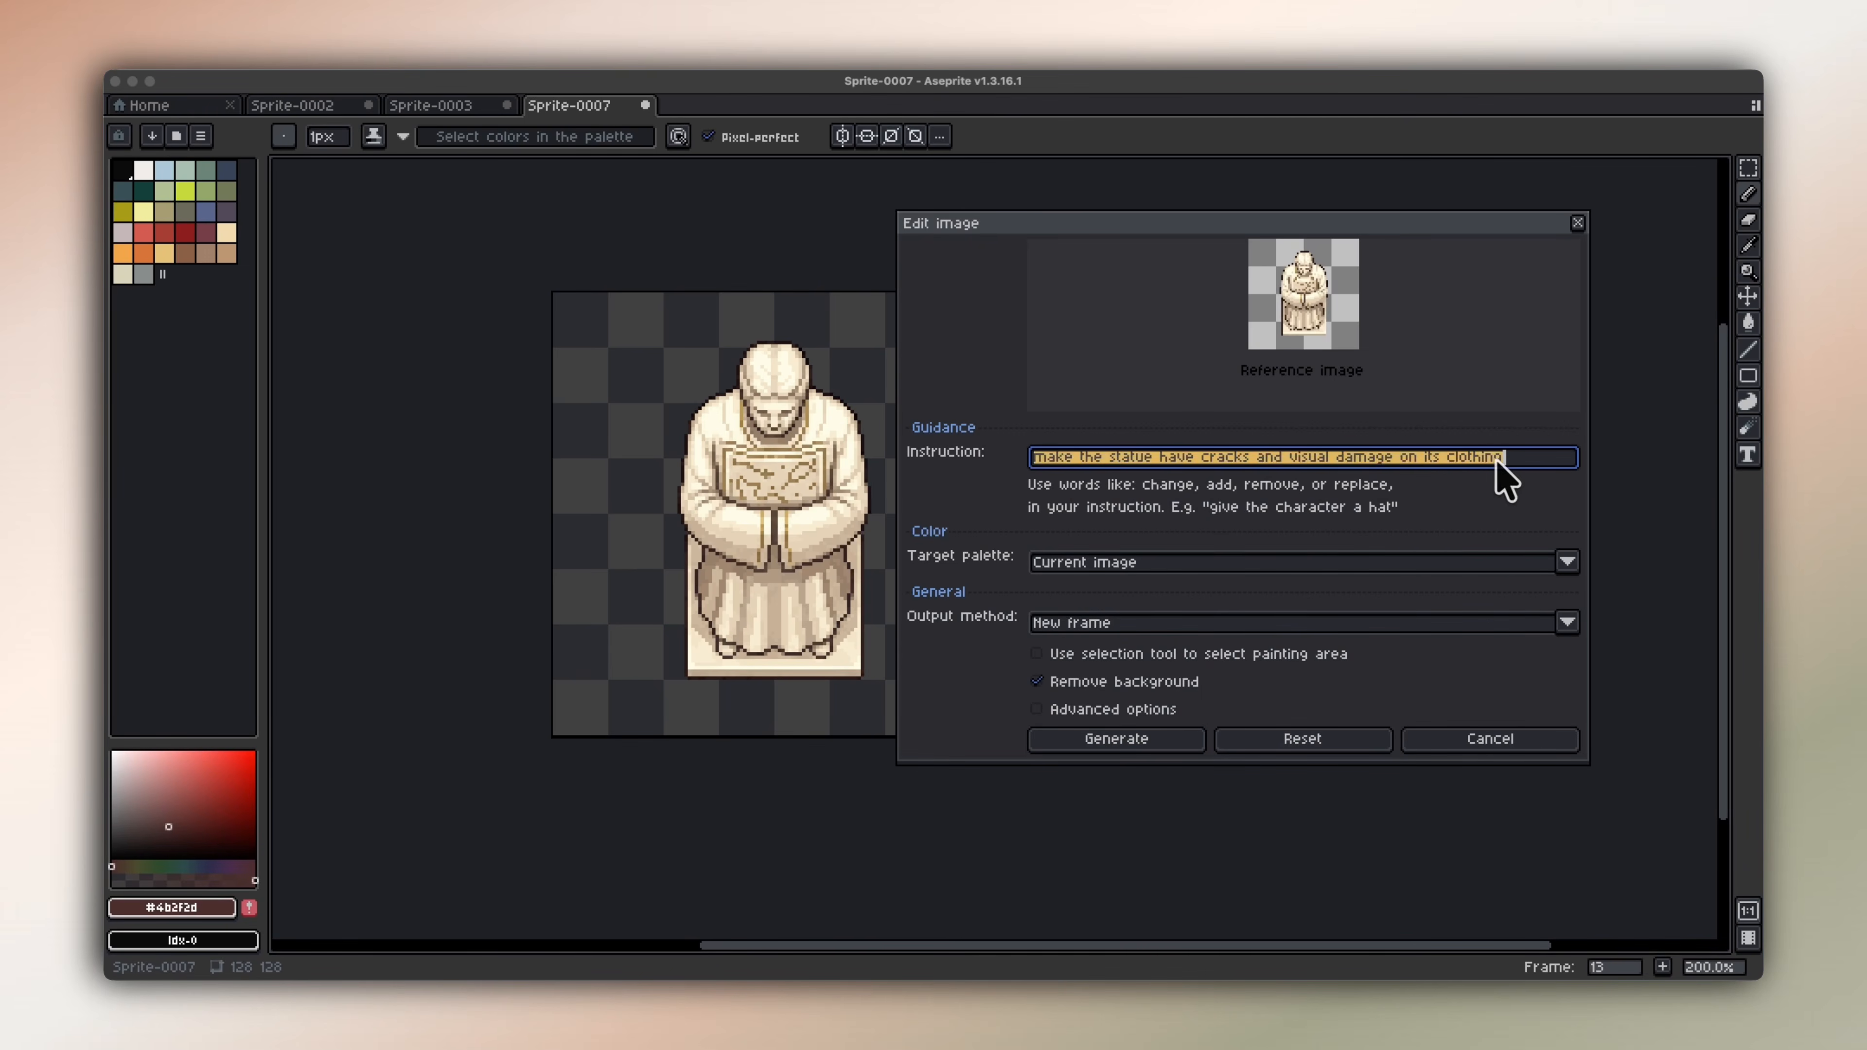
click(1470, 738)
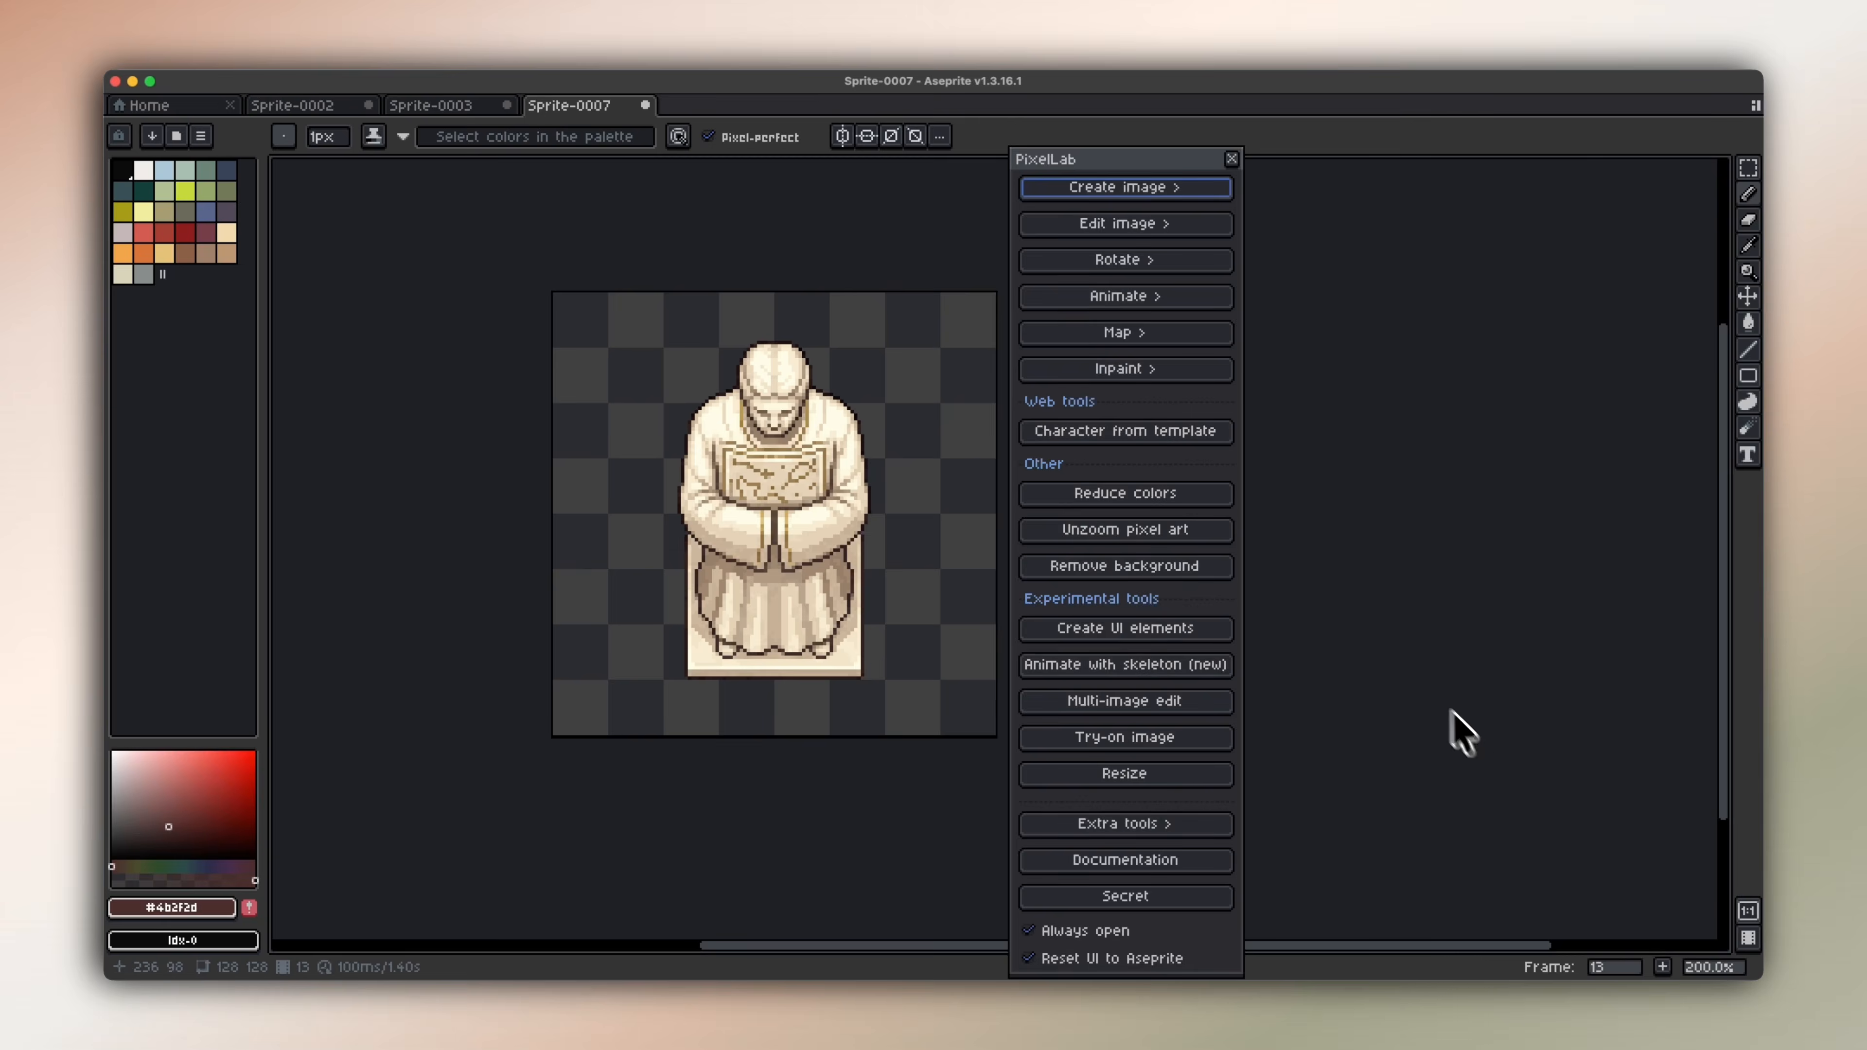
Generate a new statue frame with Edit image (pro), using "make the statue have cracks and visual damage on its clothing".
click(1154, 221)
click(1170, 442)
click(1312, 503)
key(super+a)
text(make the statue have cracks and visual damage on its clothing)
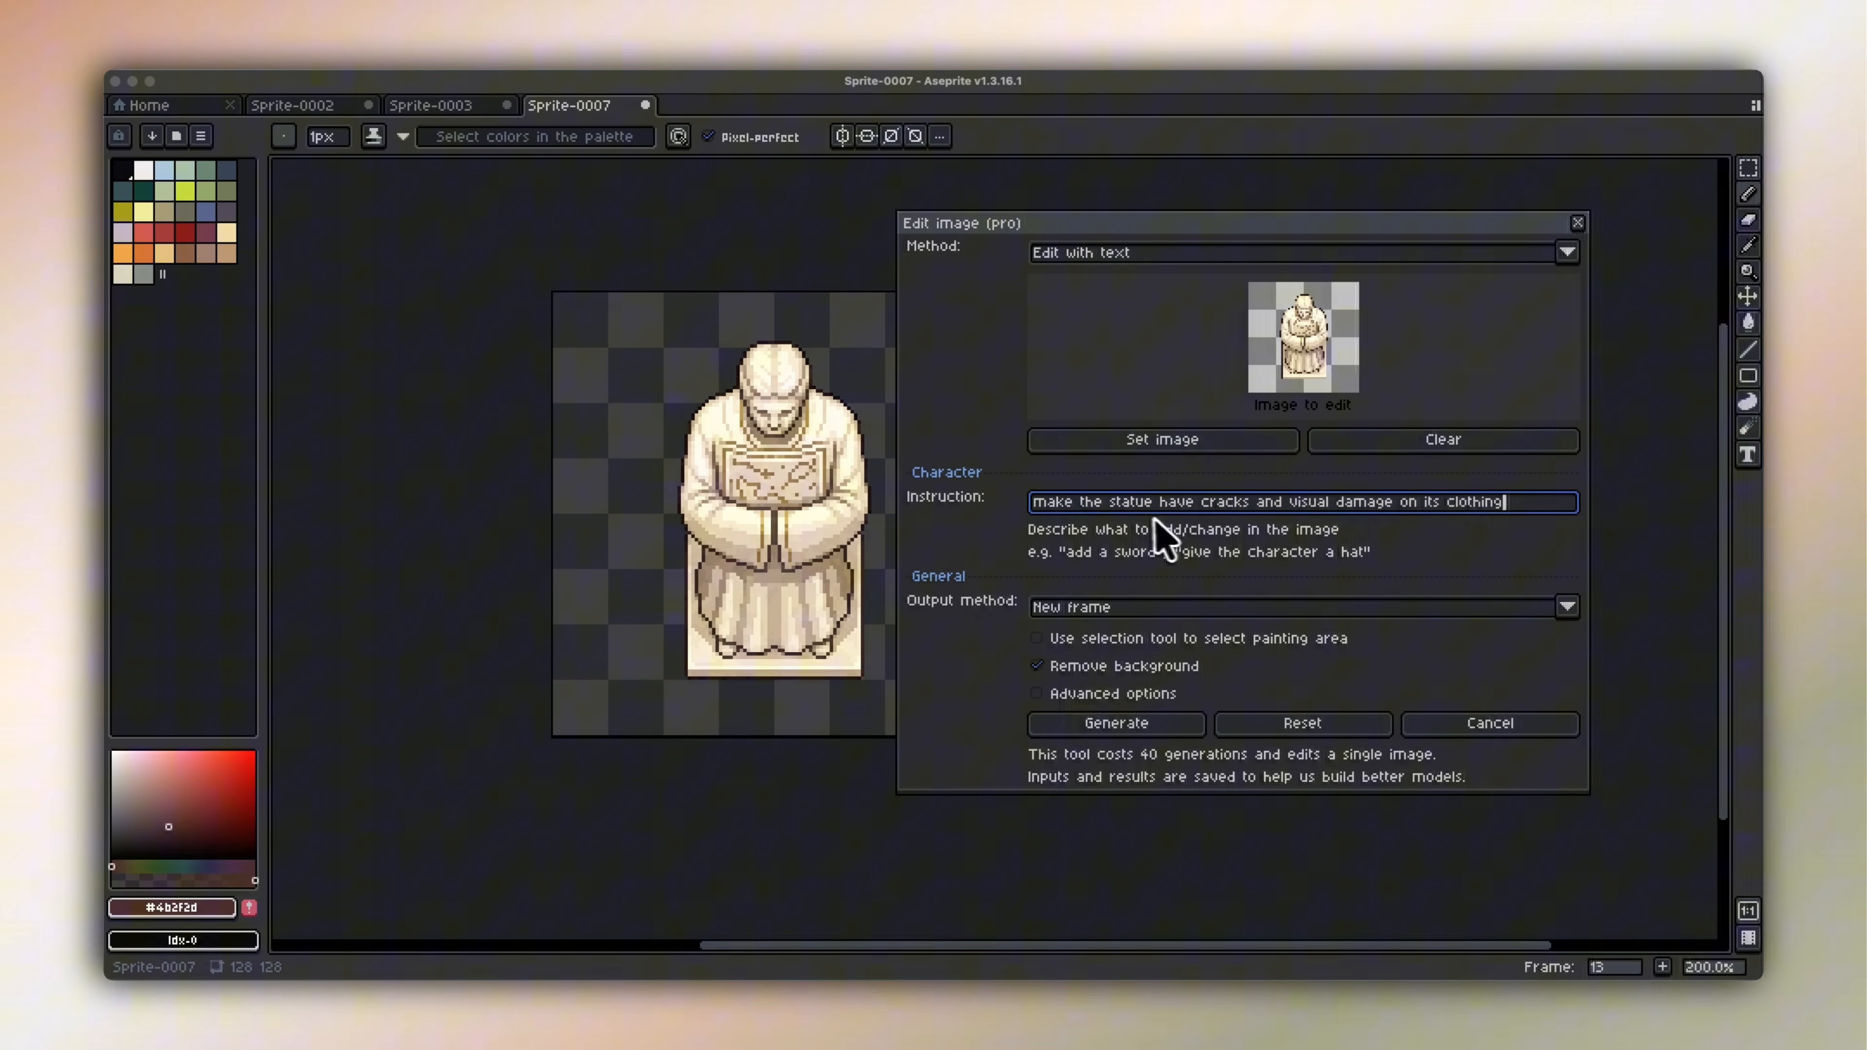
click(1136, 727)
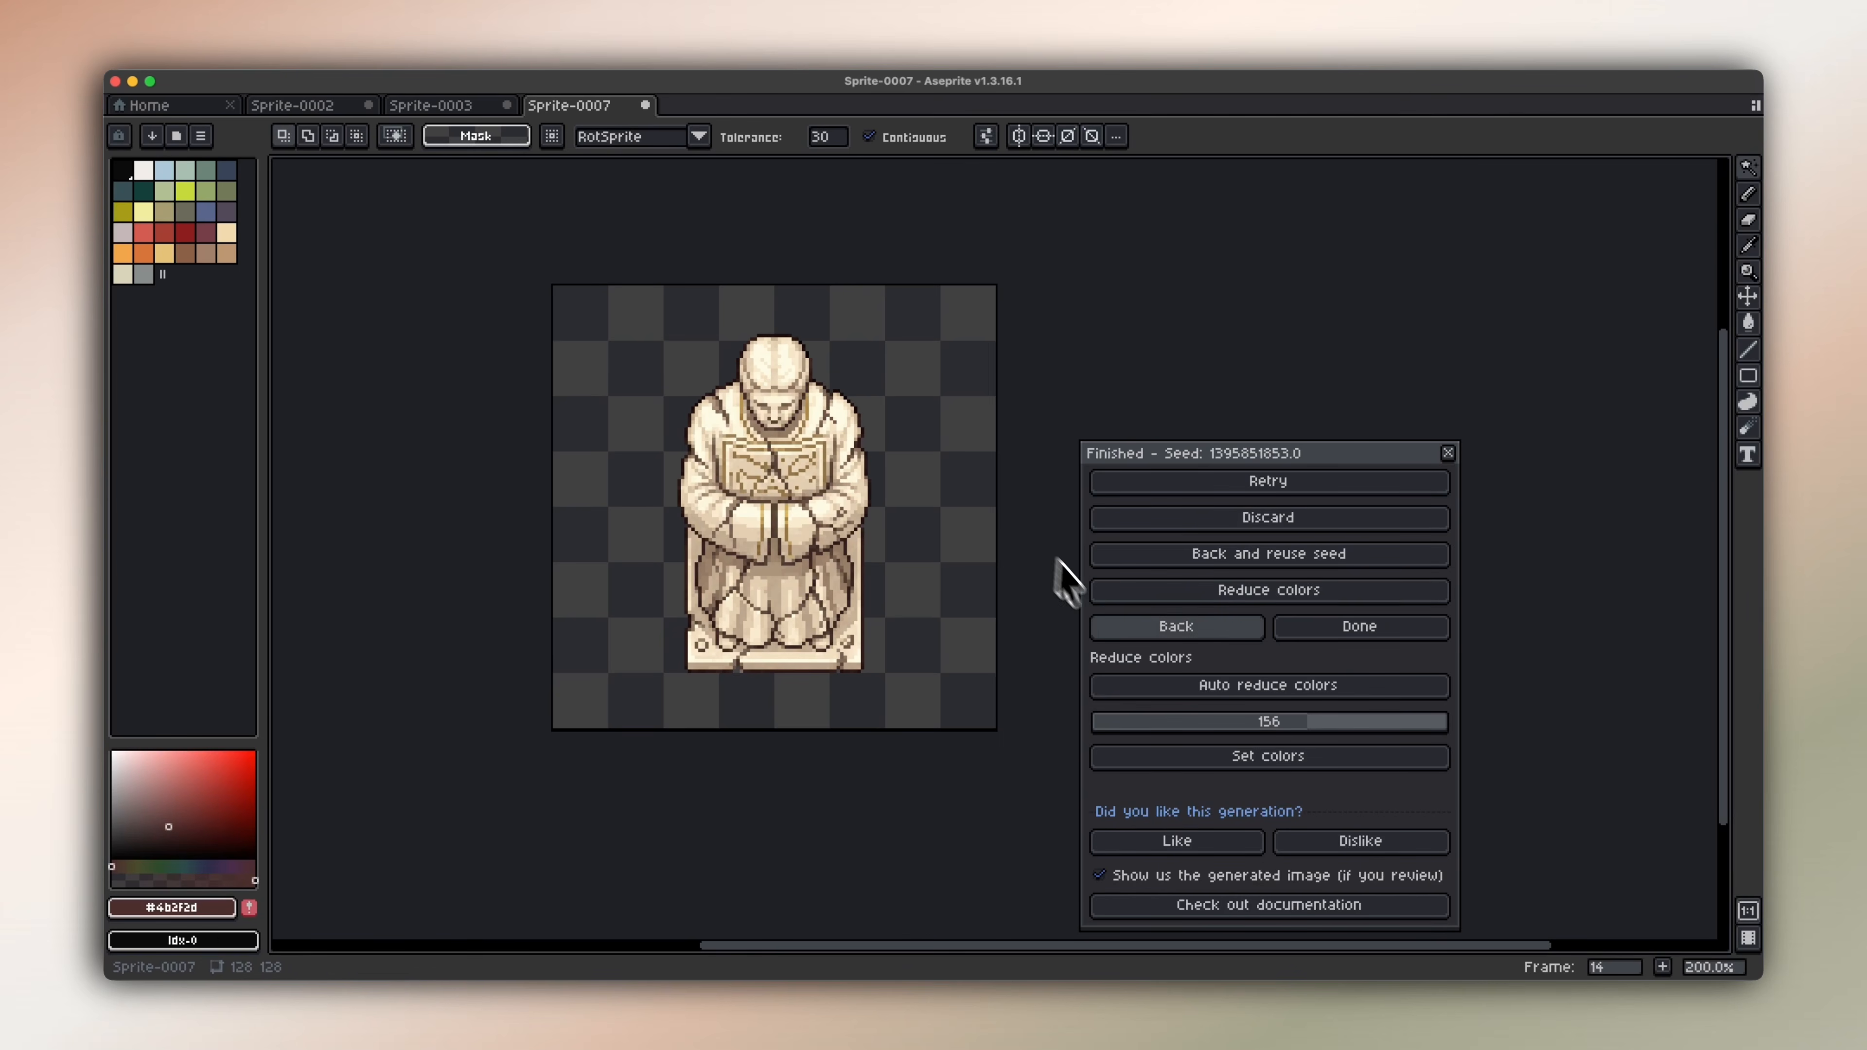
Set the cracked statue as the image to edit and generate a new frame with the instruction "make it more damaged and crumbling".
click(1117, 632)
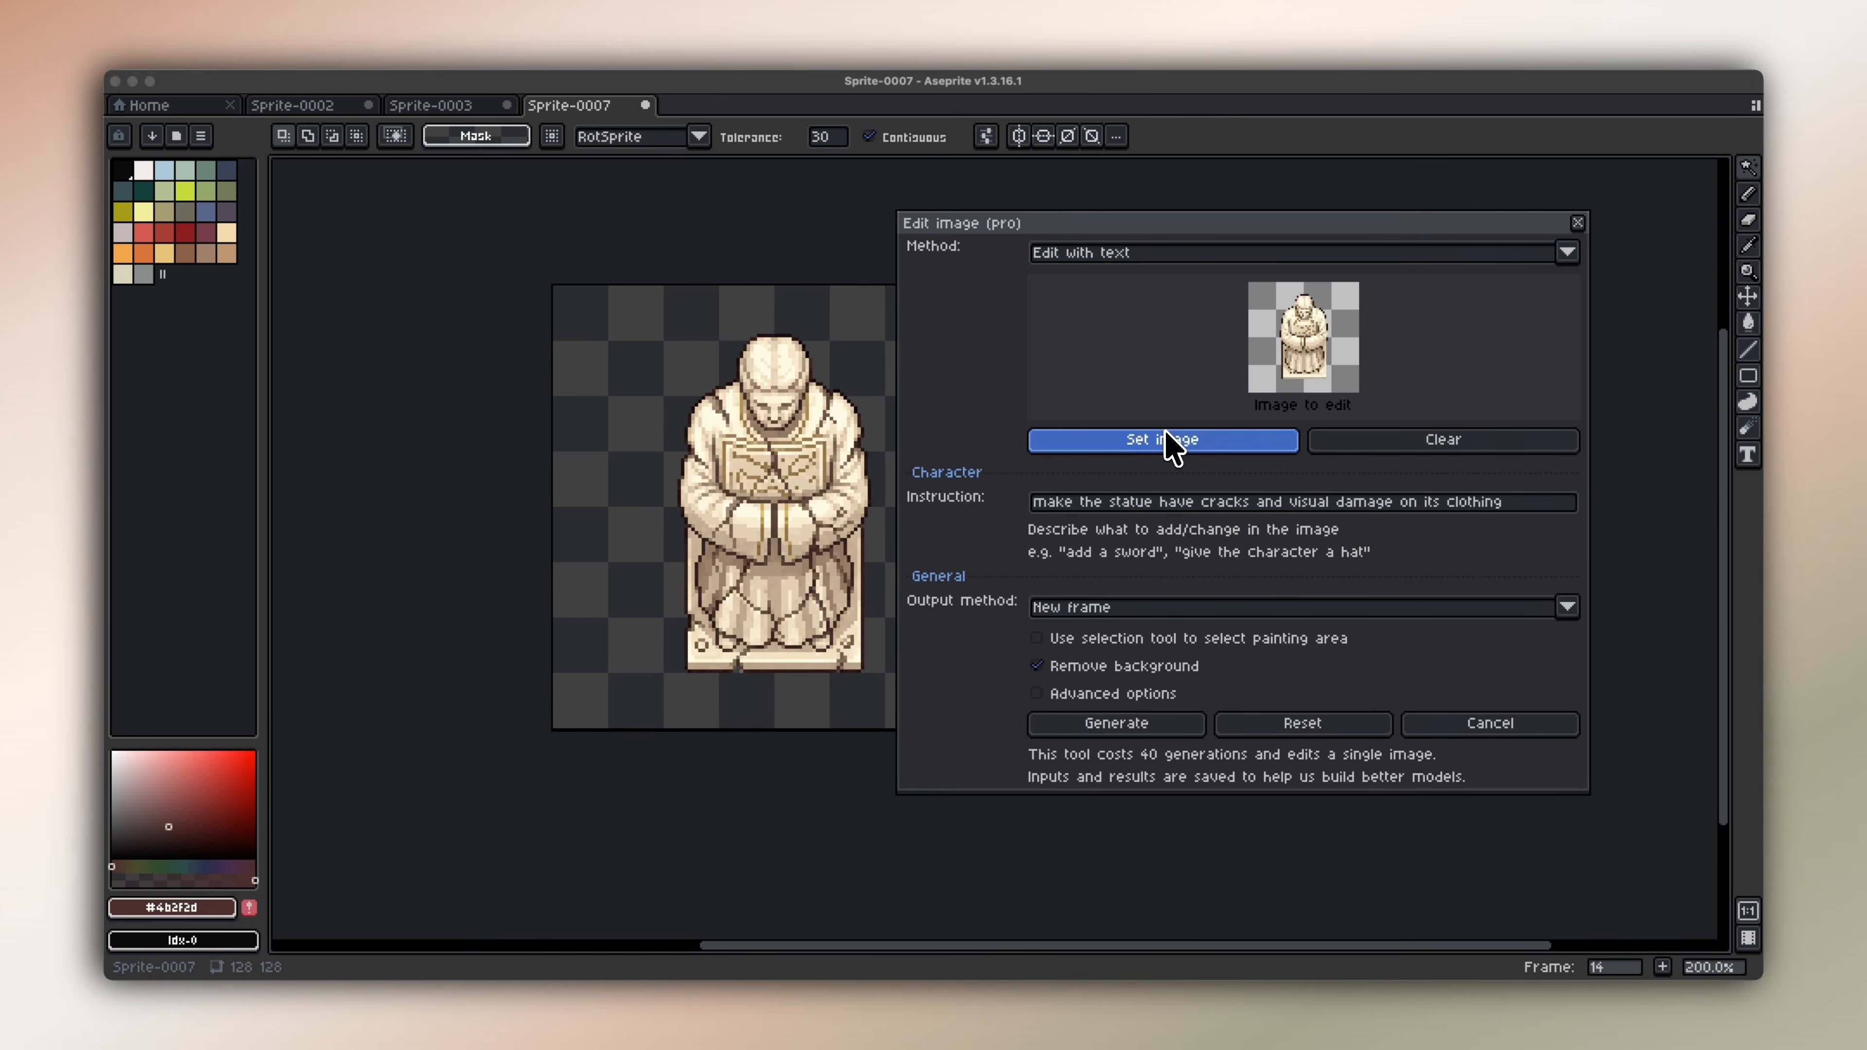
drag(1523, 507, 888, 529)
text(make it more damaged and crumbling)
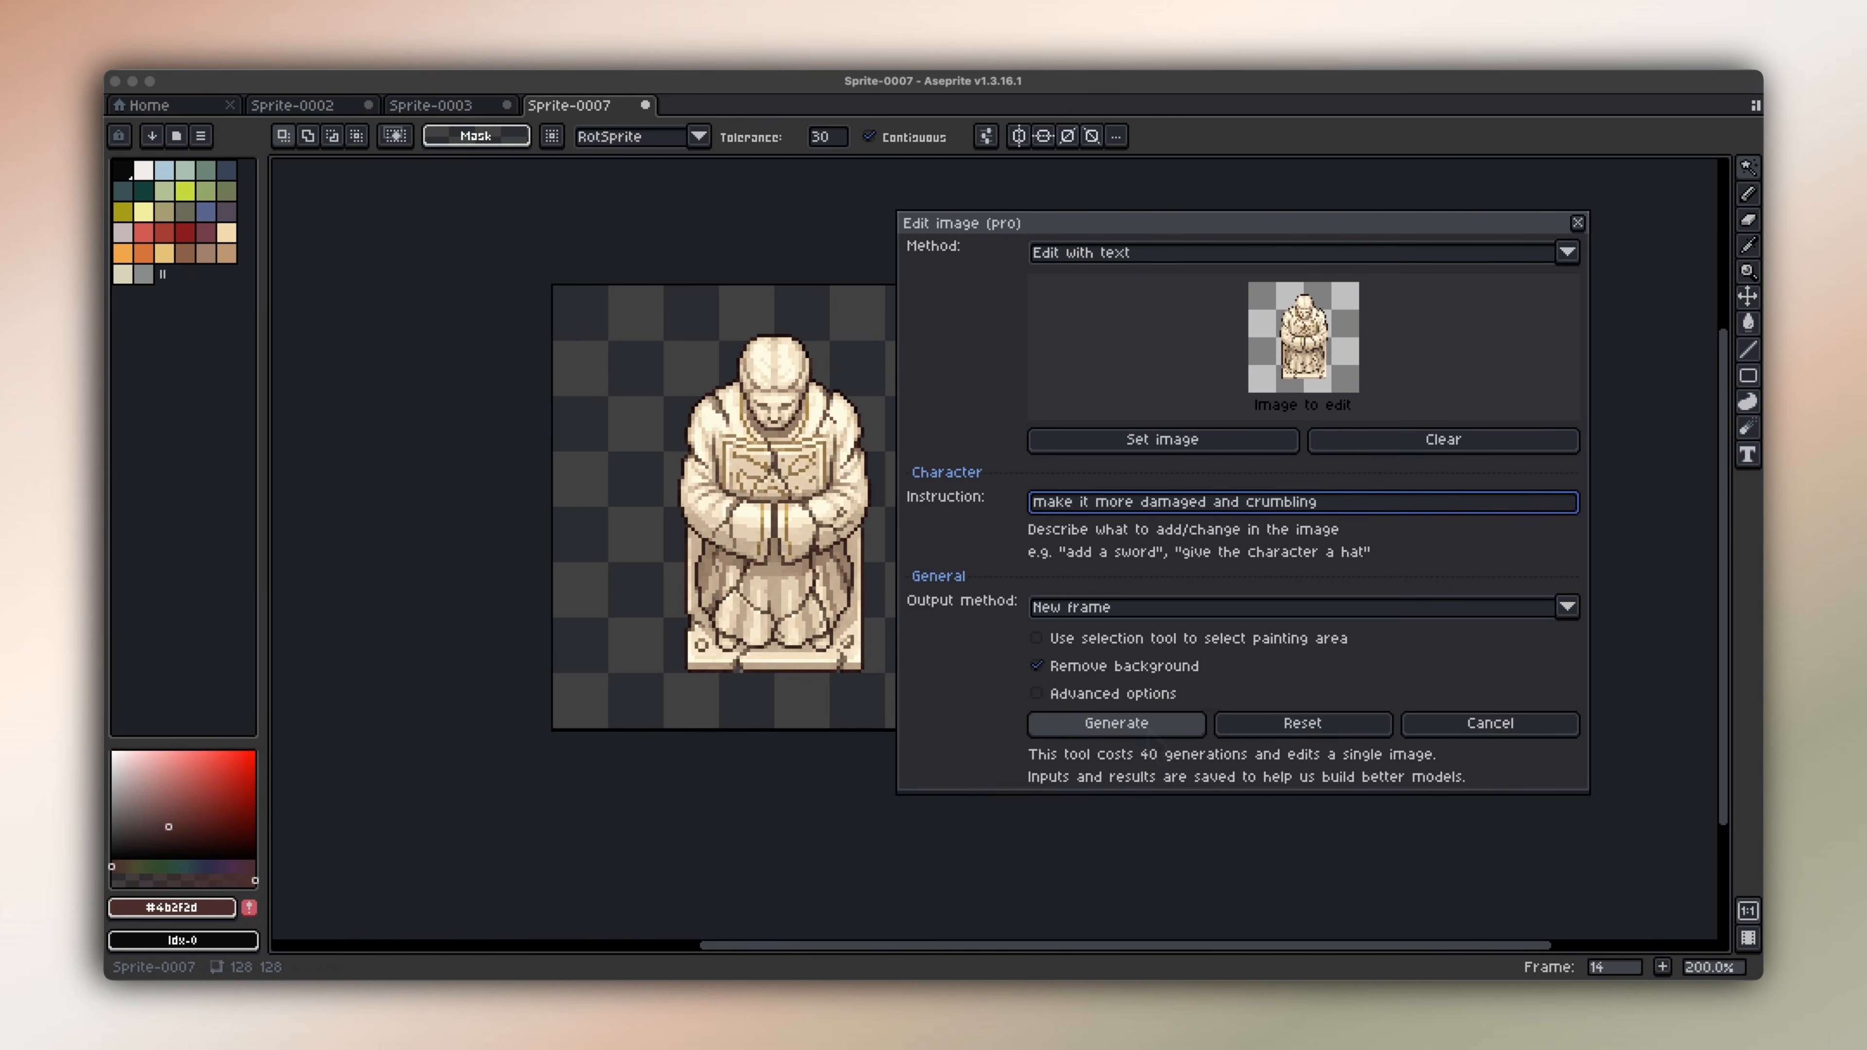
click(1149, 730)
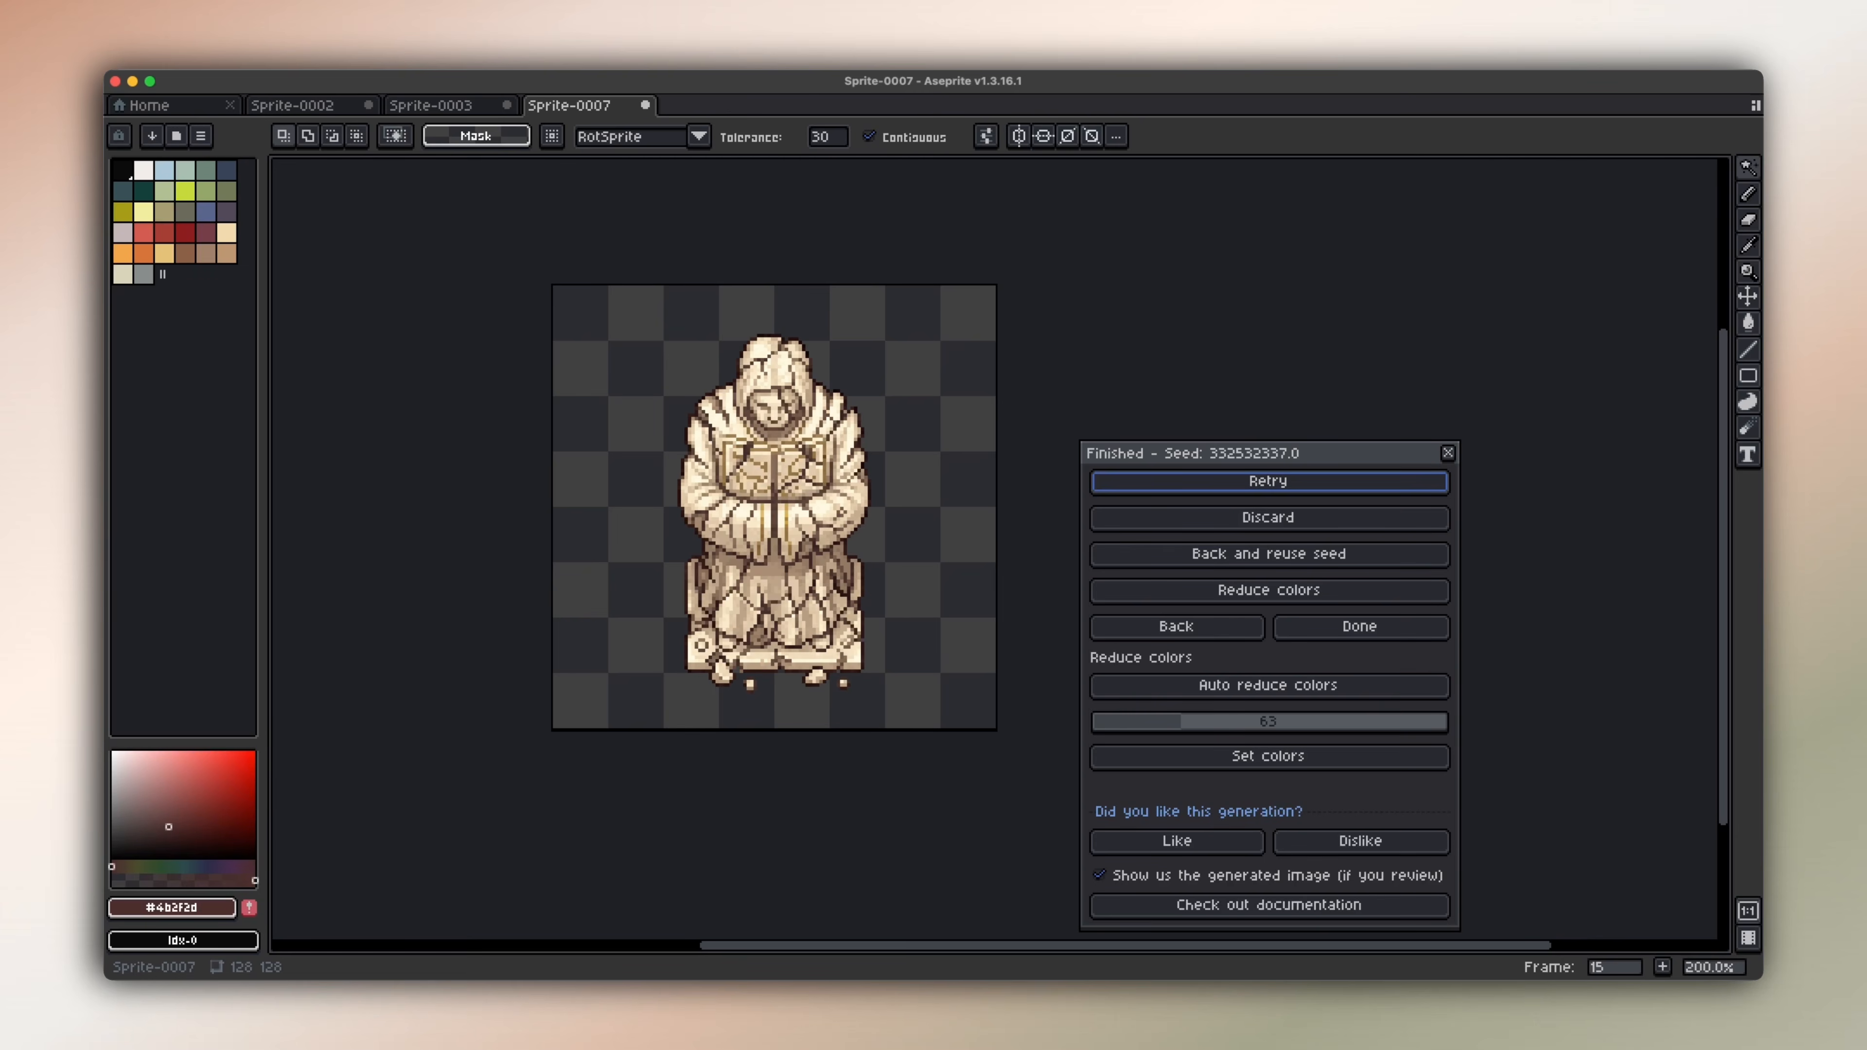
Compare the crumbling statue frame with the earlier, less damaged statue frames.
key(Left)
key(Left)
key(Right)
key(Right)
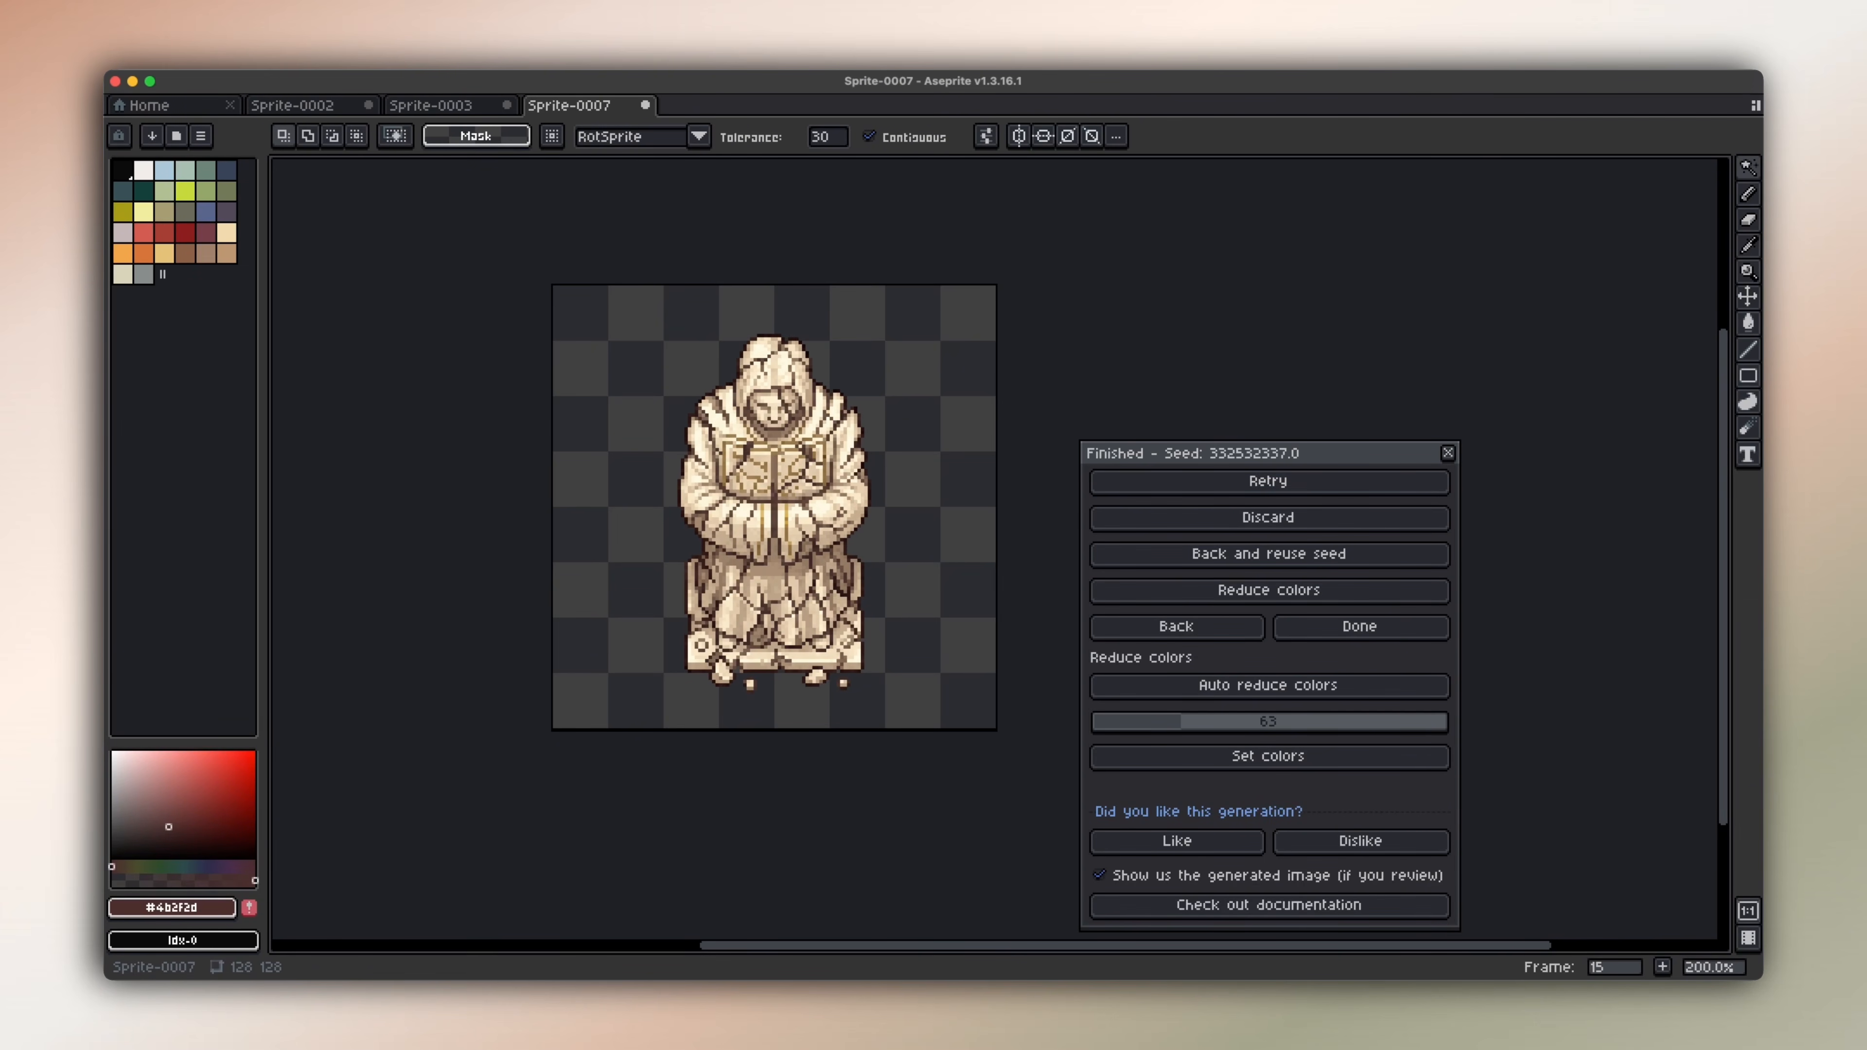
key(Left)
key(Right)
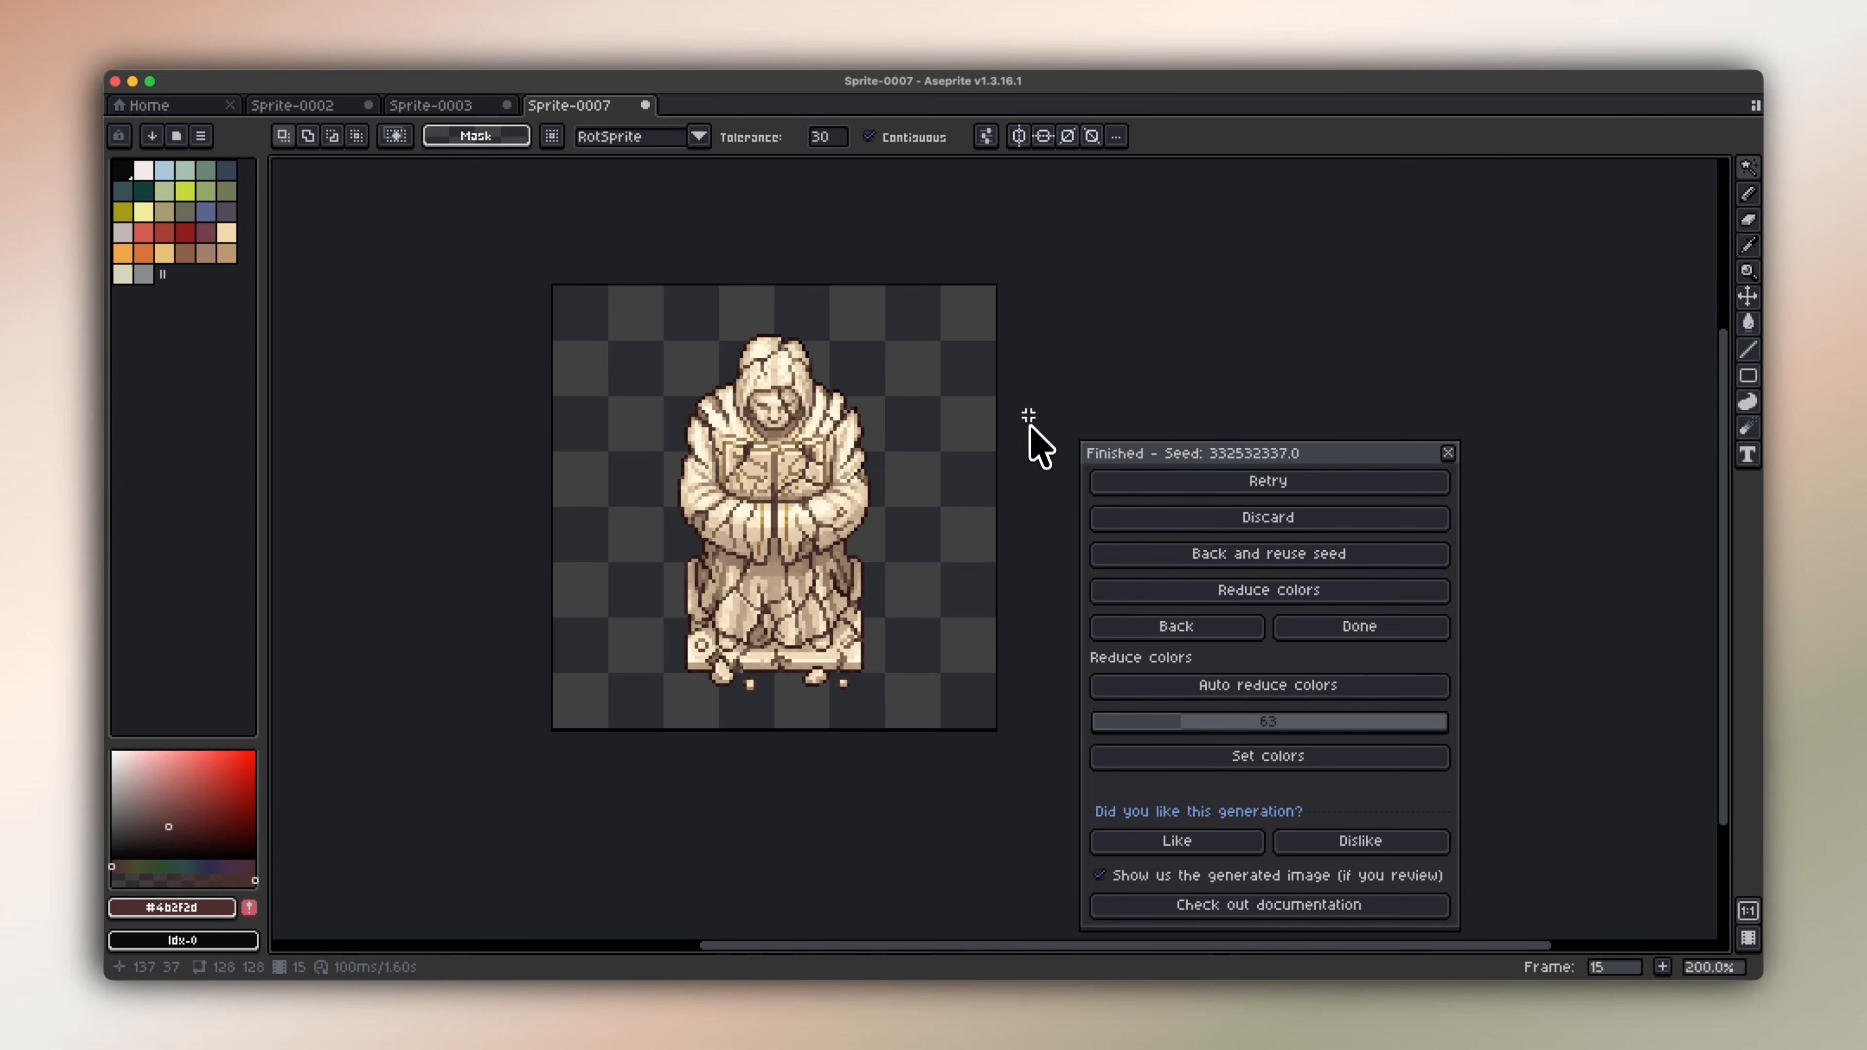
key(Left)
key(Right)
Extend the statue instruction to "make it more damaged and crumbling, cut in half" and generate it as a new frame.
click(1168, 629)
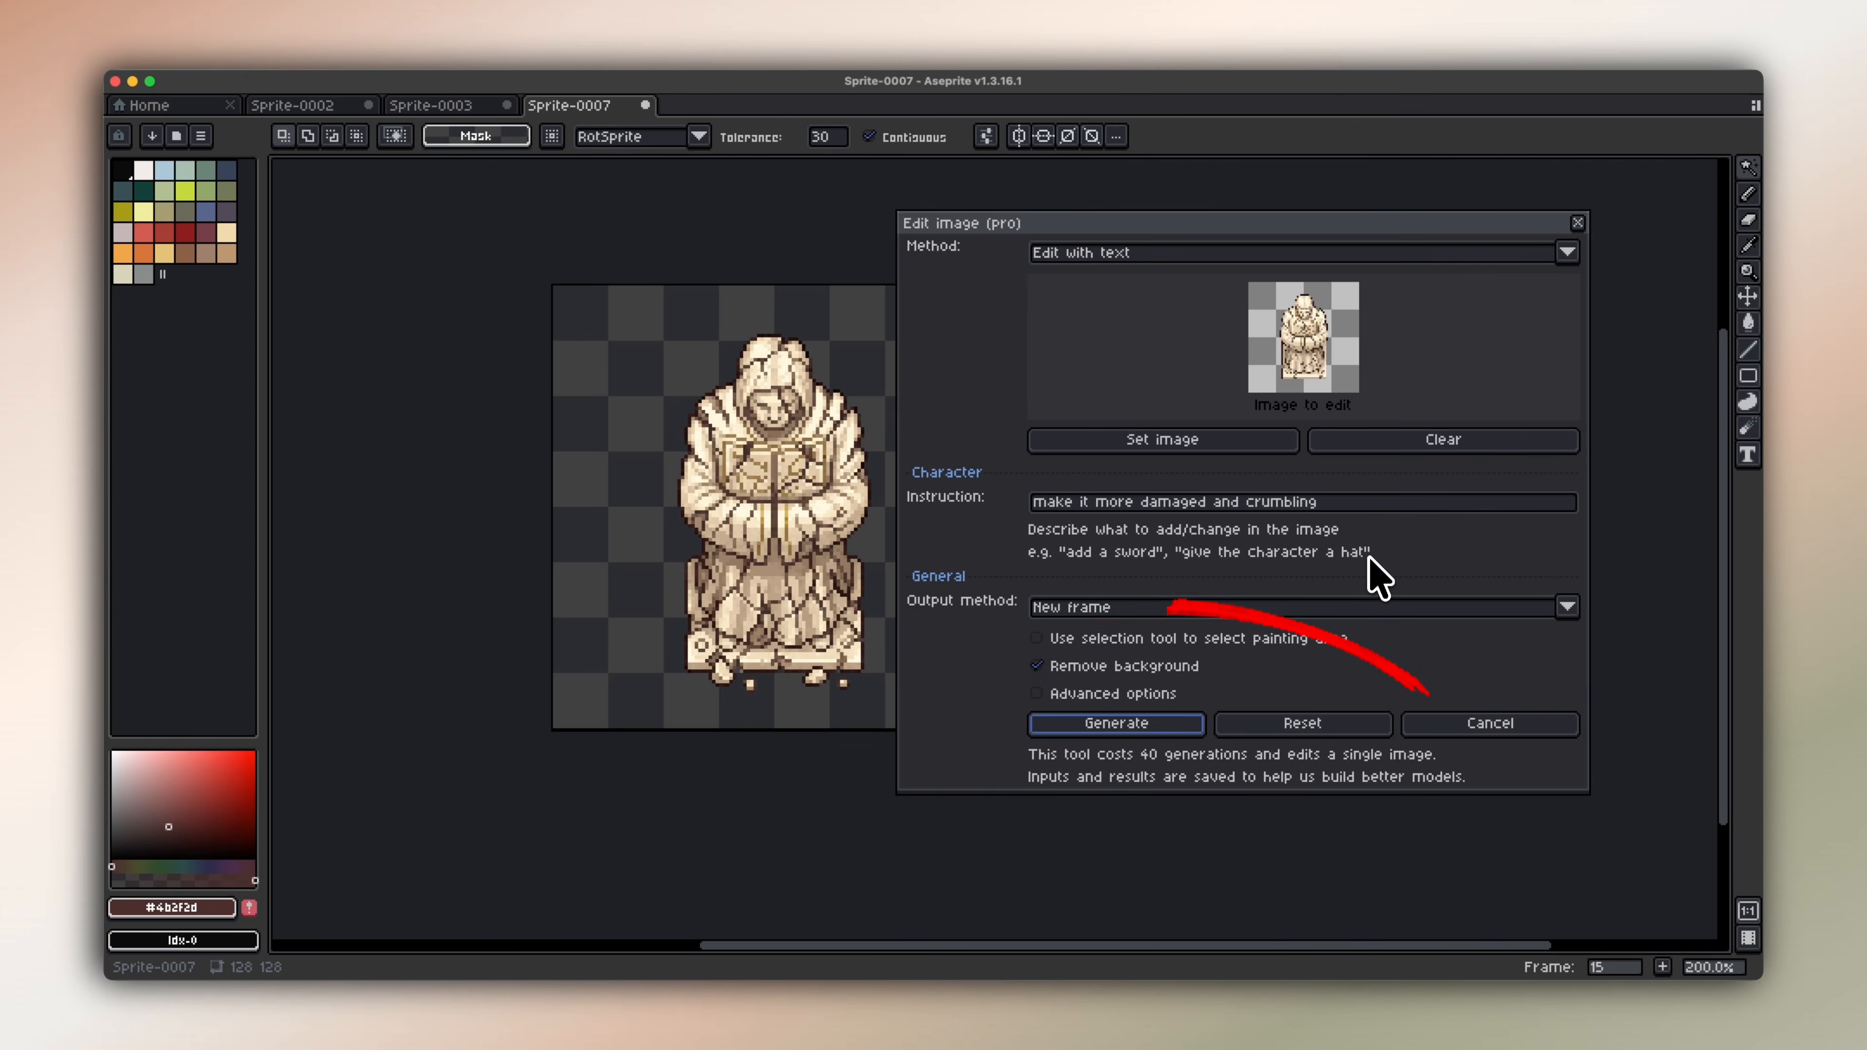
click(1364, 504)
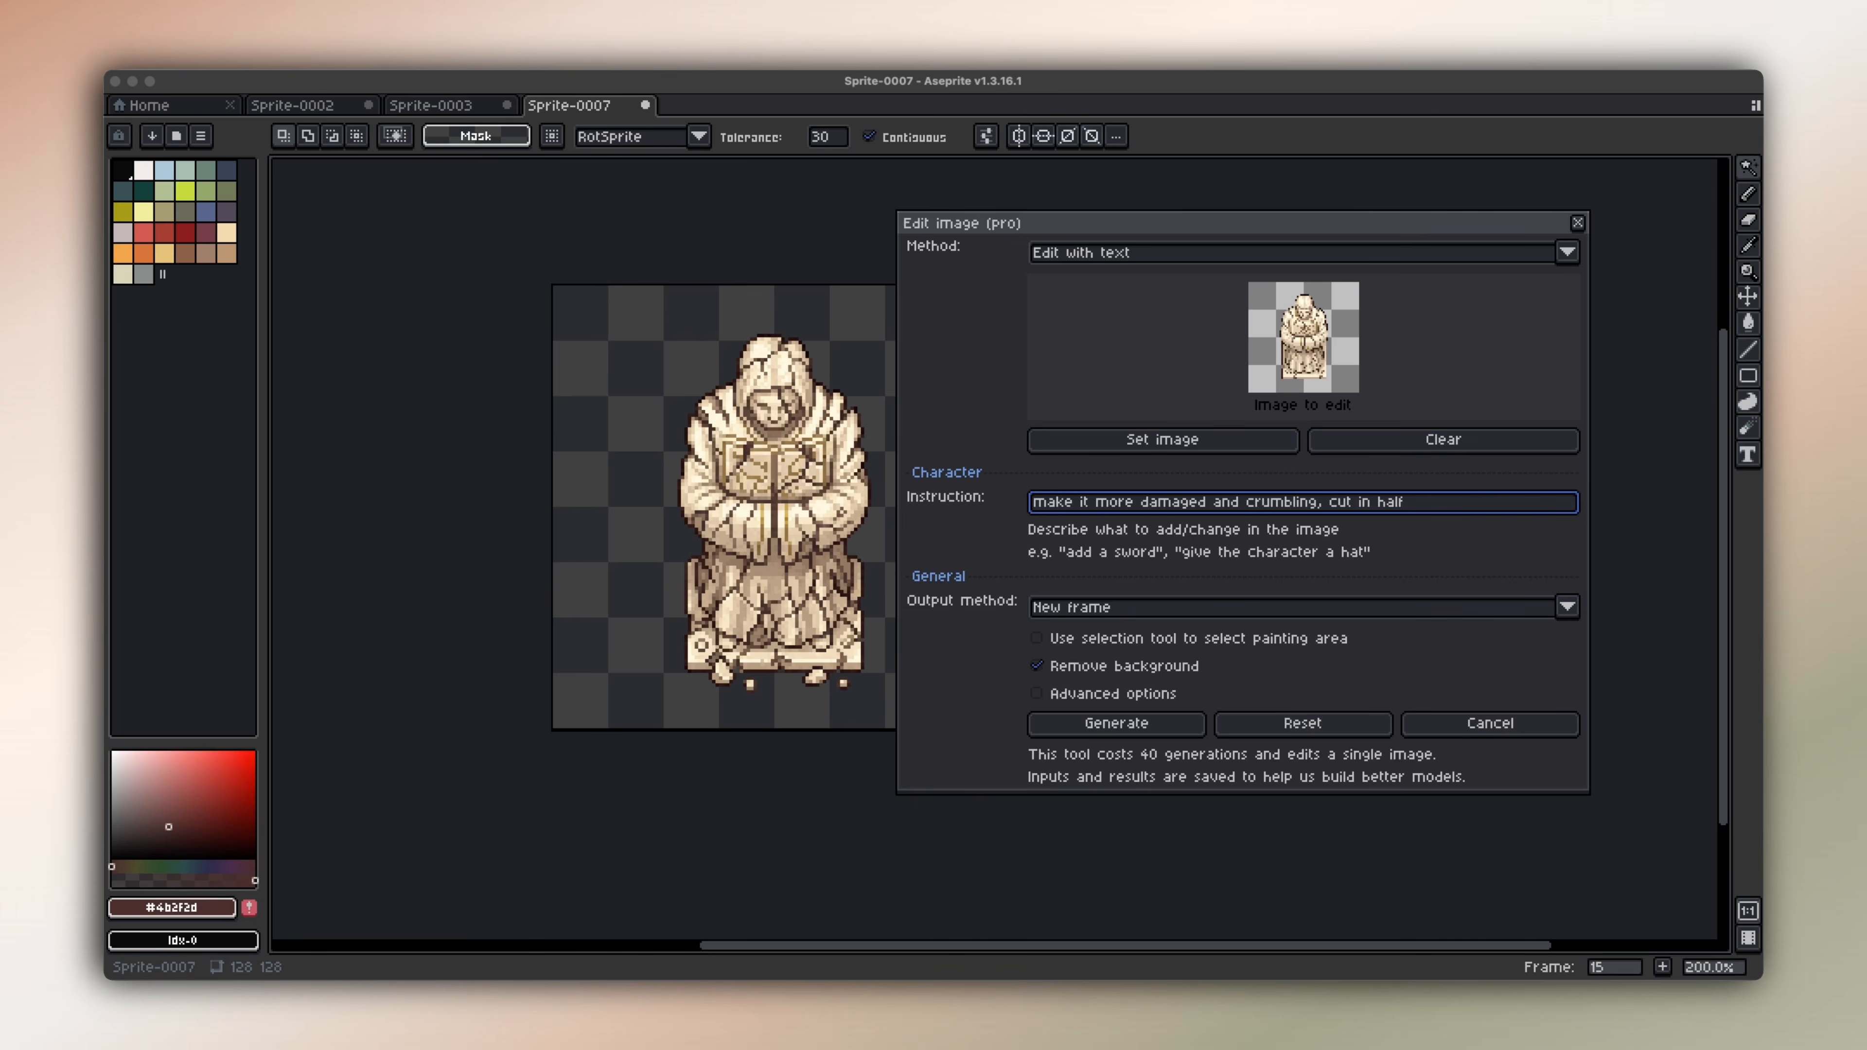
click(1073, 725)
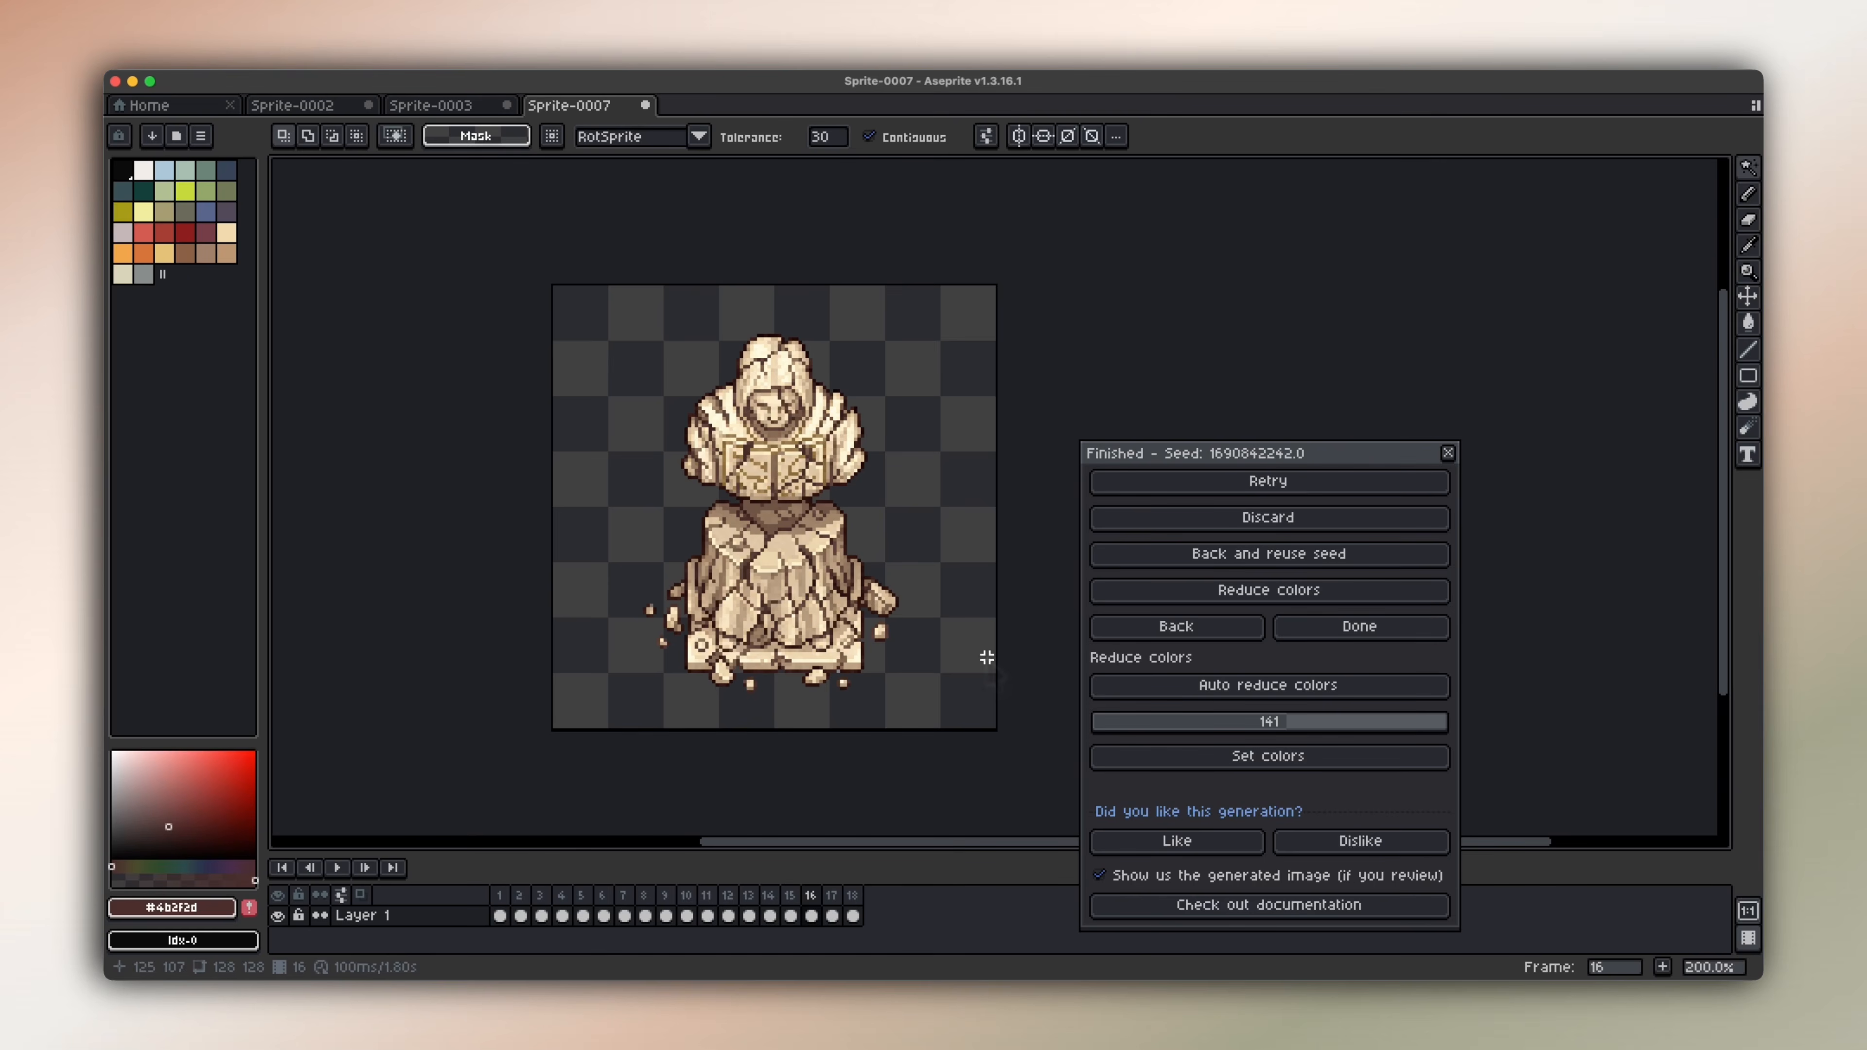
scroll(986, 658, down, 1)
scroll(986, 657, up, 1)
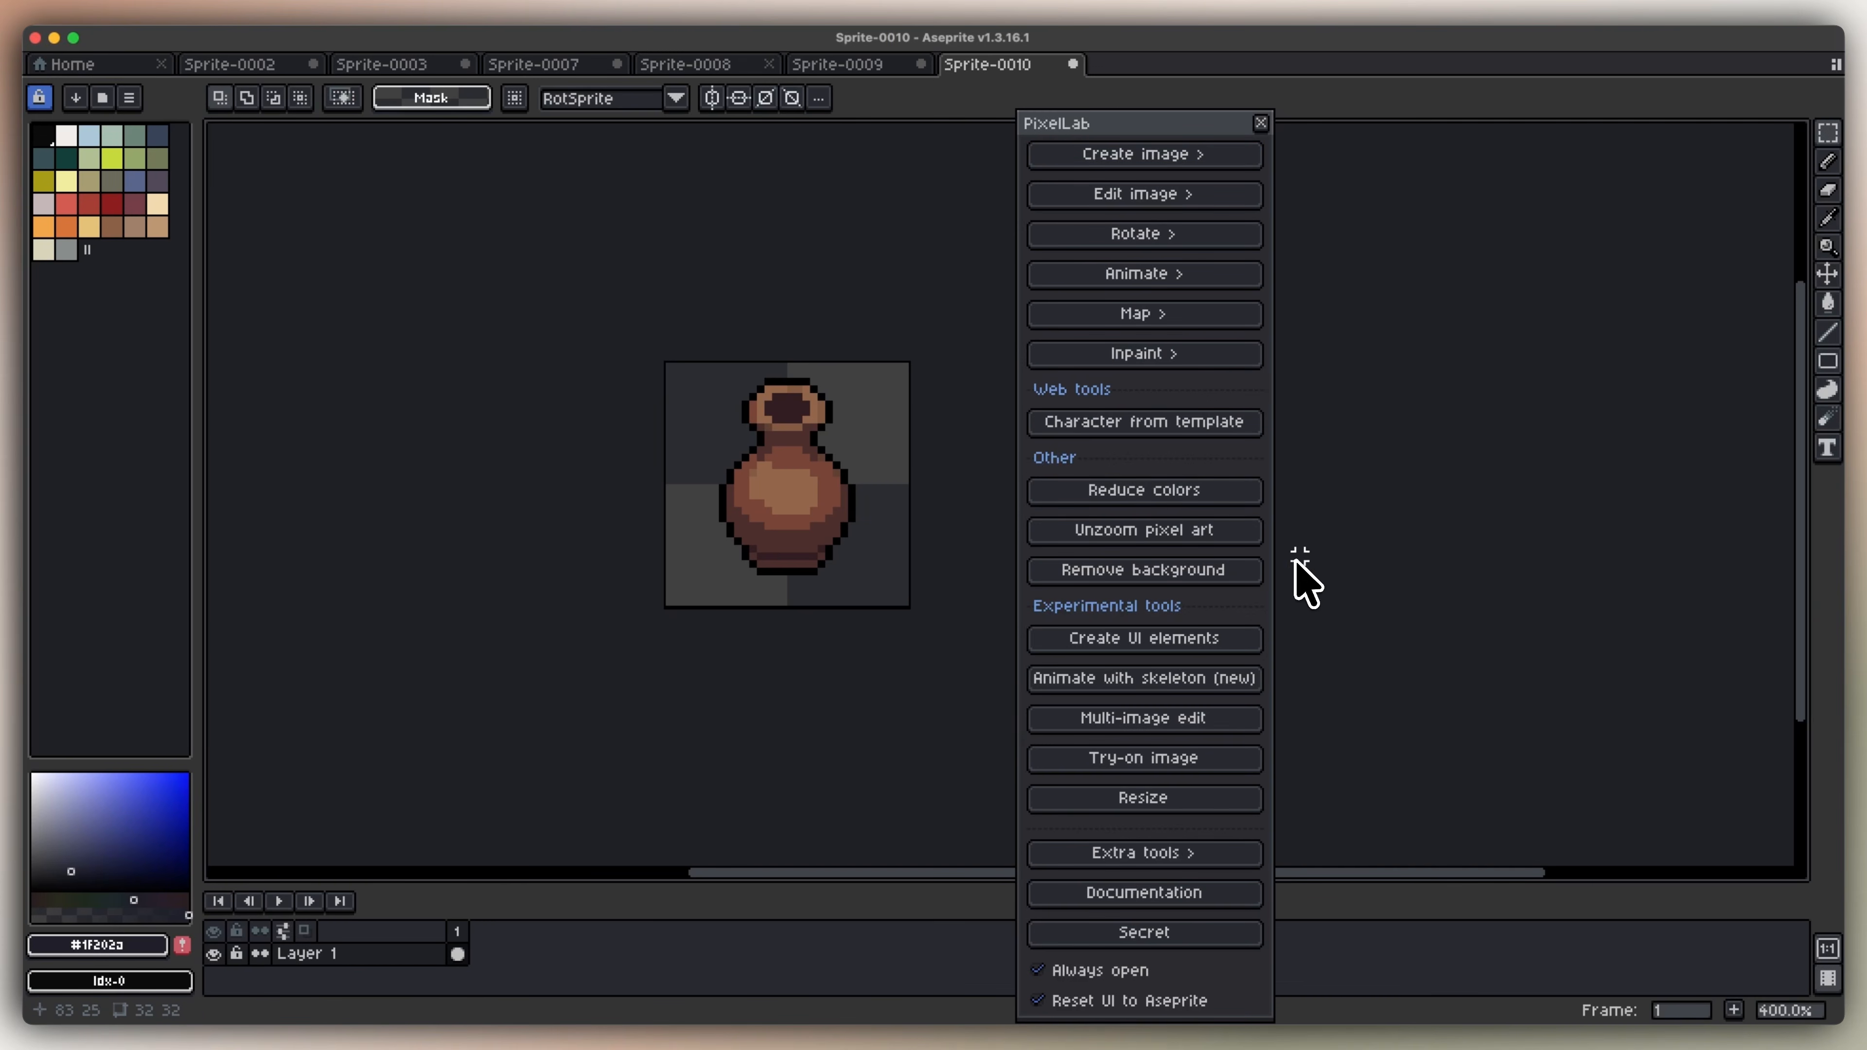
Set up Animate with text (pro) with the vase as reference image and the action "the vase damages with cracks and breaks into pieces".
click(1224, 276)
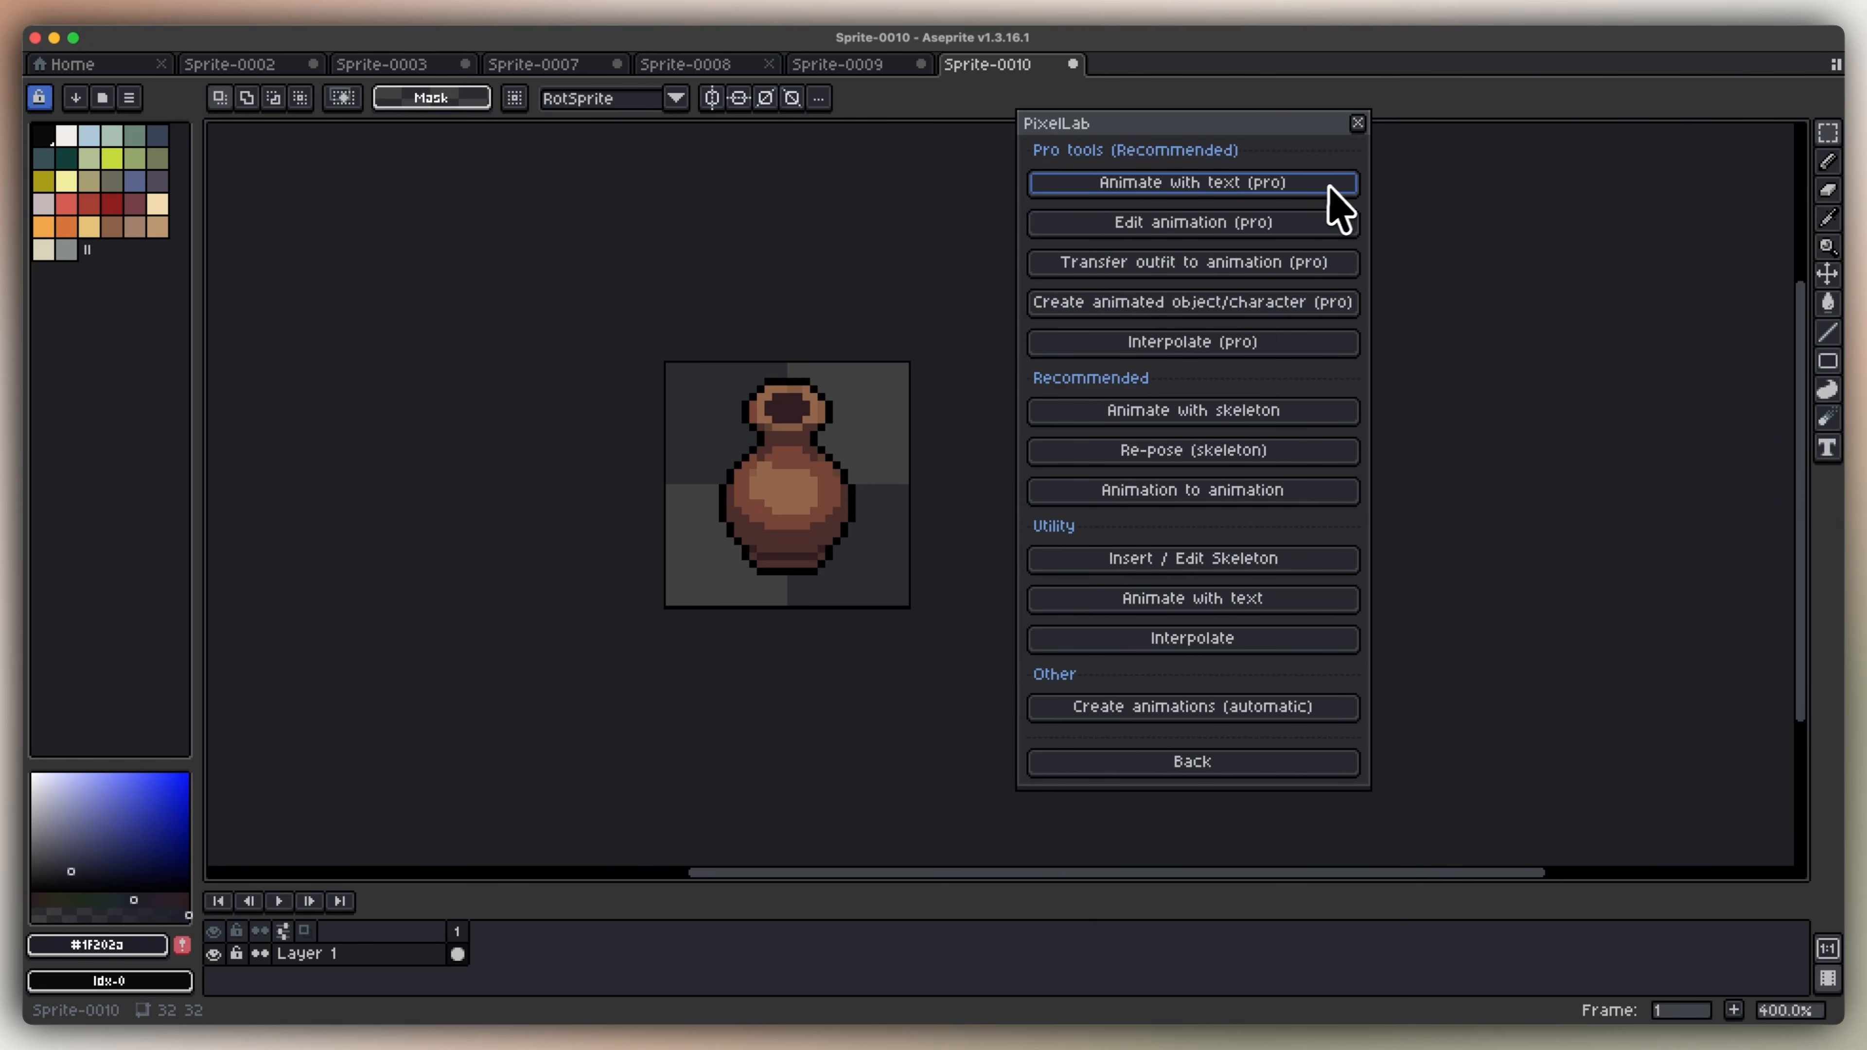
click(1316, 195)
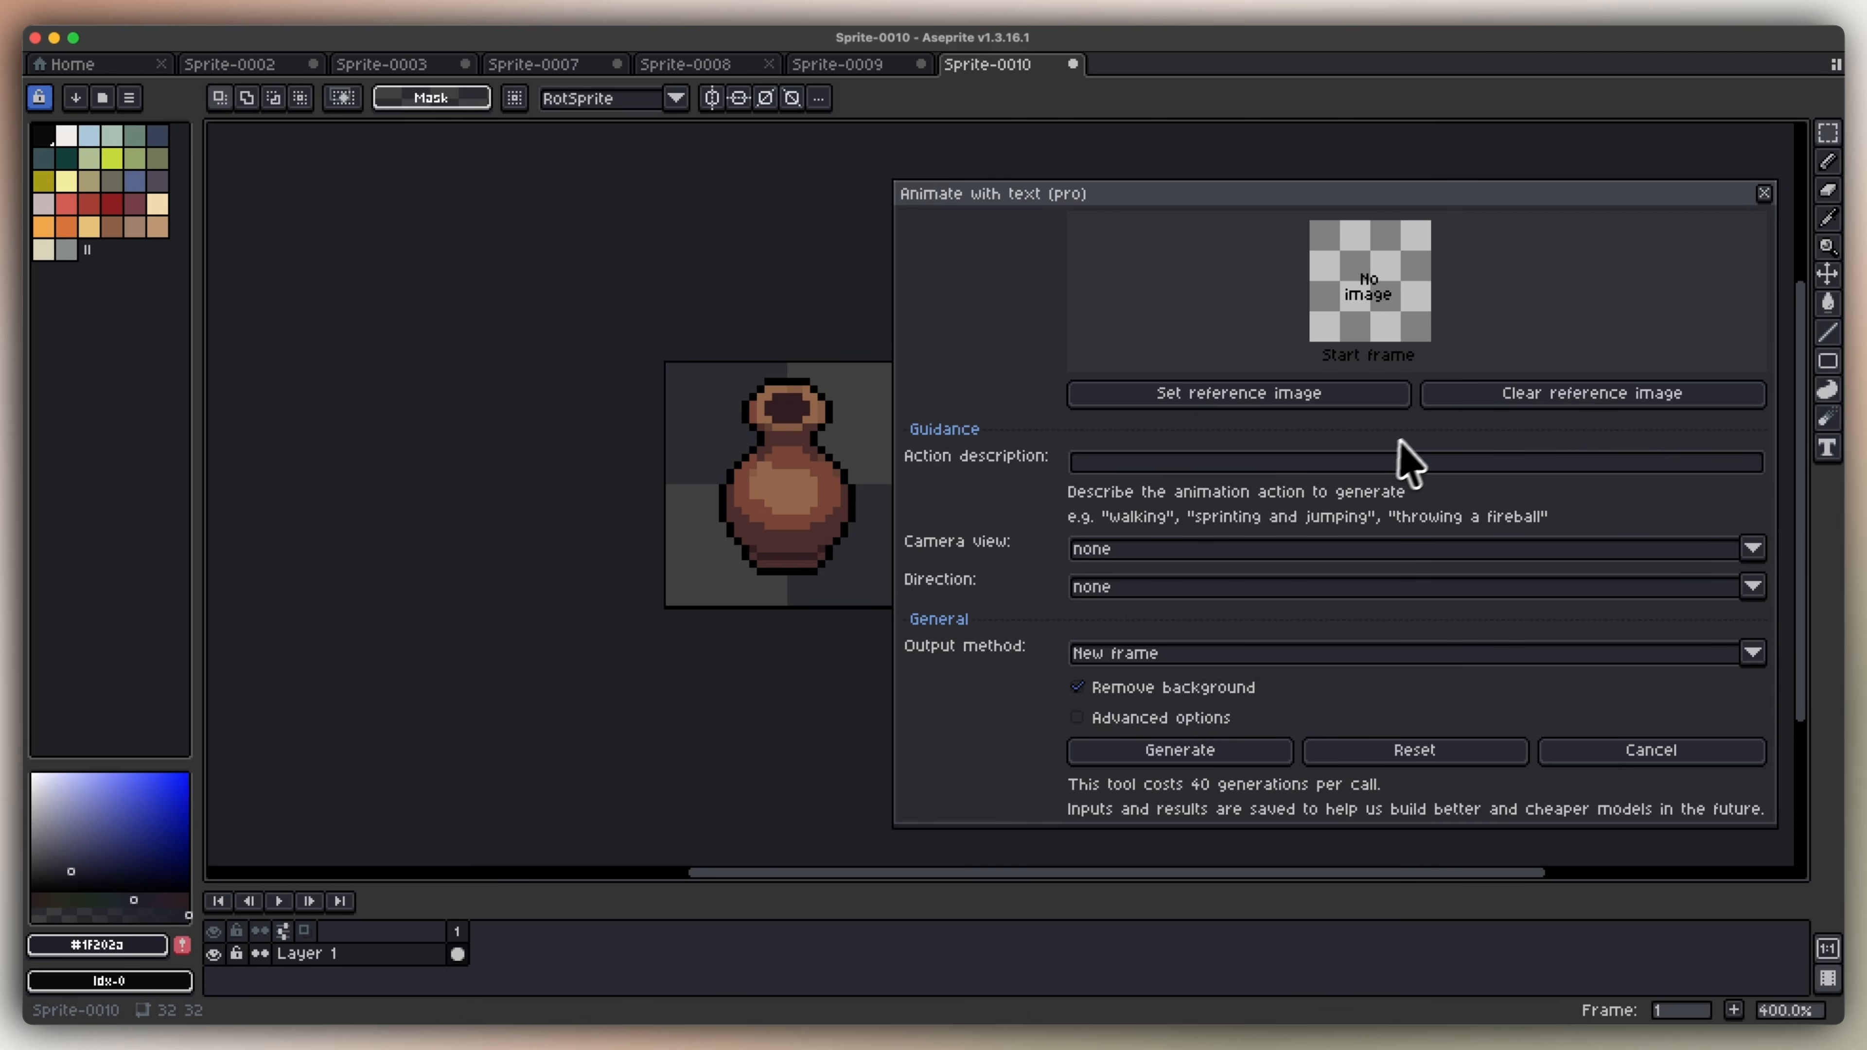
click(1301, 412)
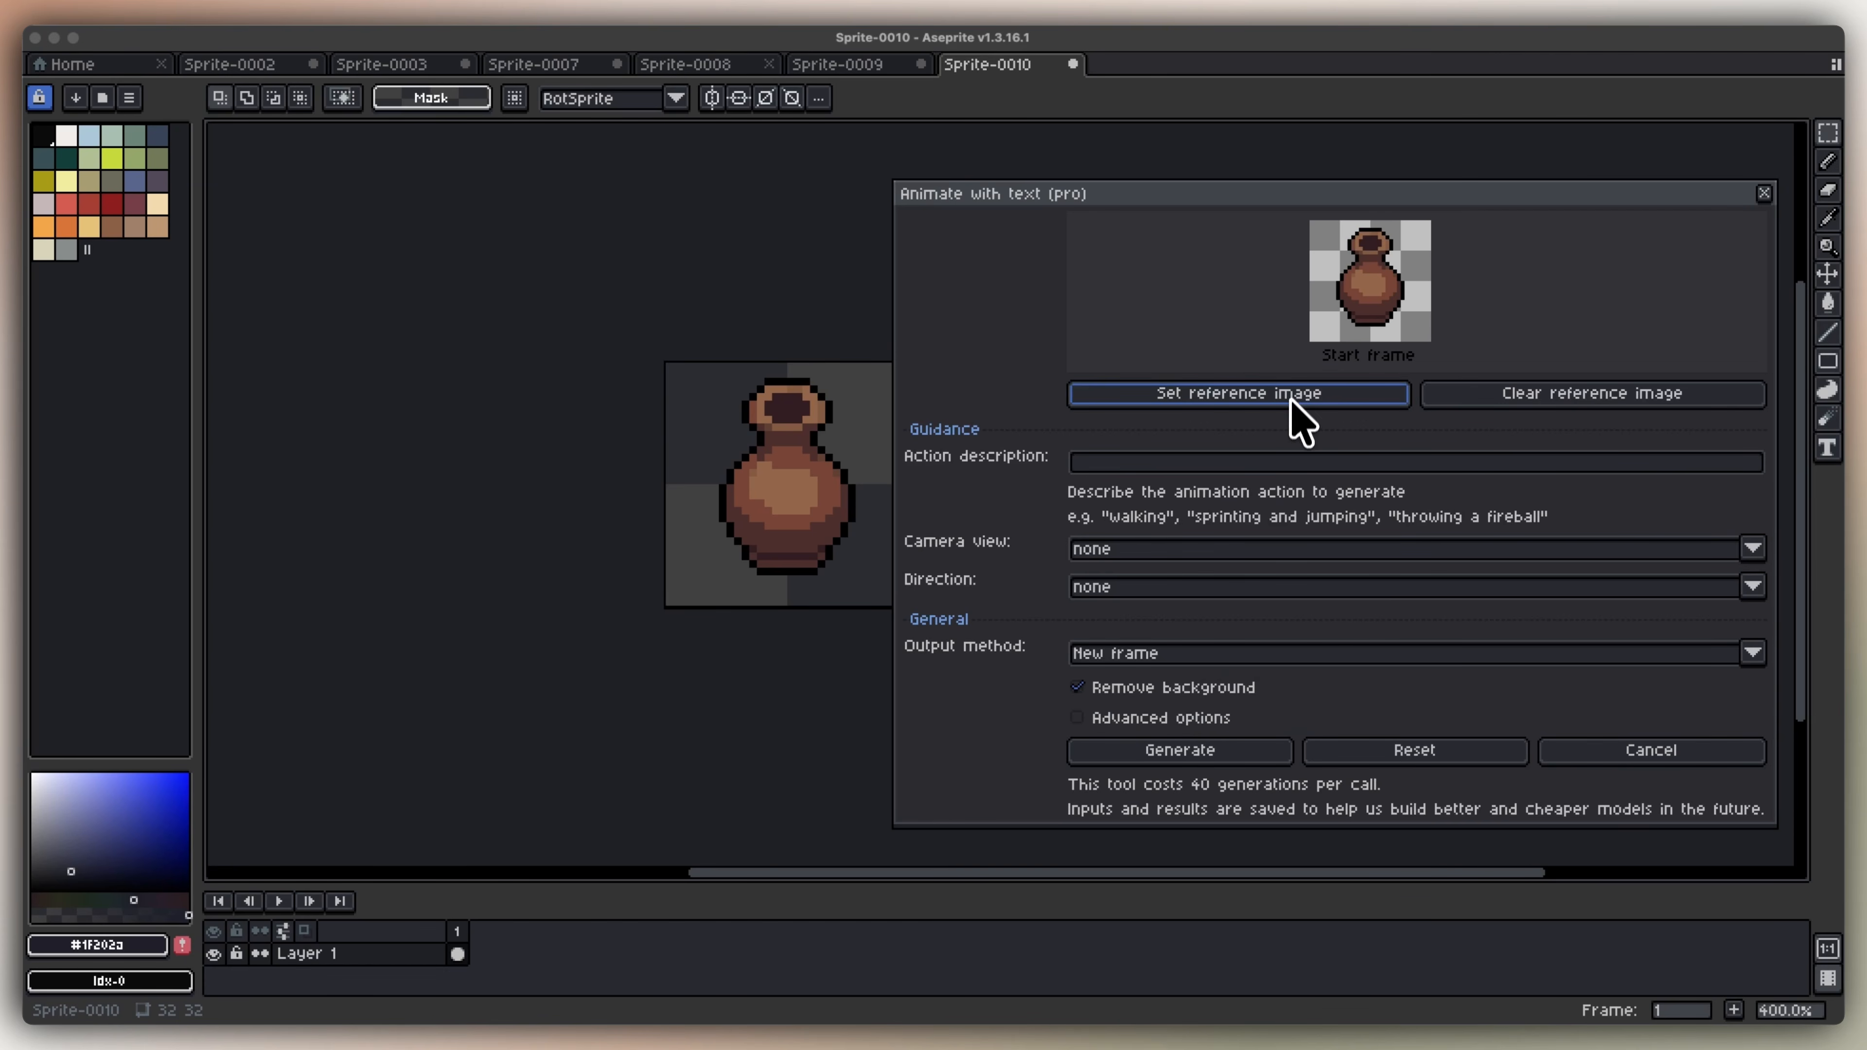
click(1332, 463)
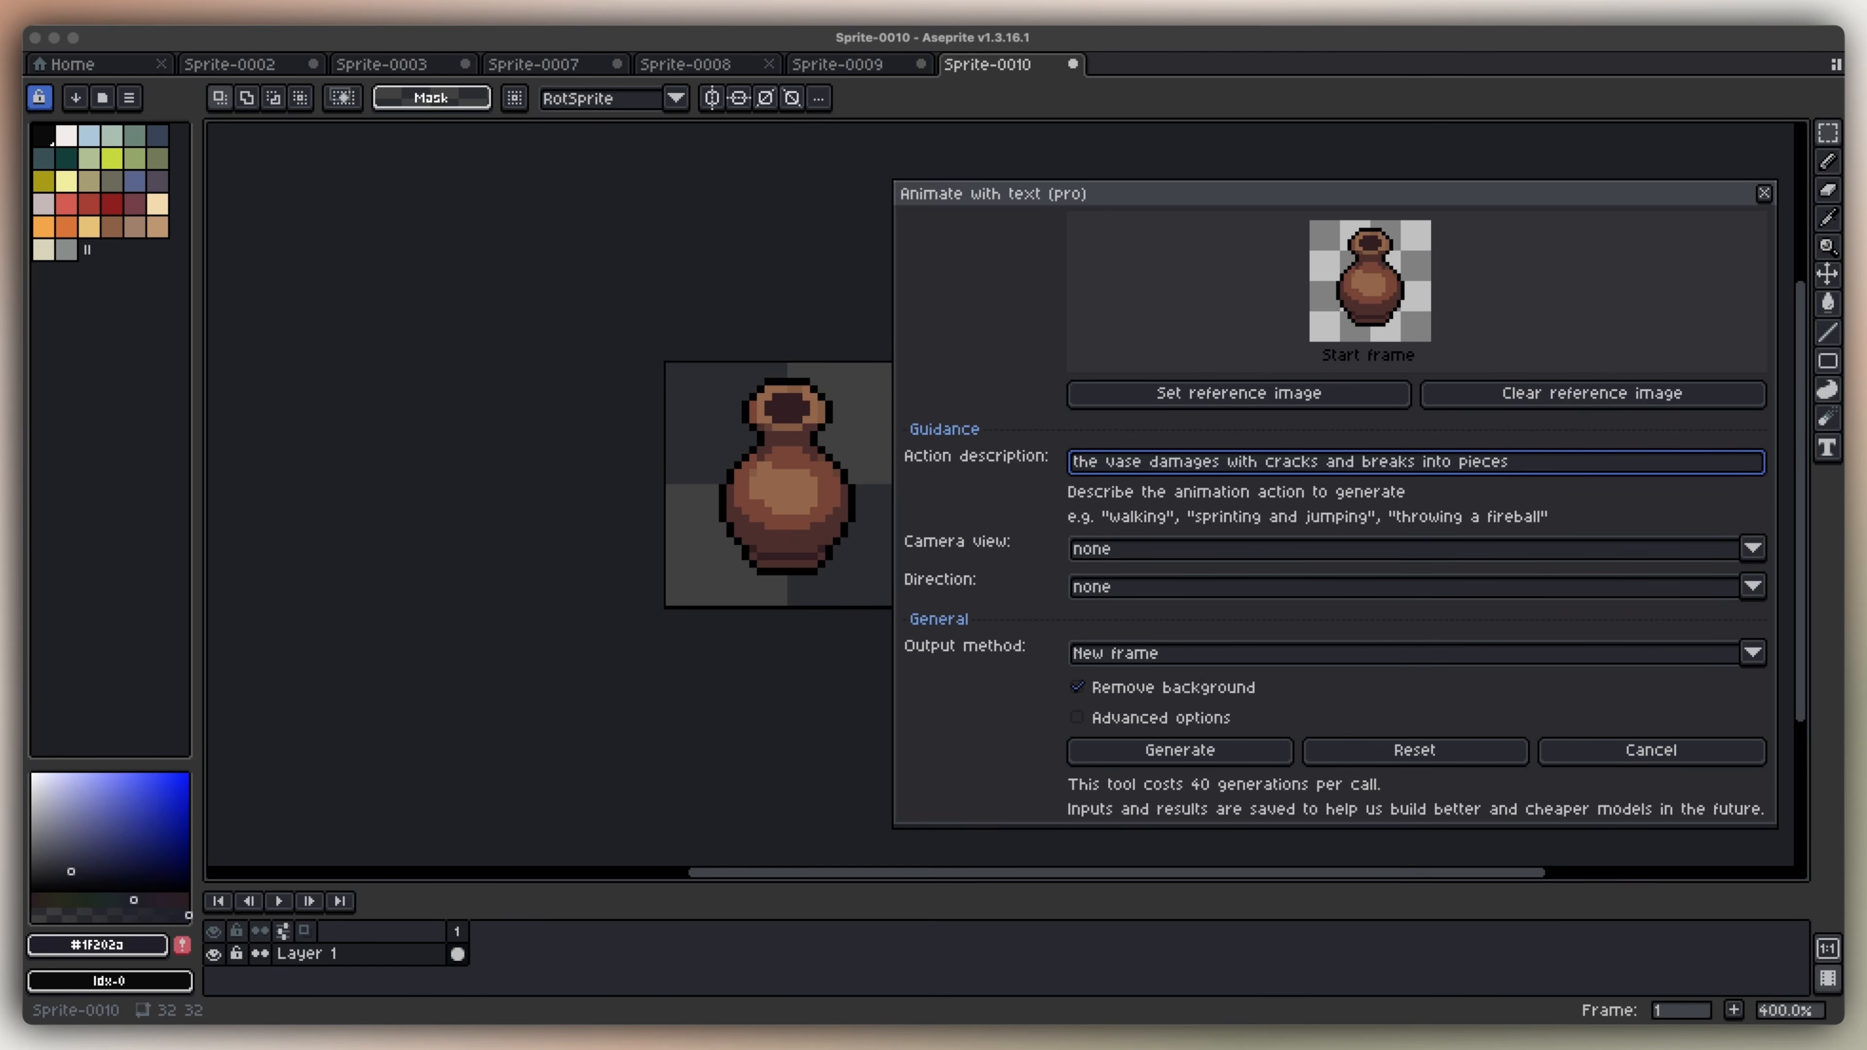
Generate the vase-breaking animation as new frames and step through them to the final rubble frame.
click(1198, 754)
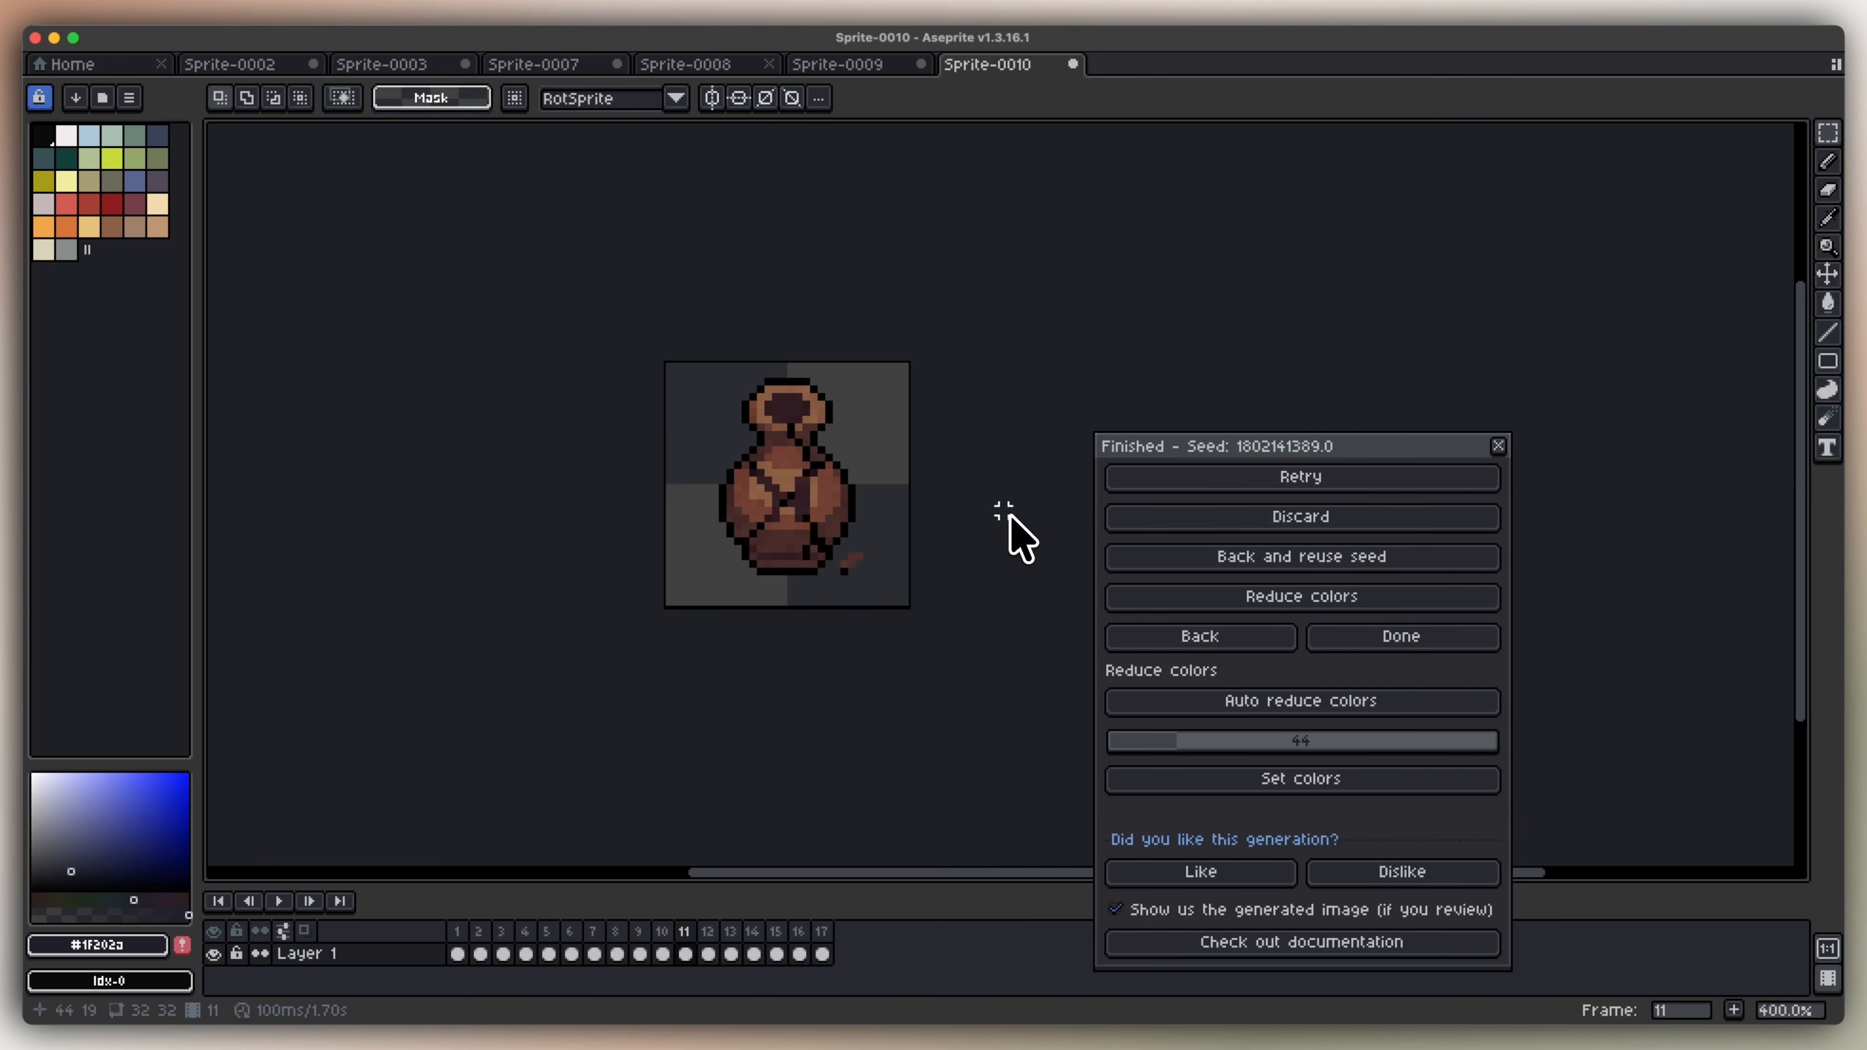
scroll(1013, 518, down, 1)
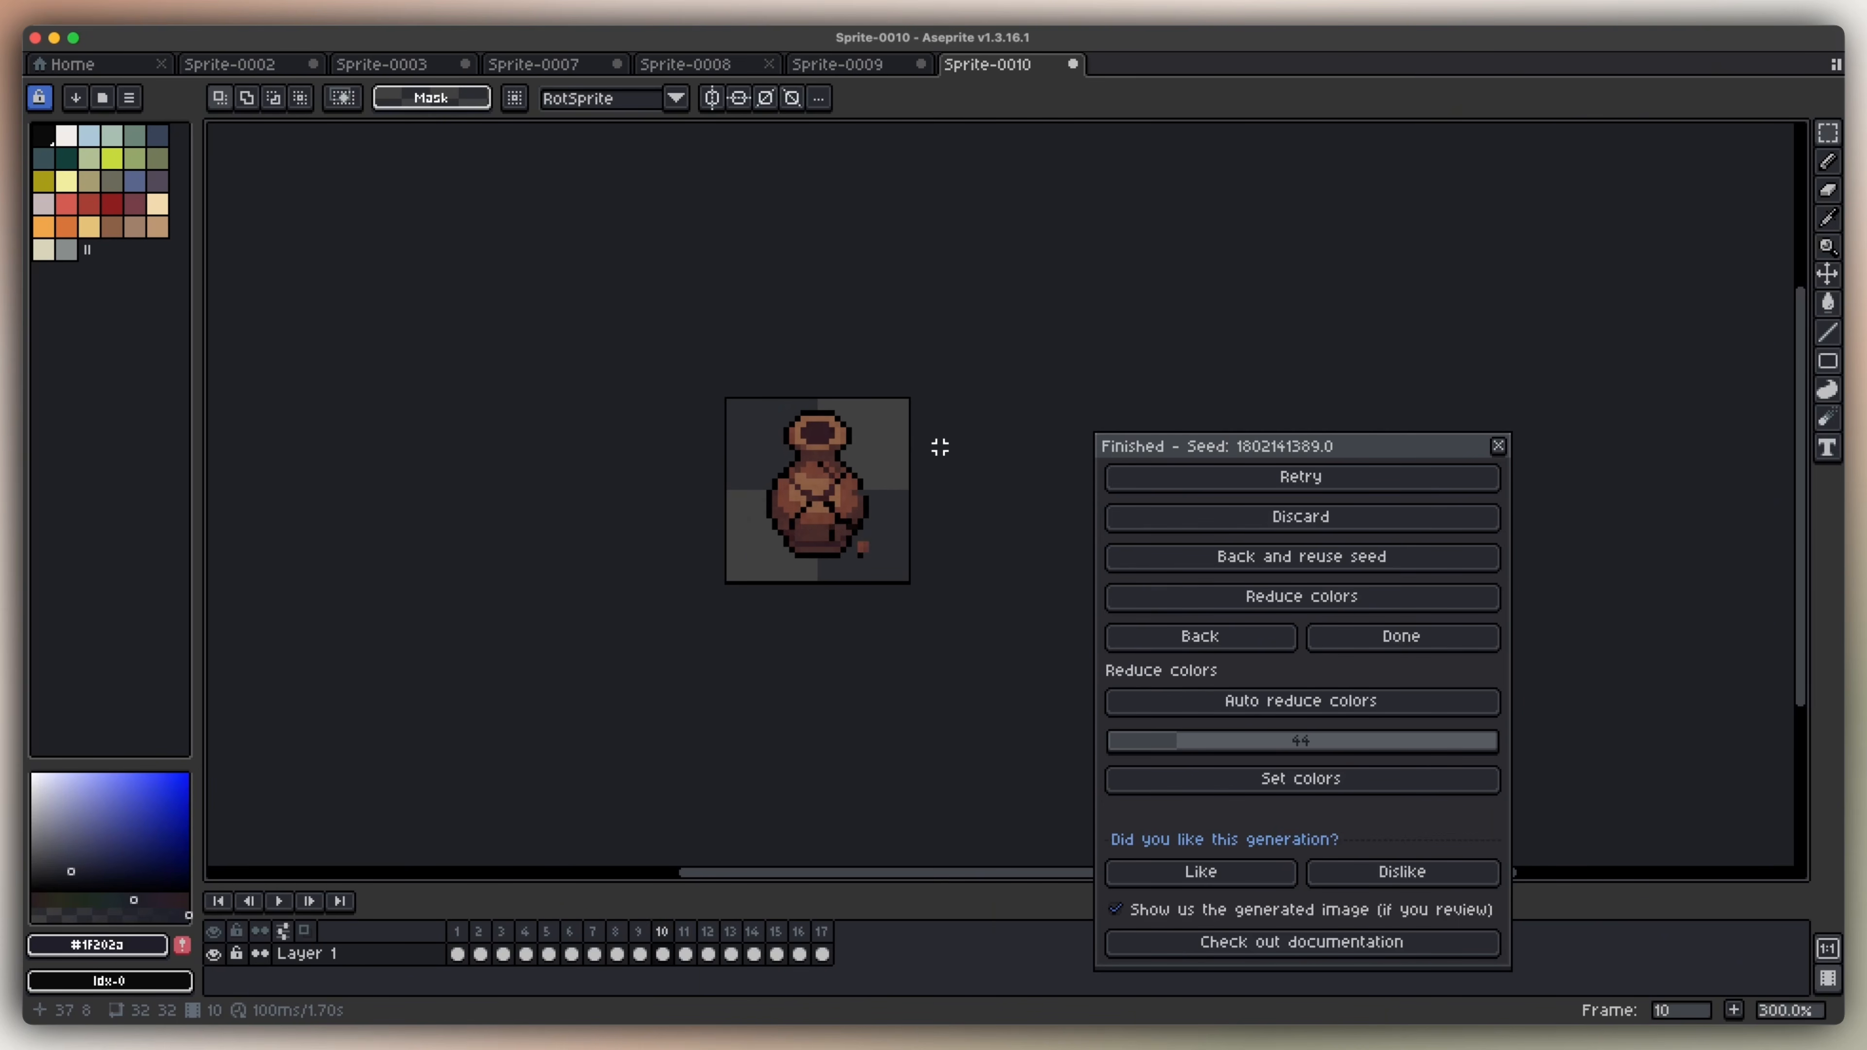
scroll(941, 447, down, 1)
key(Left)
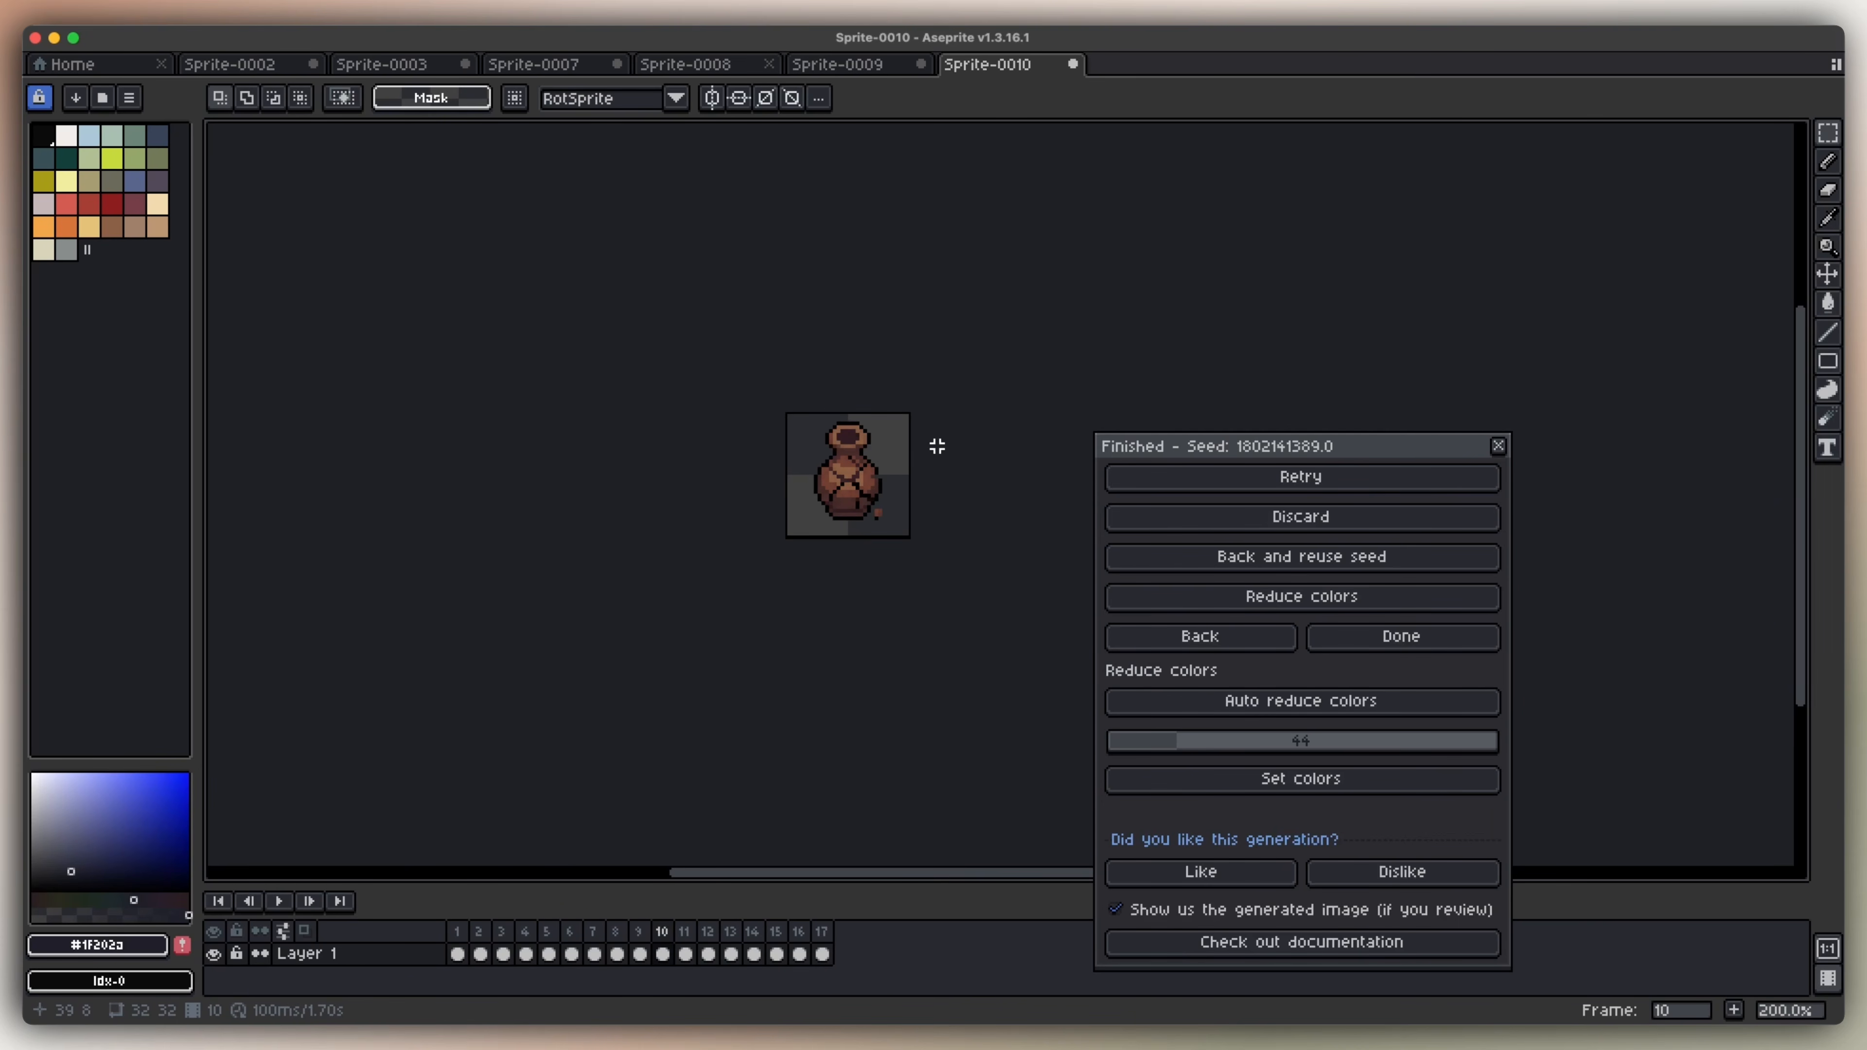
key(Right)
key(Right)
key(Right)
key(Right)
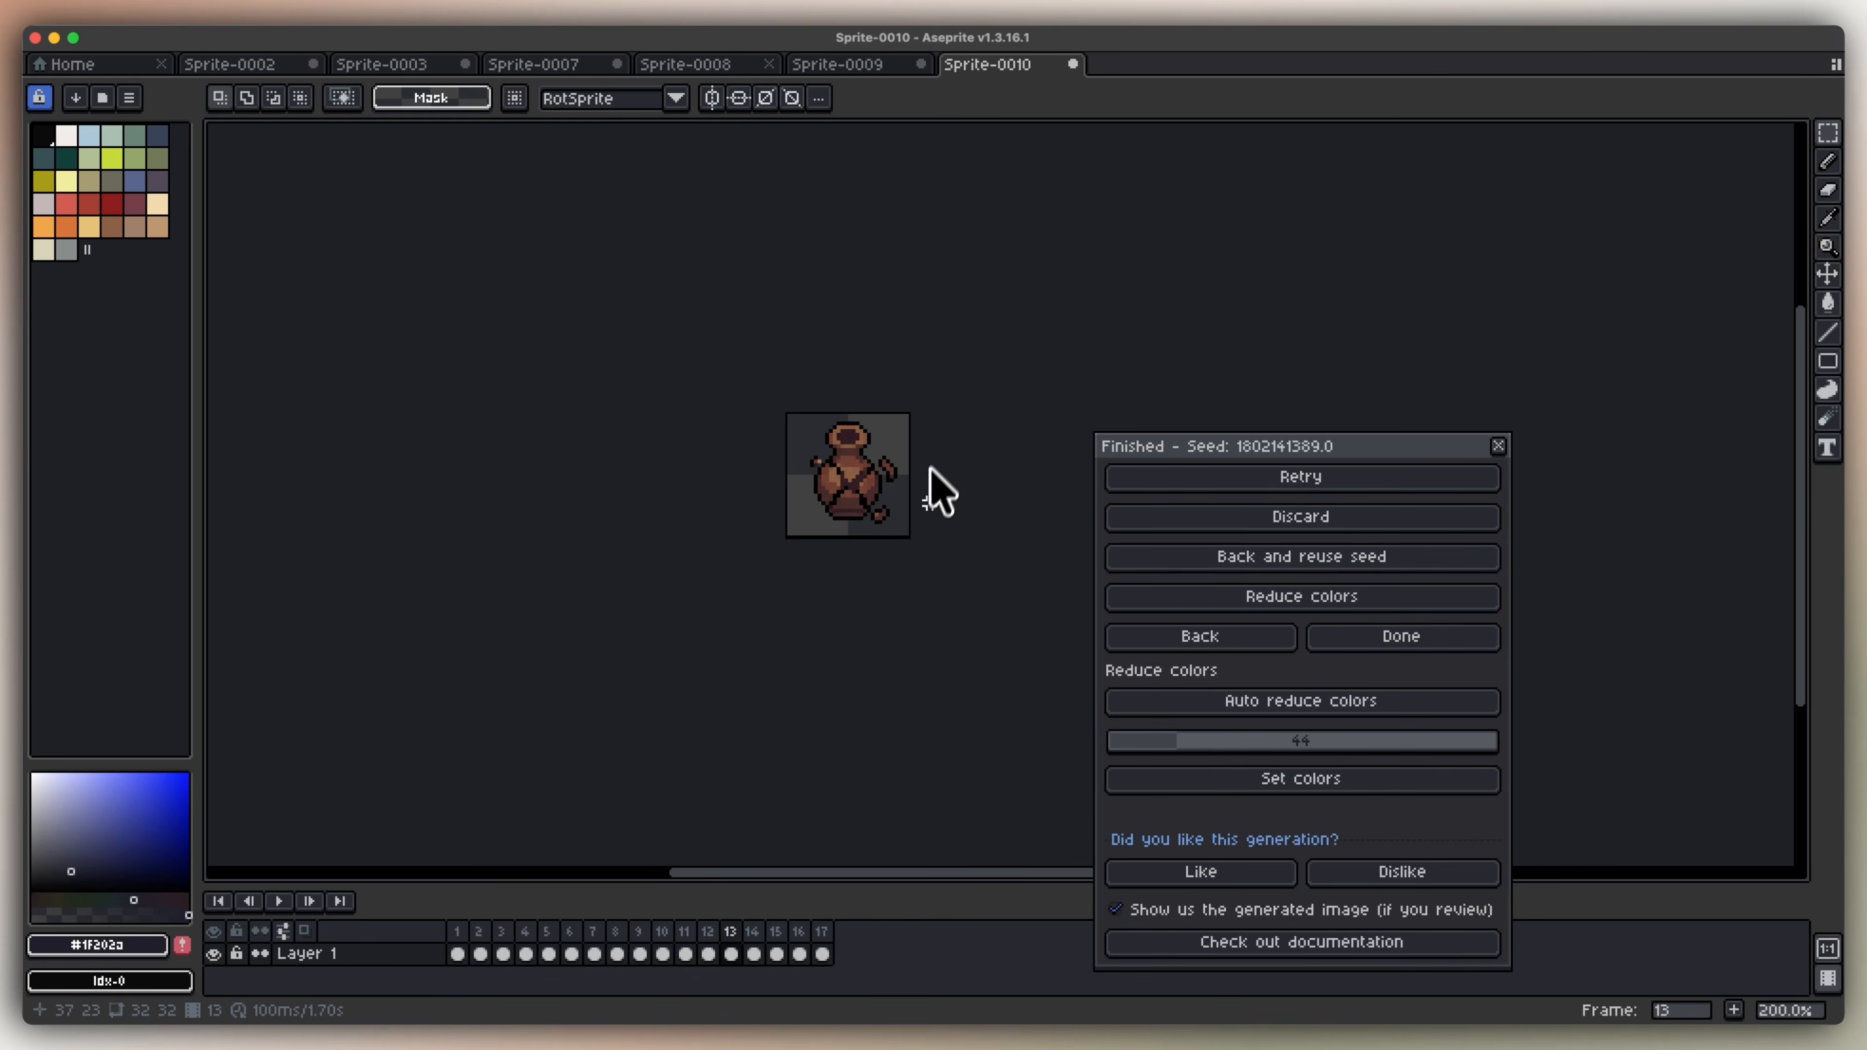
key(Right)
key(Right)
key(Right)
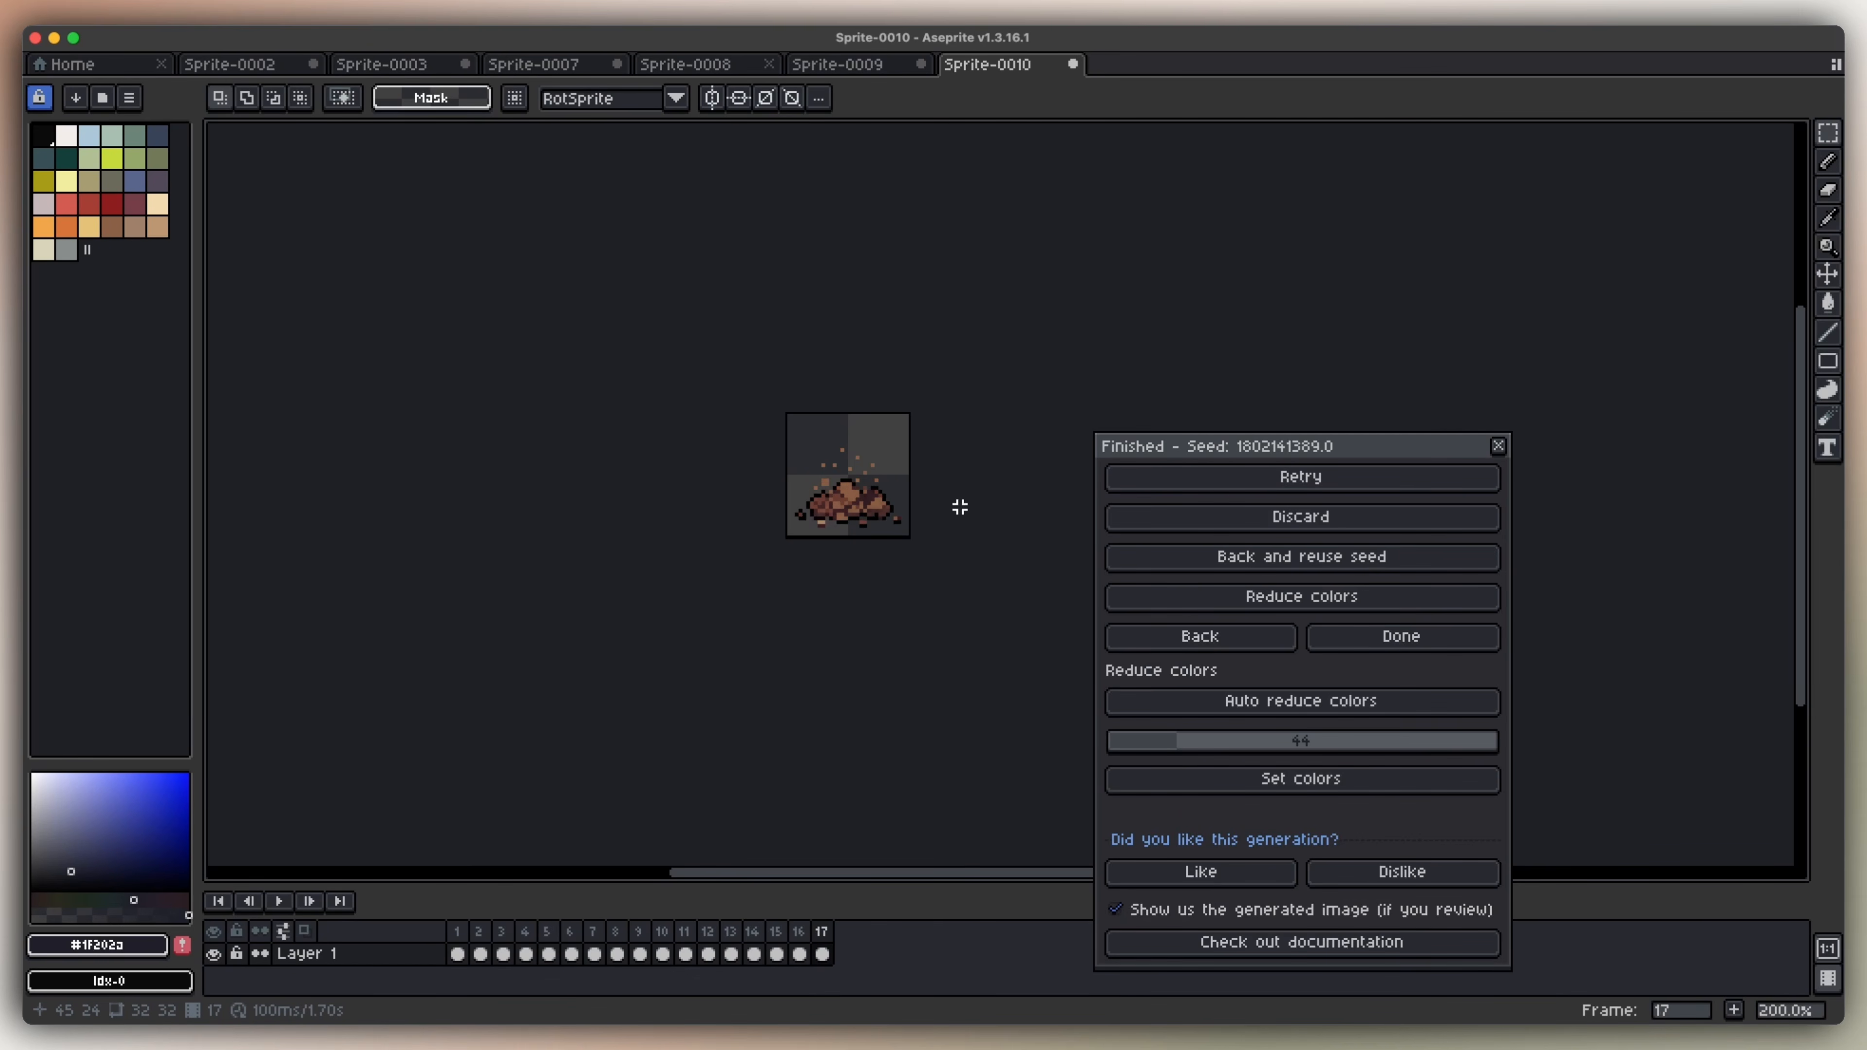
Compare the final rubble frame with the collapsing vase frames just before it.
key(Left)
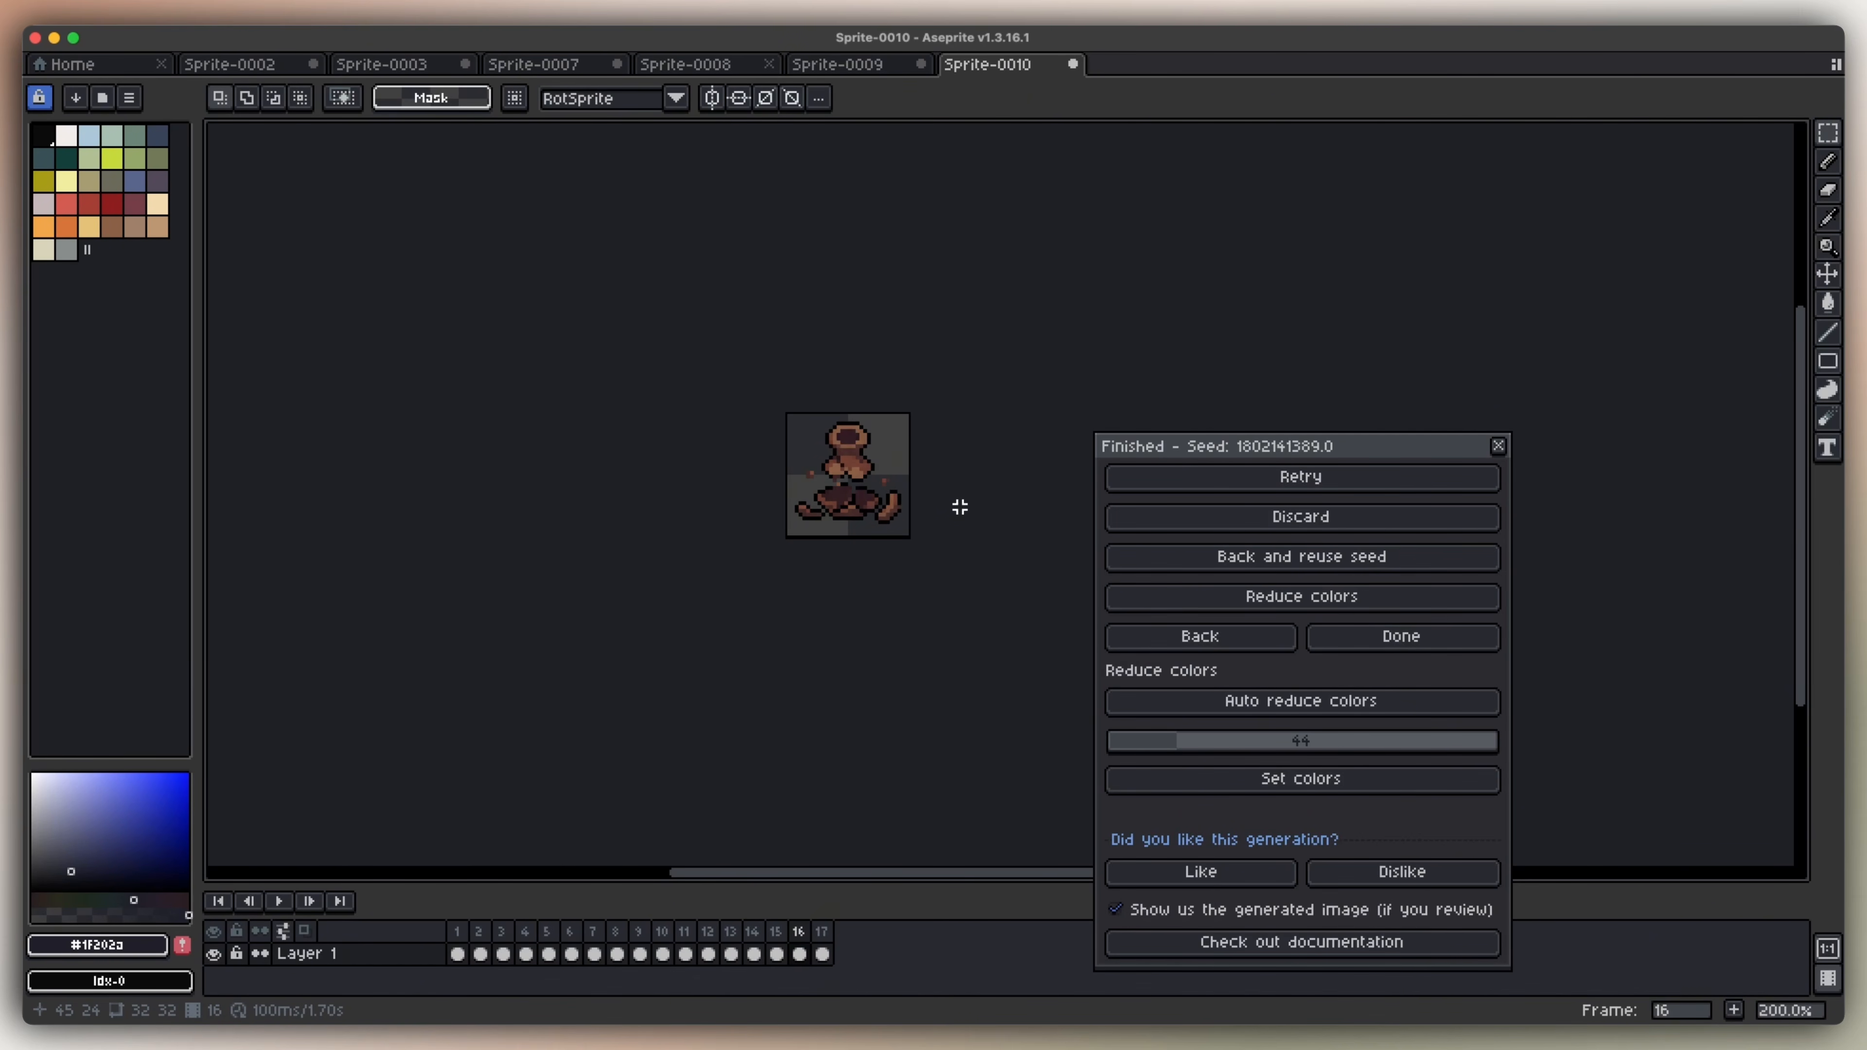
key(Right)
key(Left)
key(Right)
key(Left)
key(Left)
key(Right)
key(Right)
Delete frame 2 and then frame 4 from the start of the vase animation.
click(478, 954)
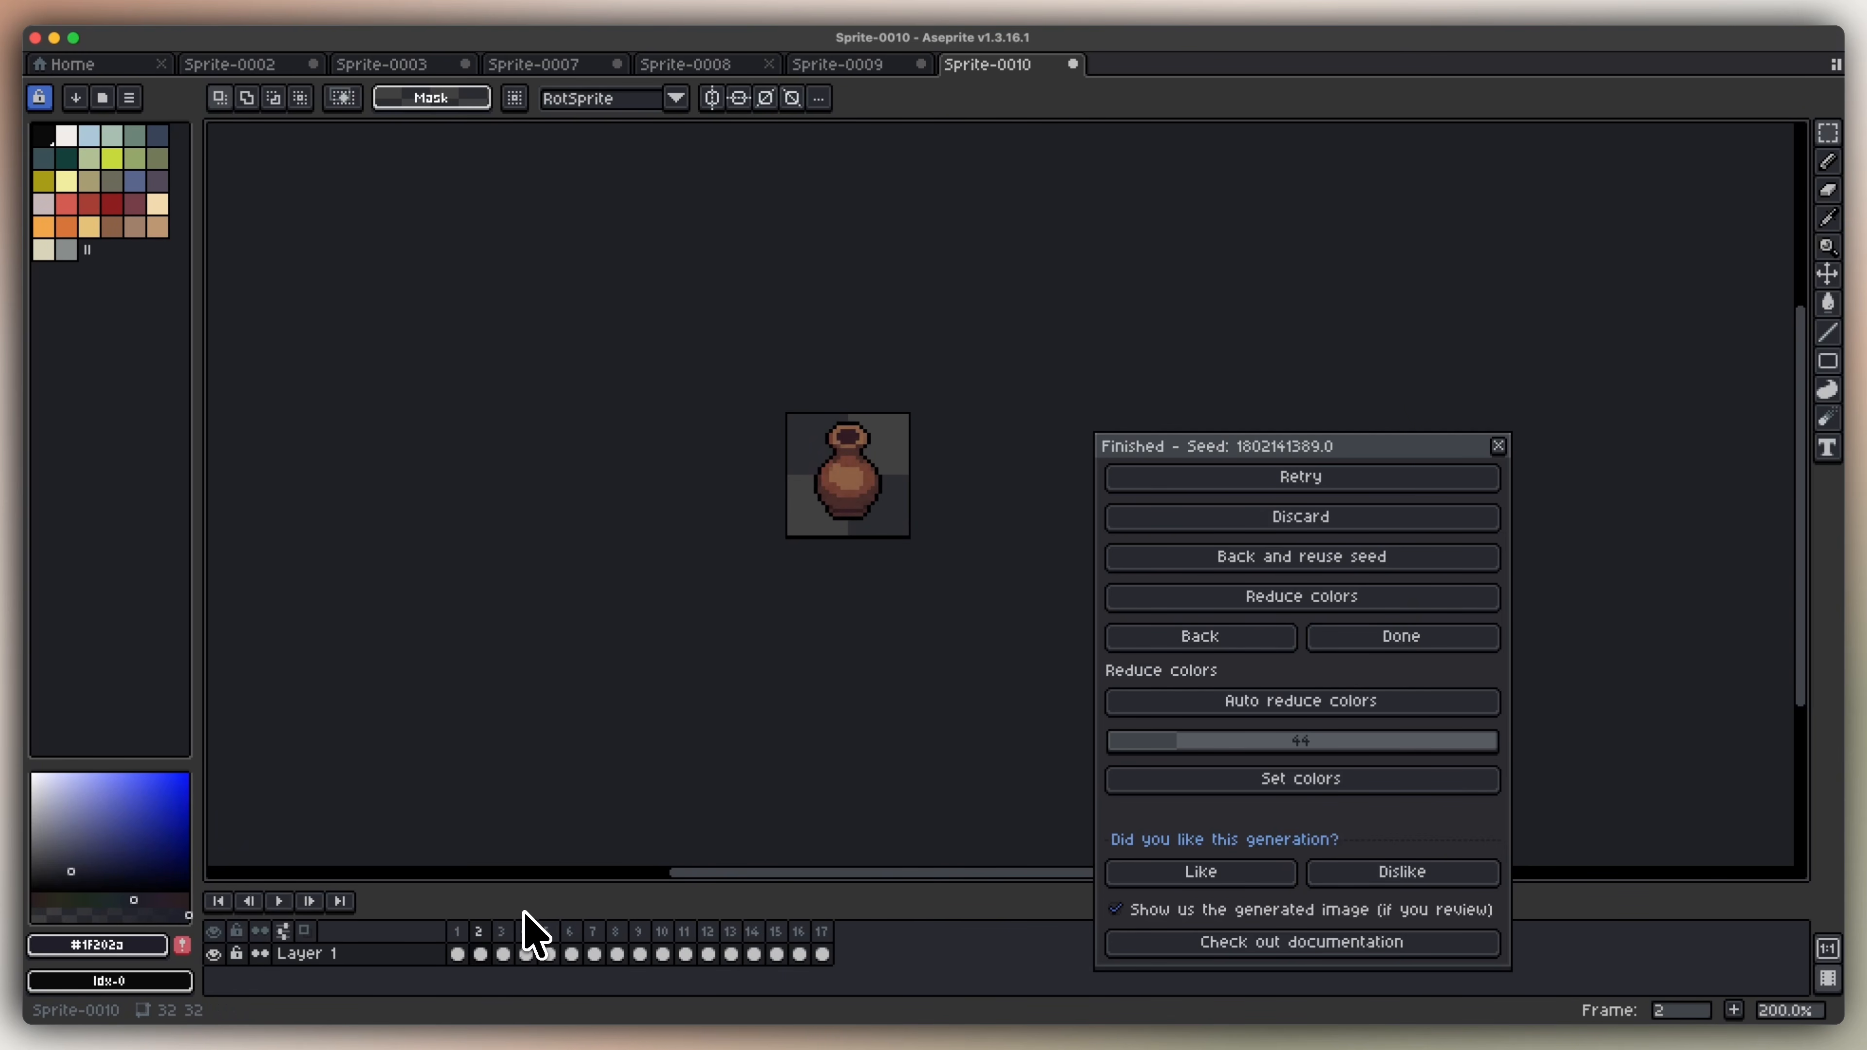
key(alt+c)
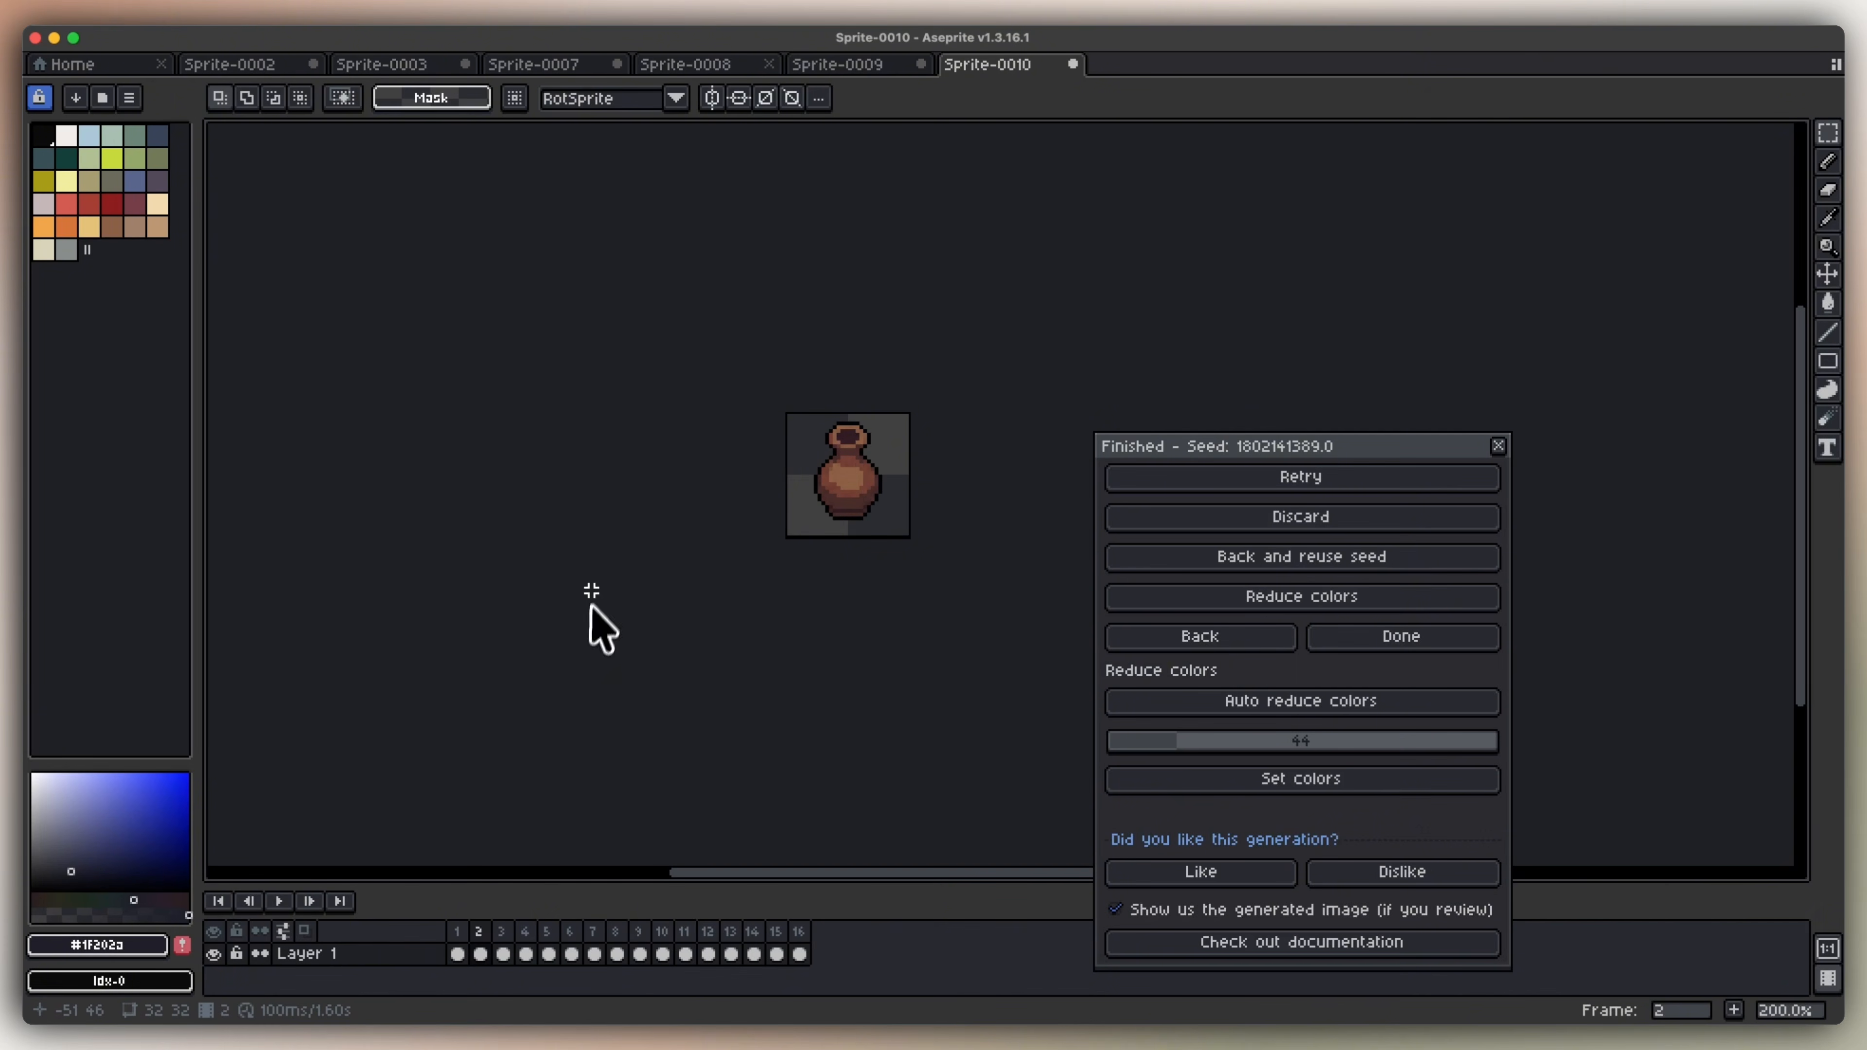
click(529, 938)
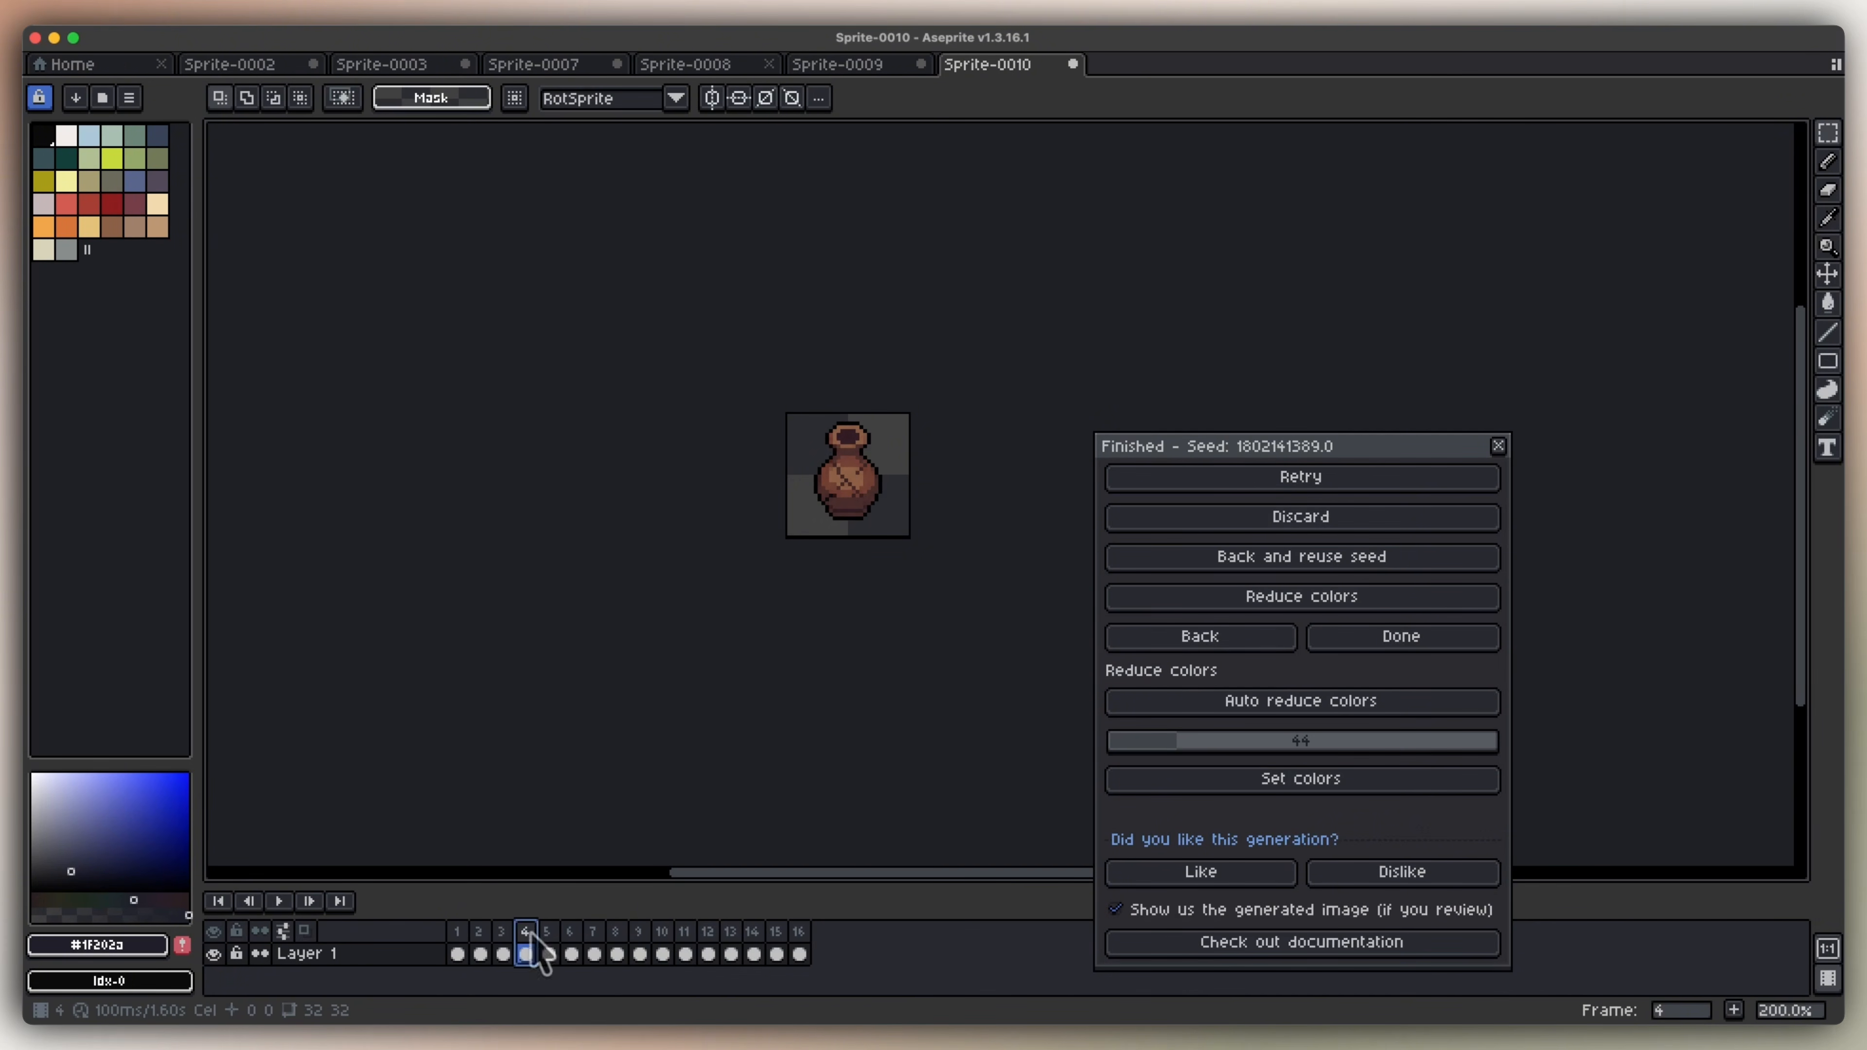
key(alt+c)
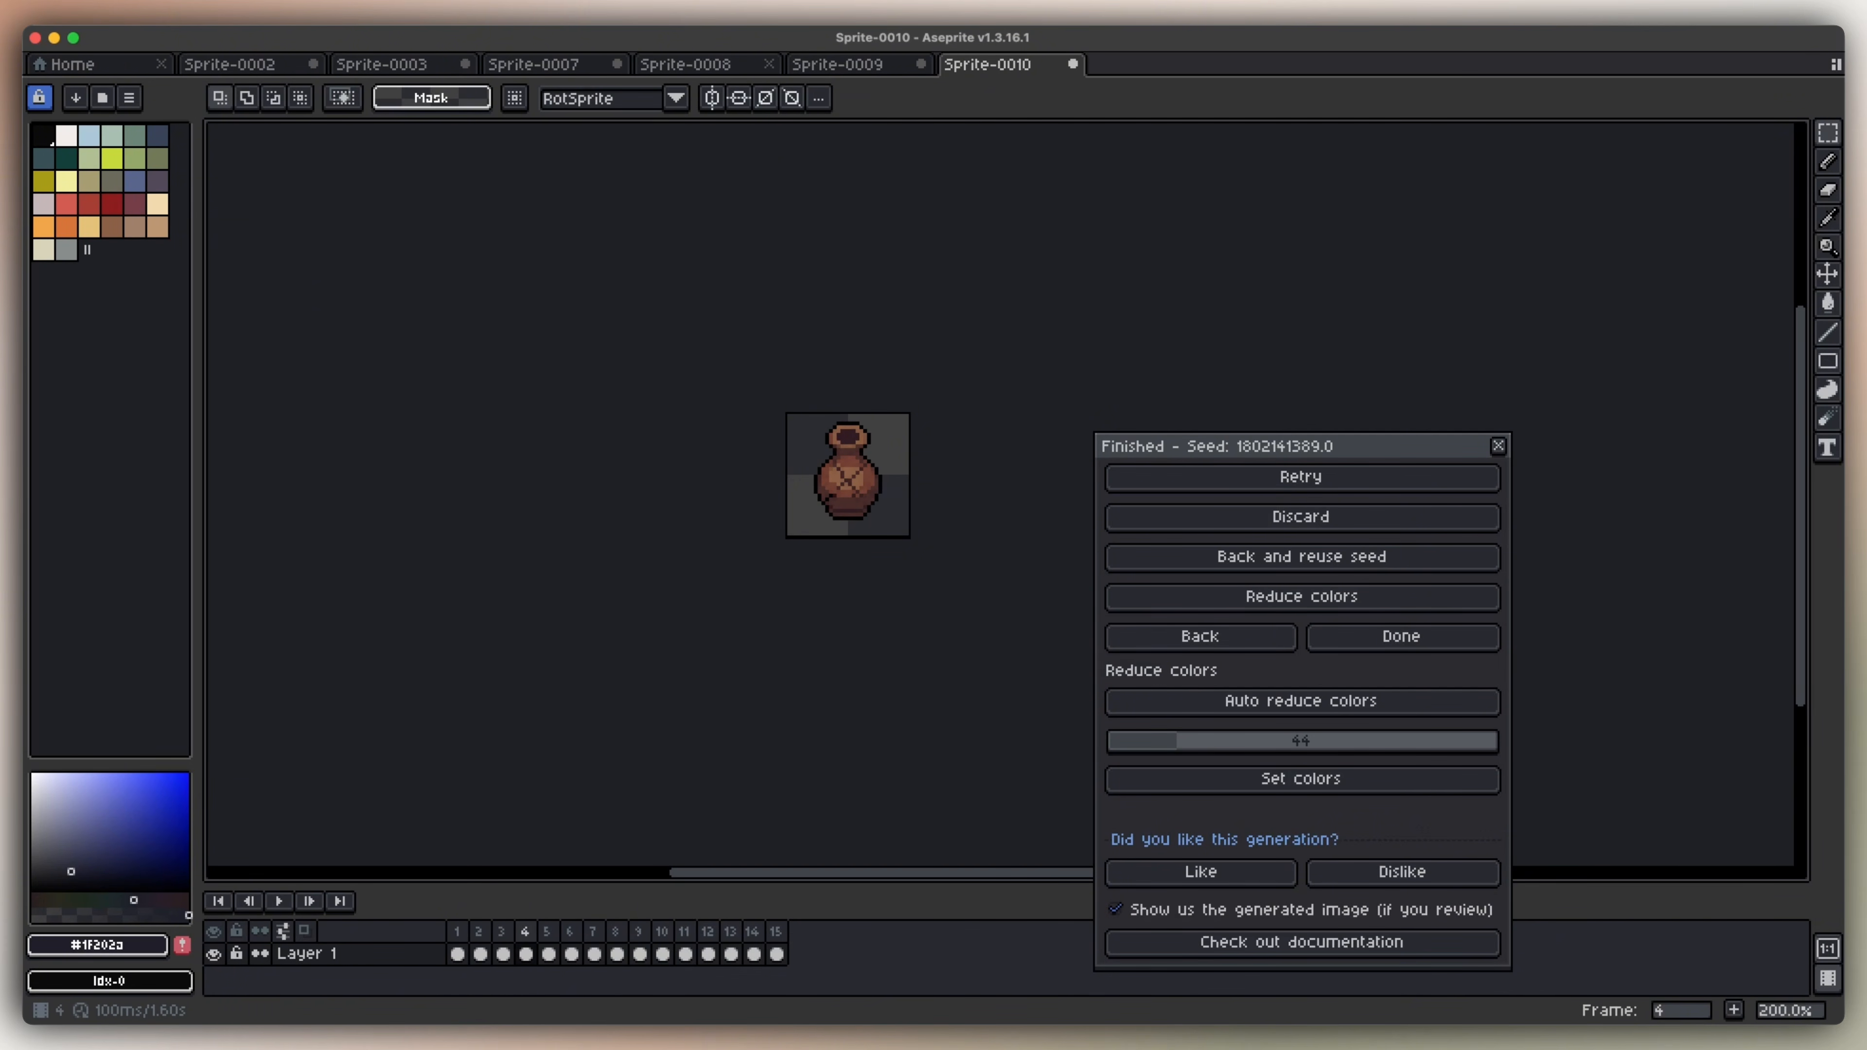
Erase the stray debris pixels beside the lower part of the vase in frame 5.
scroll(868, 560, up, 3)
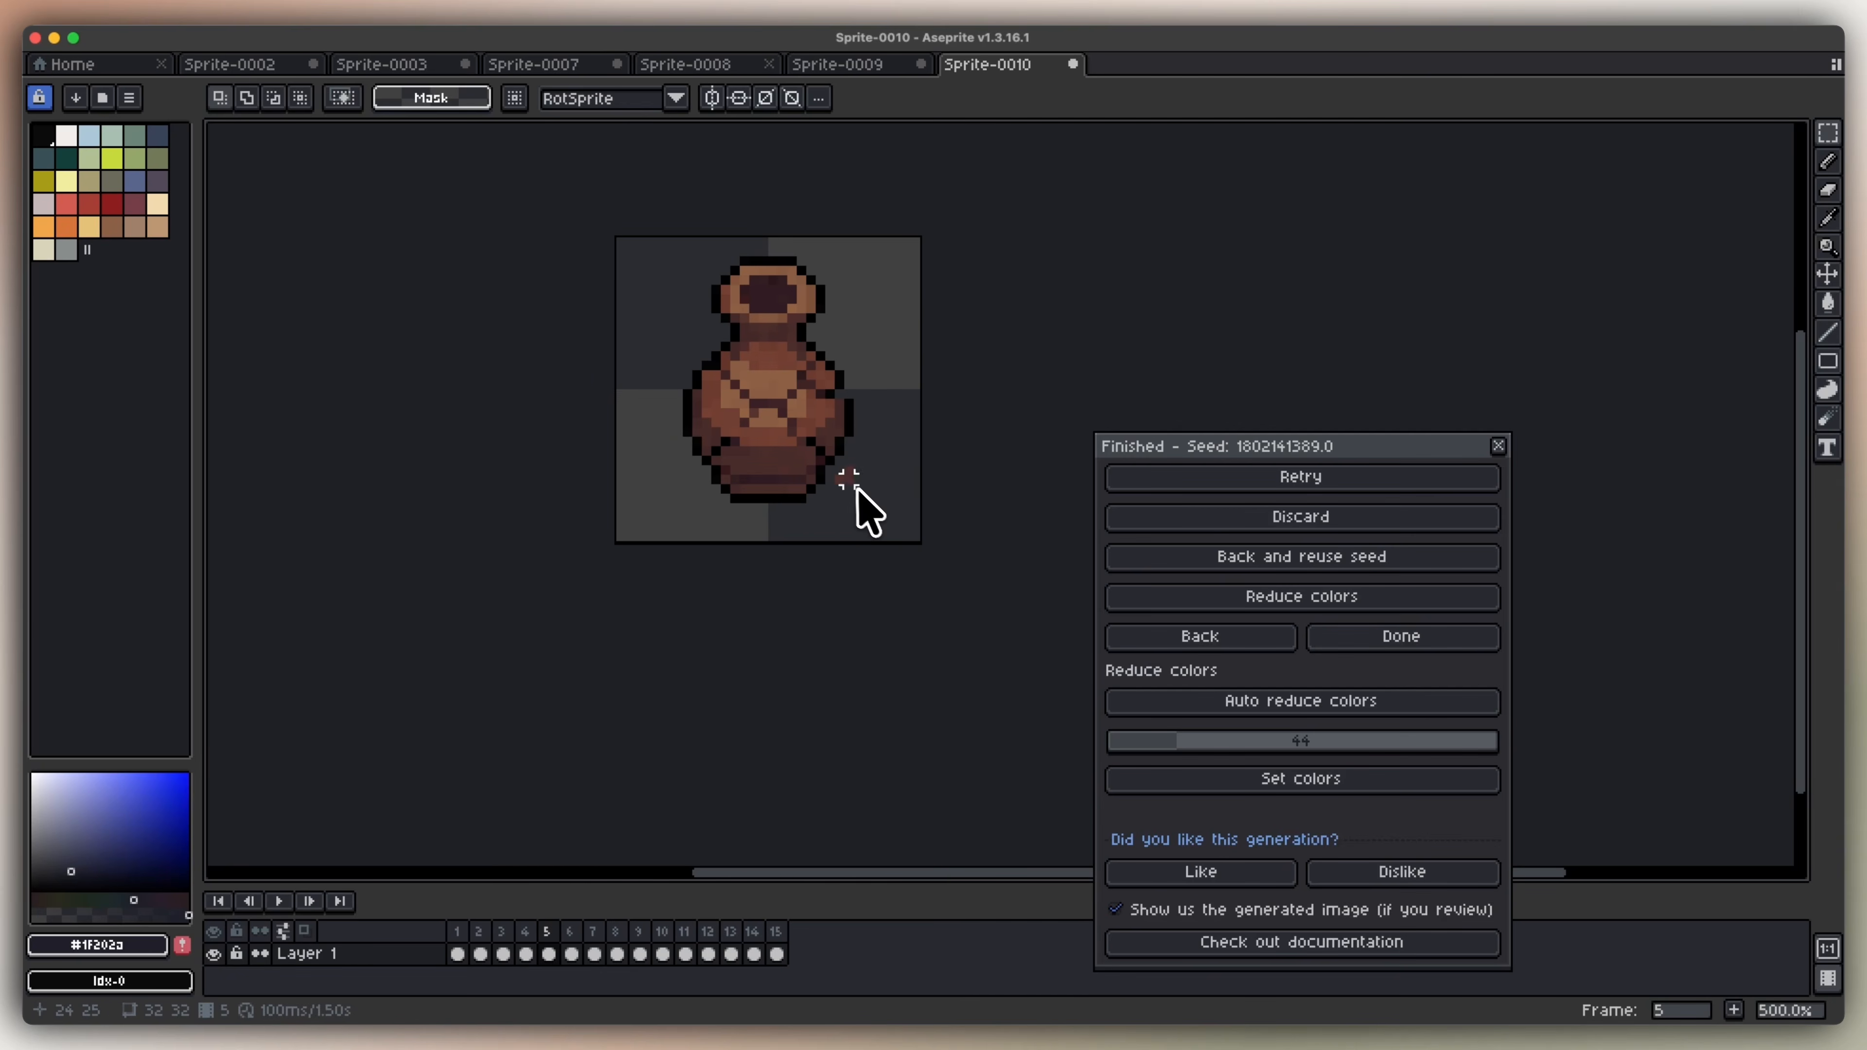
key(b)
key(b)
key(super+z)
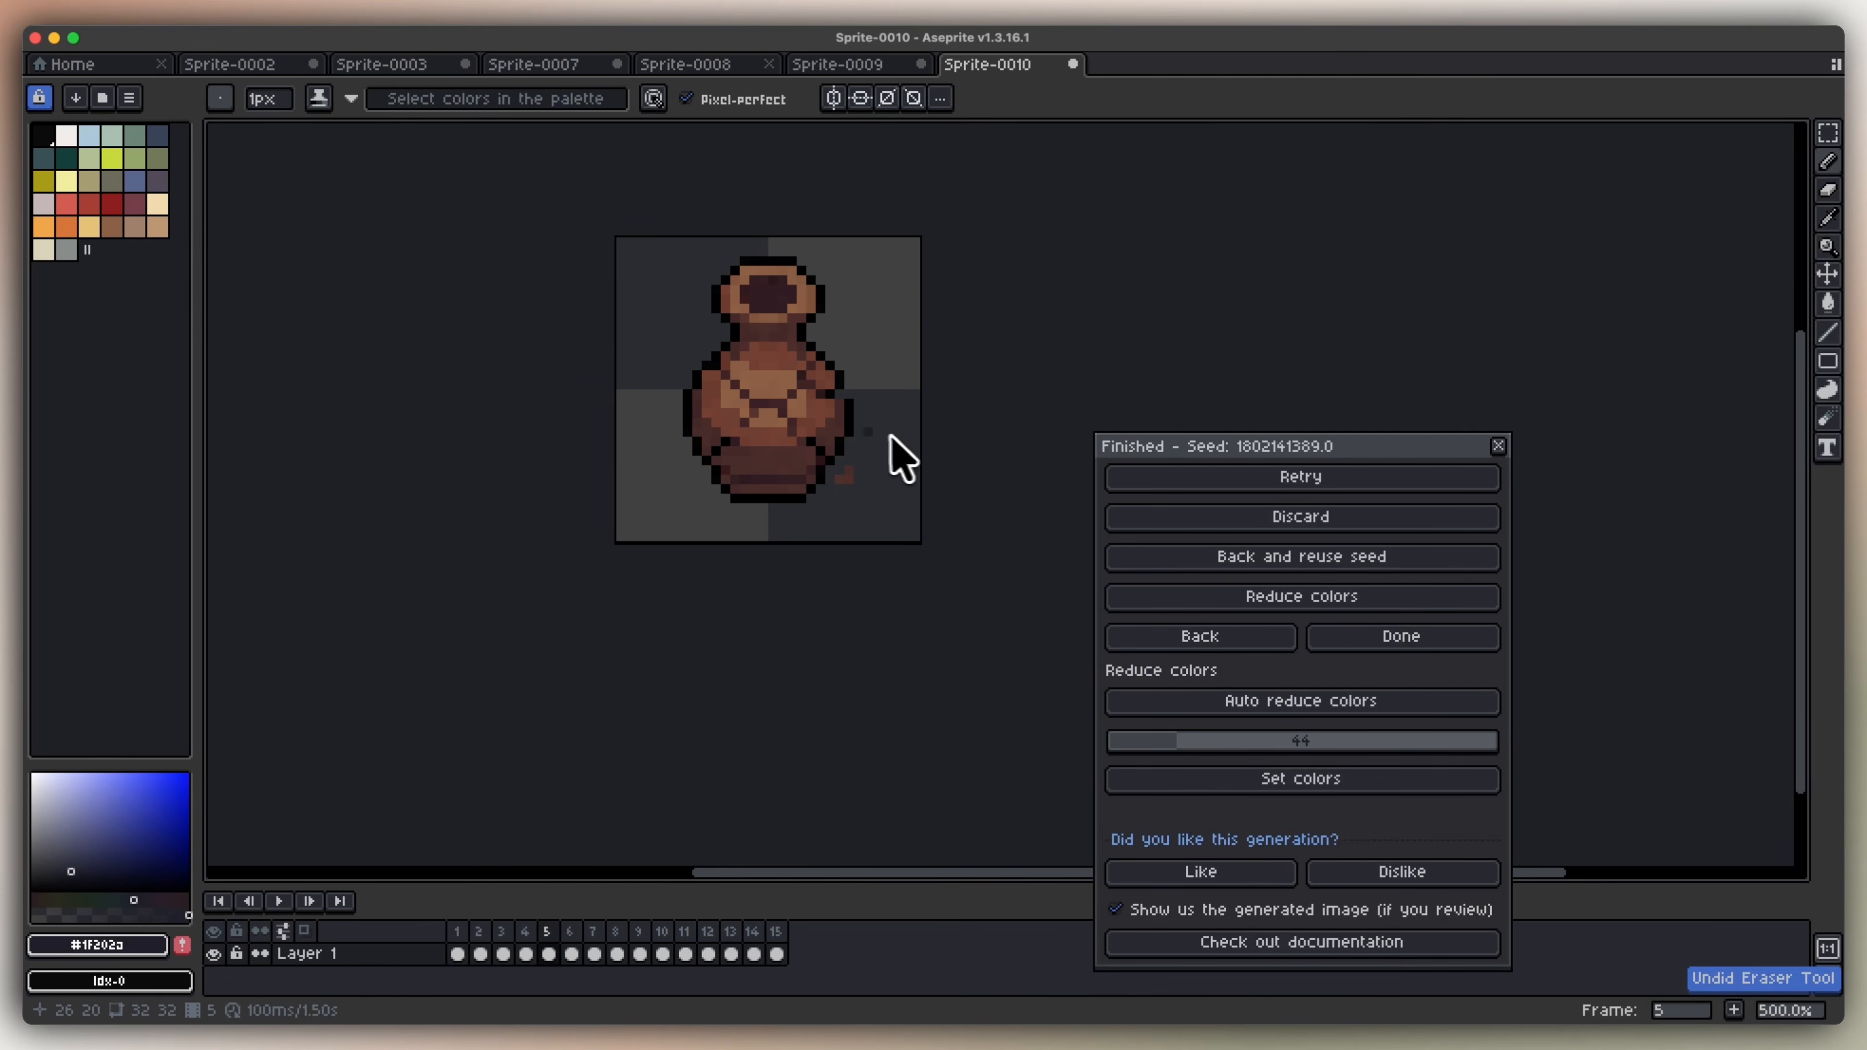
scroll(920, 426, down, 2)
scroll(919, 432, up, 1)
scroll(898, 430, up, 1)
key(e)
click(866, 468)
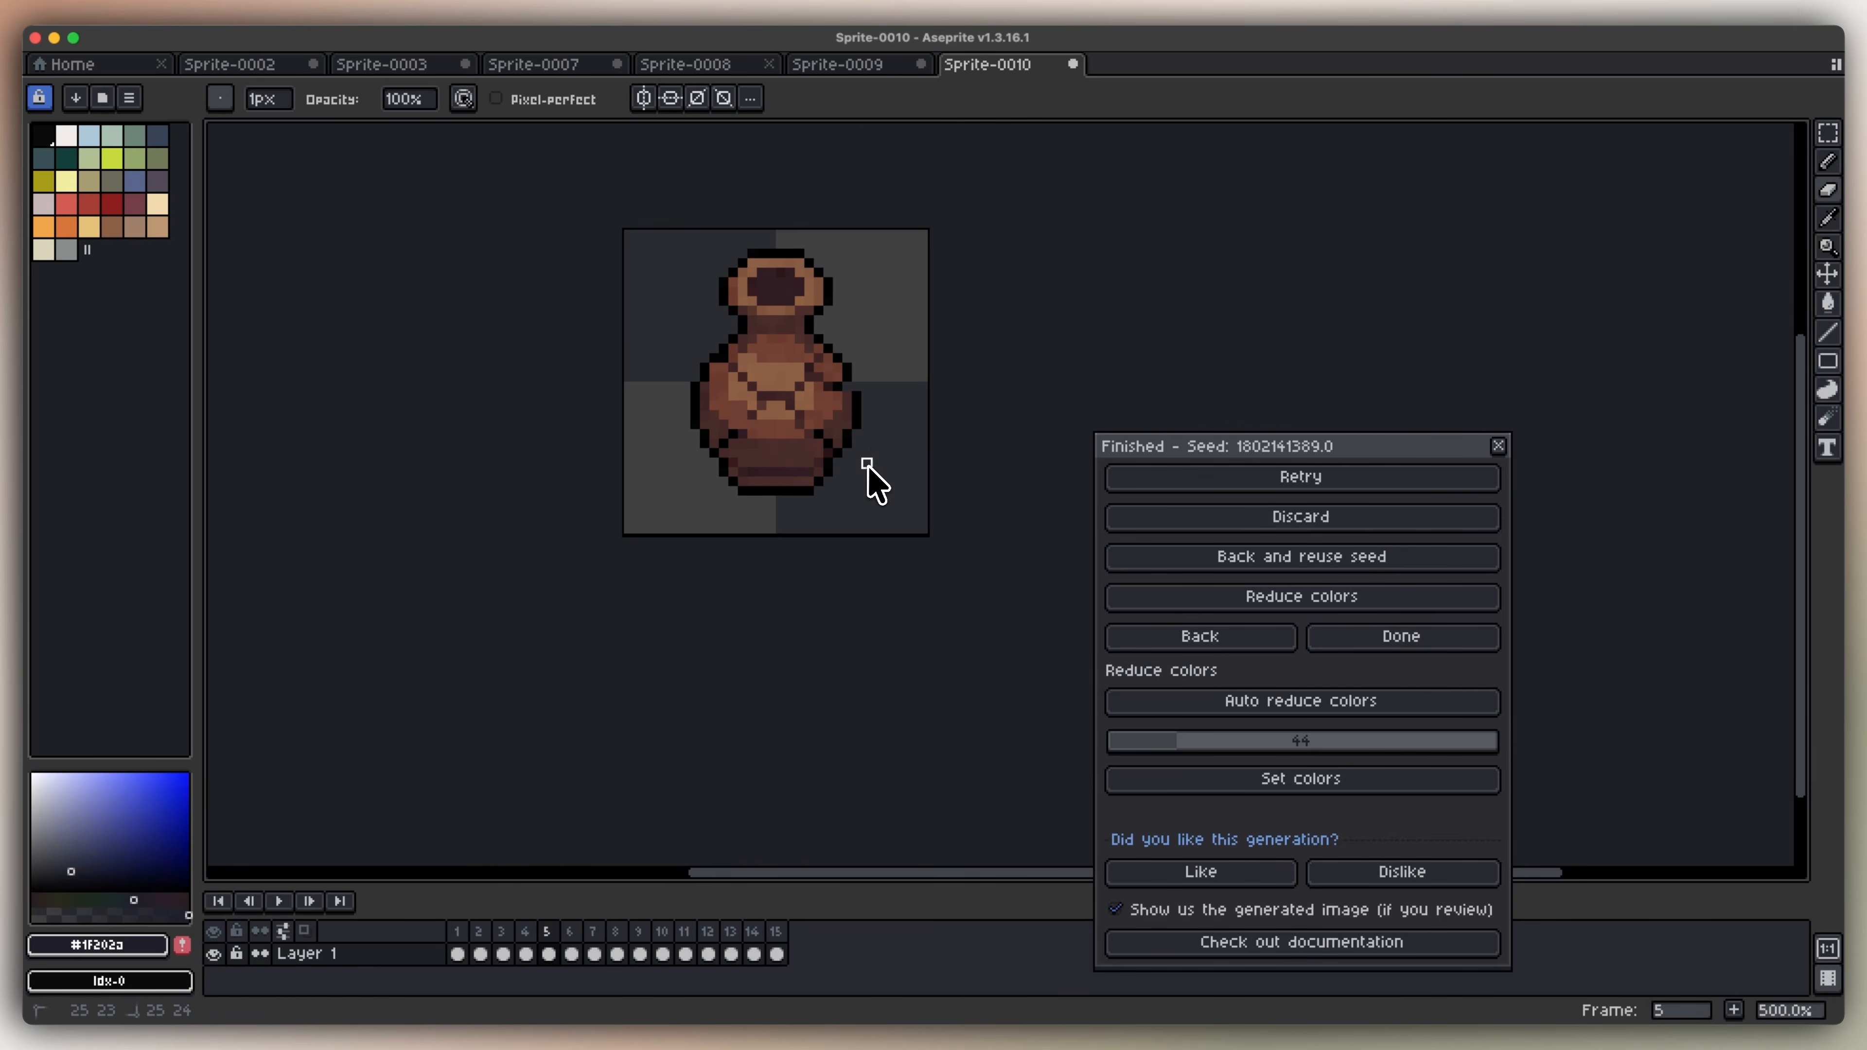
Sample the black outline and then the dark crack colour #2a181b from the vase in frame 5.
scroll(872, 467, down, 2)
scroll(866, 440, up, 5)
alt+click(861, 402)
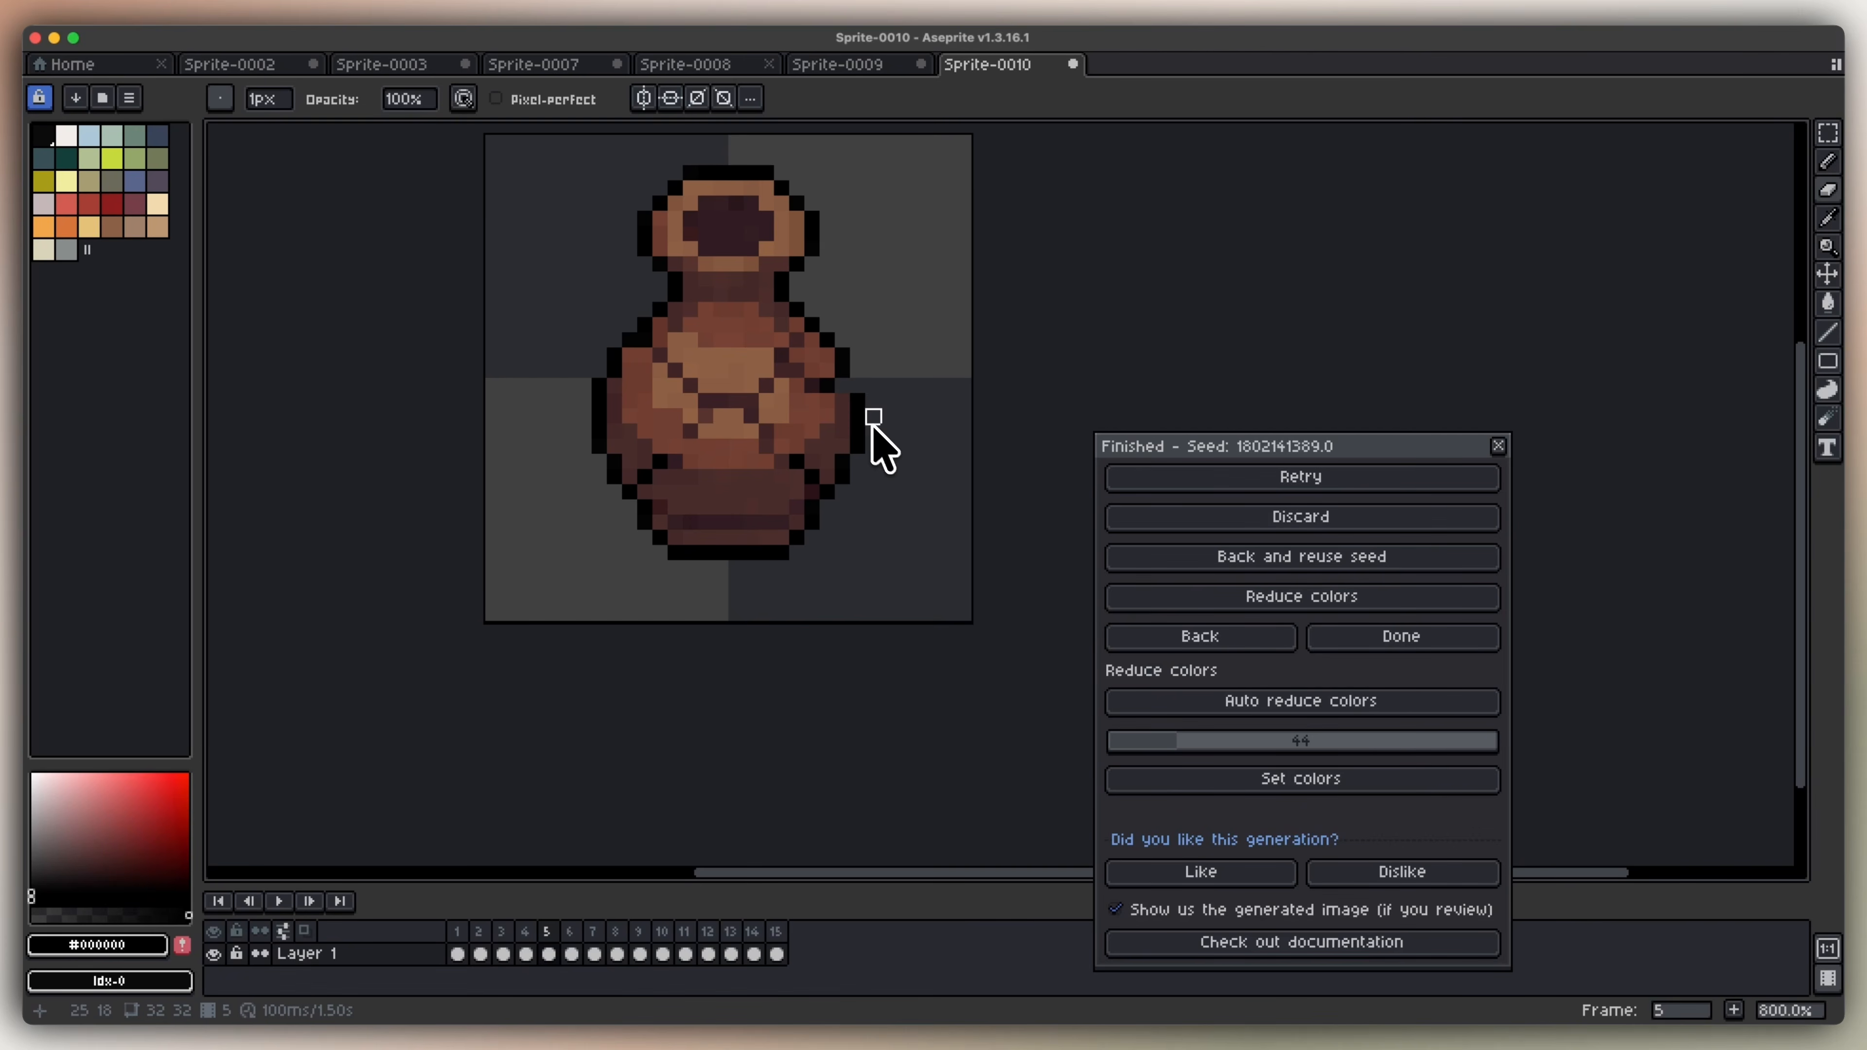
alt+click(811, 390)
scroll(845, 434, down, 4)
key(comma)
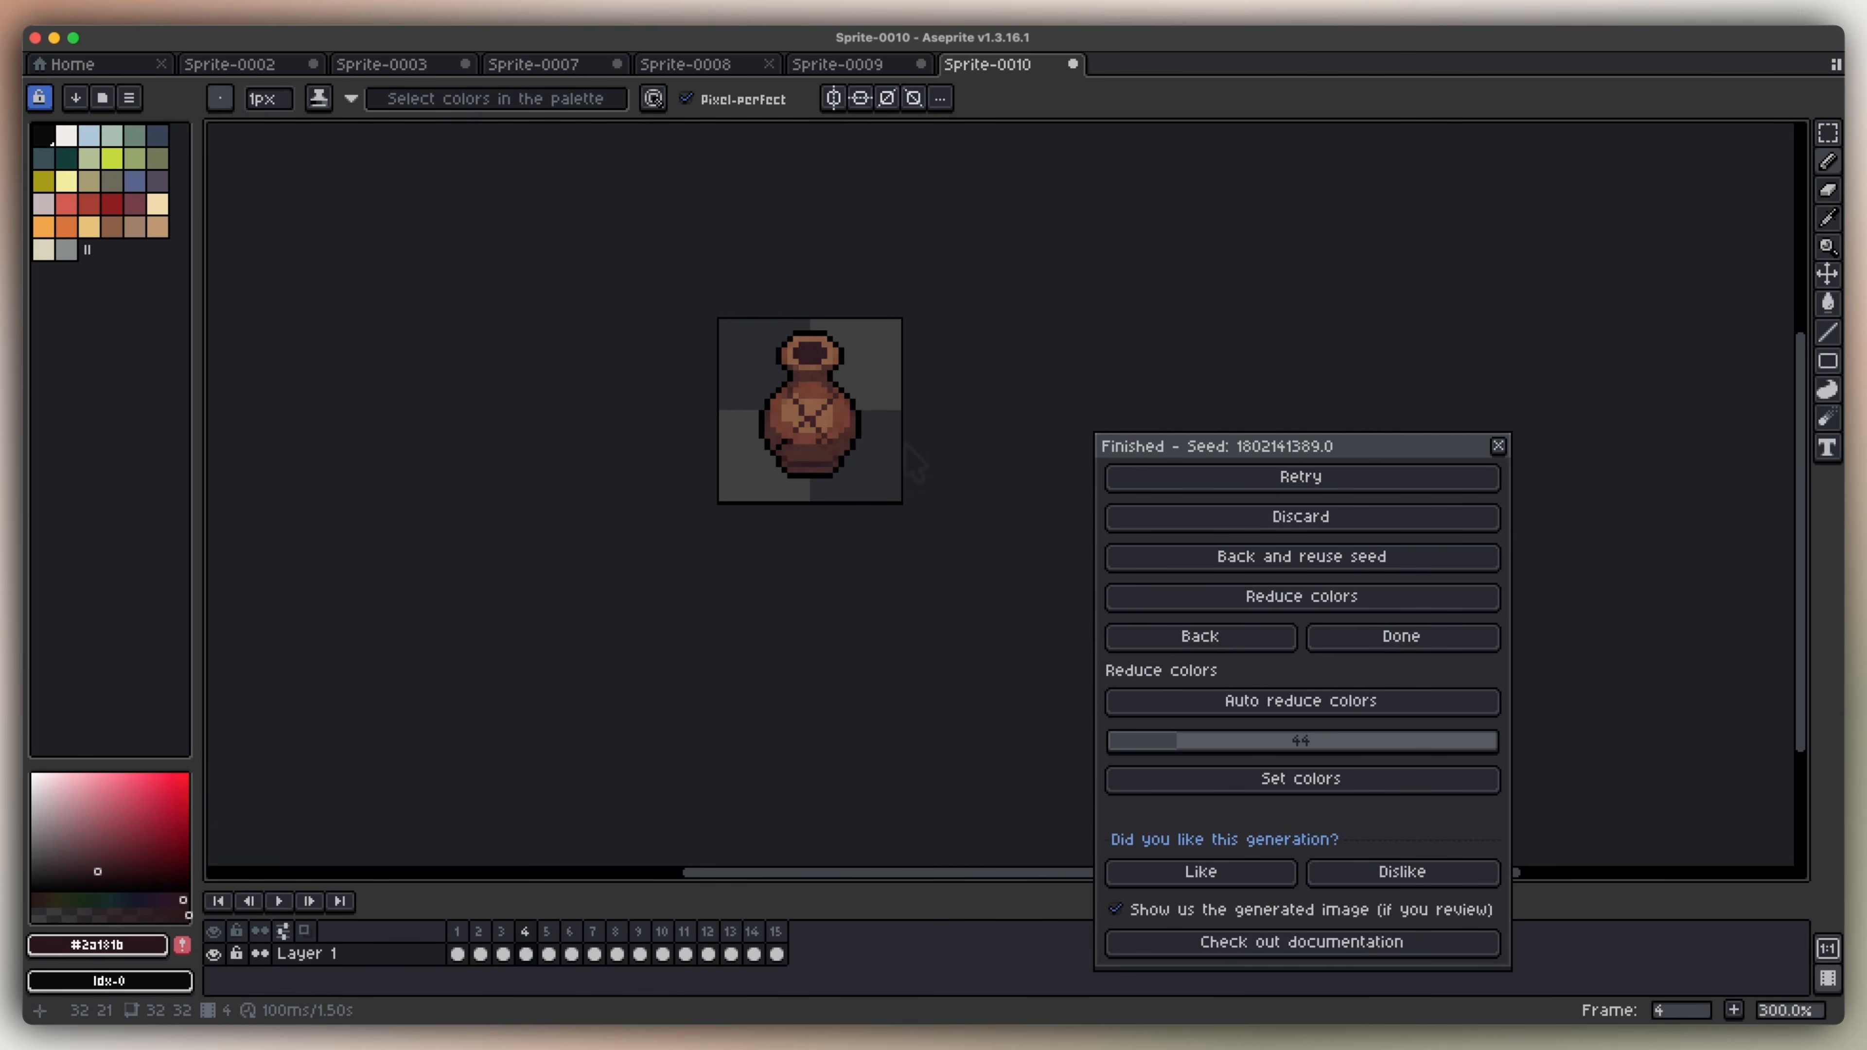
Step back and forth through the vase animation frames to examine how the cracking and collapse progress.
key(period)
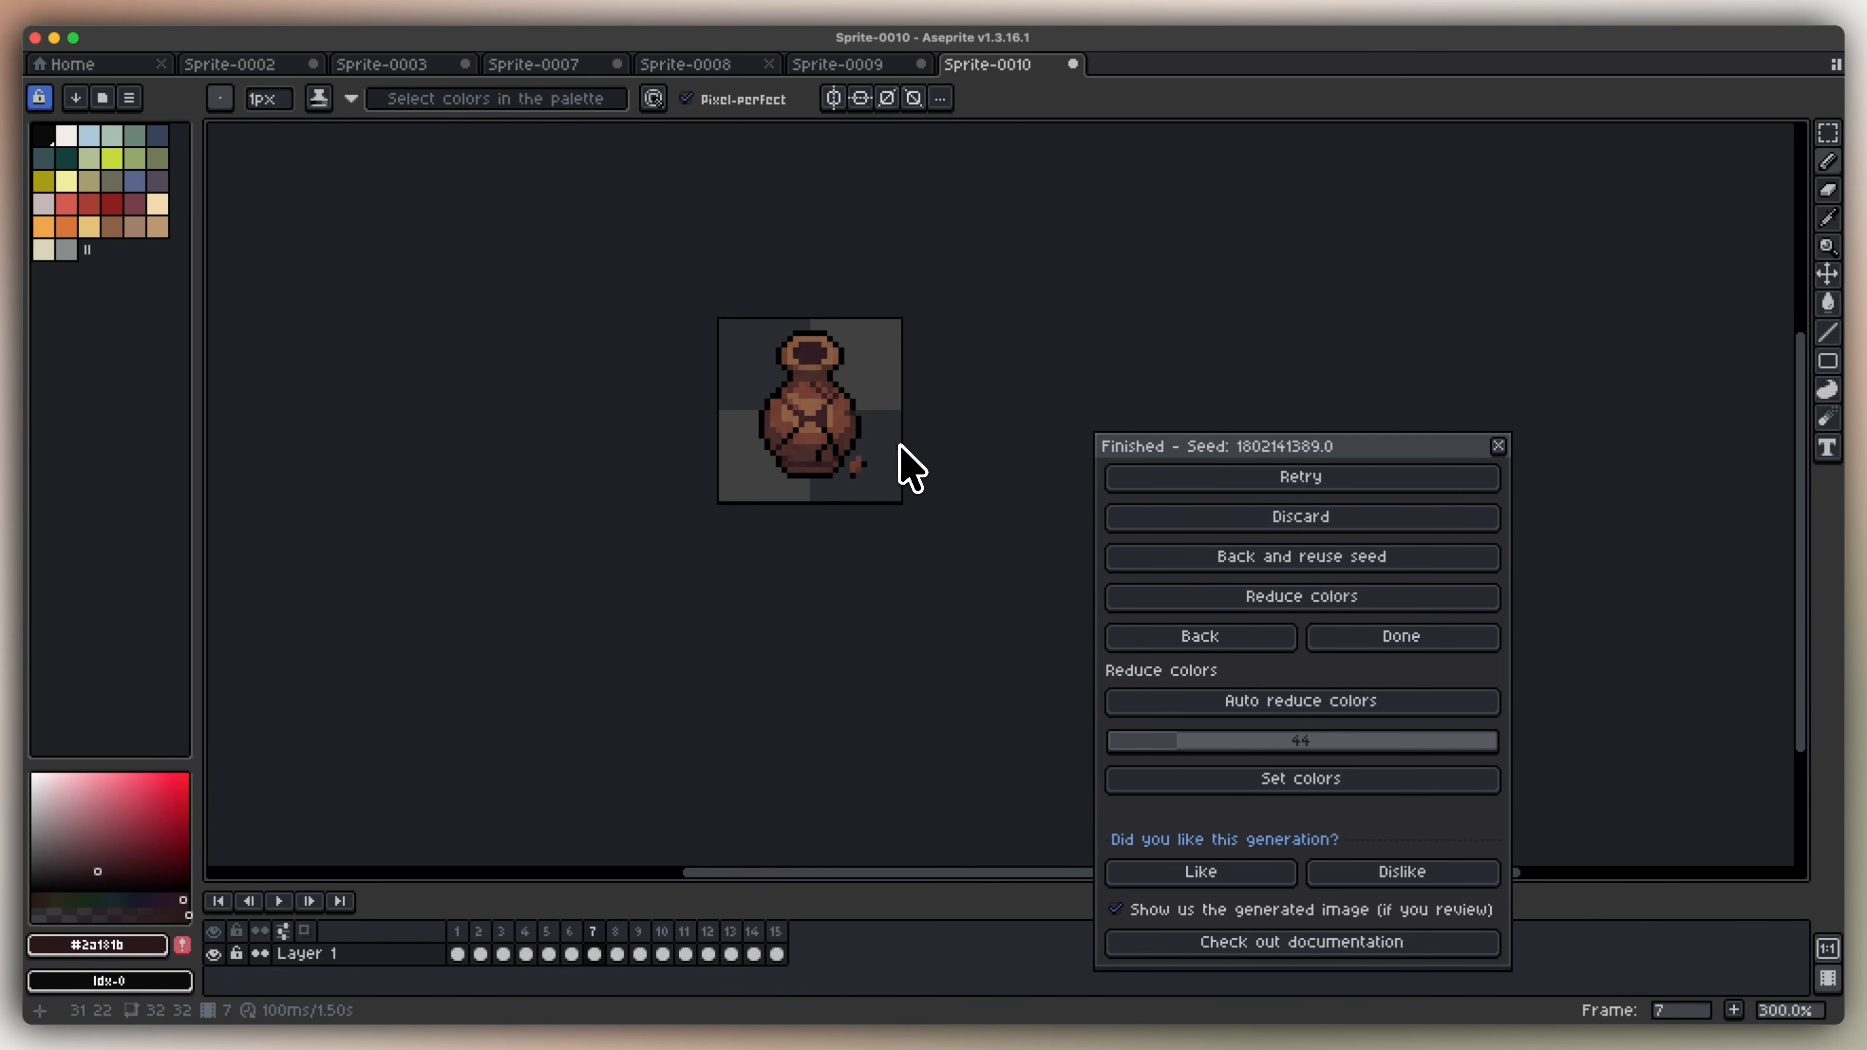
scroll(903, 443, up, 1)
key(Right)
key(Right)
key(Right)
scroll(865, 505, down, 2)
key(Right)
key(Right)
key(Right)
key(Left)
key(Left)
key(Right)
key(Right)
key(Right)
key(Right)
key(Right)
key(Right)
key(Left)
key(Left)
key(Left)
key(Left)
key(Left)
key(Left)
key(Left)
key(Left)
key(Left)
key(Left)
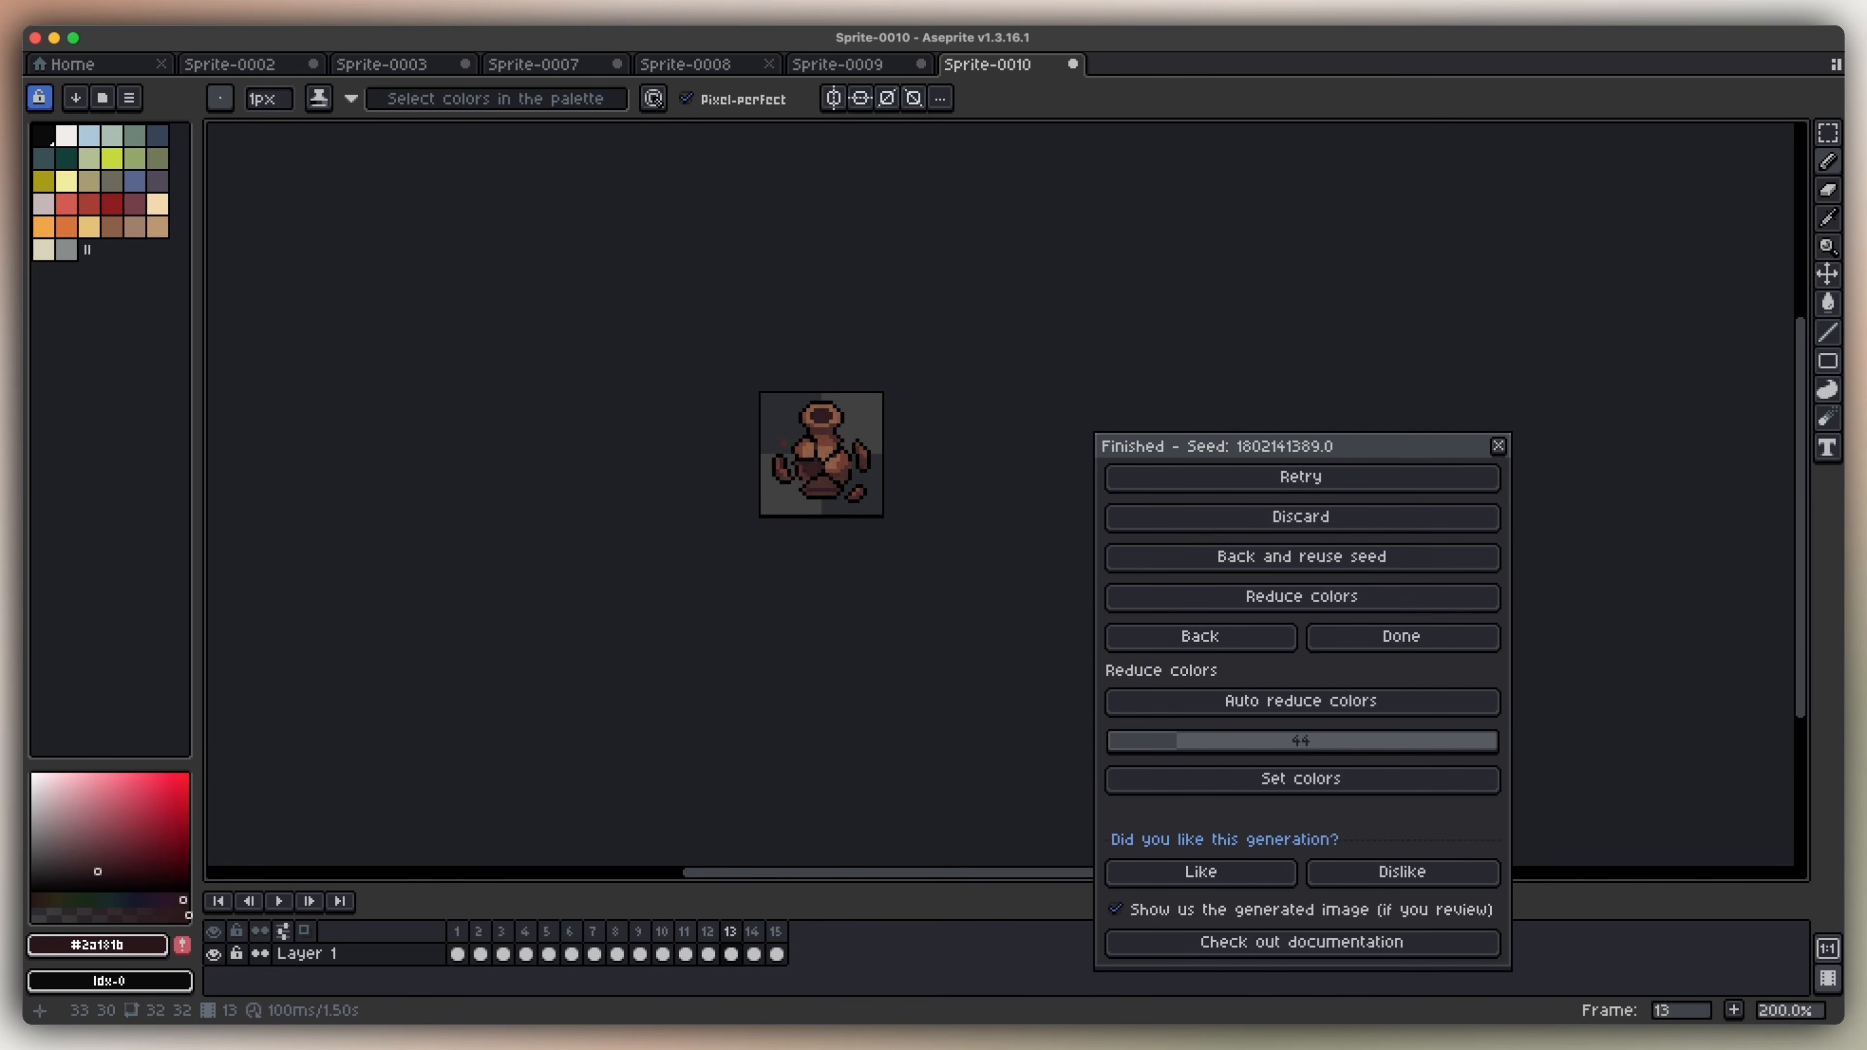
Tag frames 11 to 15 and set their frame duration to 150 ms.
drag(684, 931, 803, 930)
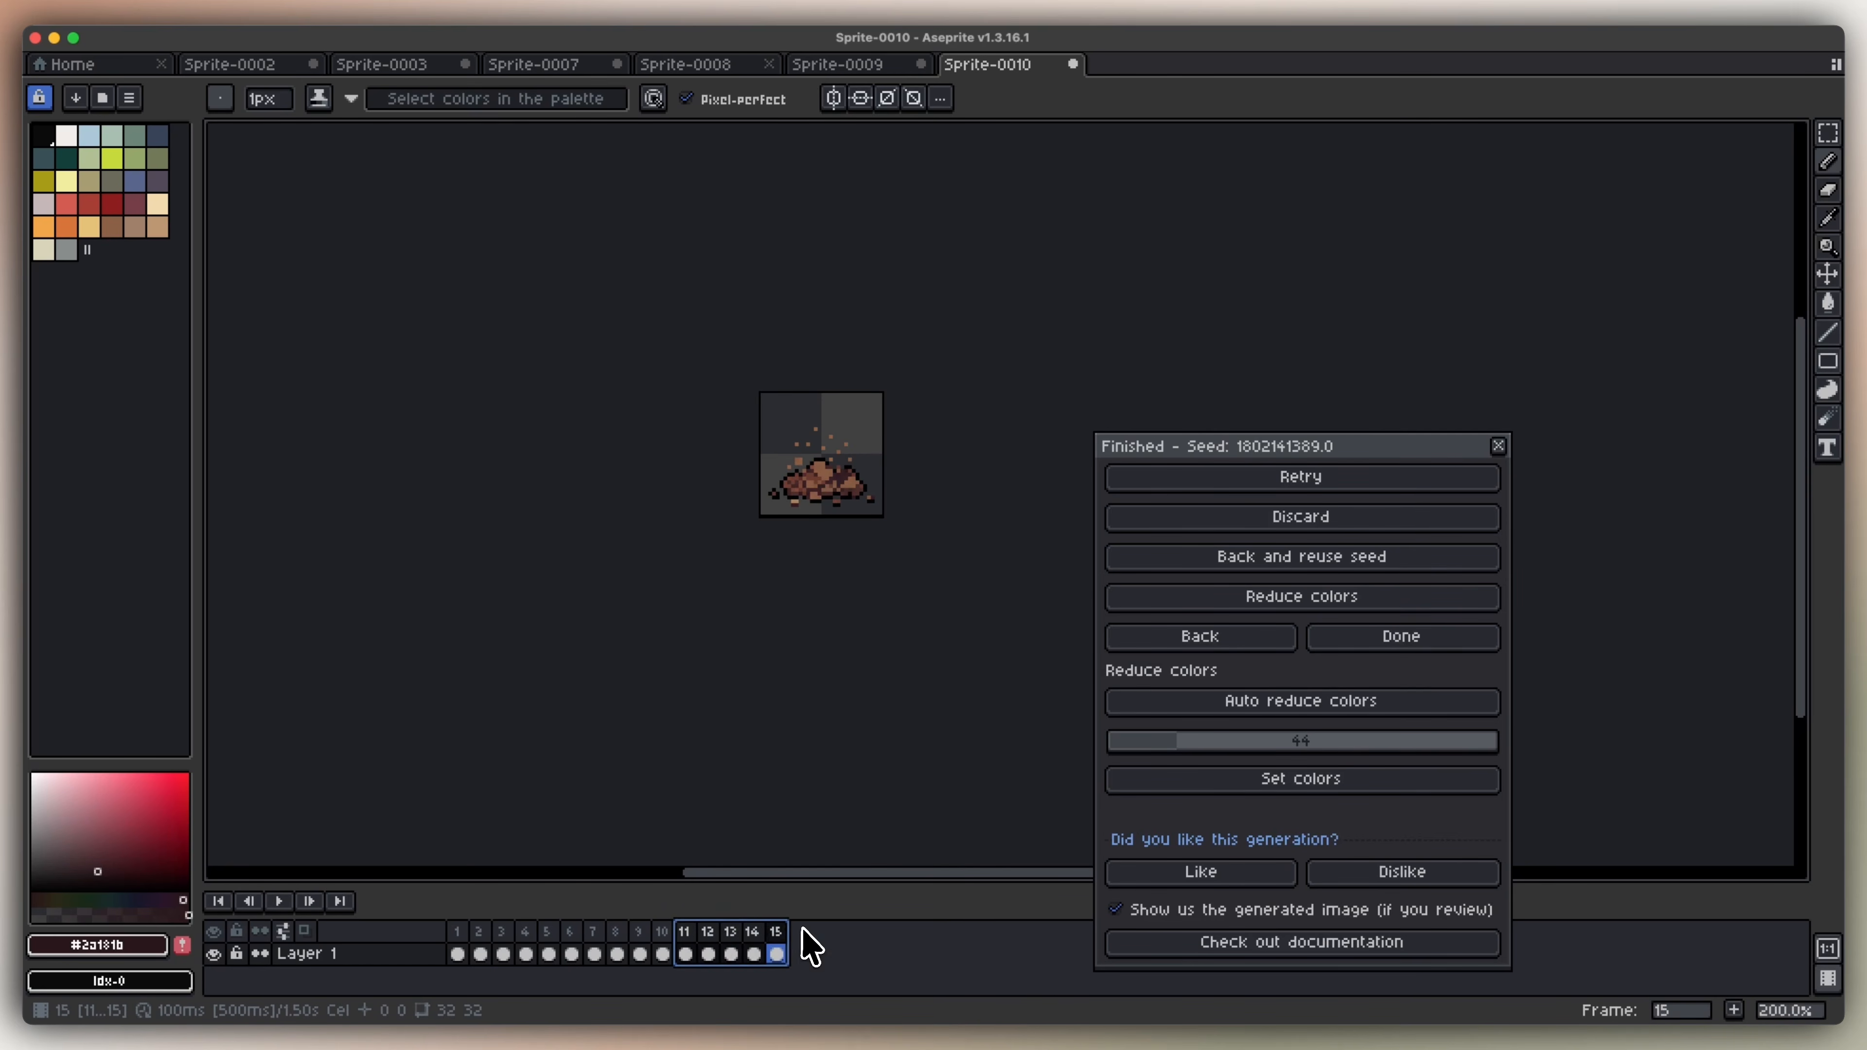
right_click(702, 948)
click(784, 936)
click(939, 648)
drag(684, 948, 836, 909)
text(p150)
key(Return)
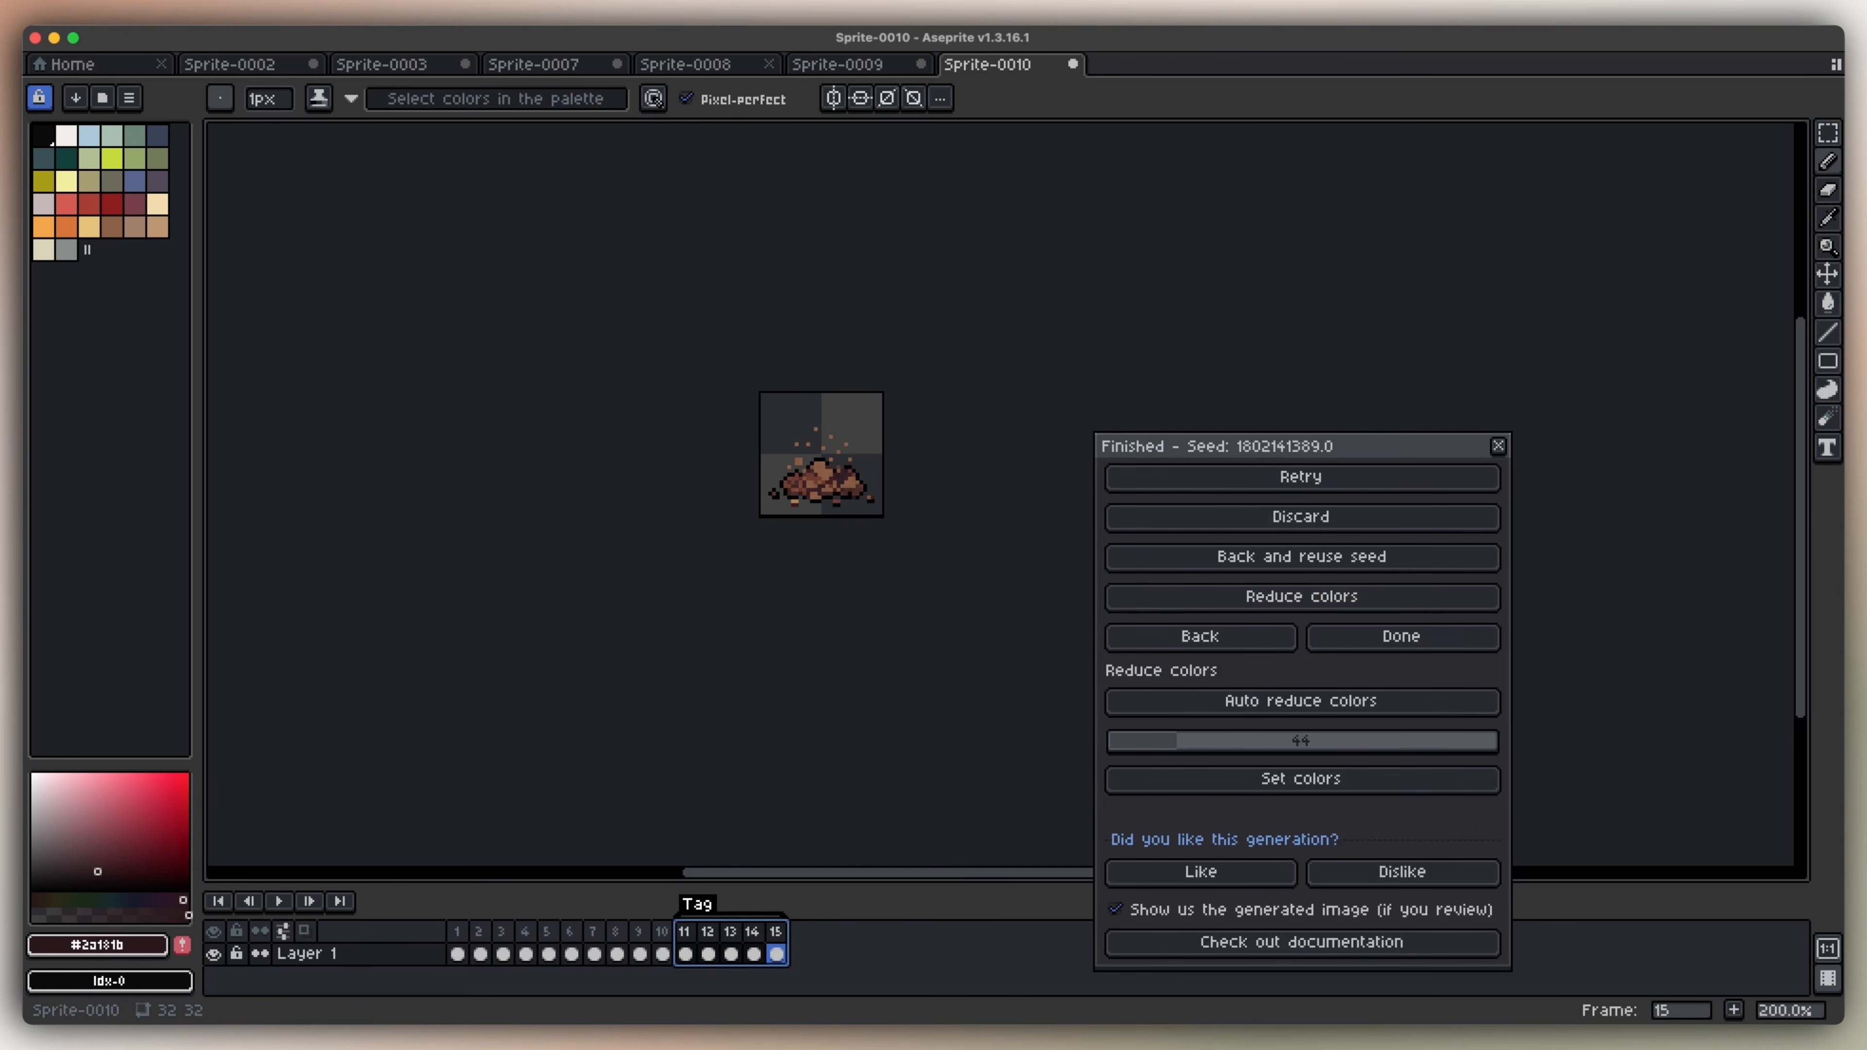
Play back the tagged breaking frames 11 to 15 to check their timing.
click(685, 938)
key(Return)
key(Return)
click(692, 935)
key(Return)
key(Left)
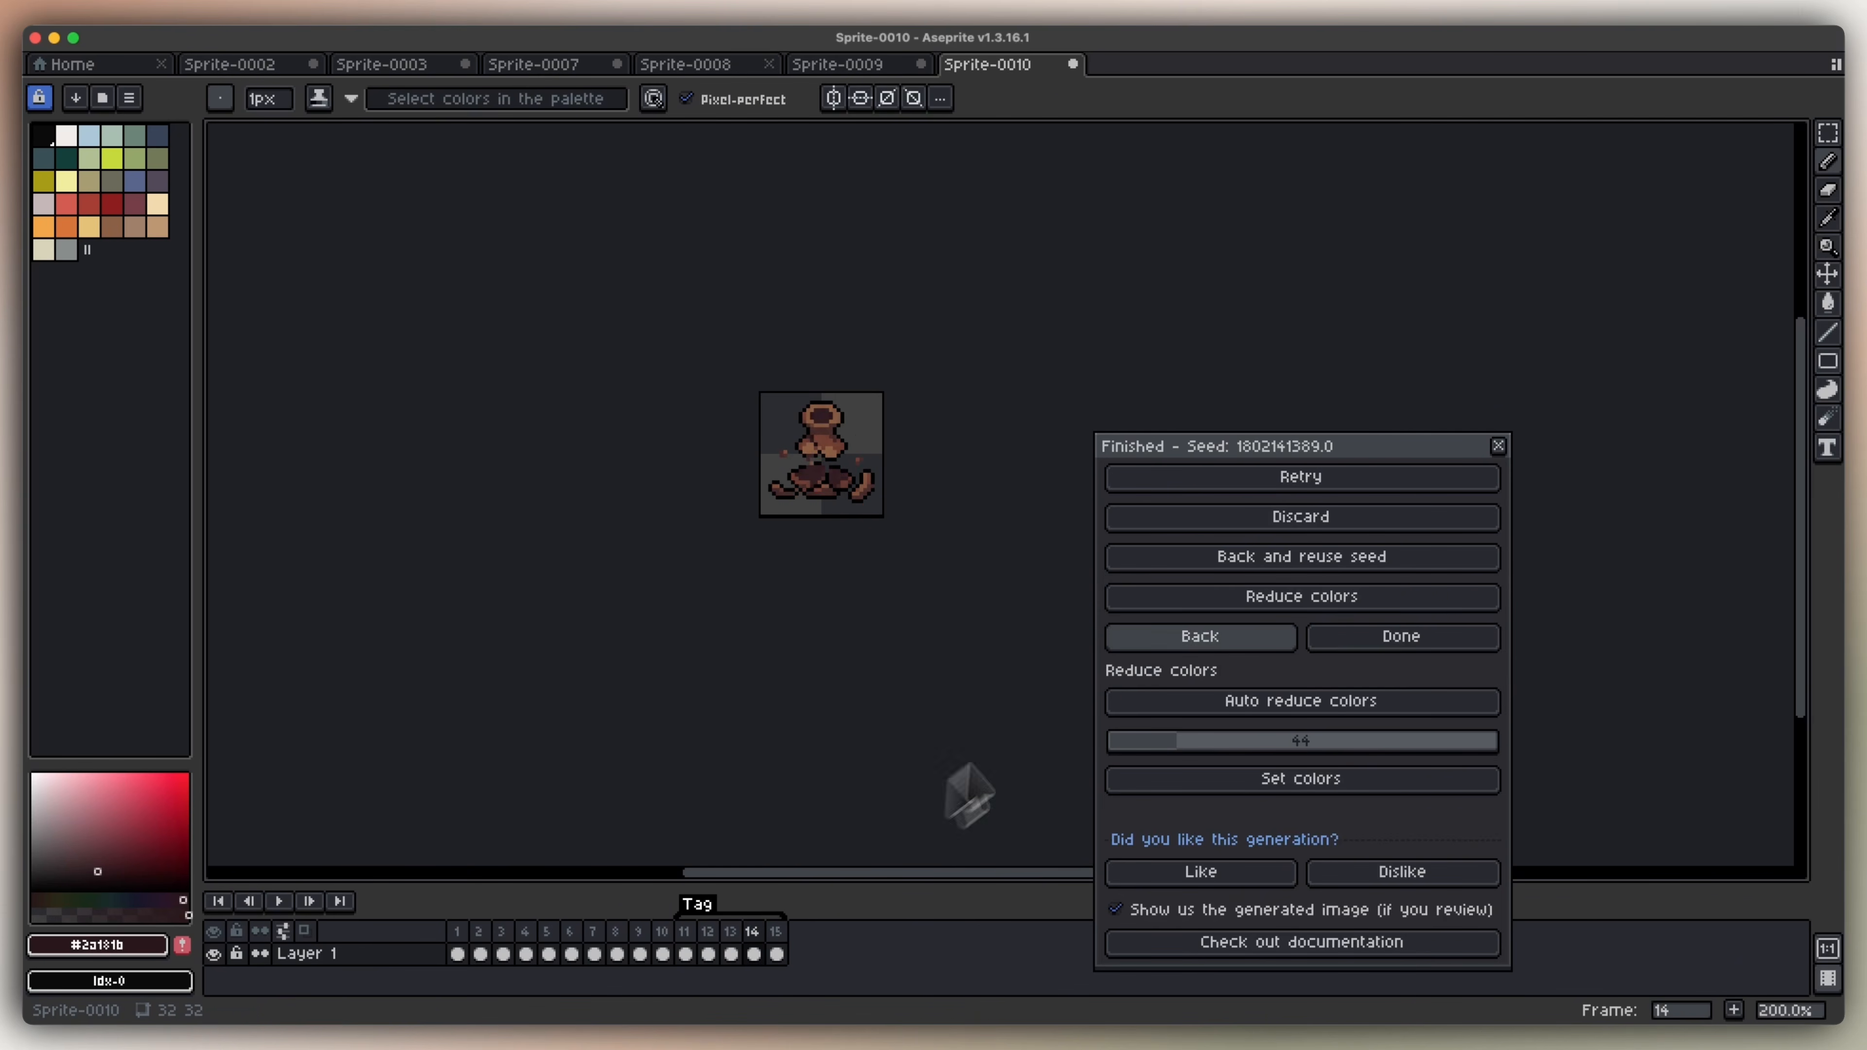
Copy the action description from the Animate with text (pro) settings, select frame 12 and close that tool.
click(1171, 635)
click(1549, 467)
key(super+c)
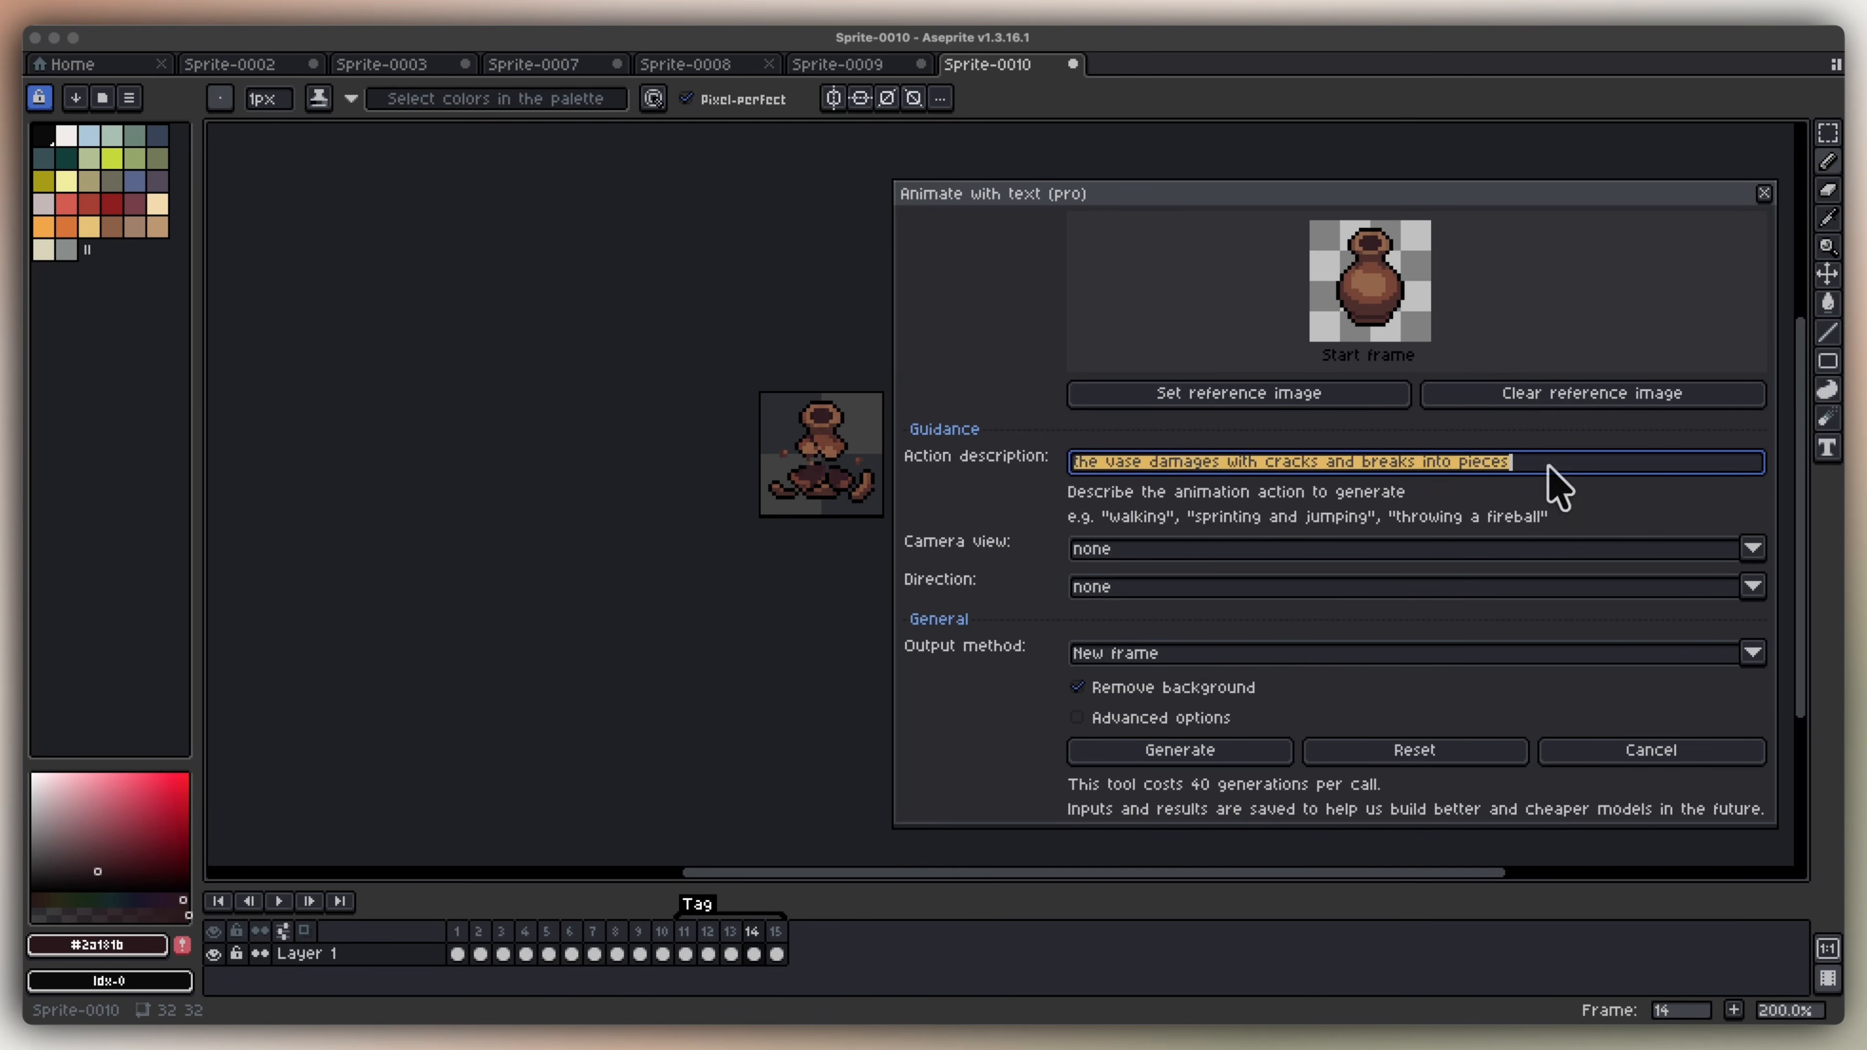
click(730, 930)
click(715, 930)
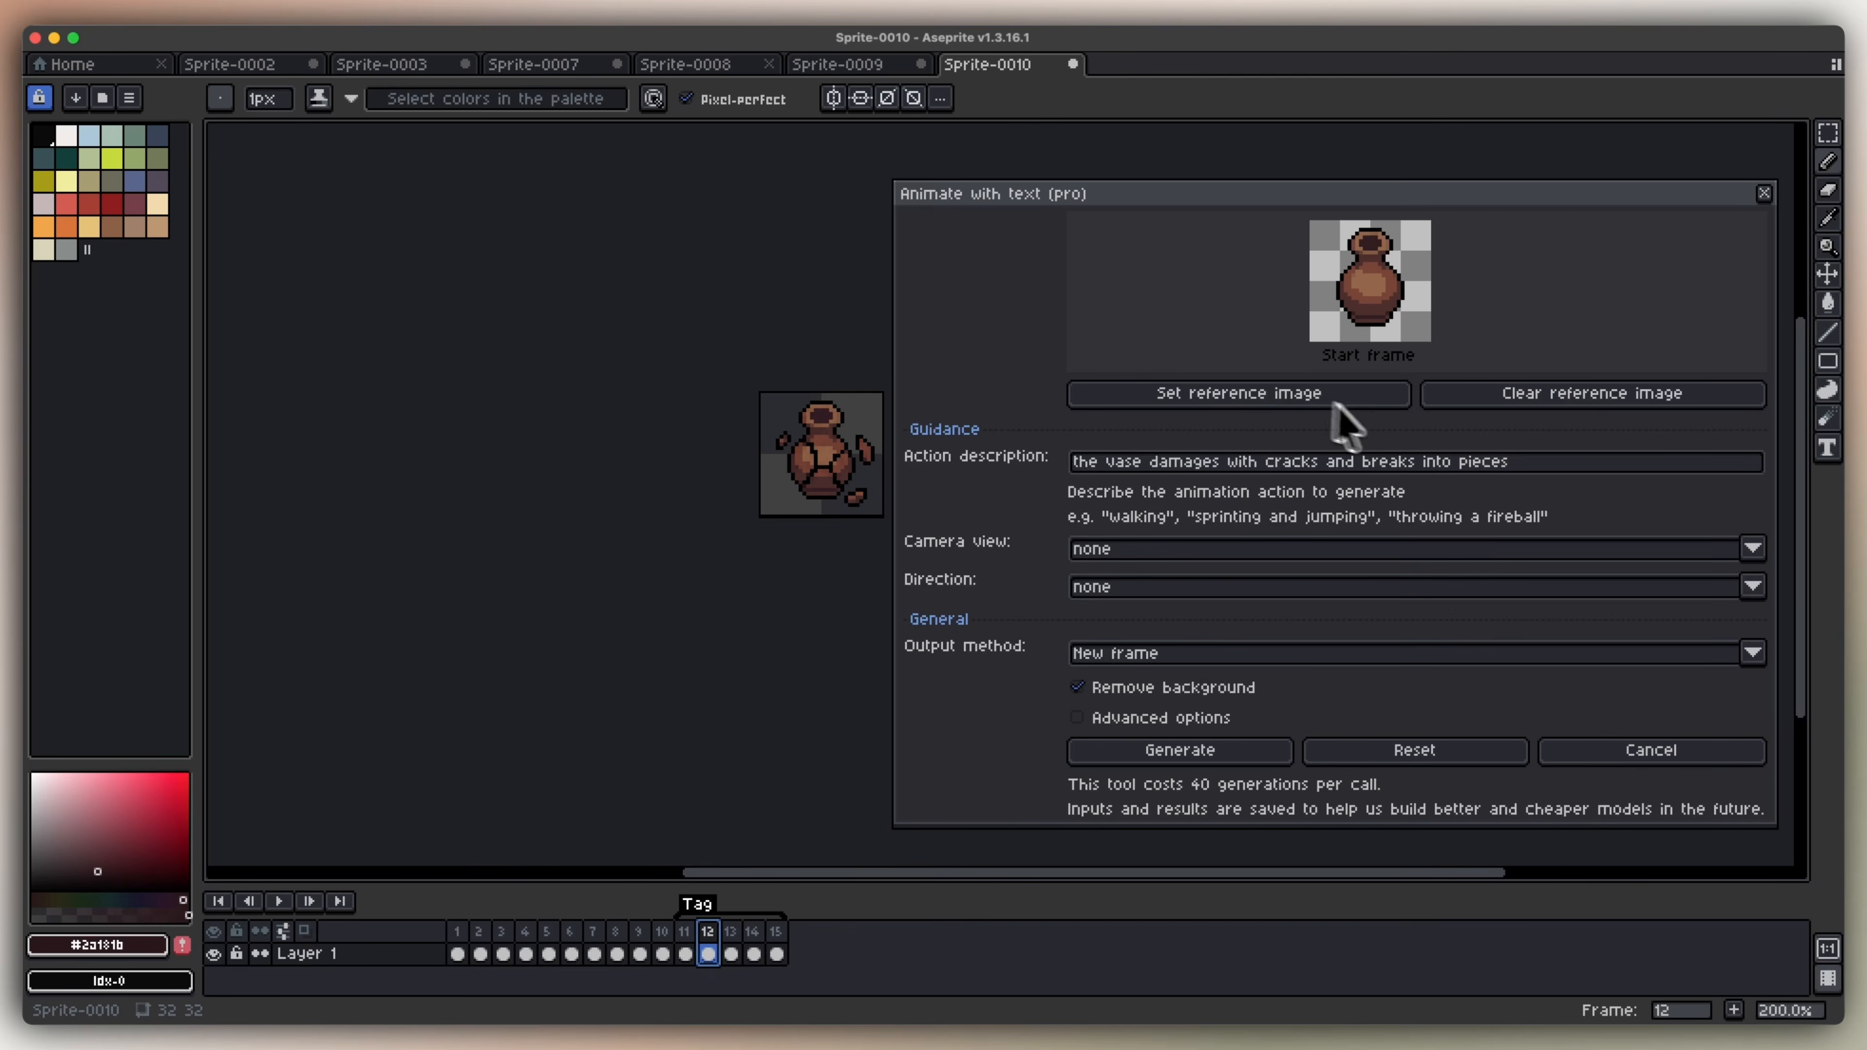
click(1626, 751)
Set up Interpolate (pro) from frame 12 to frame 15 with the action "the vase damages with cracks and breaks into pieces".
click(1215, 357)
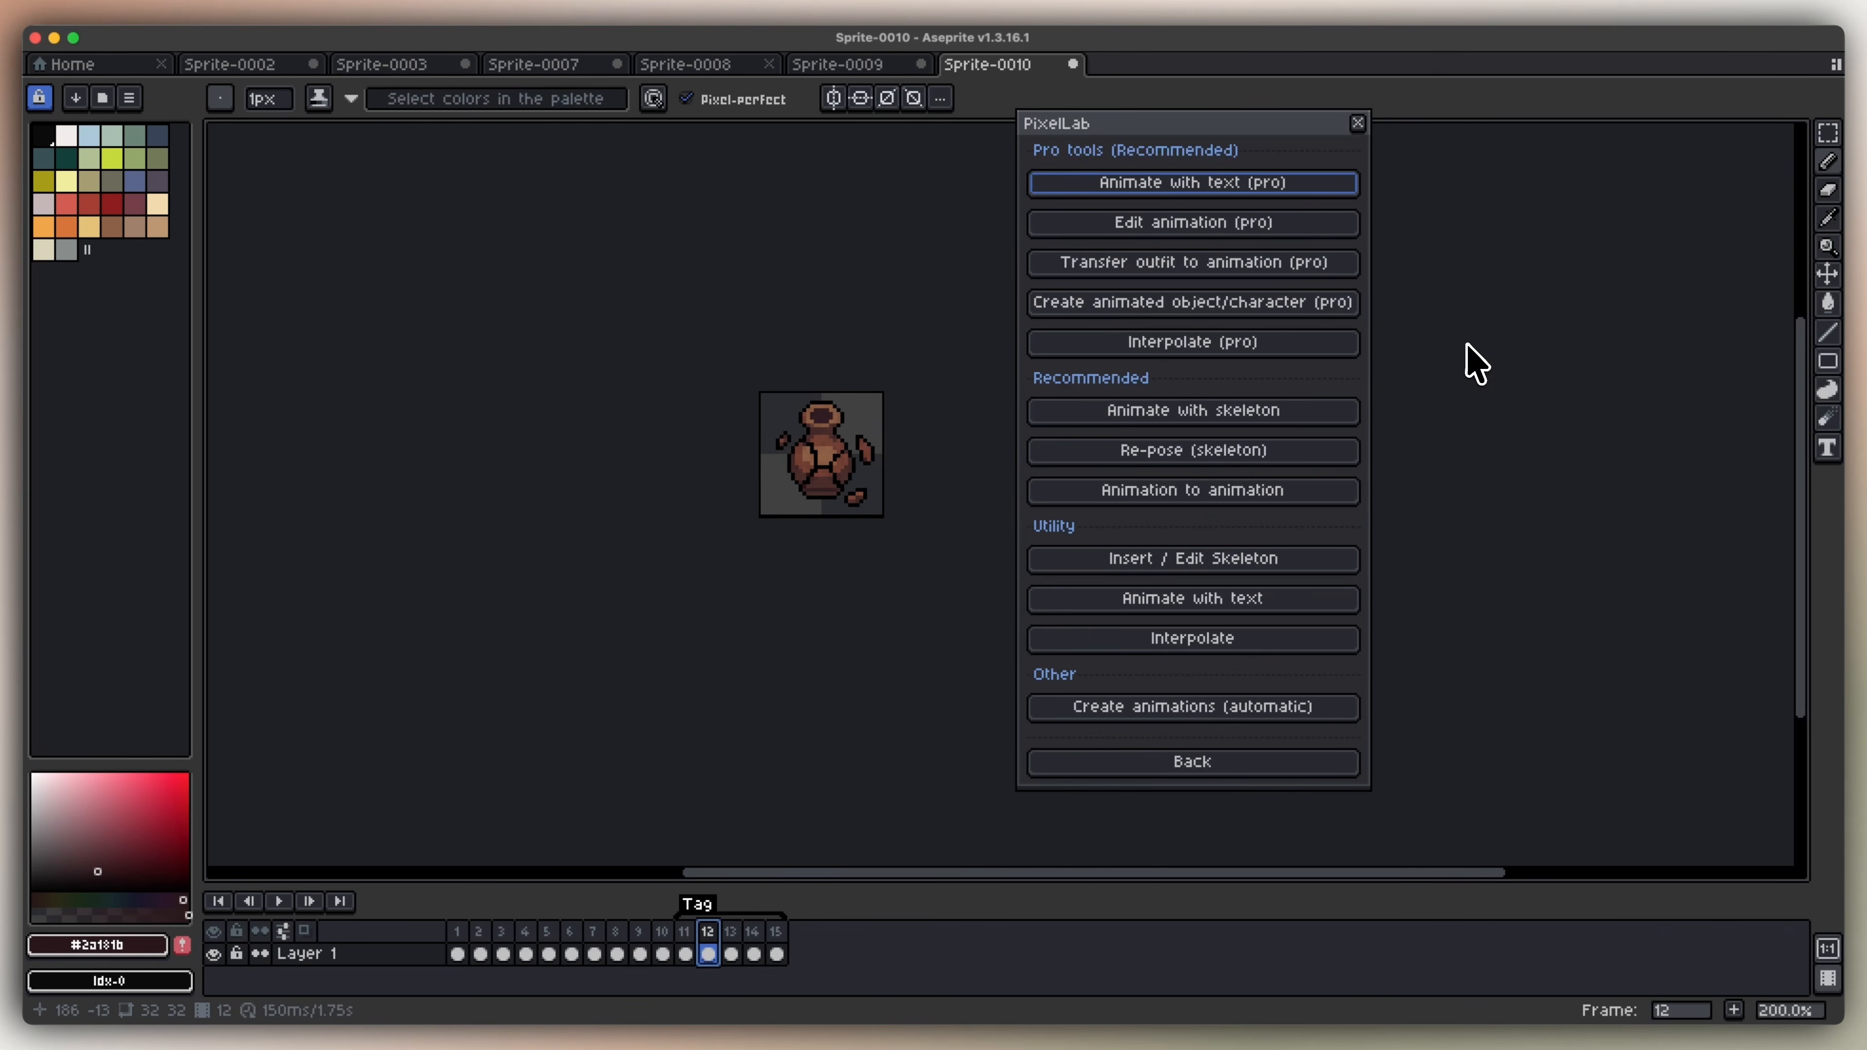
click(1294, 350)
click(1178, 413)
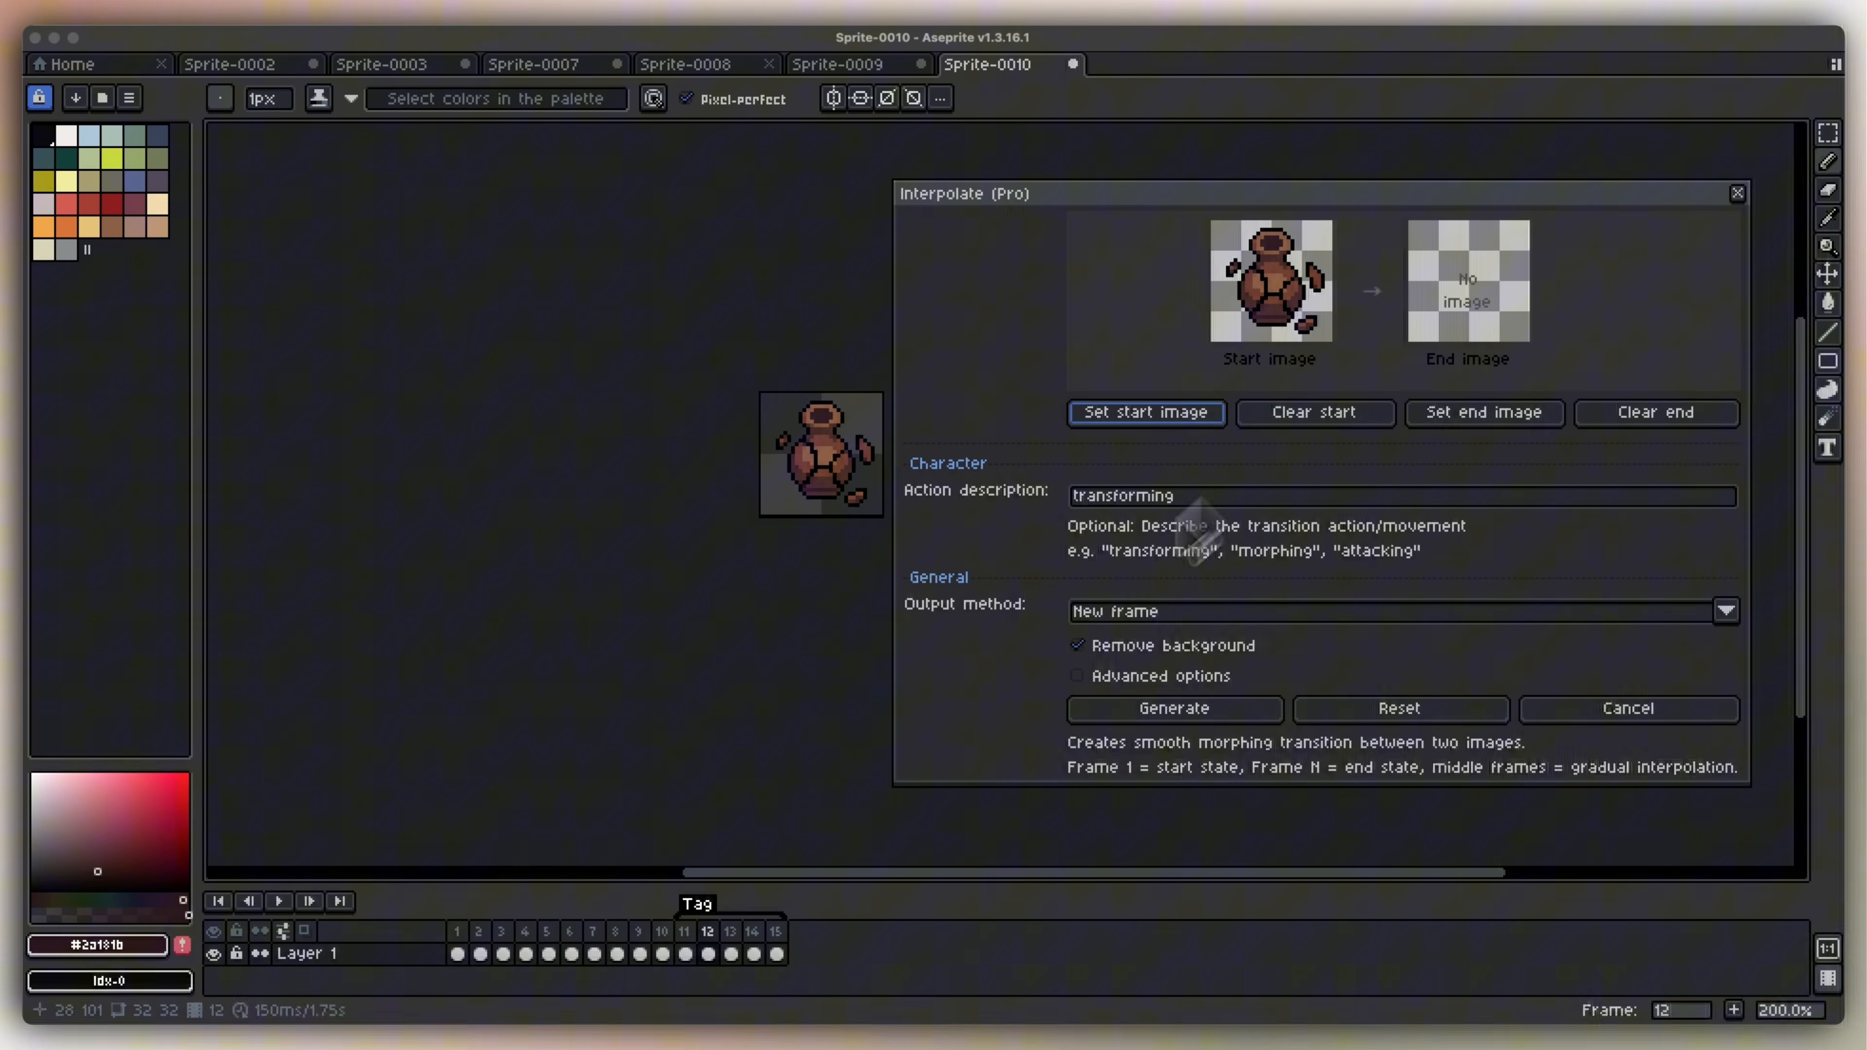
click(776, 931)
click(1484, 412)
double_click(1235, 497)
key(super+v)
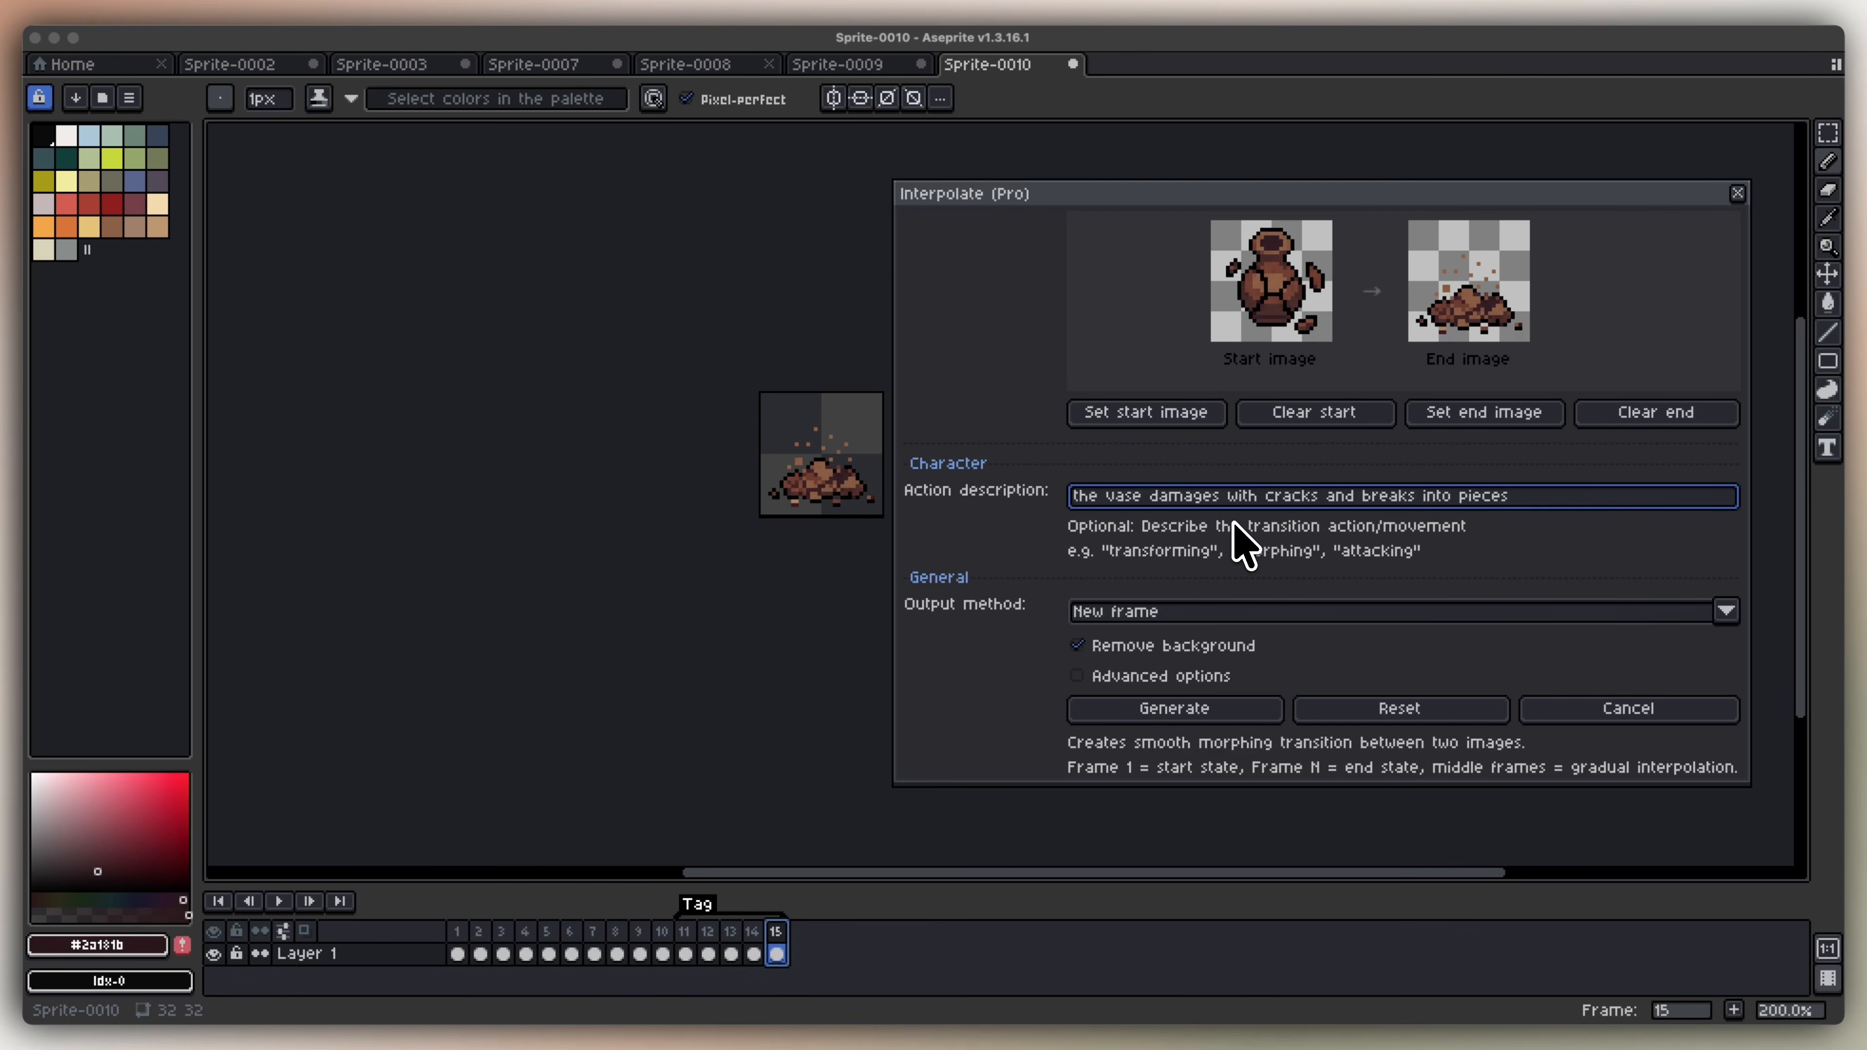
Select frame 12 as the insertion point and generate the interpolation as new frames.
click(746, 930)
click(728, 931)
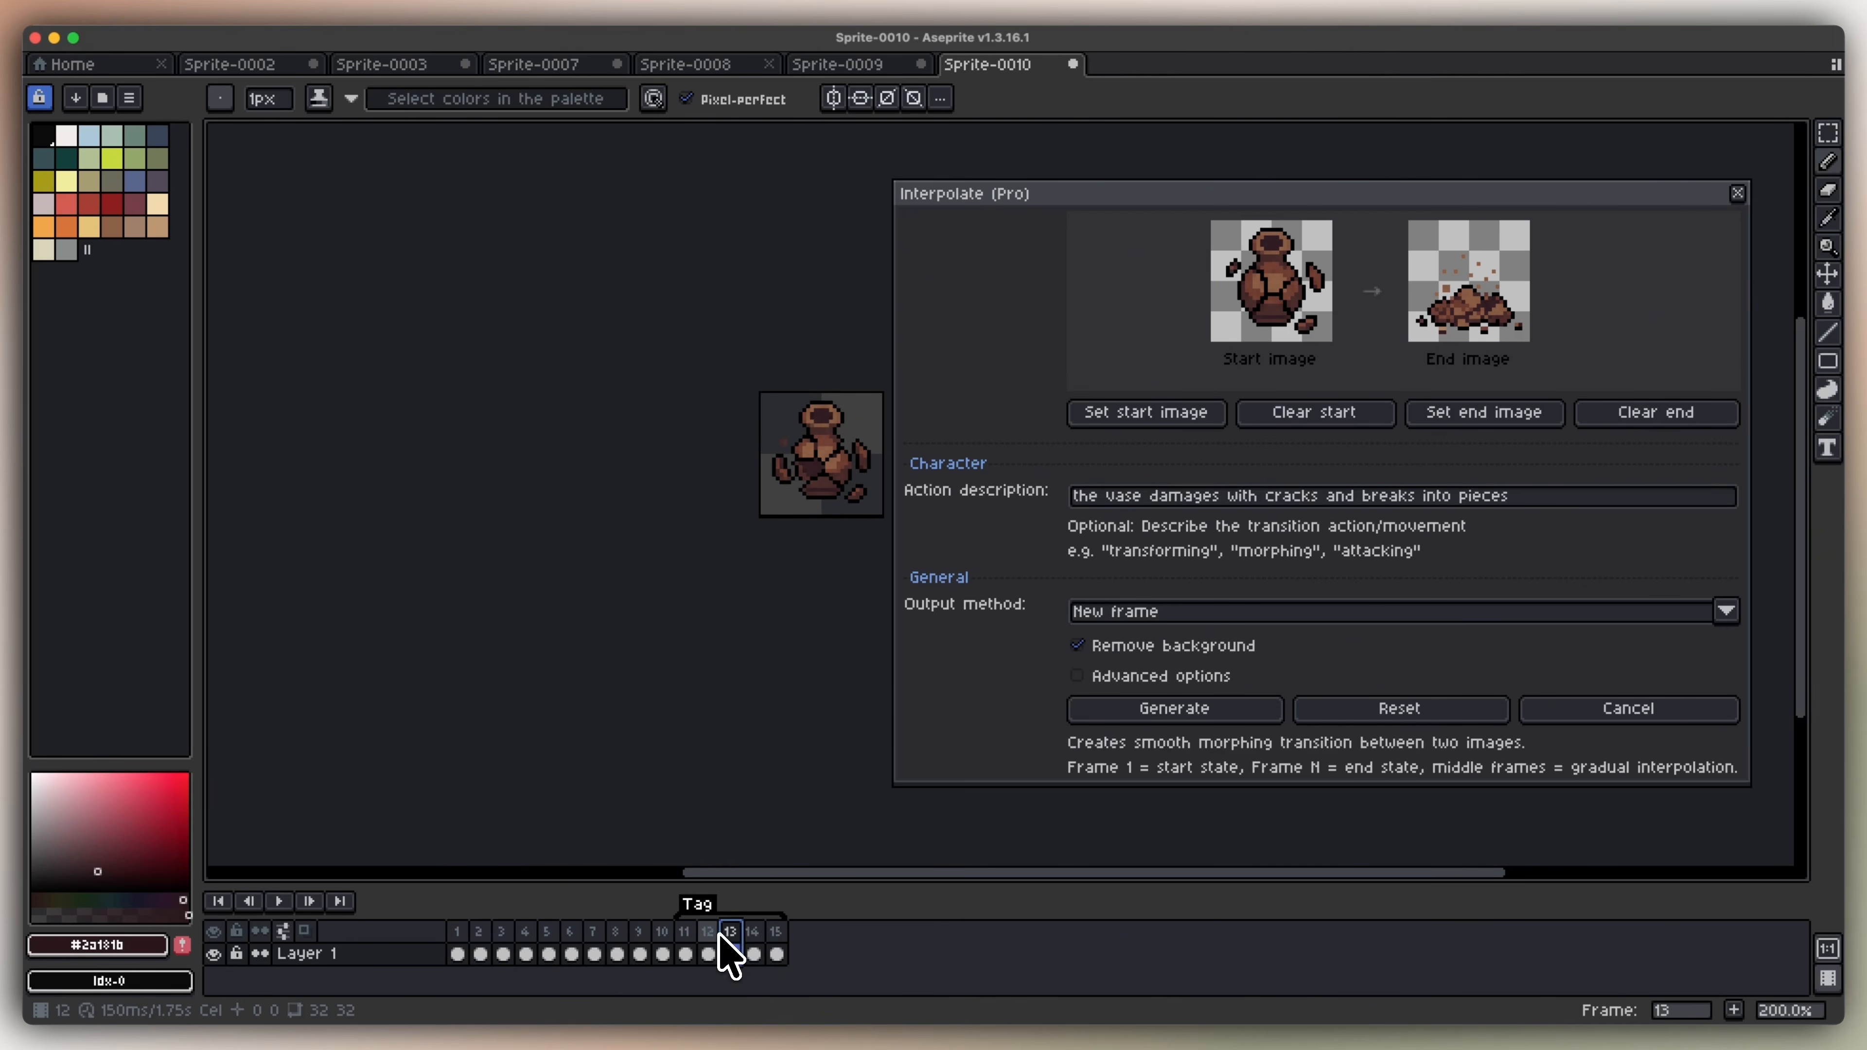
click(708, 955)
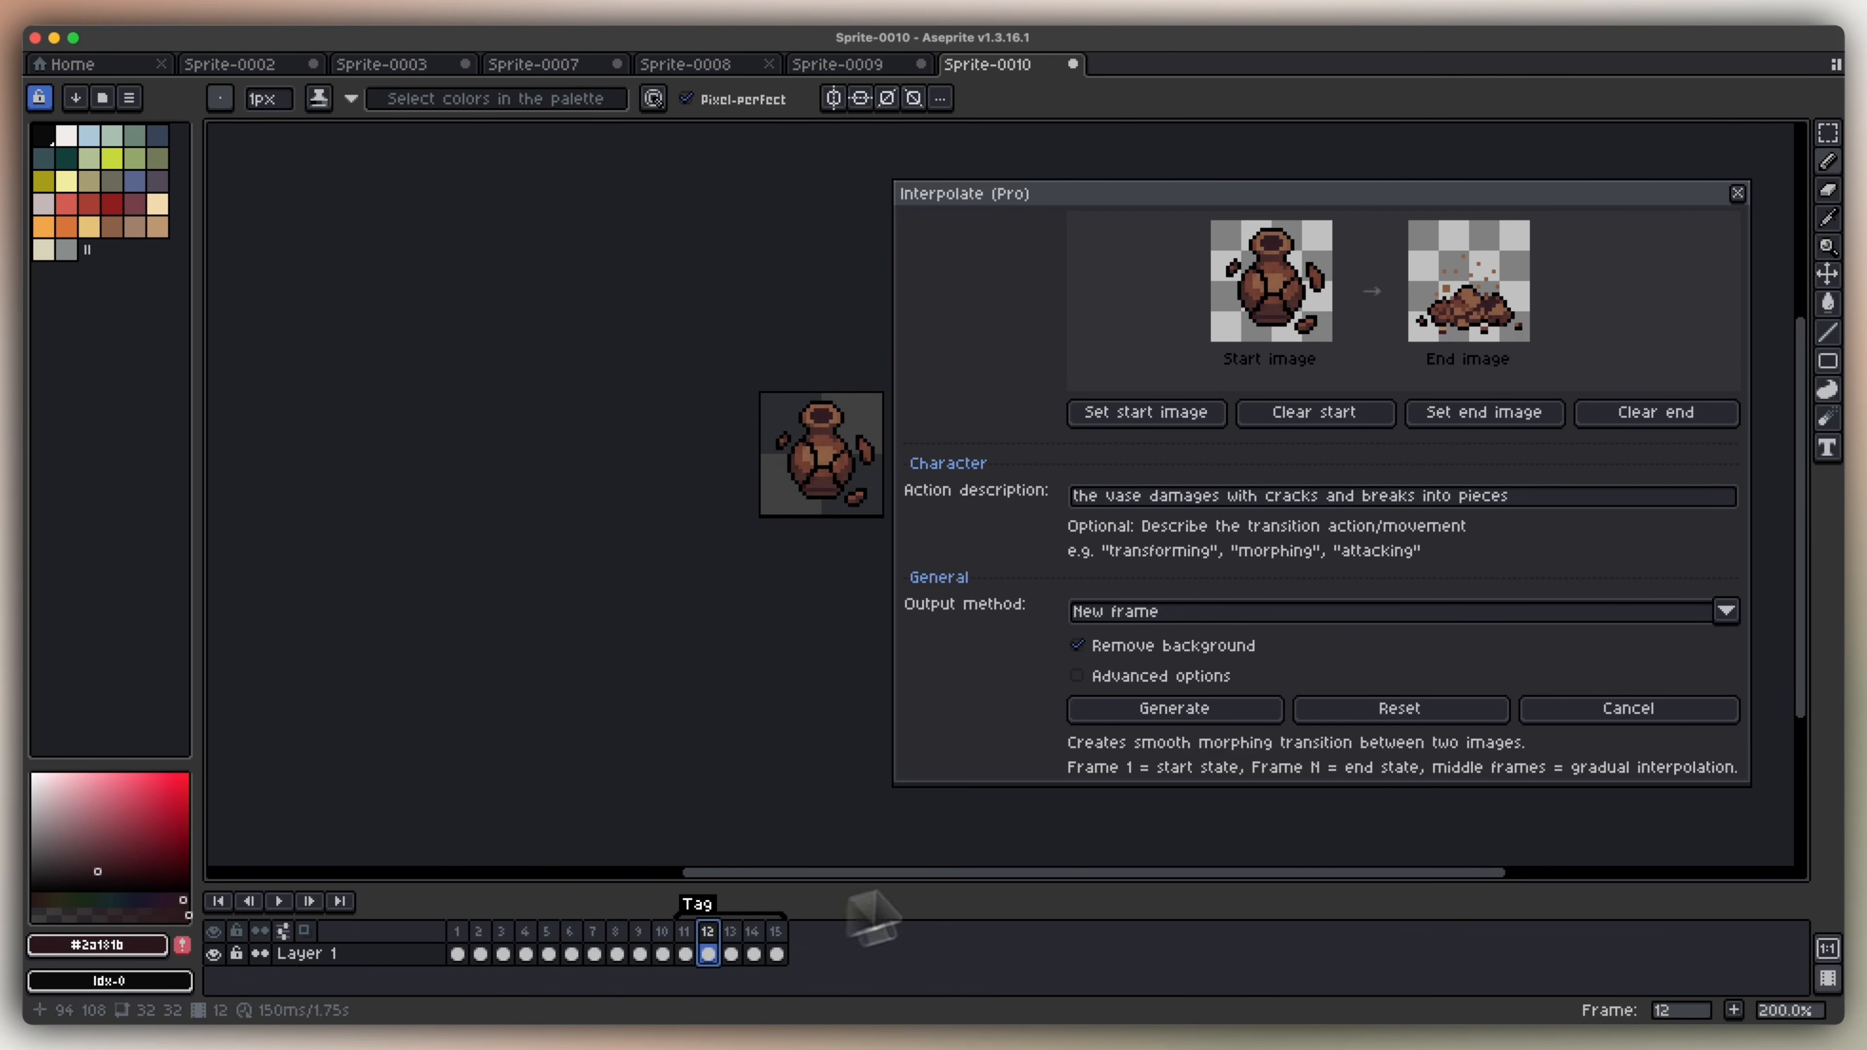
click(1174, 708)
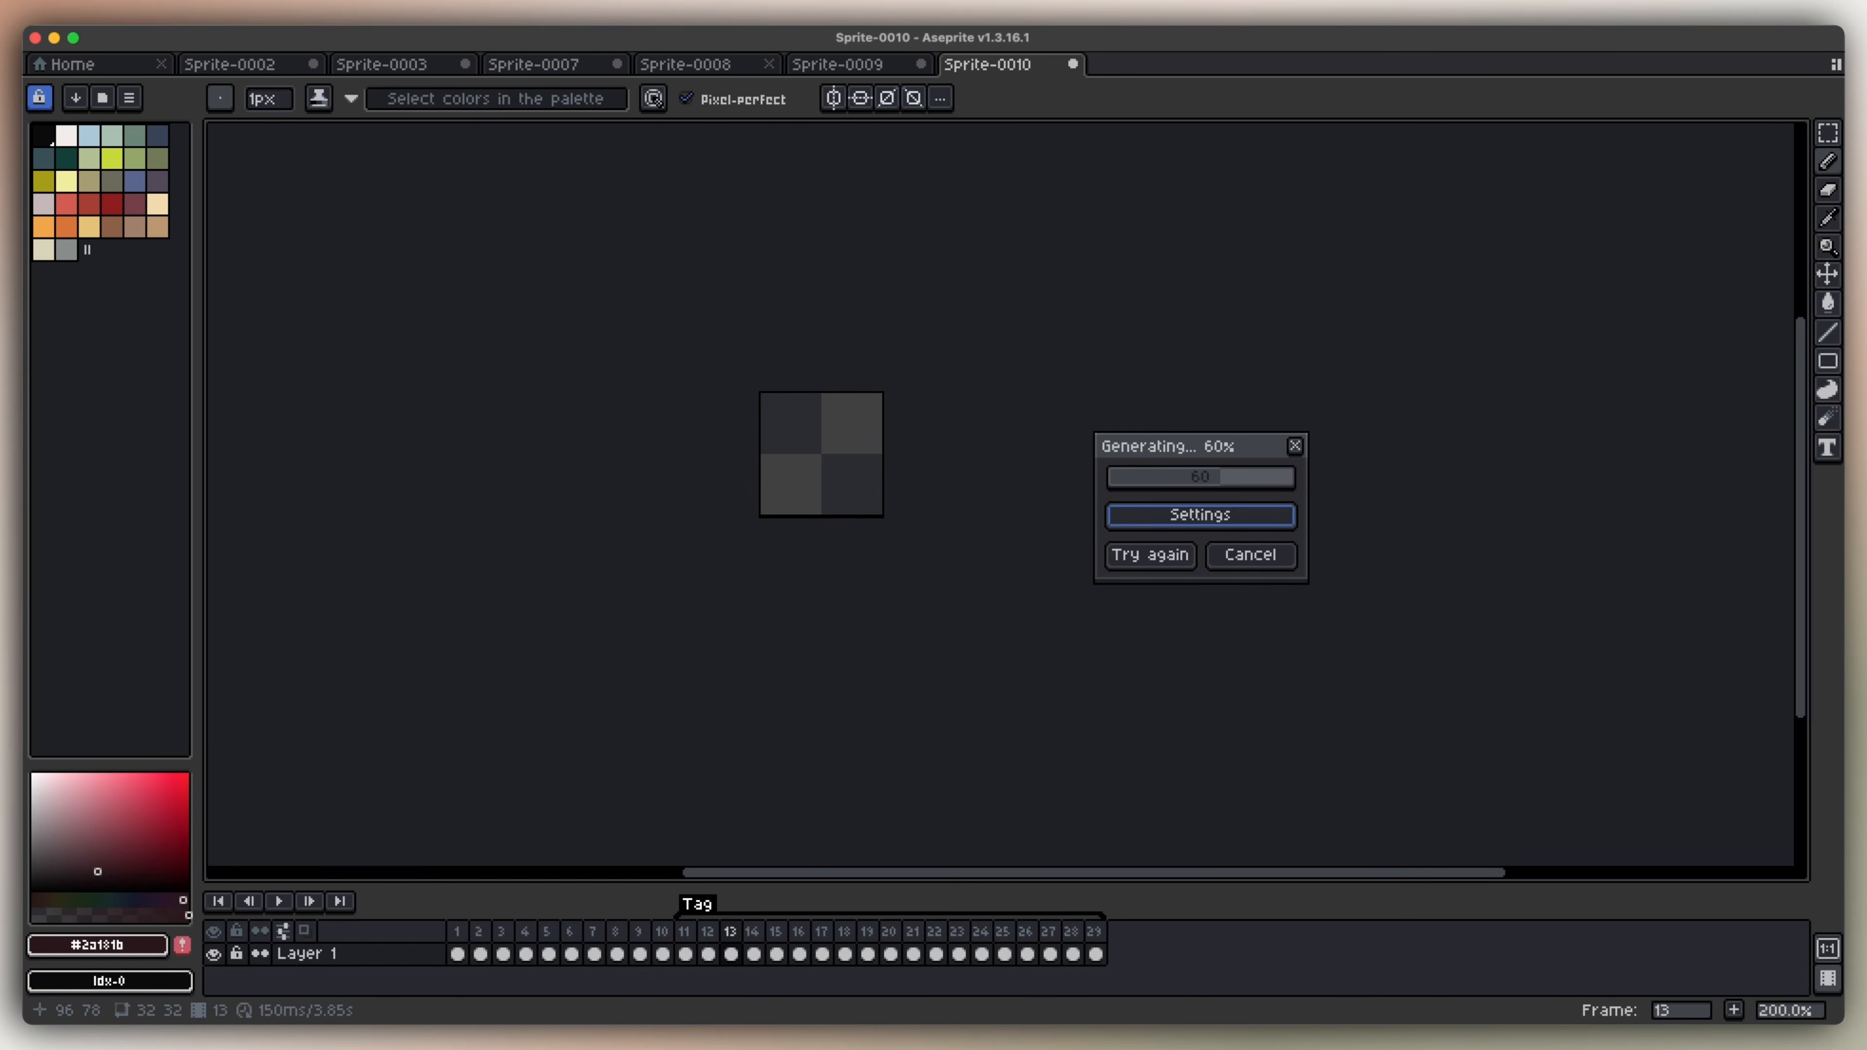
Move the result dialog clear of the timeline and examine the interpolated frames and the old frames following them.
key(Right)
key(Right)
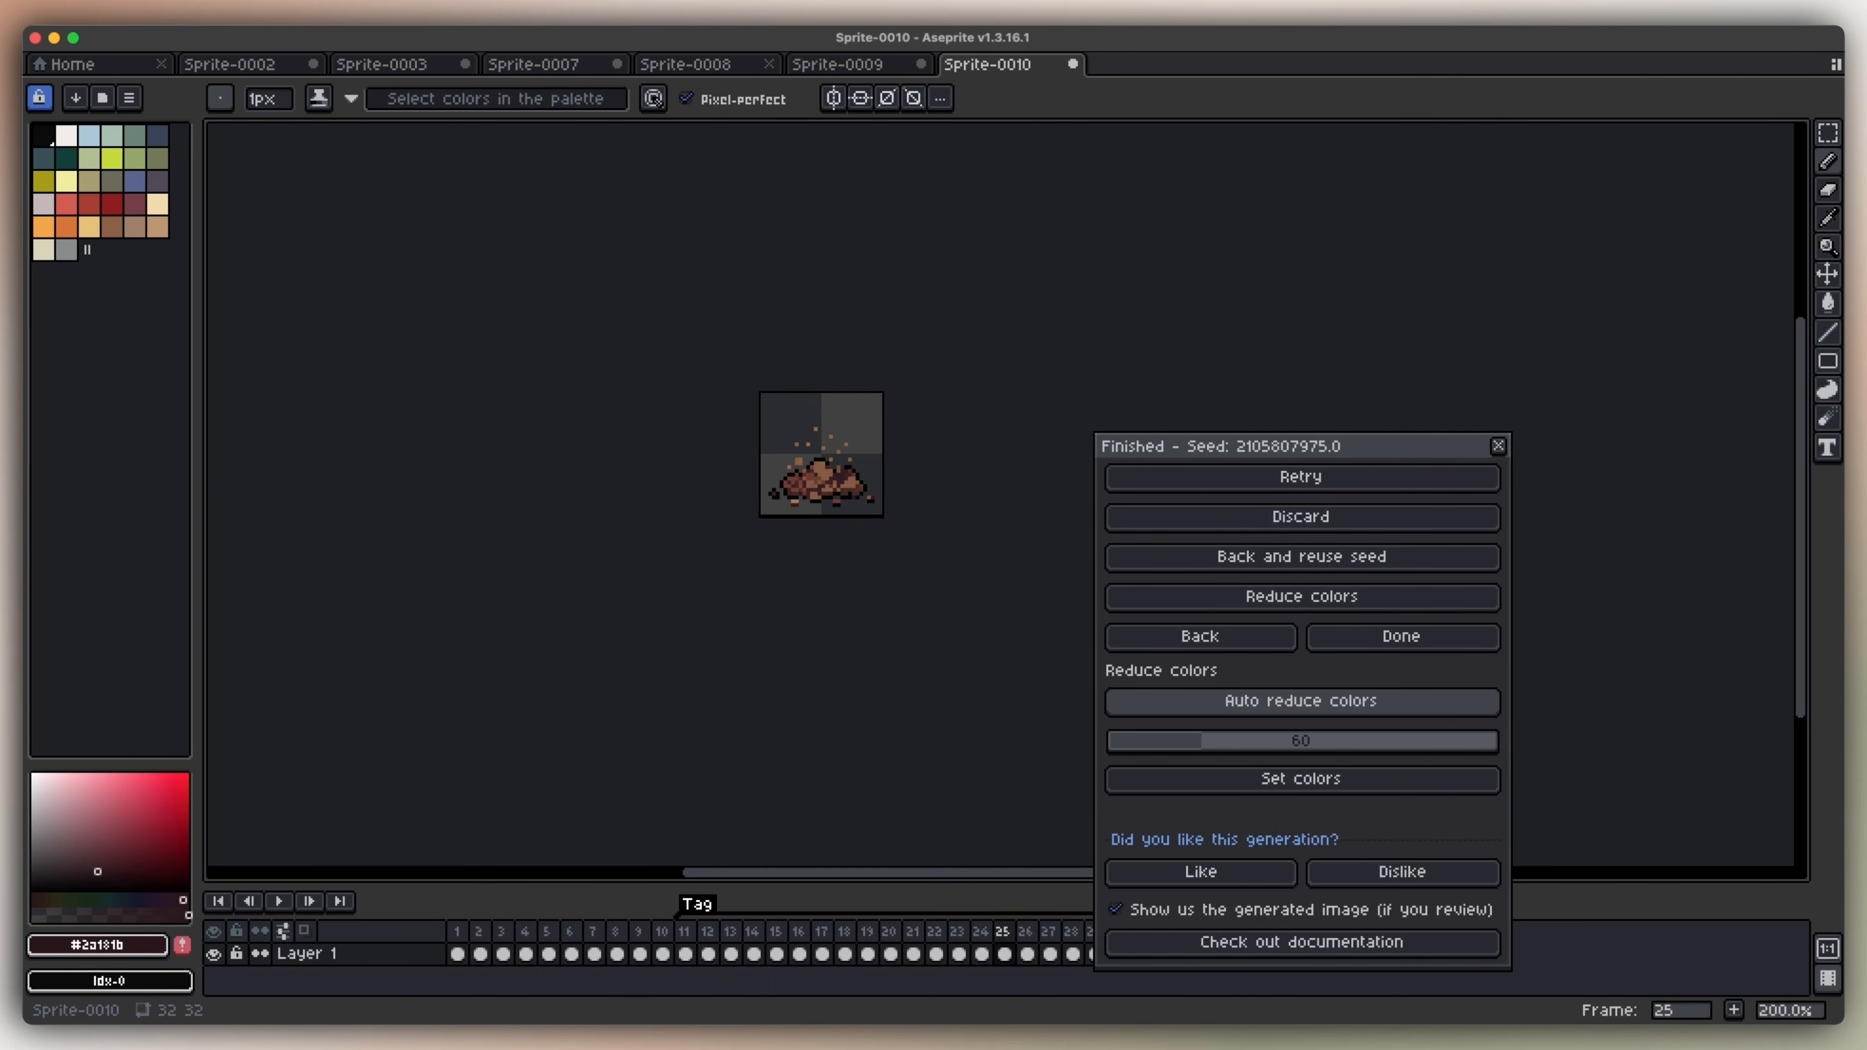
drag(1192, 448, 1324, 181)
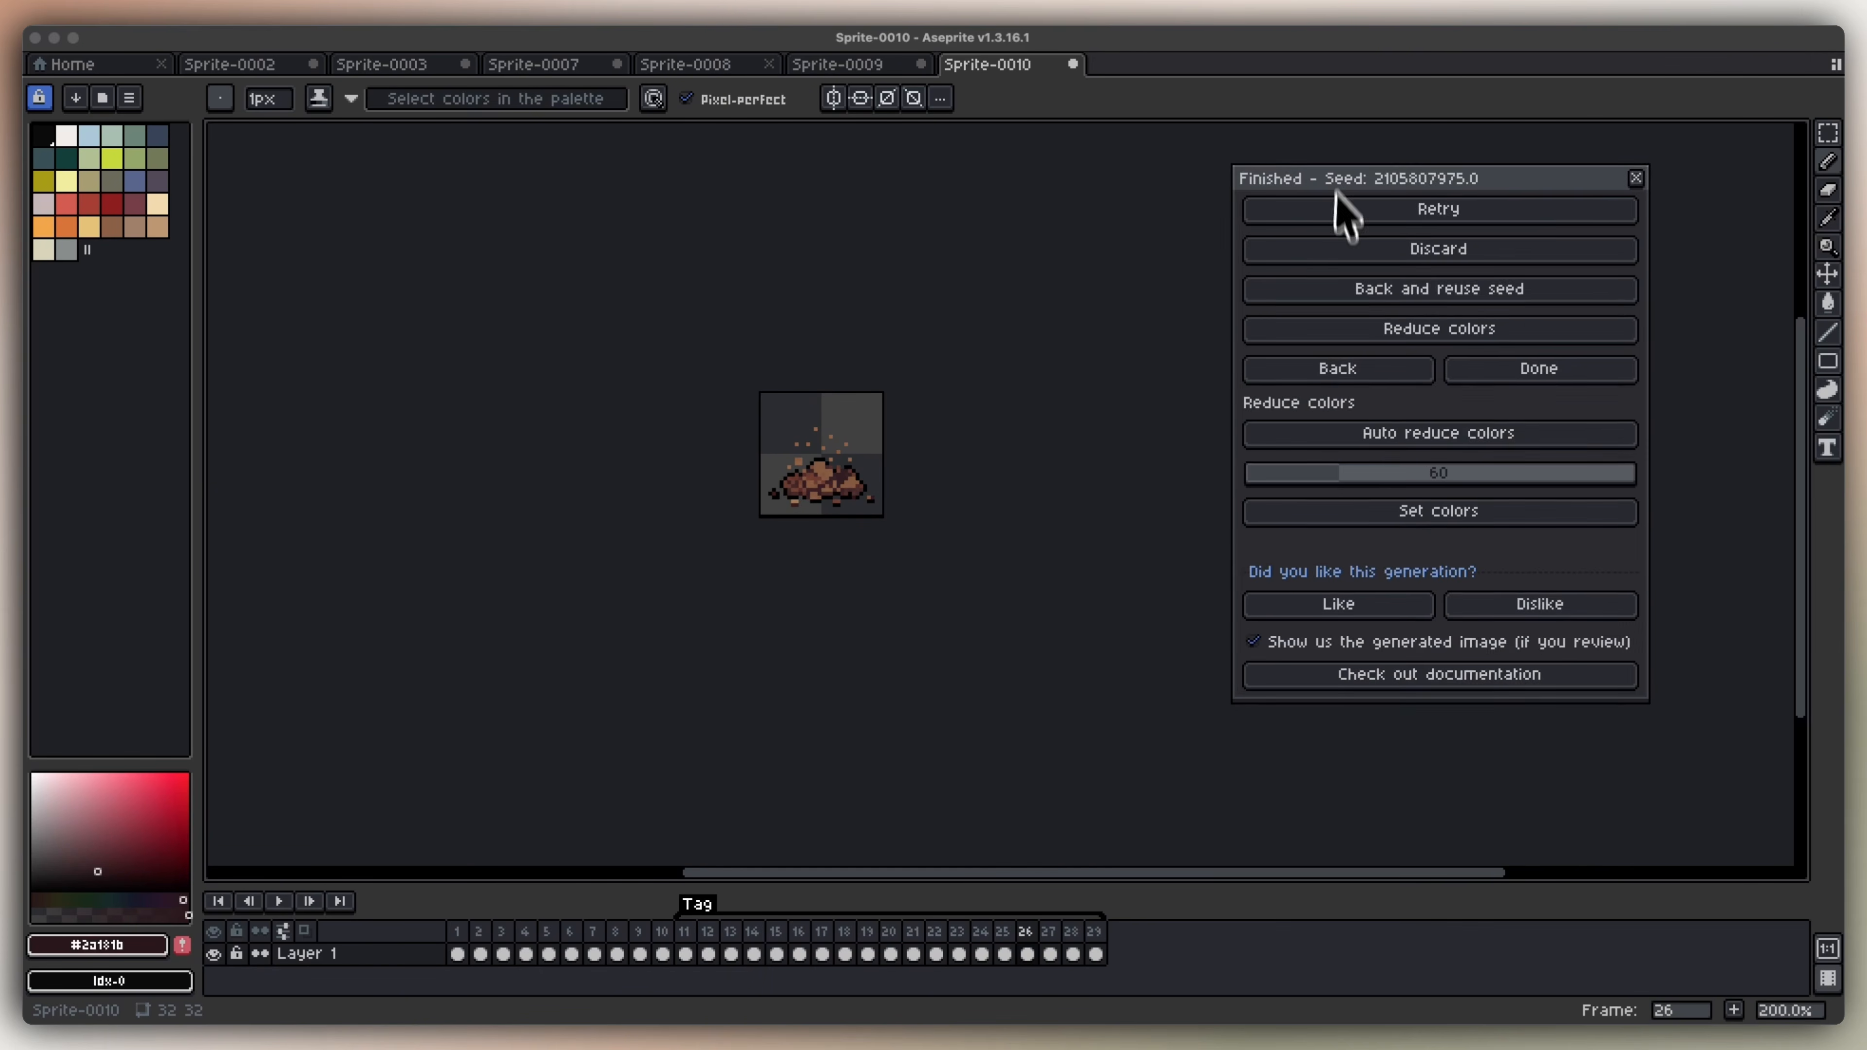
click(1047, 935)
key(Right)
key(Right)
key(Left)
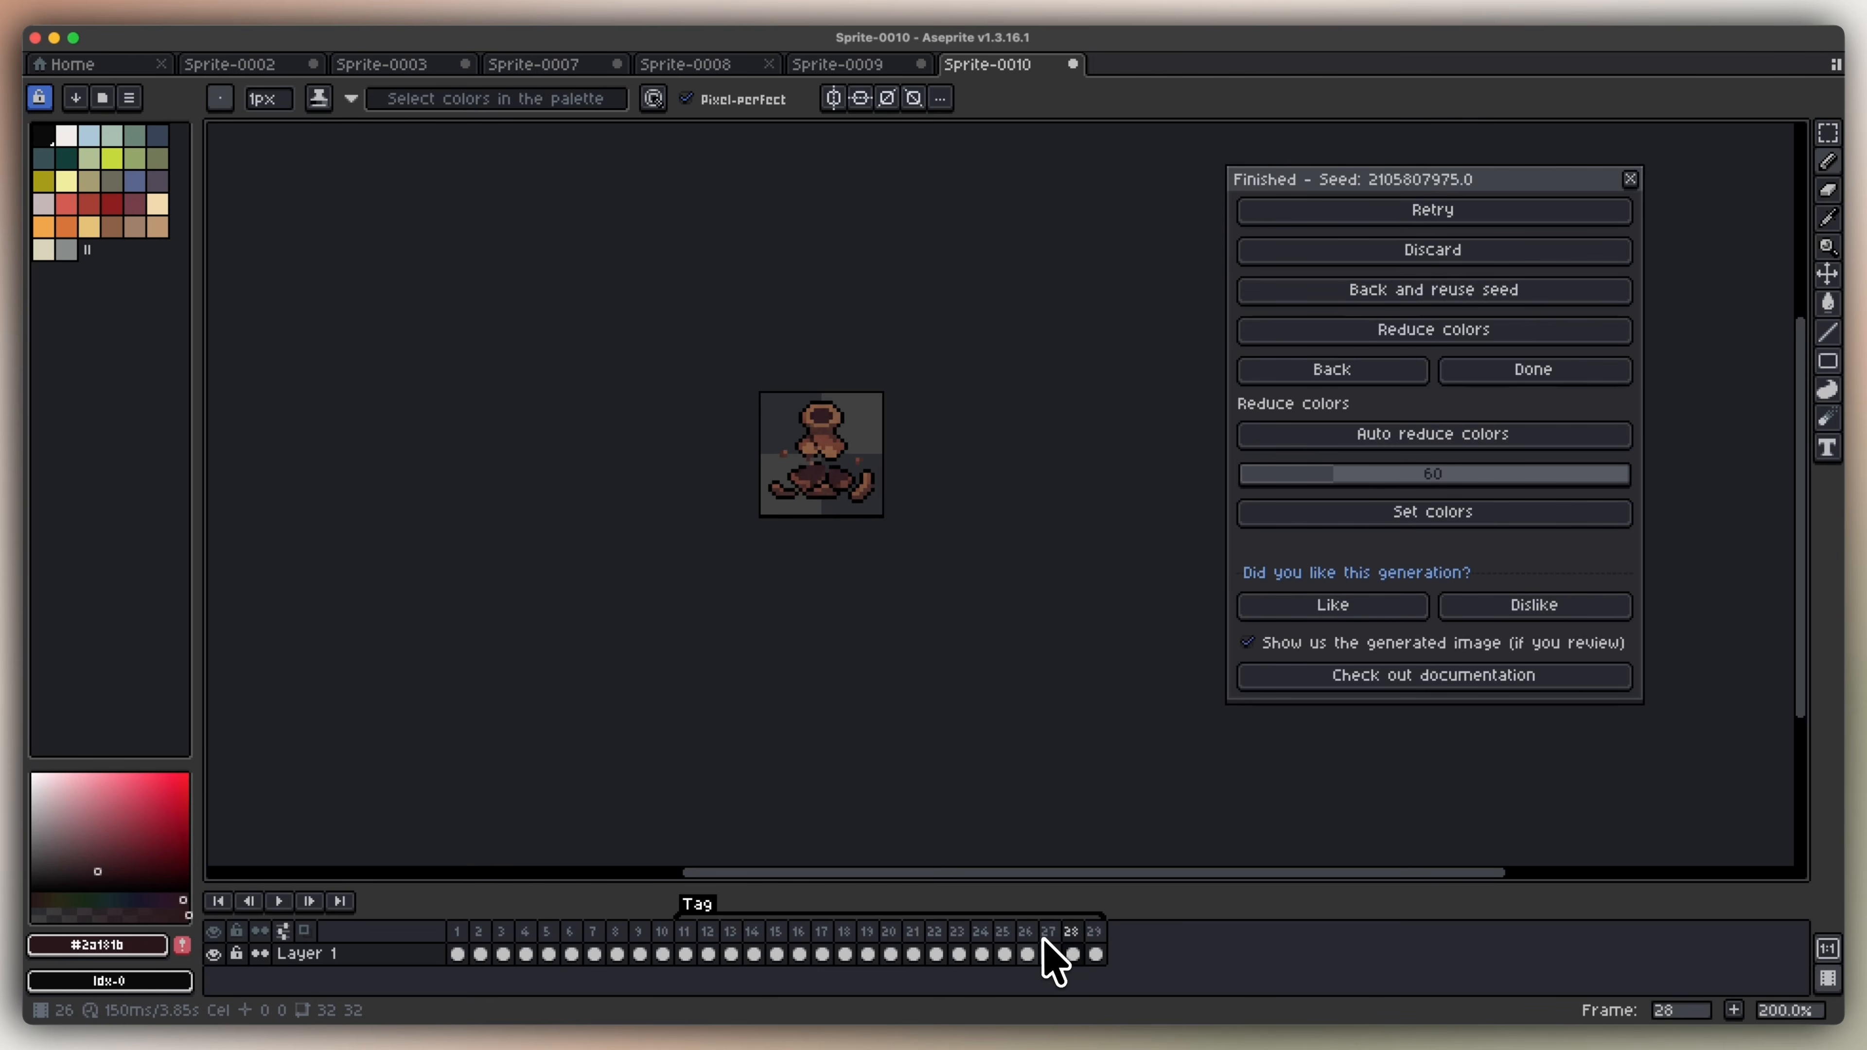
Delete two surplus interpolated frames in succession at frame position 16.
click(808, 933)
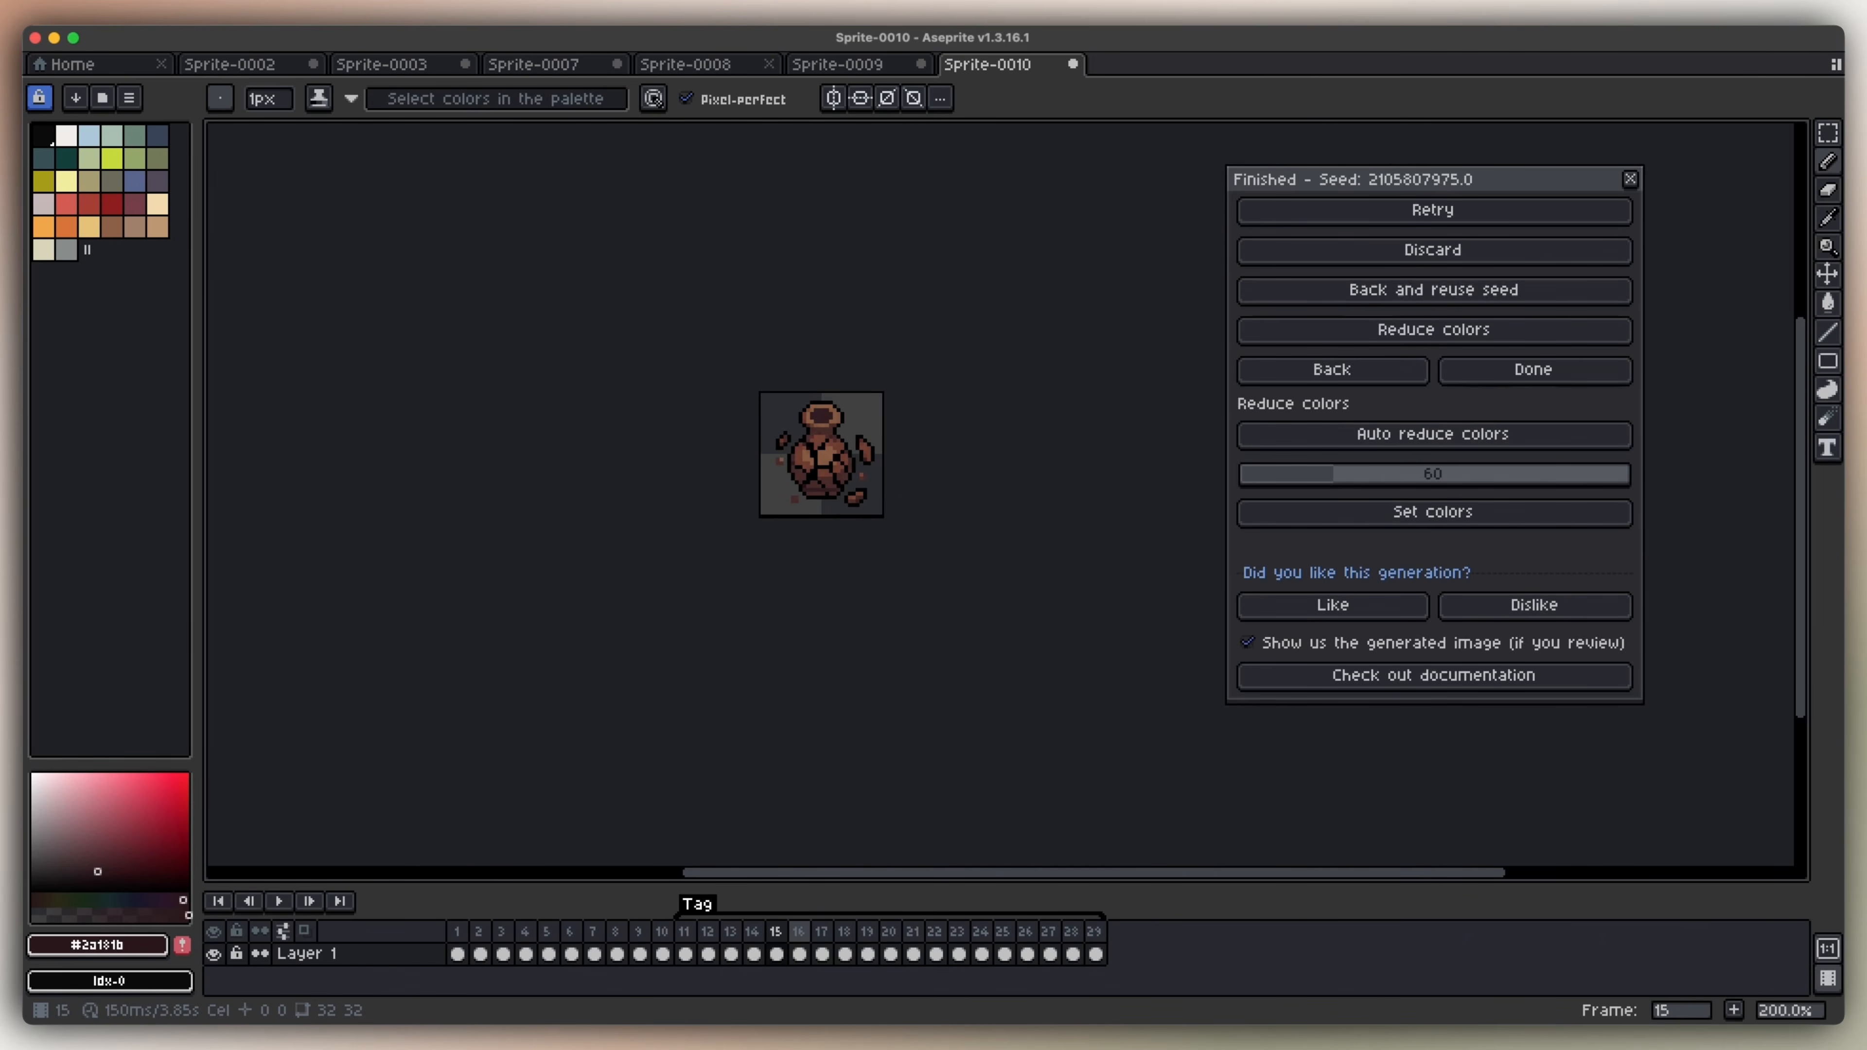
click(803, 932)
key(alt+c)
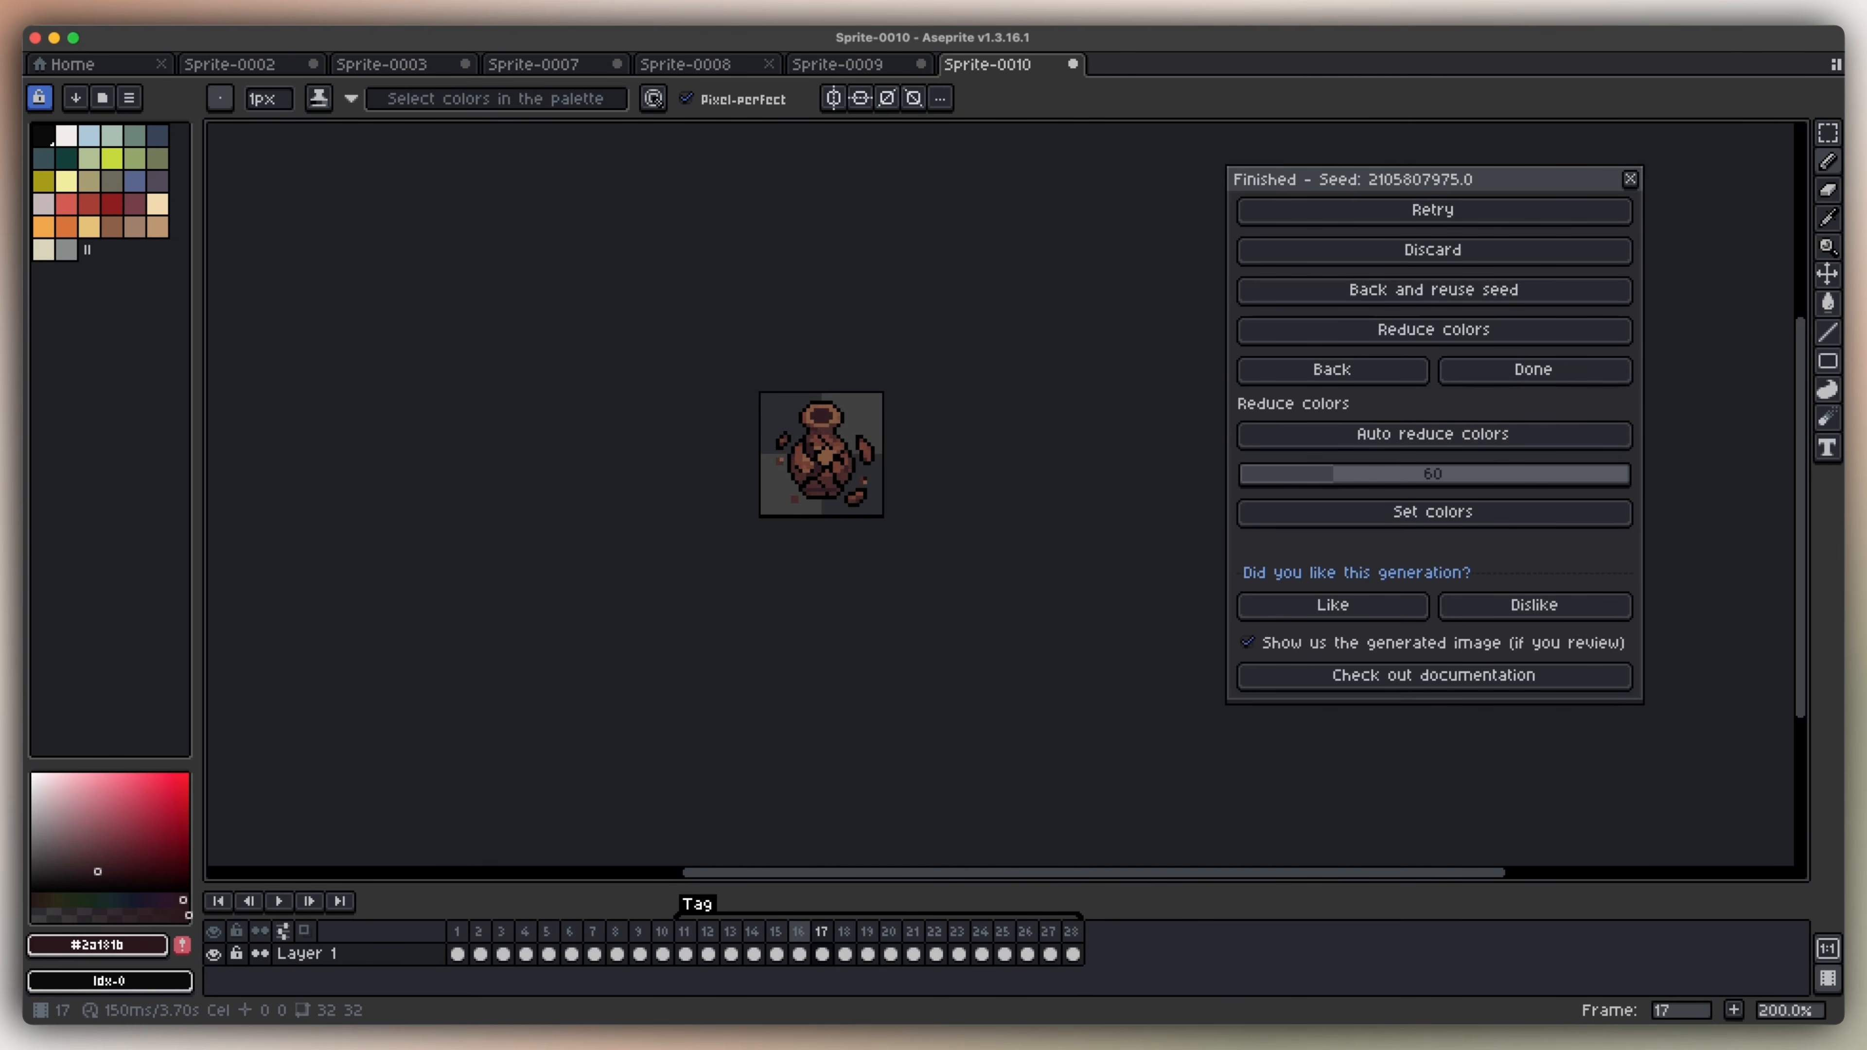
click(799, 932)
key(alt+c)
key(Right)
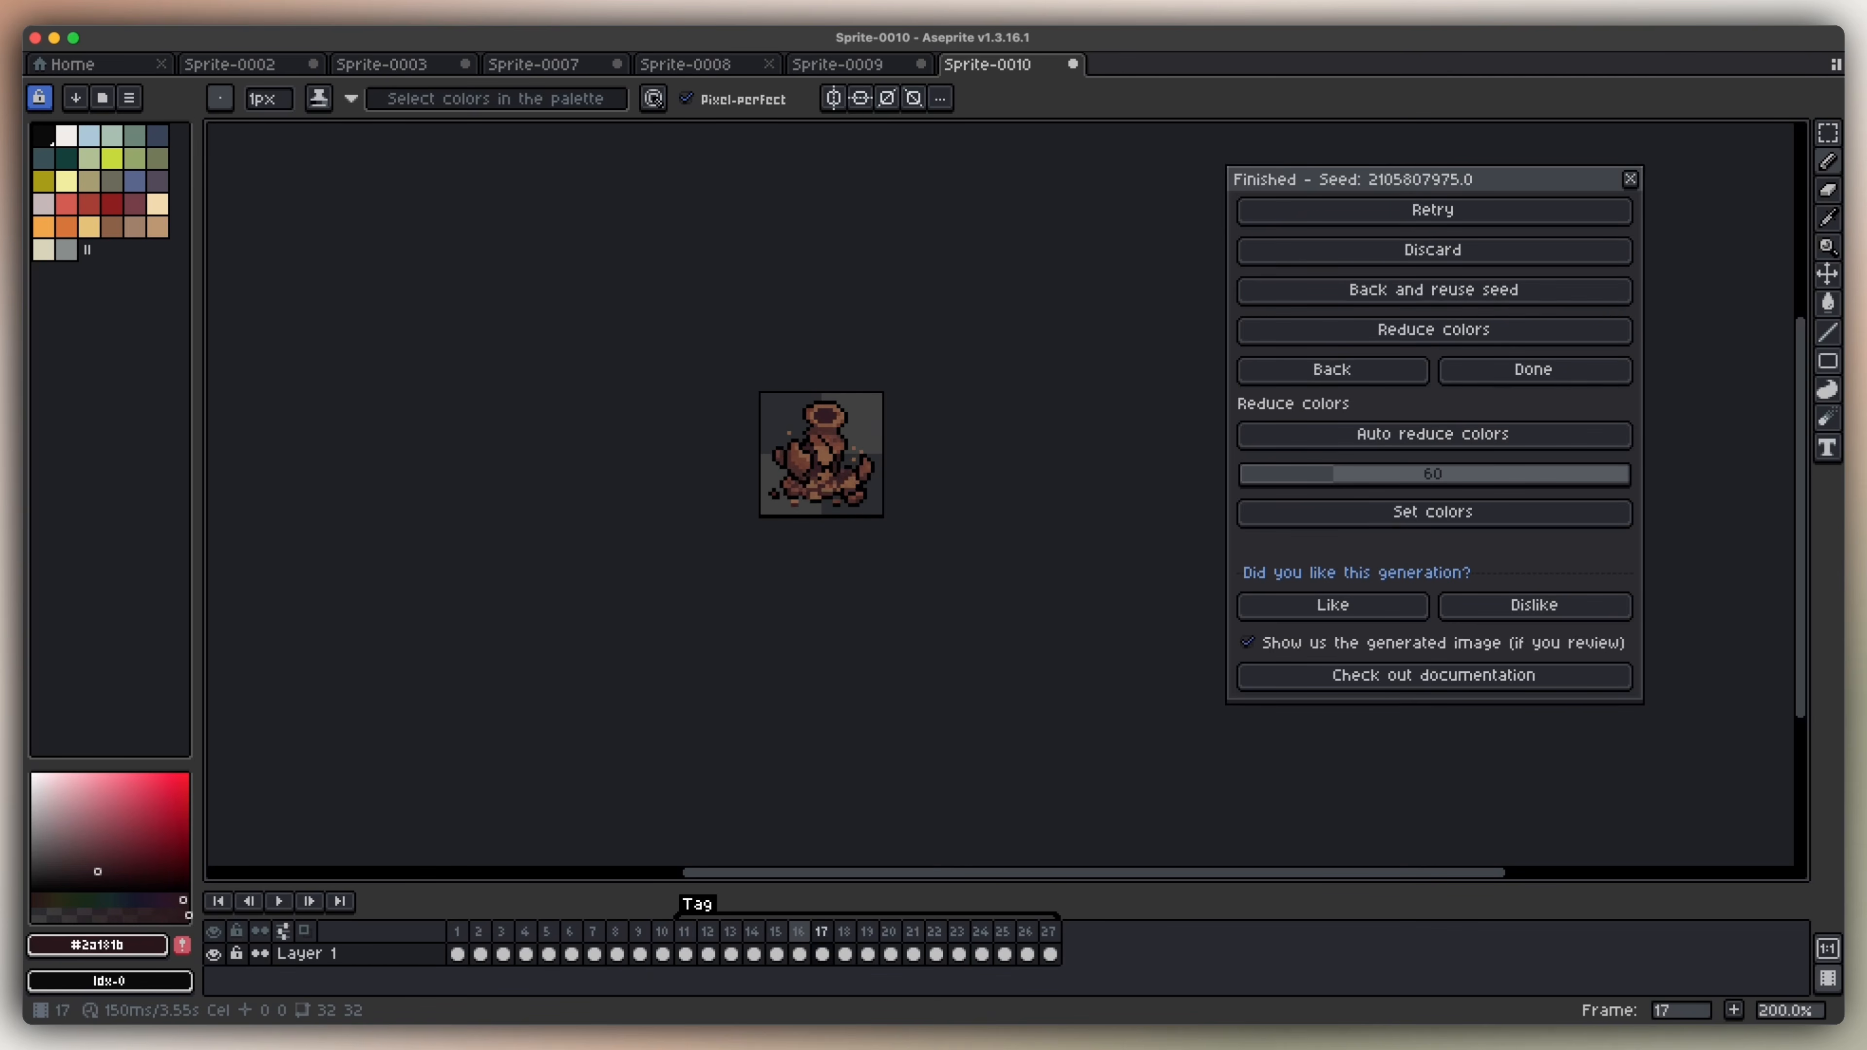
Delete further surplus frames after frame 17, including frames 21 to 23, leaving 20 frames, and return to frame 12.
click(822, 932)
key(Right)
key(alt+c)
key(Right)
key(Right)
drag(909, 933, 962, 933)
key(alt+c)
key(Return)
key(alt+c)
key(Return)
click(706, 931)
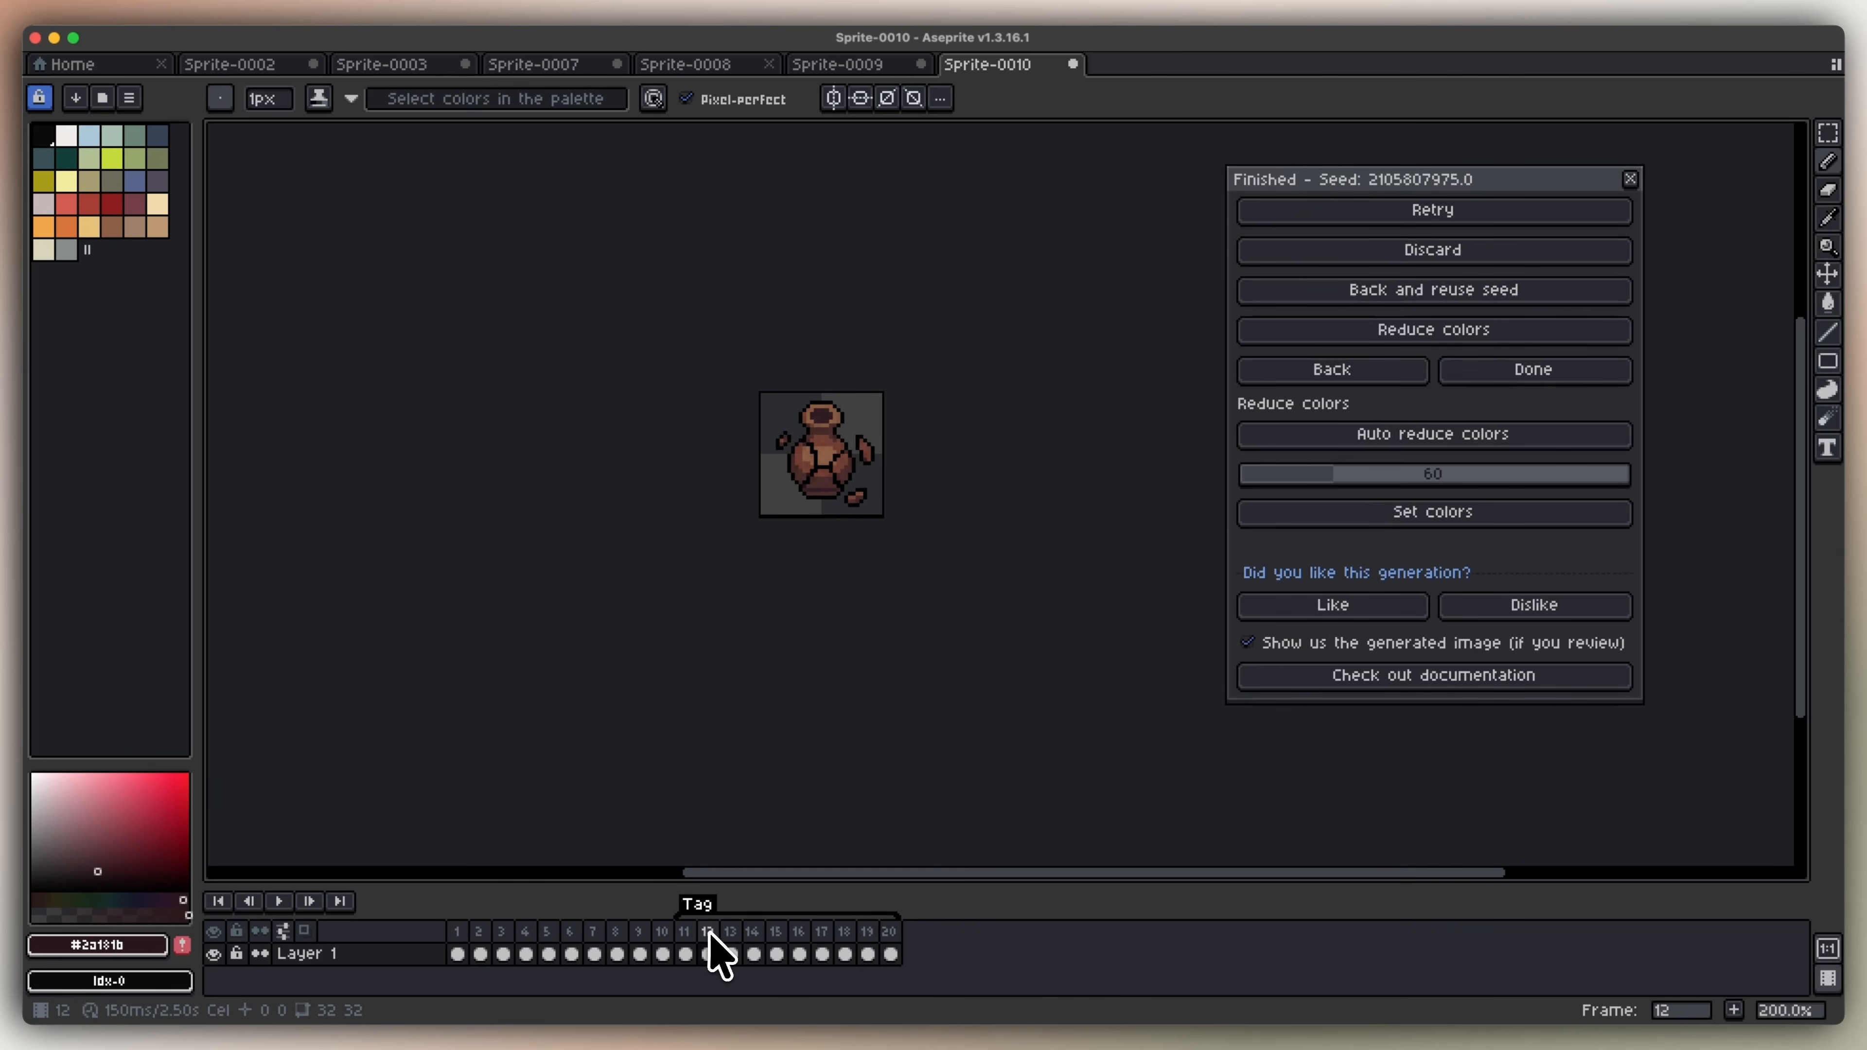
Delete two more surplus frames from frame 12 onward, playing the animation between the deletions.
key(alt+c)
key(Return)
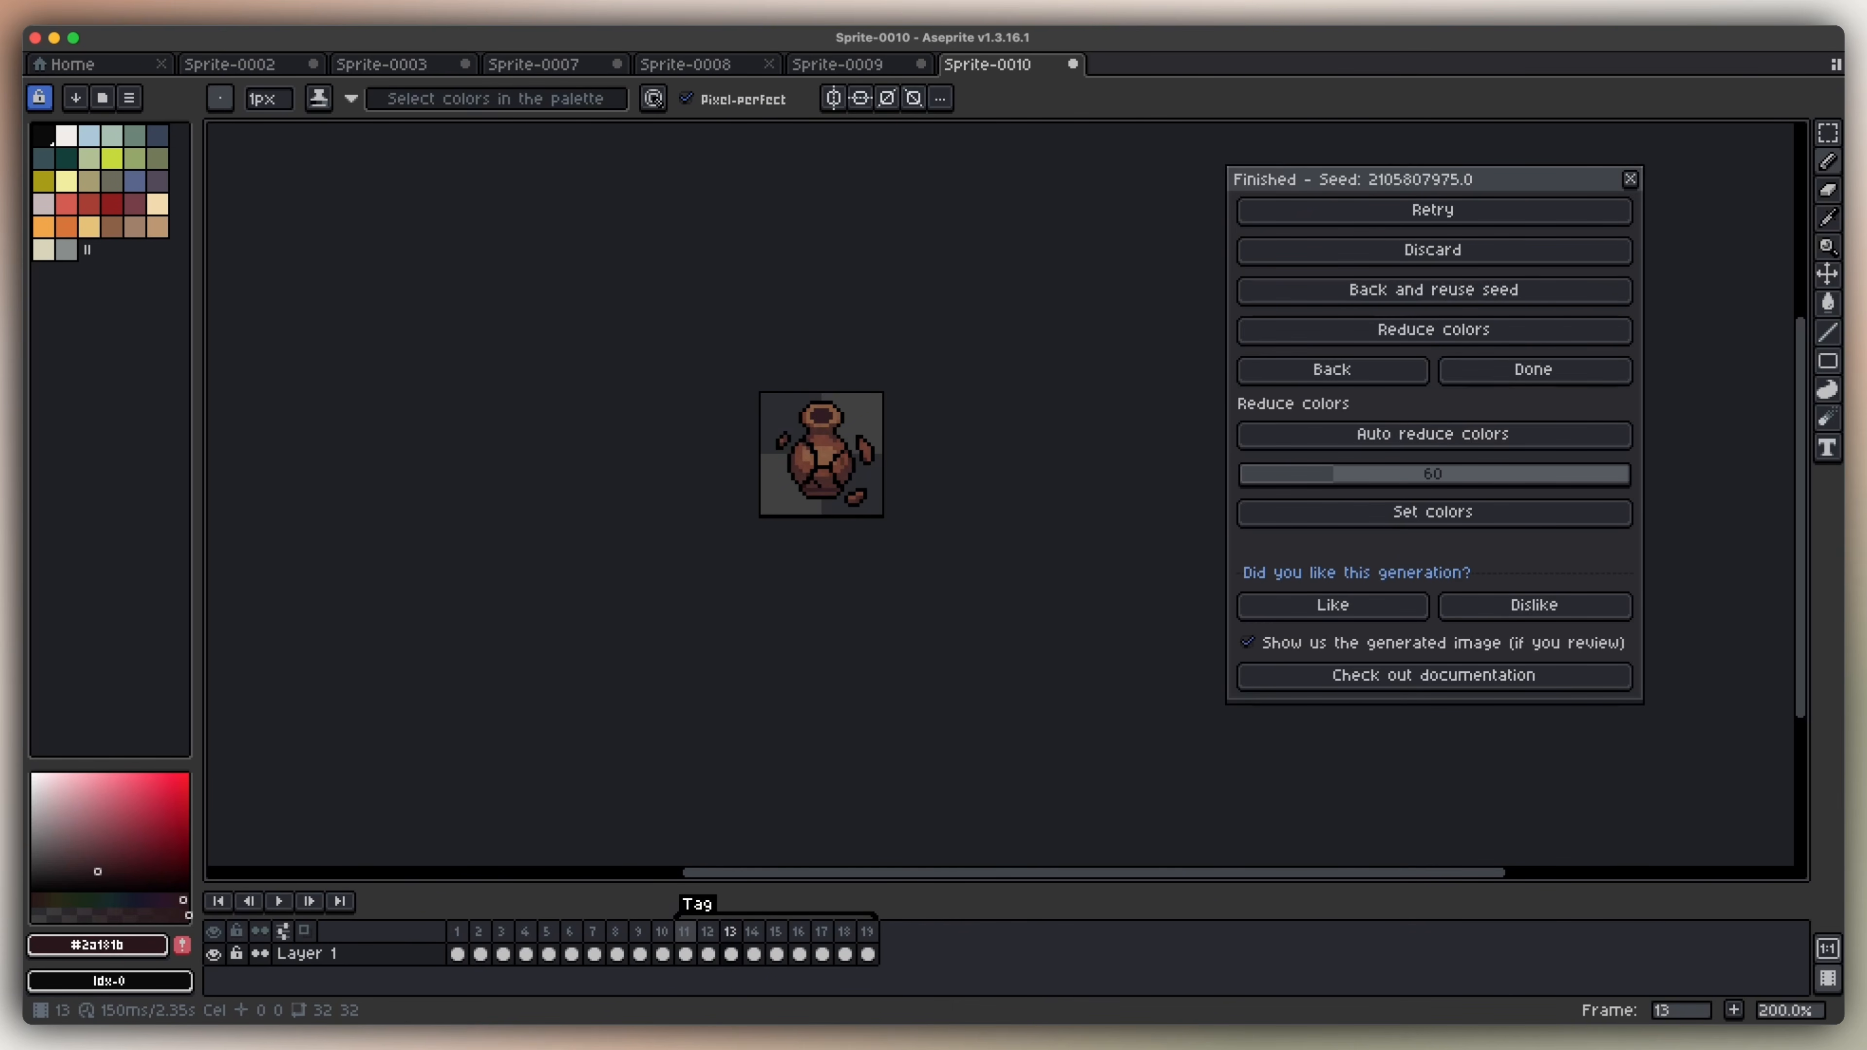
key(alt+c)
Lasso the loose shards around the pot in frame 12 and reposition them along their fall.
scroll(793, 442, up, 4)
key(q)
mouse_move(787, 417)
mouse_down()
mouse_move(743, 498)
mouse_move(778, 457)
mouse_up()
drag(766, 463, 755, 498)
mouse_move(1011, 427)
mouse_down()
mouse_move(1047, 526)
mouse_move(1024, 521)
mouse_up()
mouse_move(1032, 590)
mouse_down()
mouse_move(1013, 654)
mouse_move(1015, 622)
mouse_up()
click(781, 615)
Compare the neighbouring frames and reposition the lassoed shards on both sides of the pot in frame 13.
key(Left)
key(Right)
key(Right)
mouse_move(780, 441)
mouse_down()
mouse_move(797, 439)
mouse_move(751, 484)
mouse_up()
mouse_move(987, 431)
mouse_down()
mouse_move(1003, 415)
mouse_move(1016, 471)
mouse_up()
mouse_move(1013, 617)
mouse_down()
mouse_move(1039, 680)
mouse_move(1006, 666)
mouse_move(1033, 625)
mouse_up()
drag(992, 637, 993, 648)
click(750, 492)
Shift the shards in frame 14 lower with the lasso, and erase or delete the stray pieces beside the pot.
key(Right)
drag(799, 443, 784, 451)
mouse_move(769, 471)
mouse_down()
mouse_move(756, 608)
mouse_move(765, 518)
mouse_move(814, 648)
mouse_up()
click(764, 500)
click(816, 623)
key(e)
drag(1009, 580, 1033, 604)
key(q)
key(Delete)
drag(996, 431, 1013, 420)
drag(1030, 478, 1036, 578)
click(791, 387)
Step through the edited frames up to frame 15 and play the animation to check the falling shards.
key(Left)
key(Left)
key(Right)
key(Right)
key(Right)
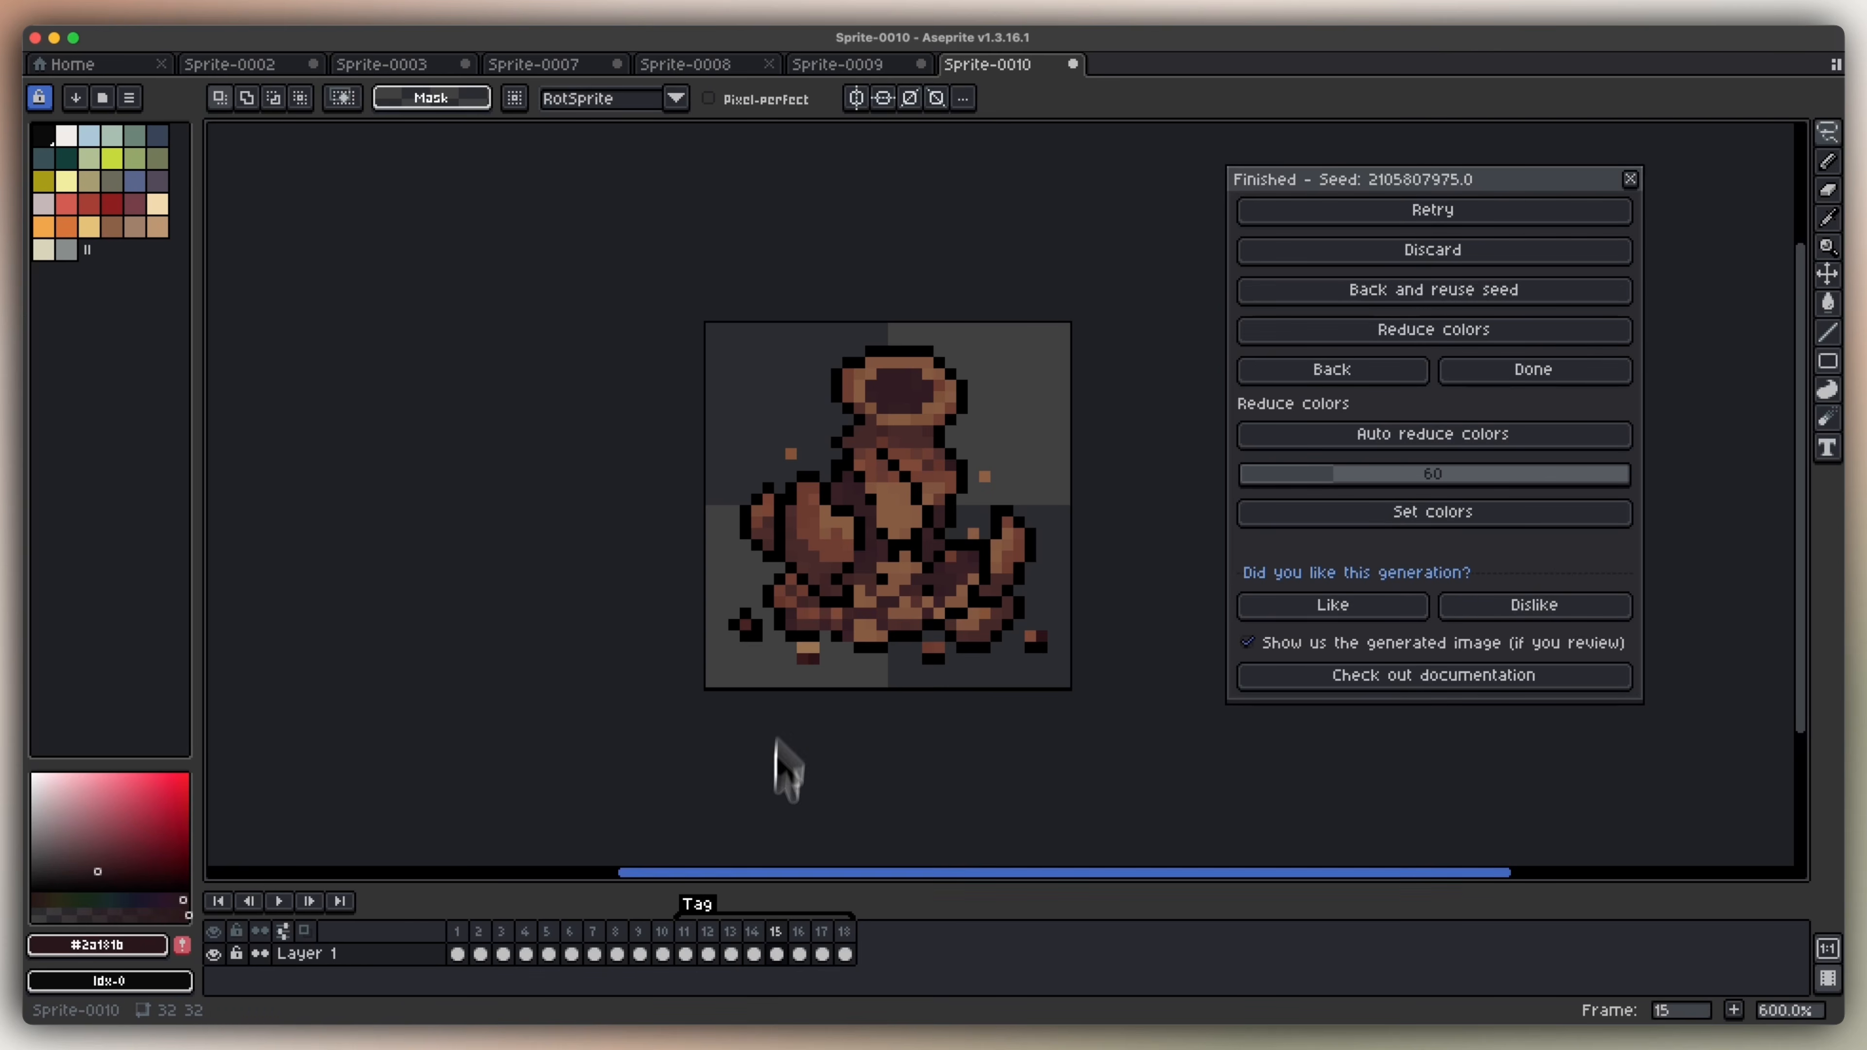
key(Return)
scroll(704, 640, down, 3)
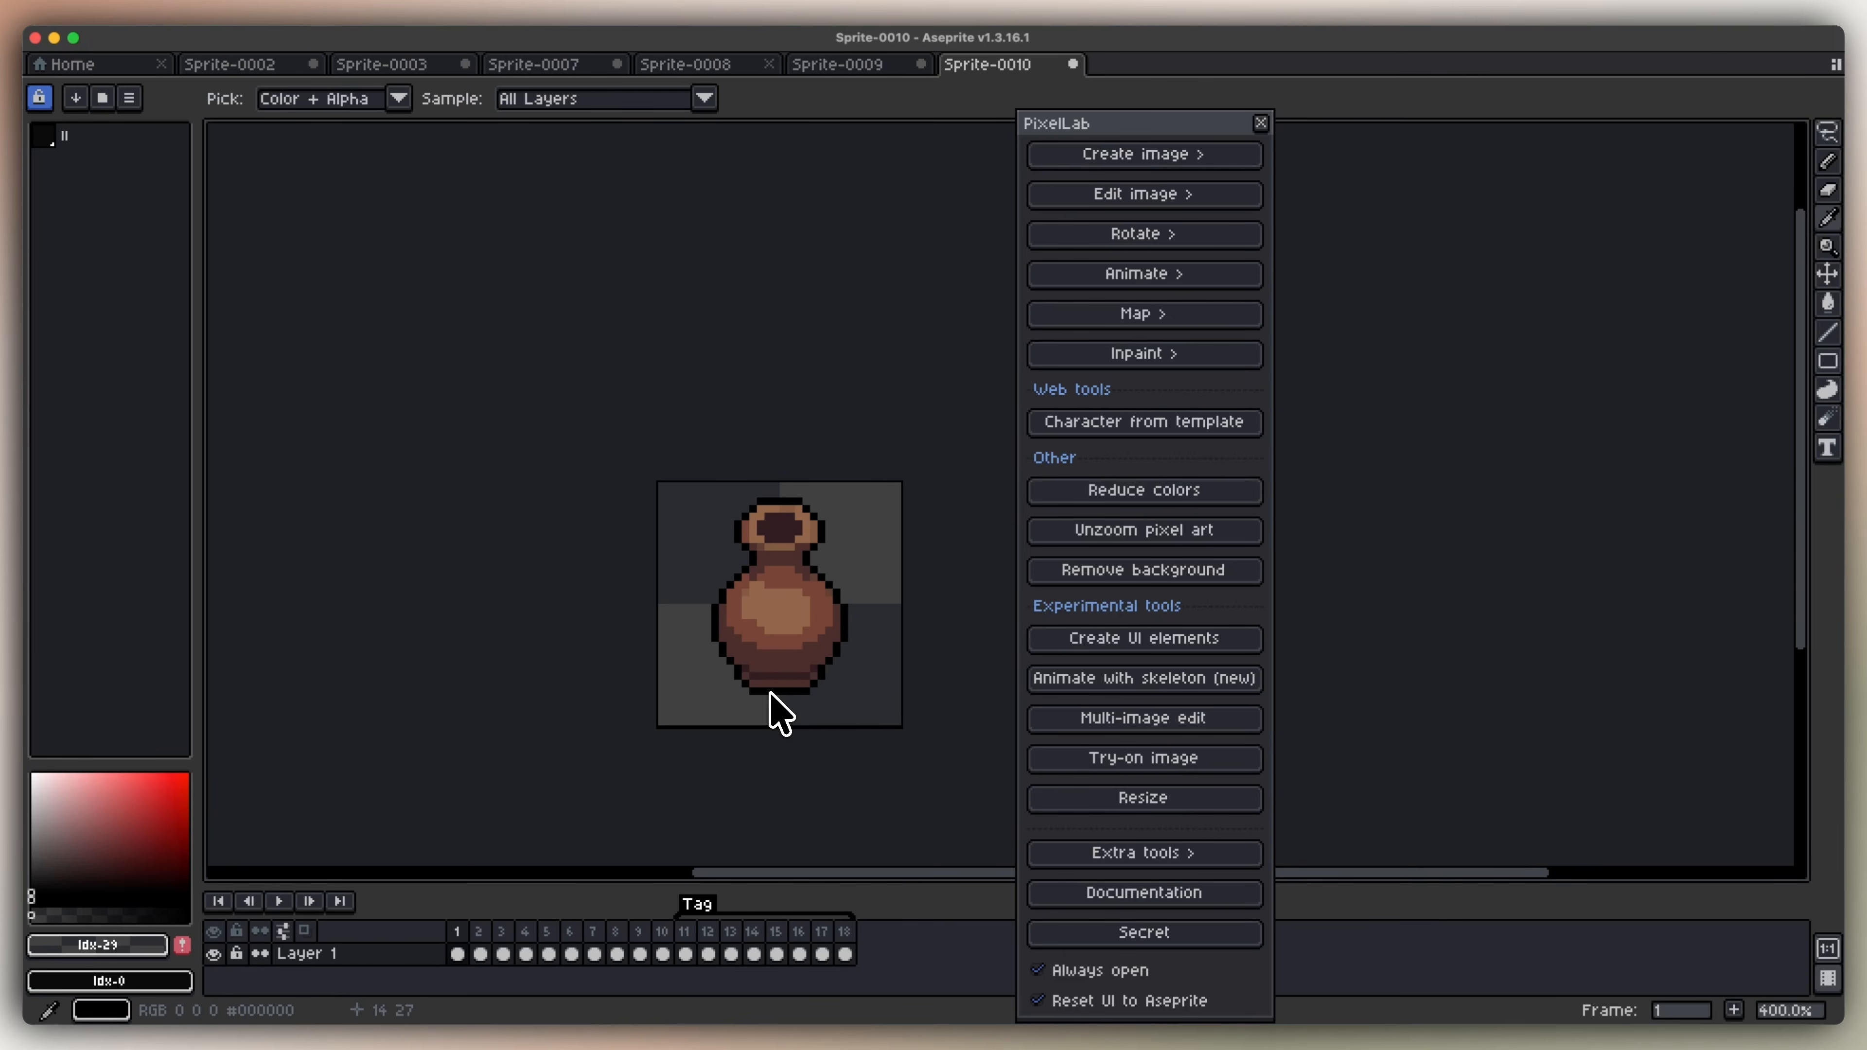
Sample the pot's black outline and dark shades #4b2f2d and #331f24 in frame 1 and add them to the palette.
alt+click(770, 692)
click(185, 946)
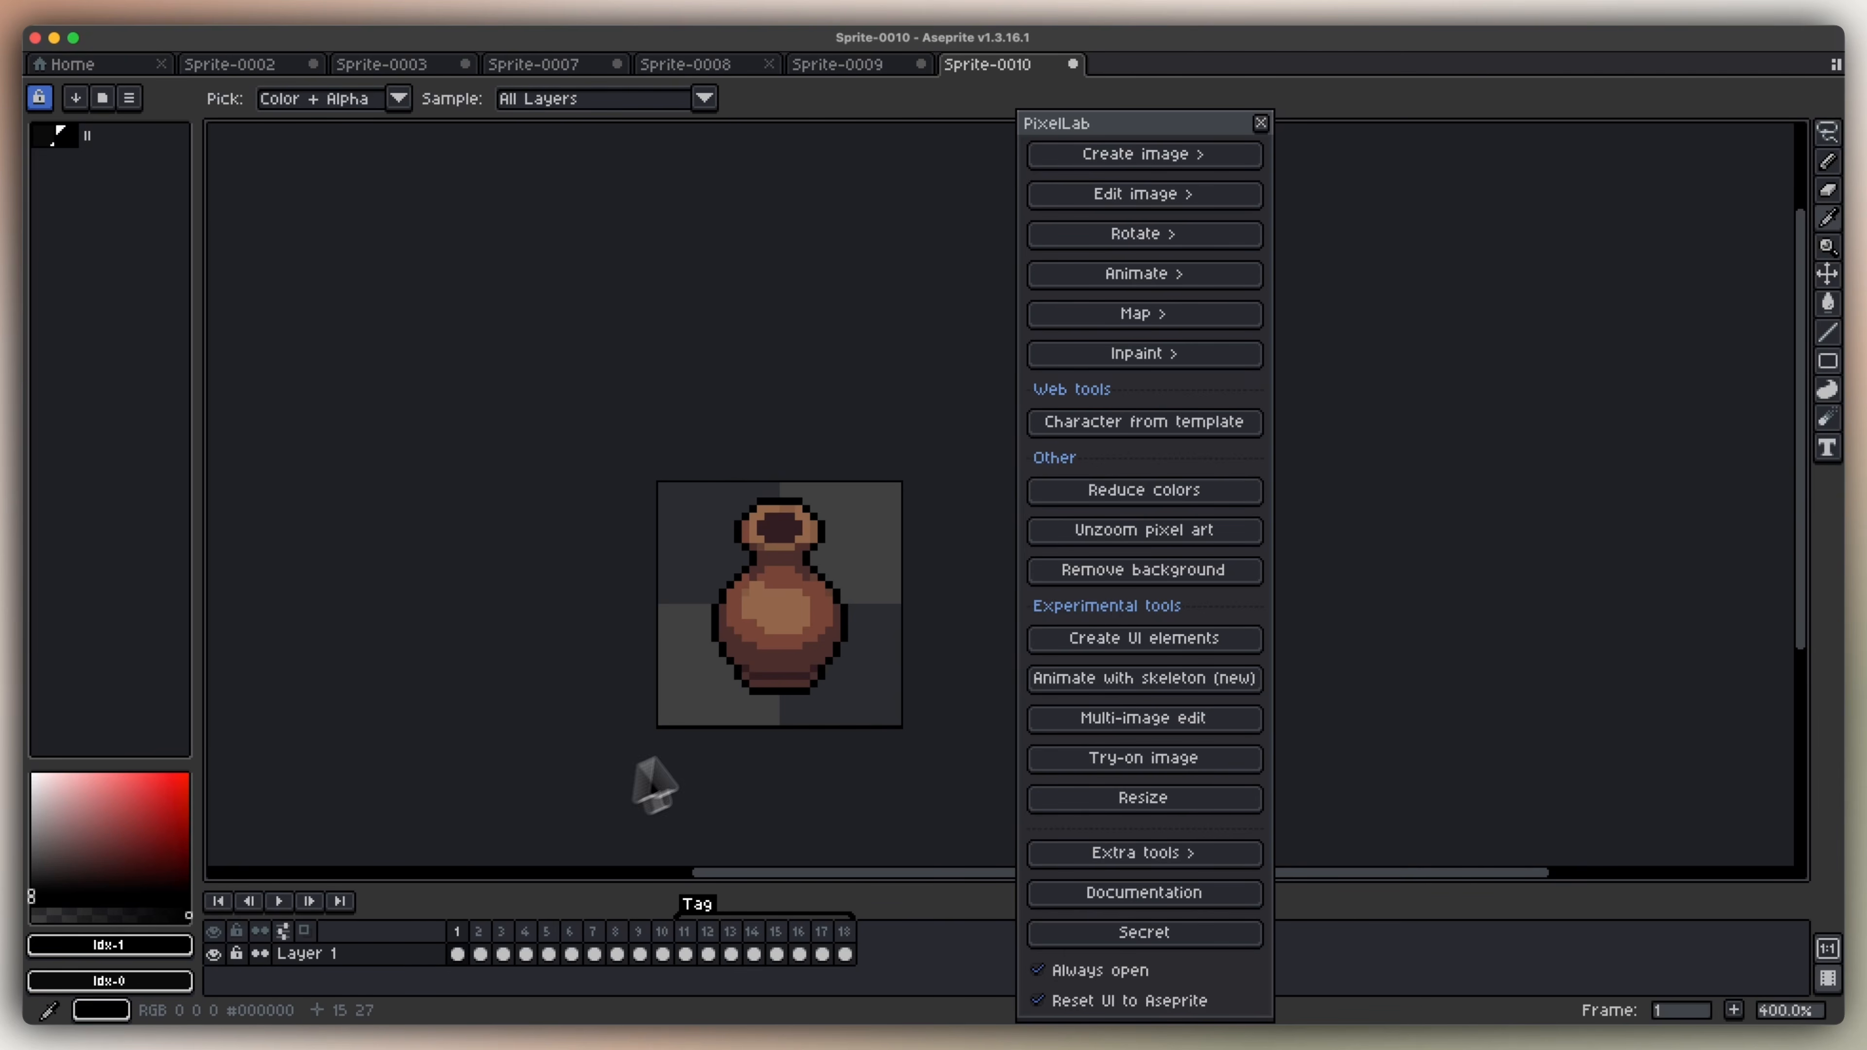
alt+click(770, 689)
click(182, 945)
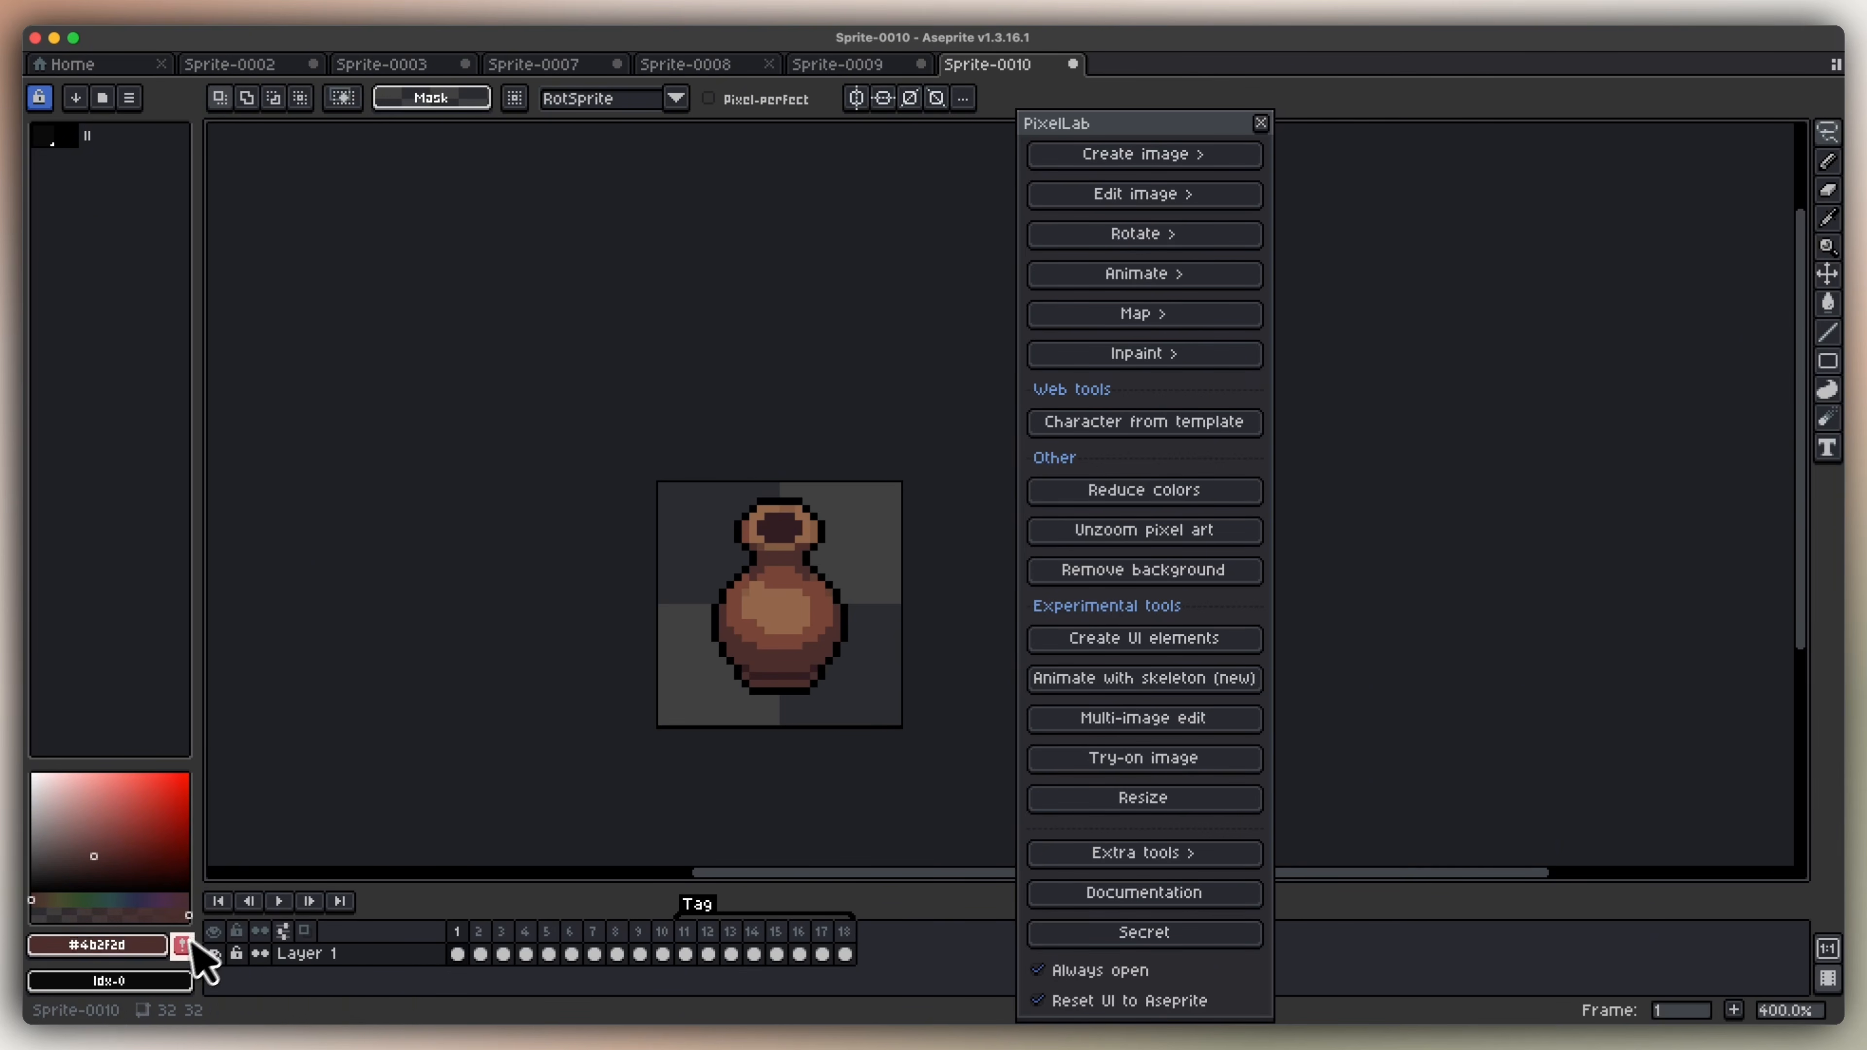
scroll(791, 680, up, 2)
alt+click(786, 702)
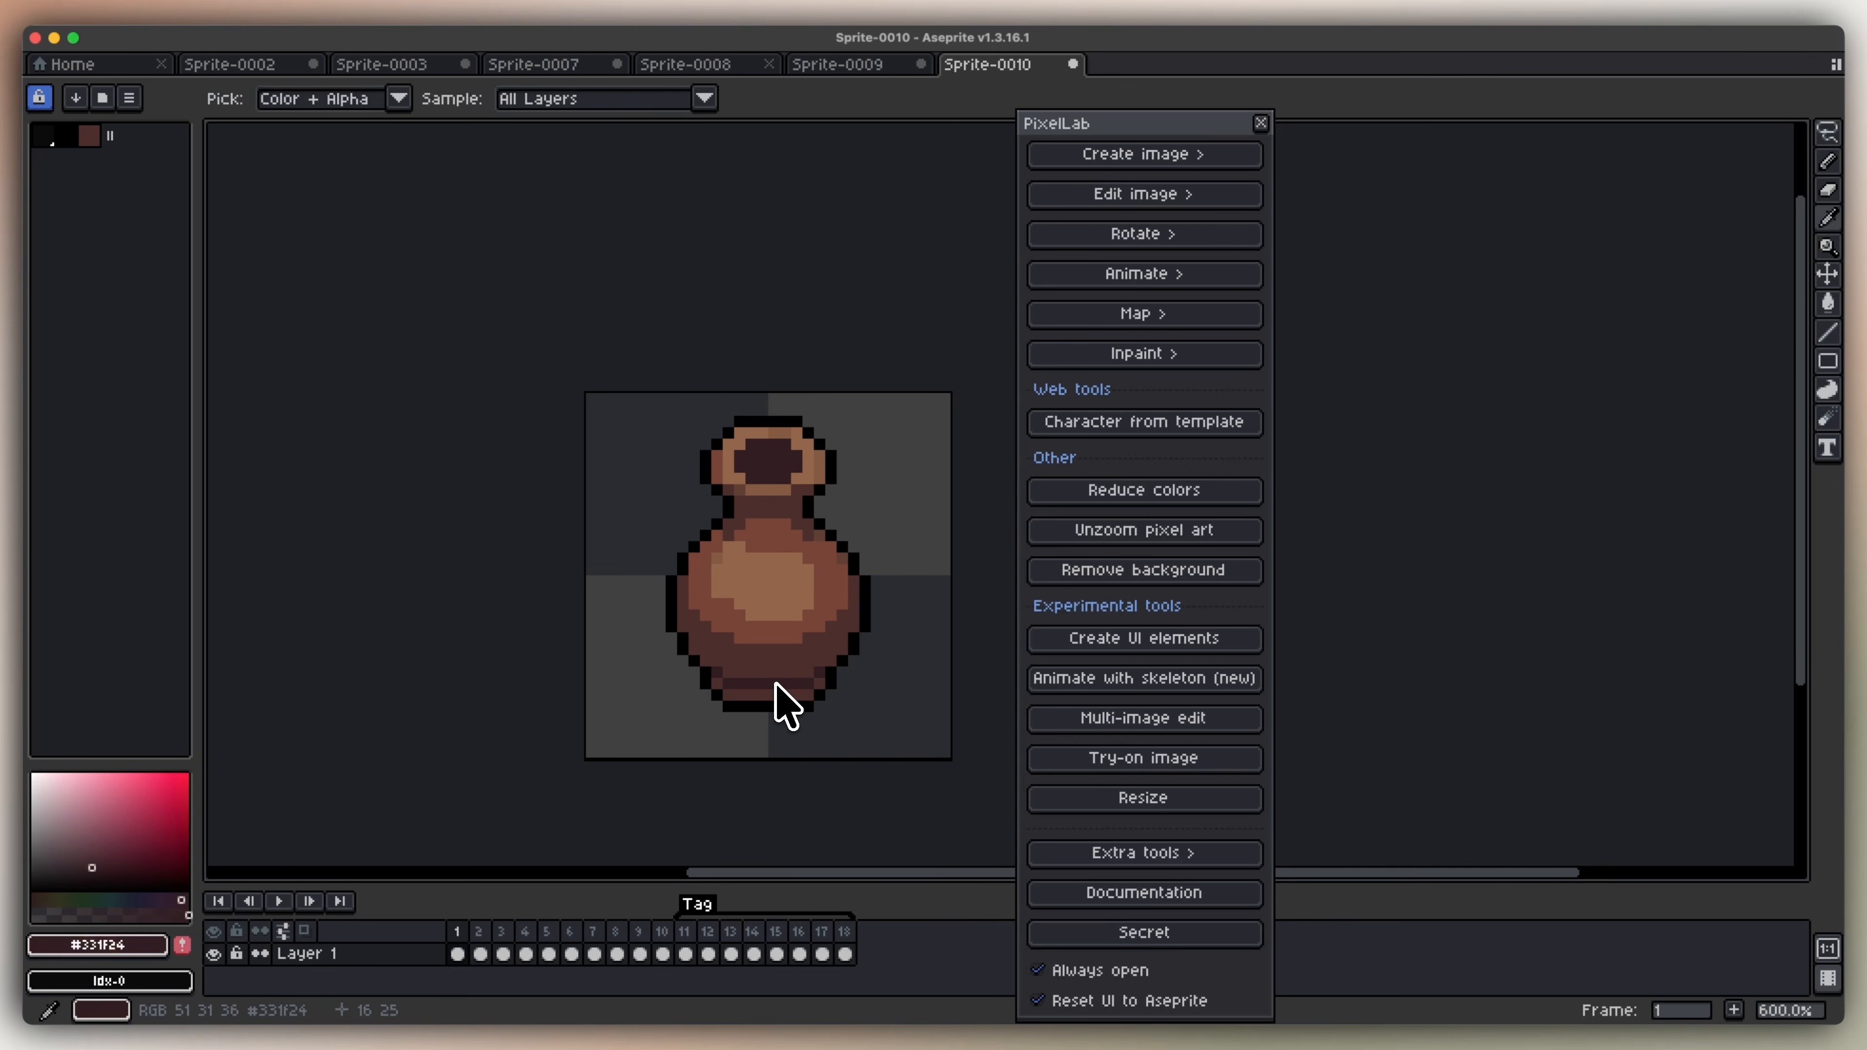
click(184, 946)
Sample the pot's mid-brown #774437 and highlight #93664a and add both to the palette.
alt+click(758, 668)
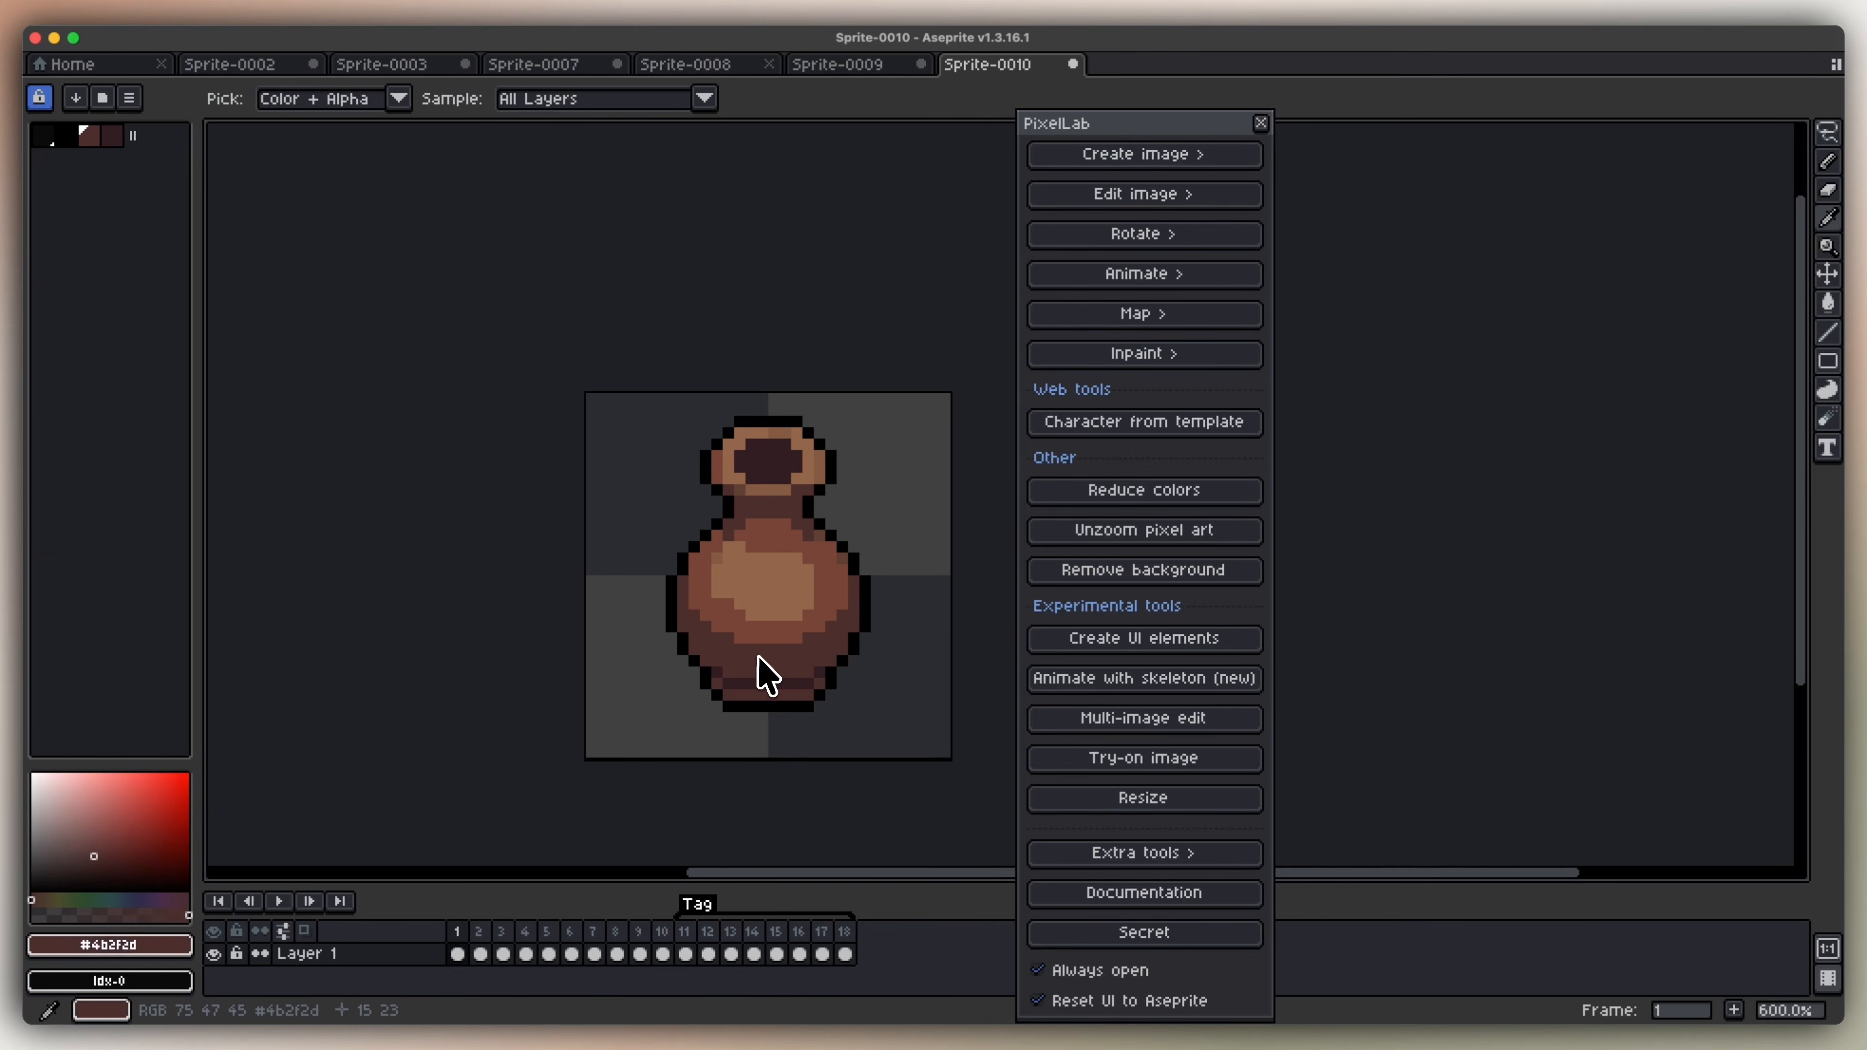
alt+click(751, 637)
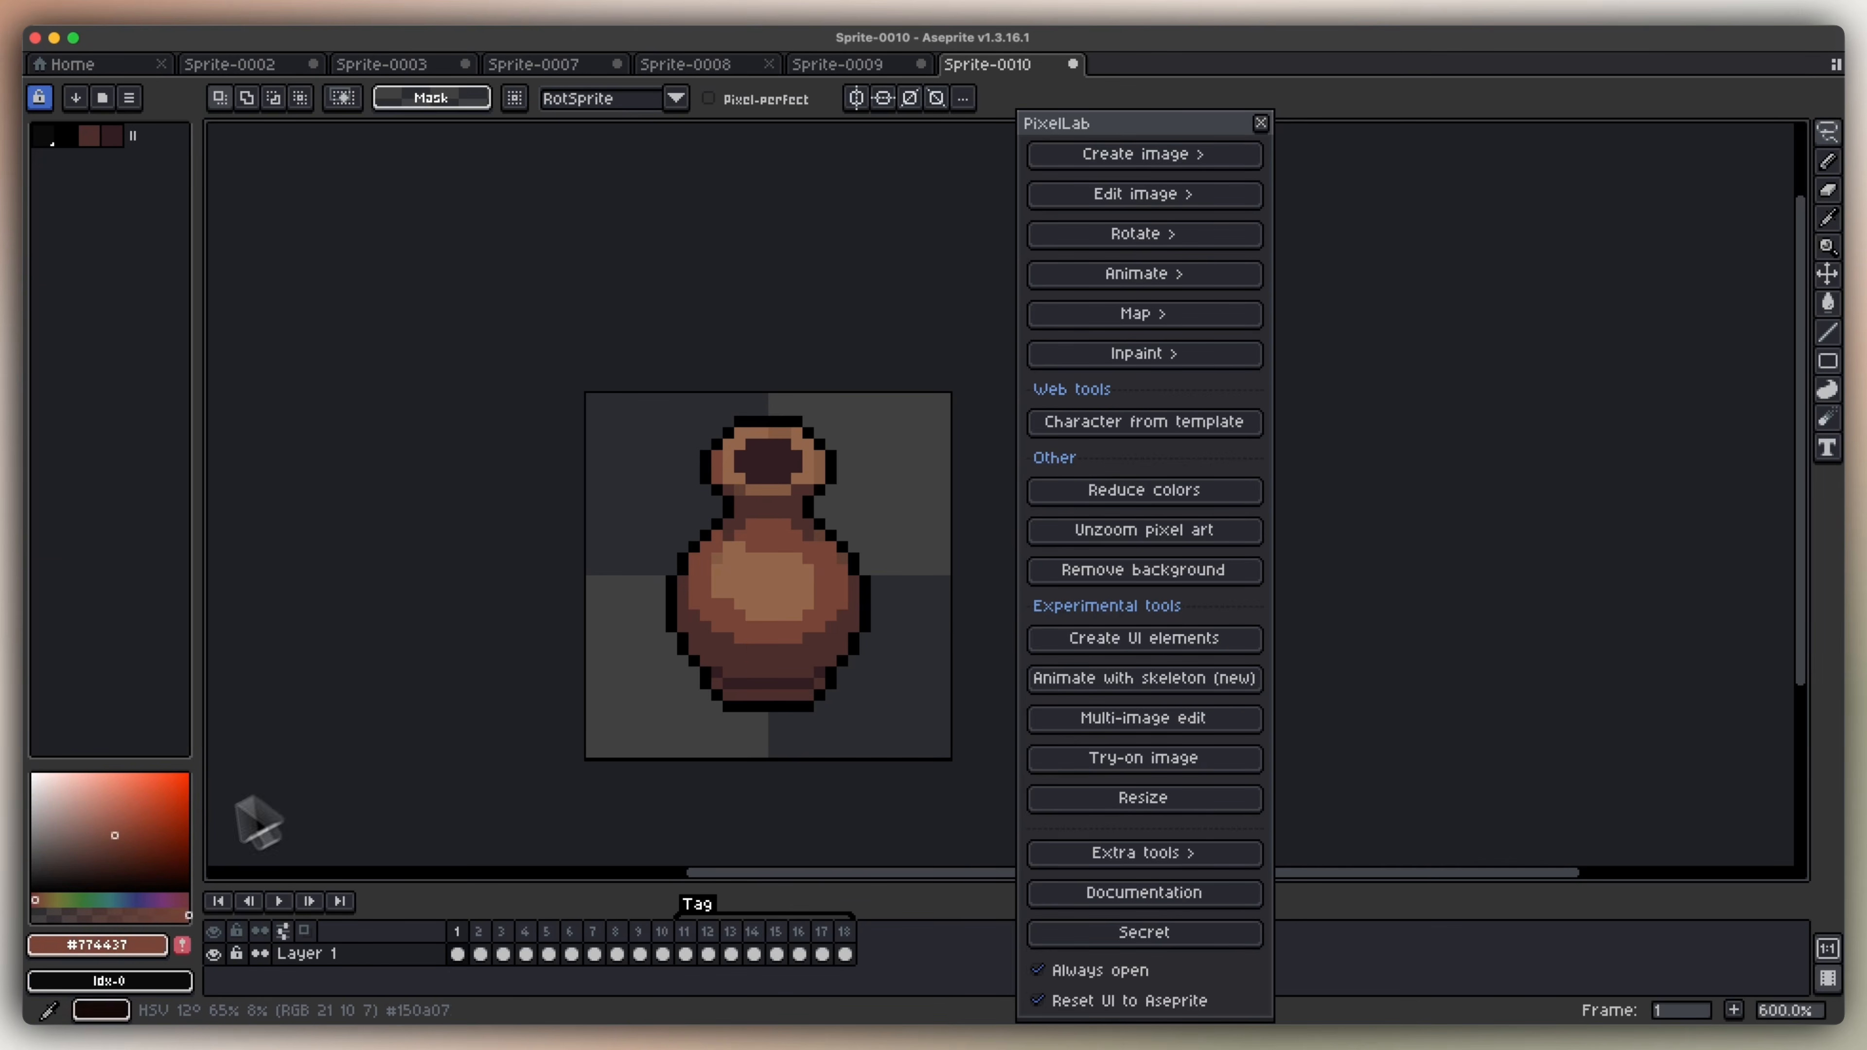
click(118, 944)
alt+click(763, 597)
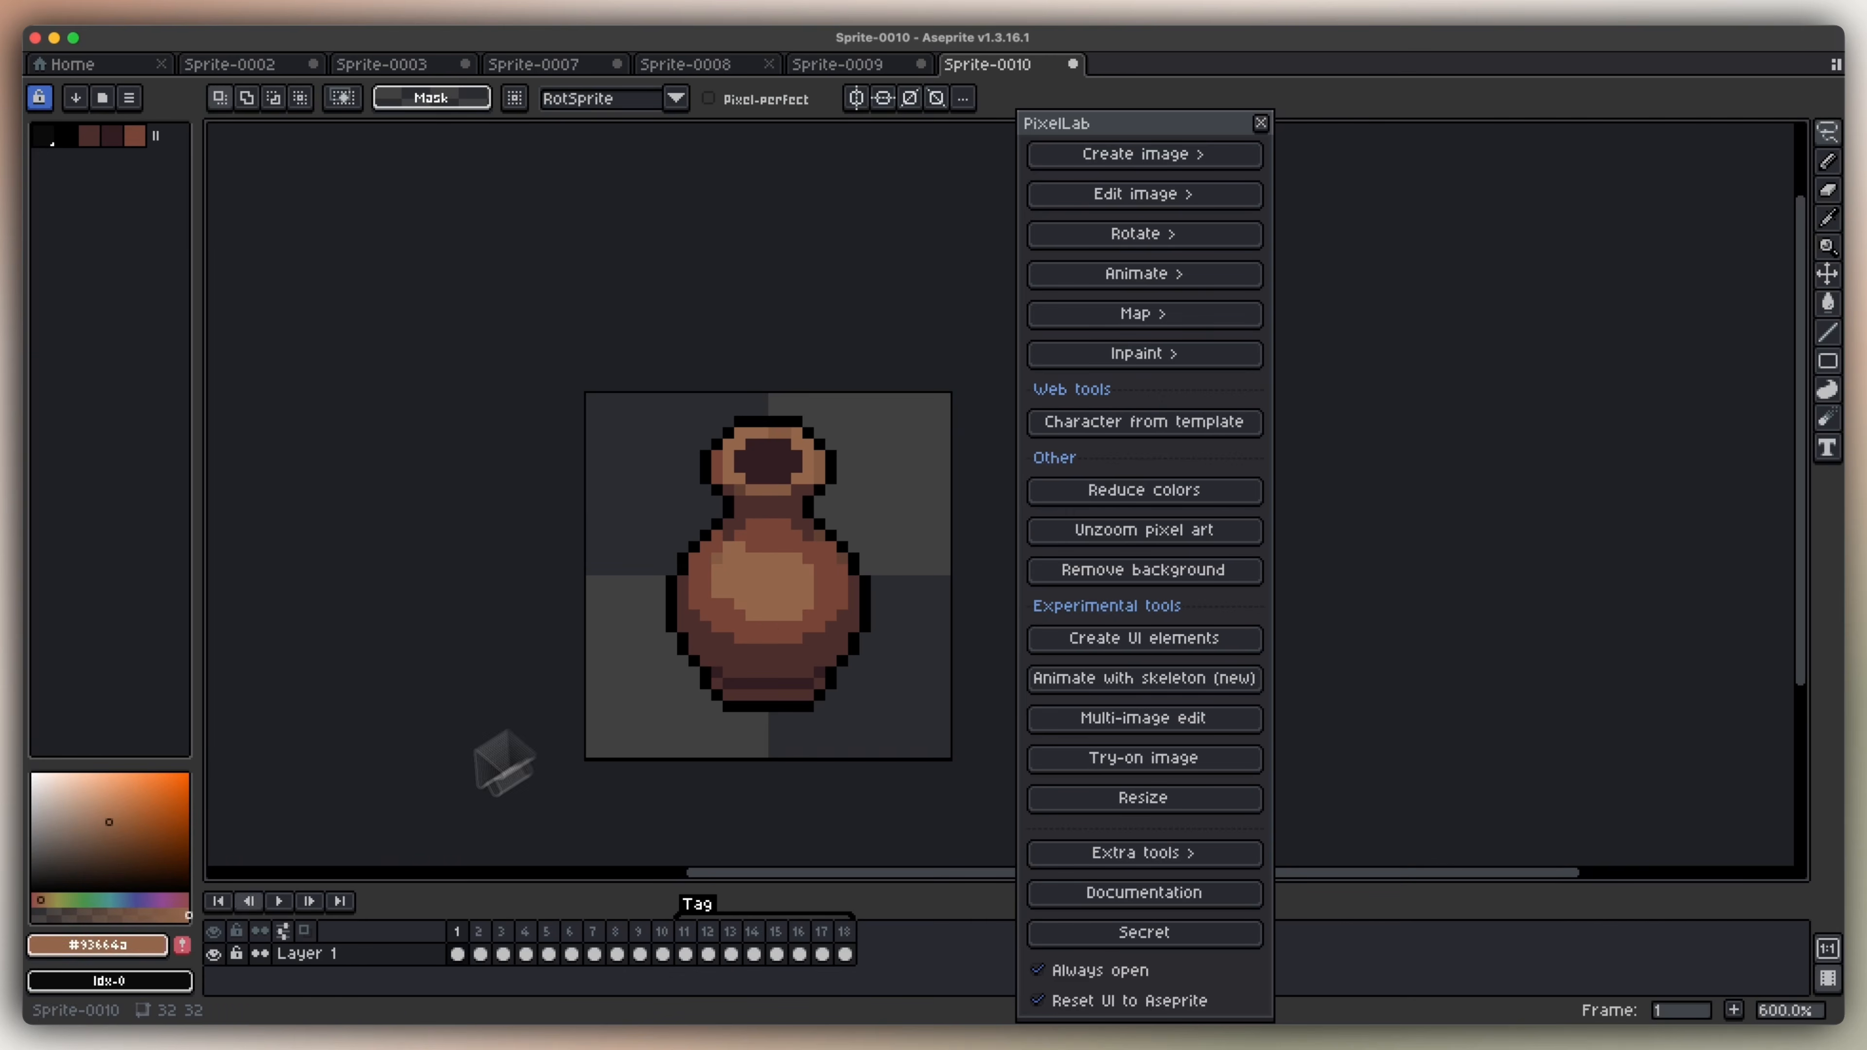
click(178, 947)
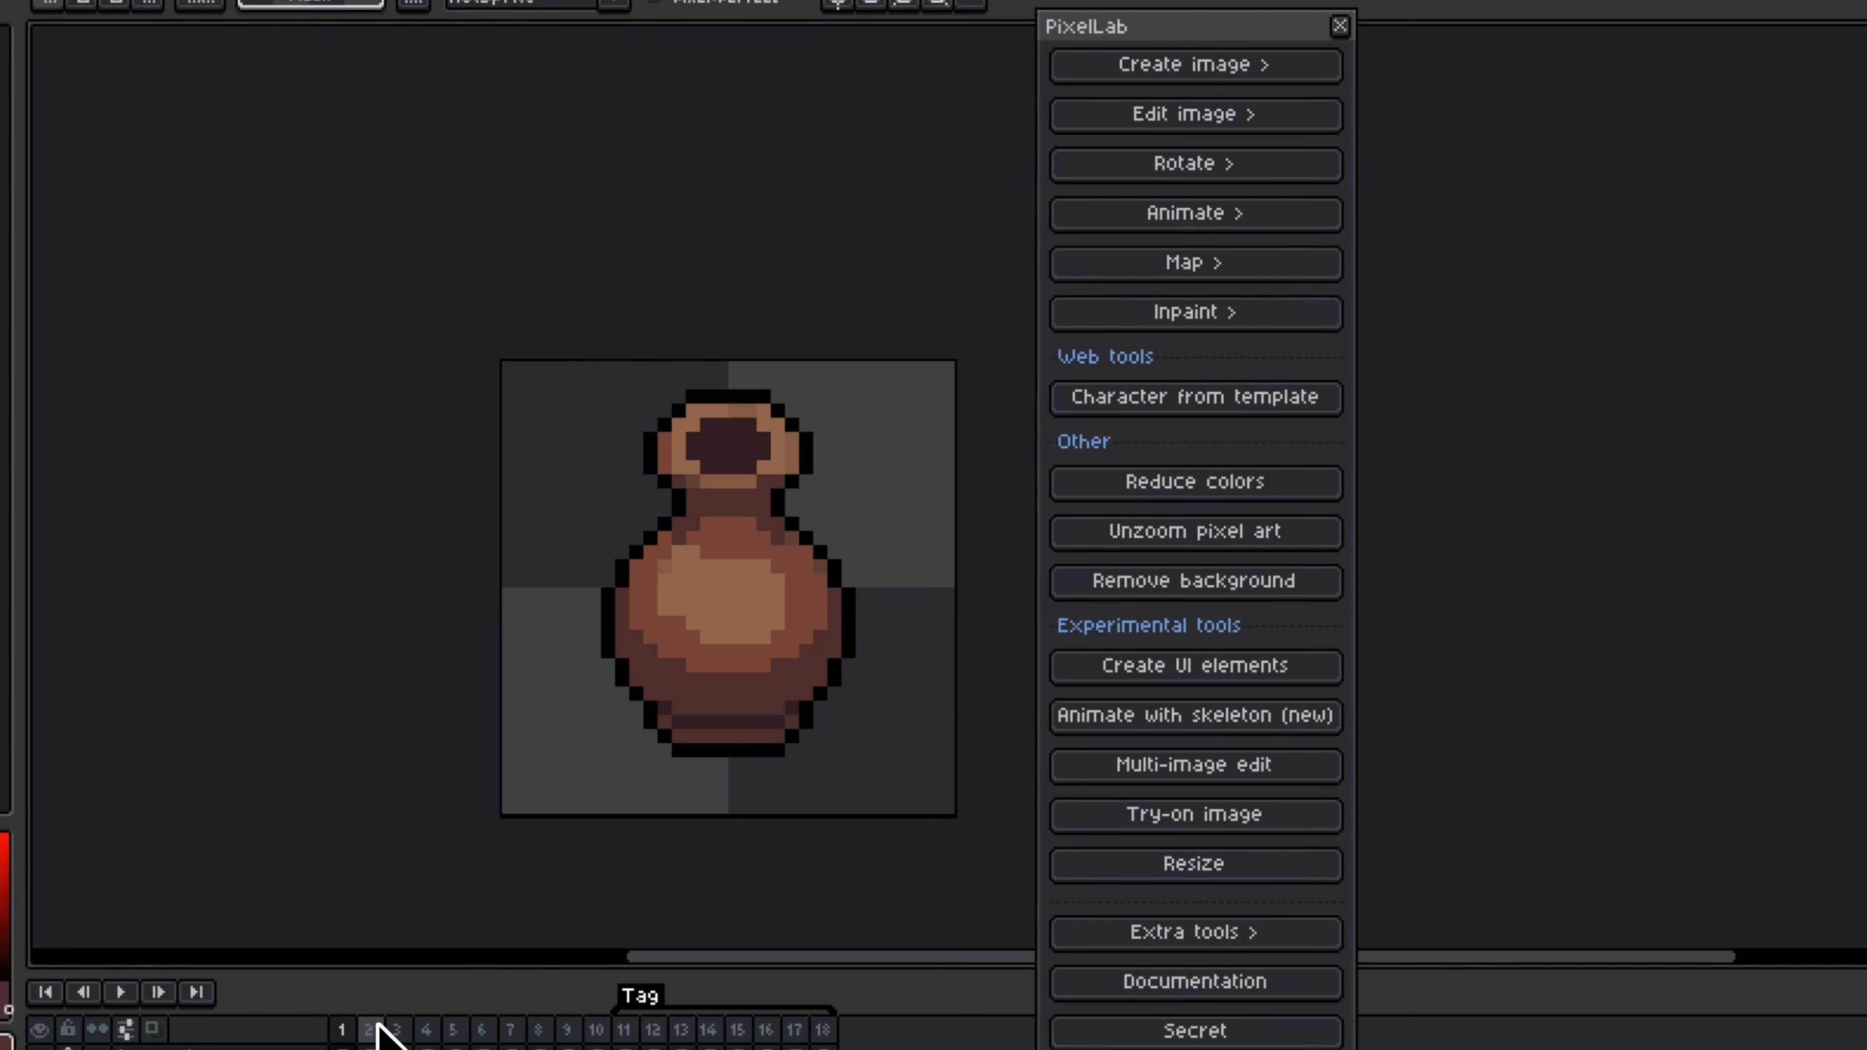
Quantize all frames with Reduce colors, using the current palette, no dithering and output to the current layer.
click(371, 1030)
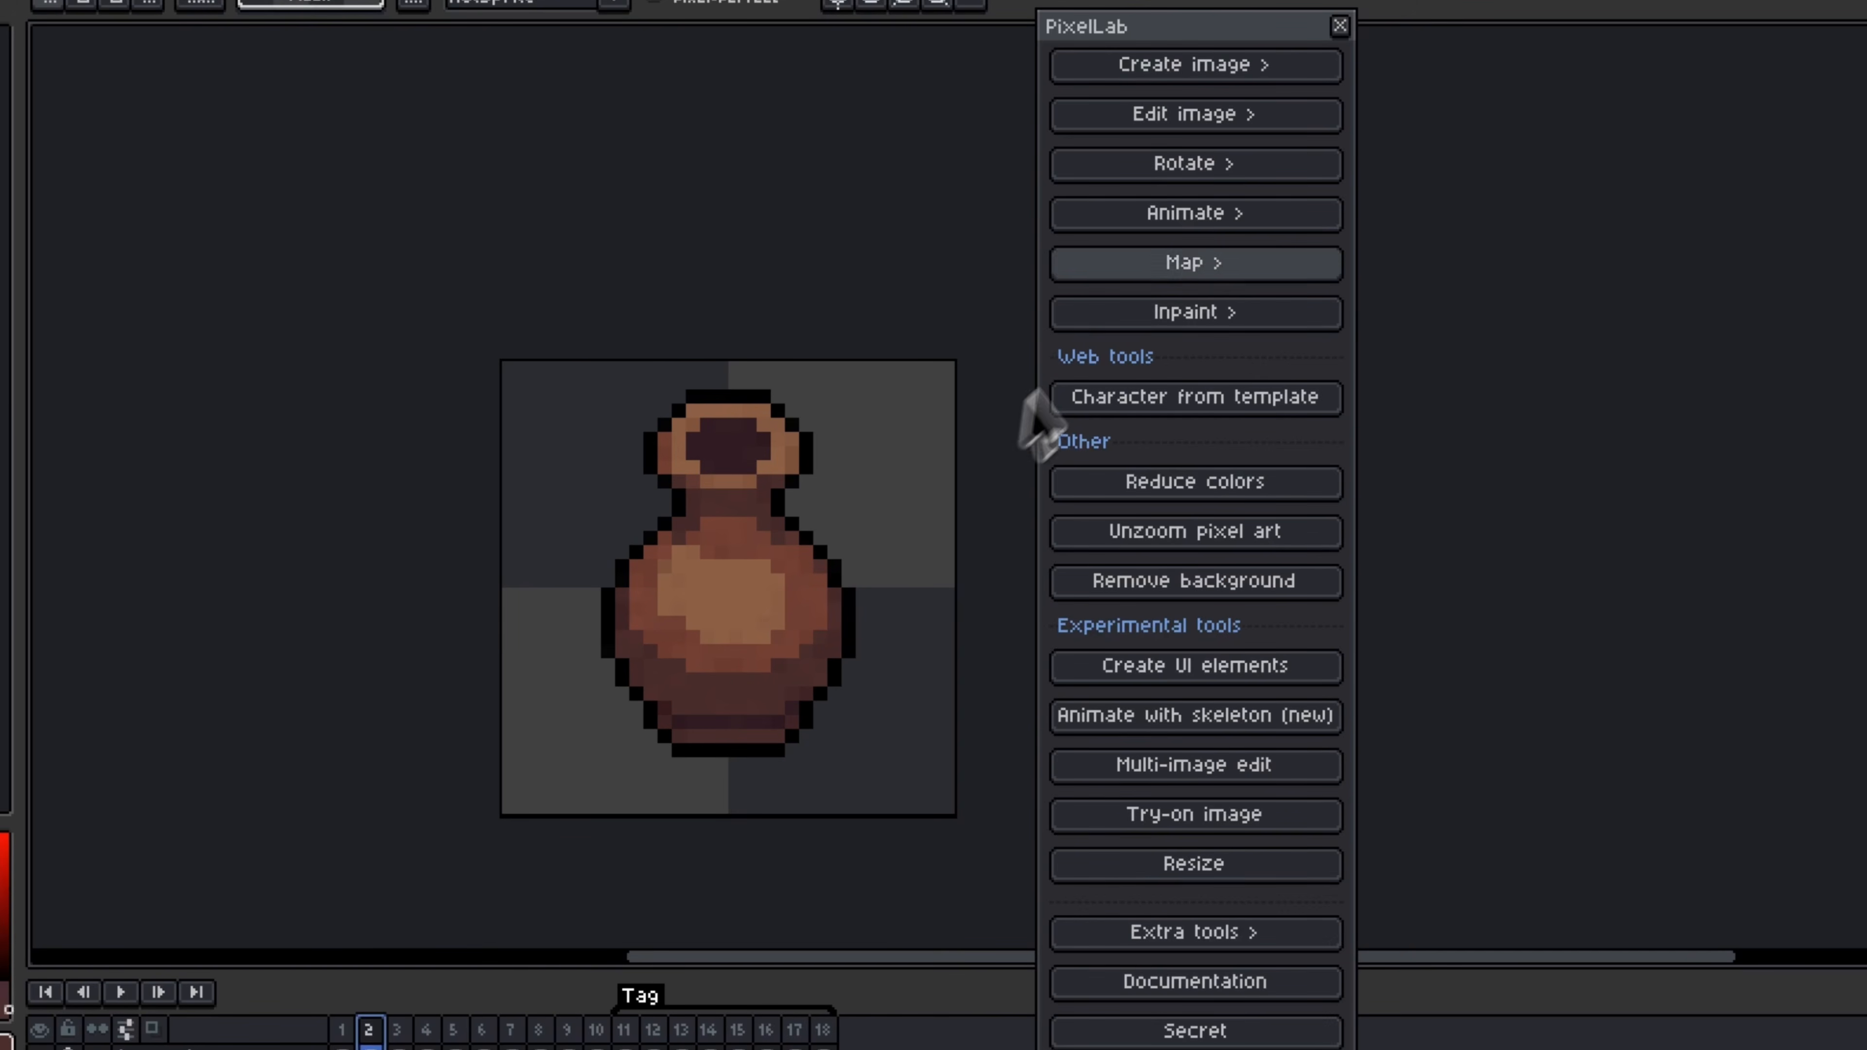
click(1198, 485)
click(817, 431)
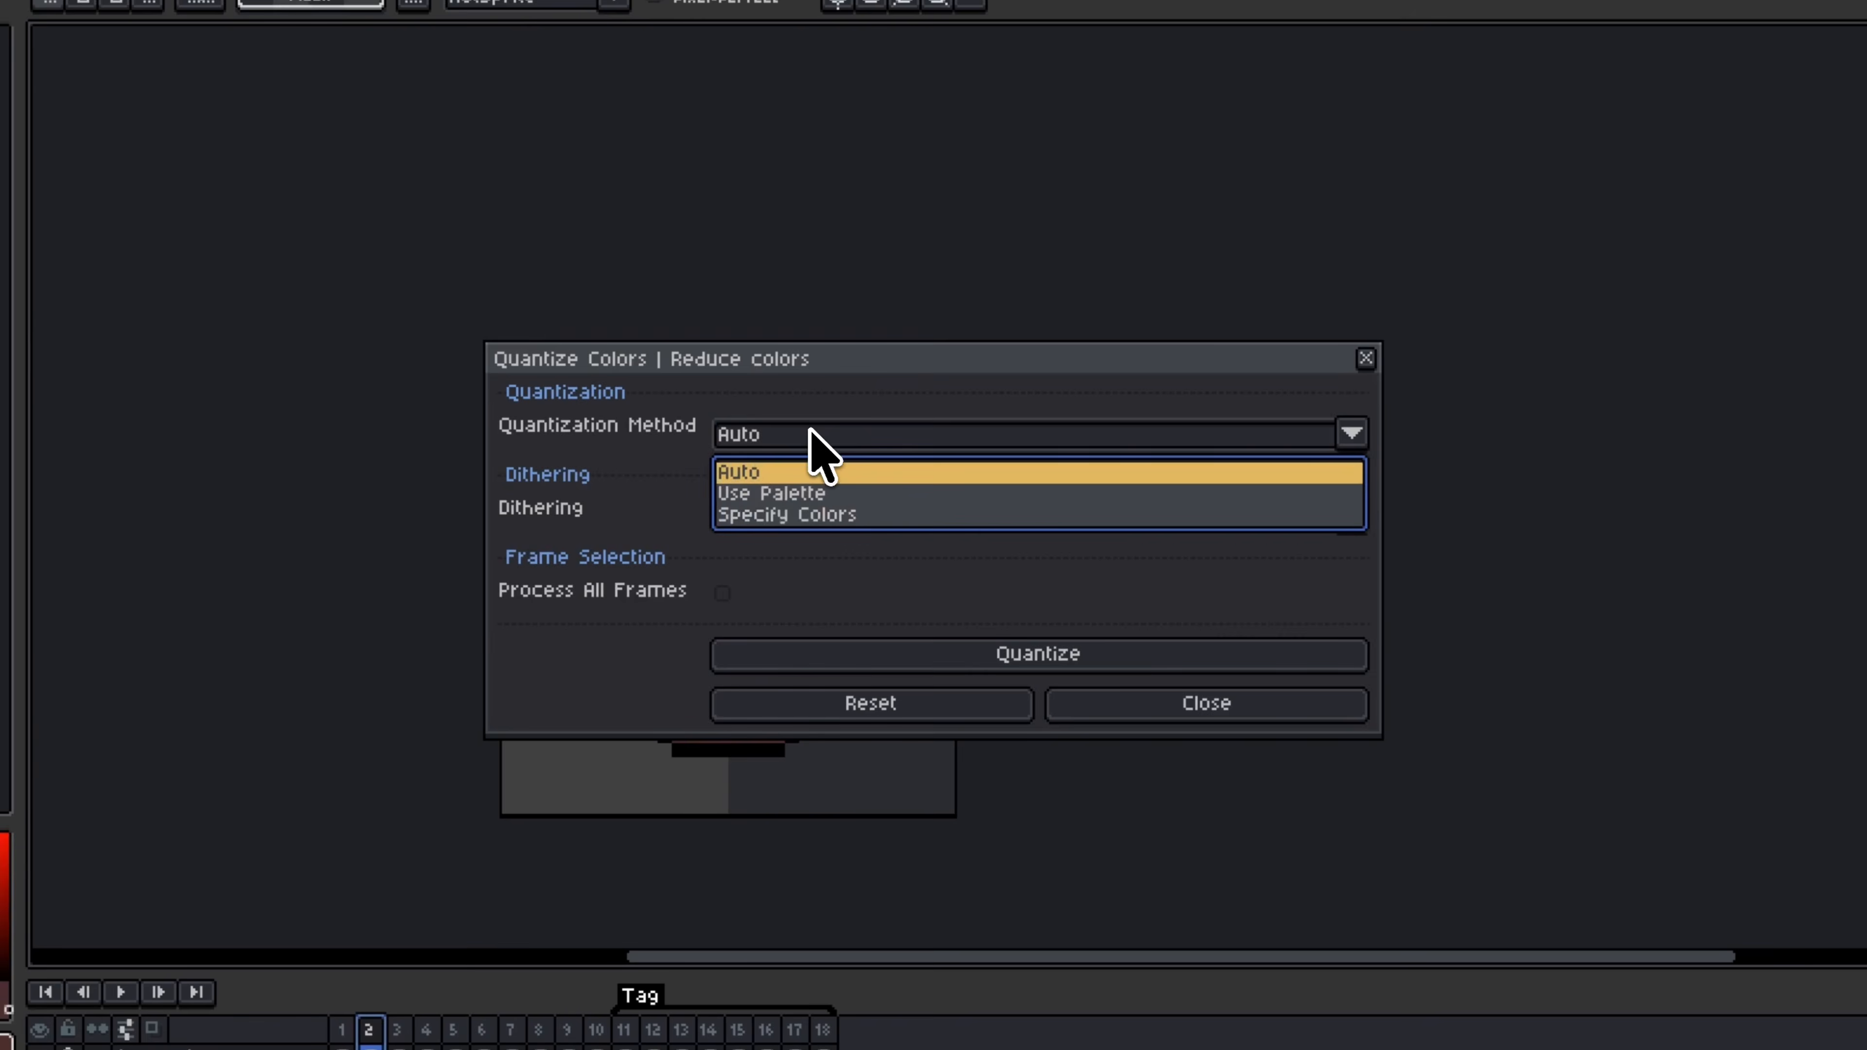
click(768, 494)
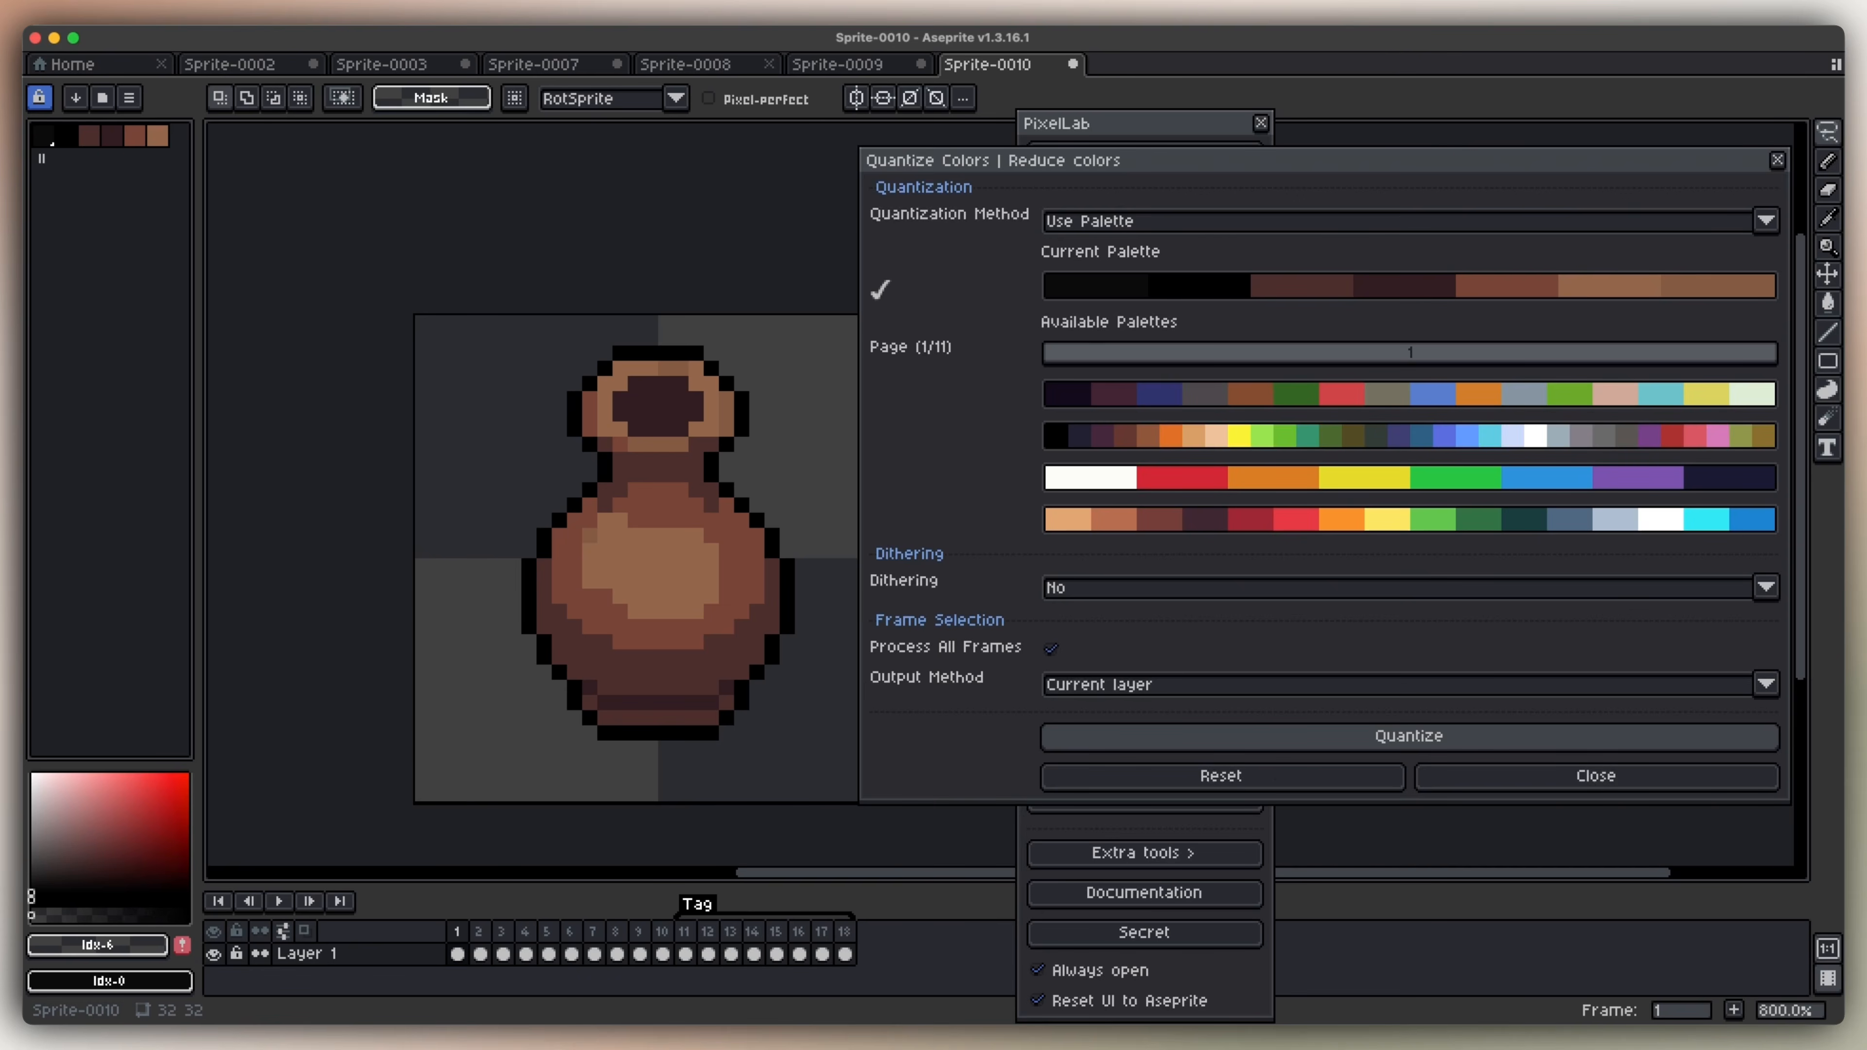
click(1266, 735)
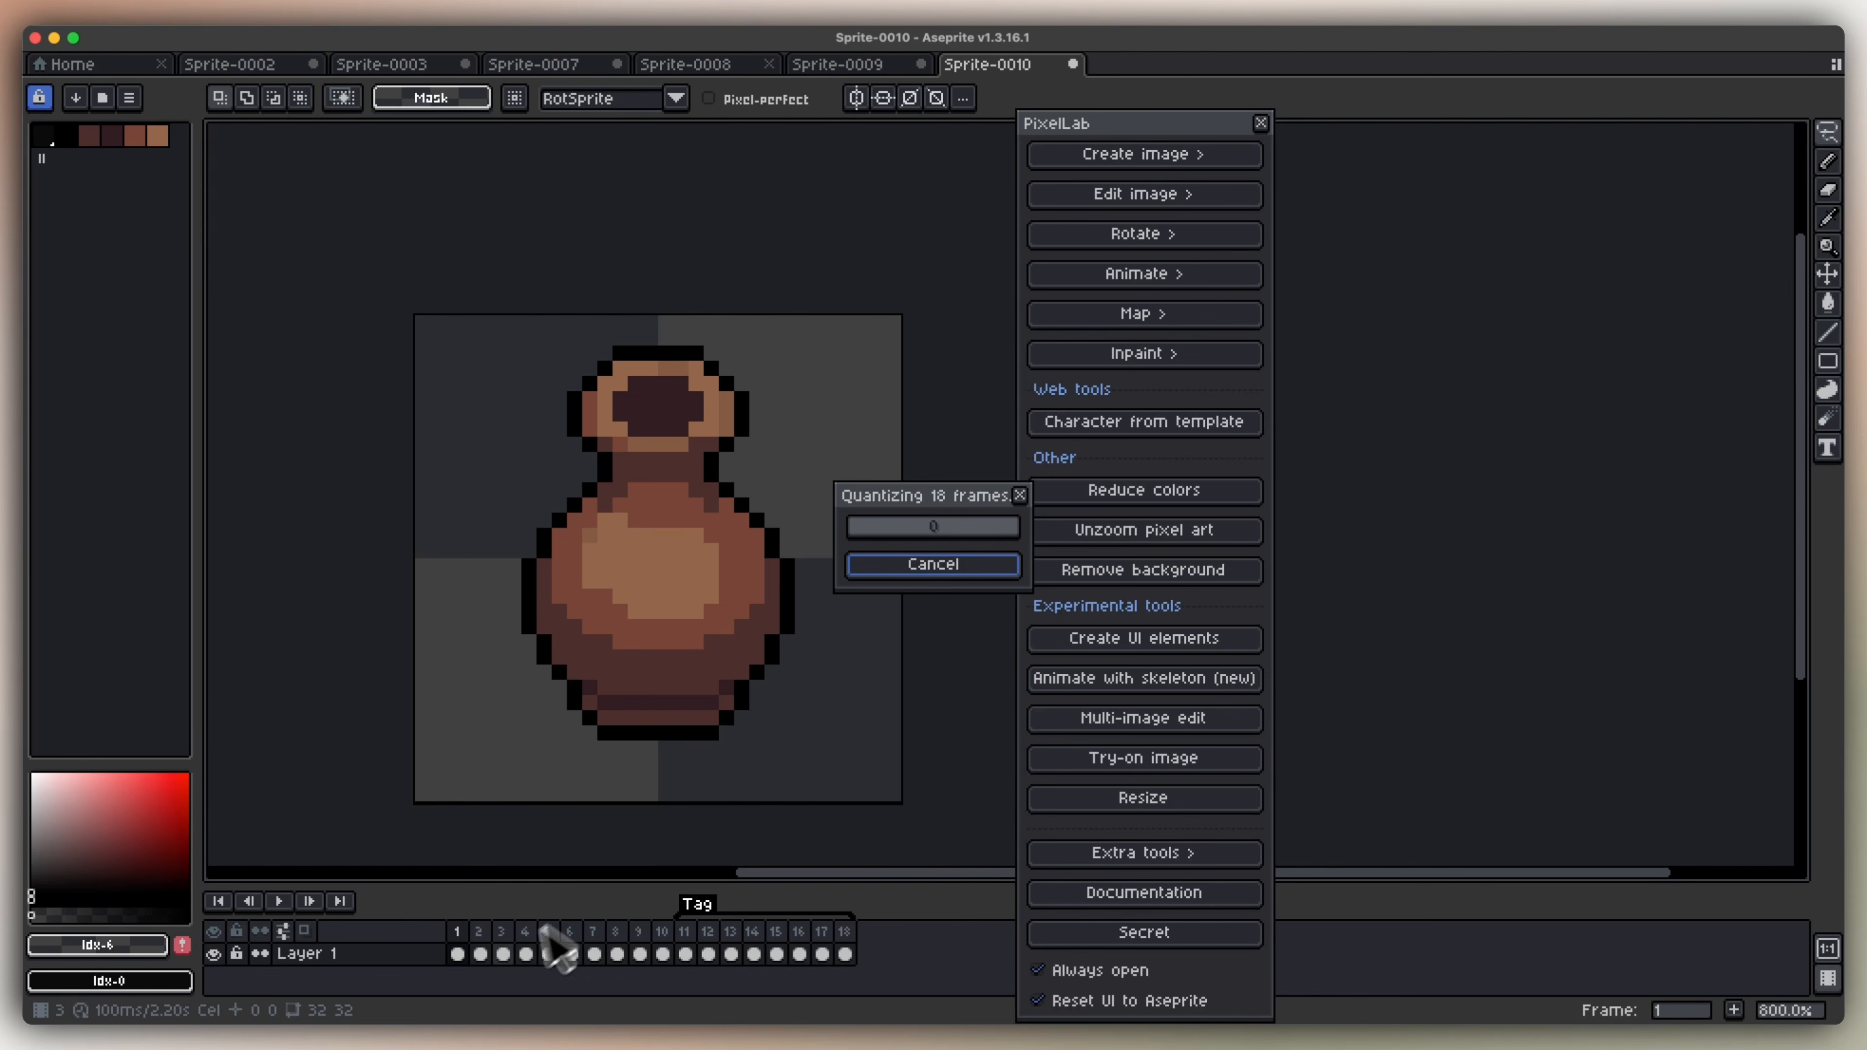
scroll(579, 354, down, 2)
scroll(741, 375, down, 3)
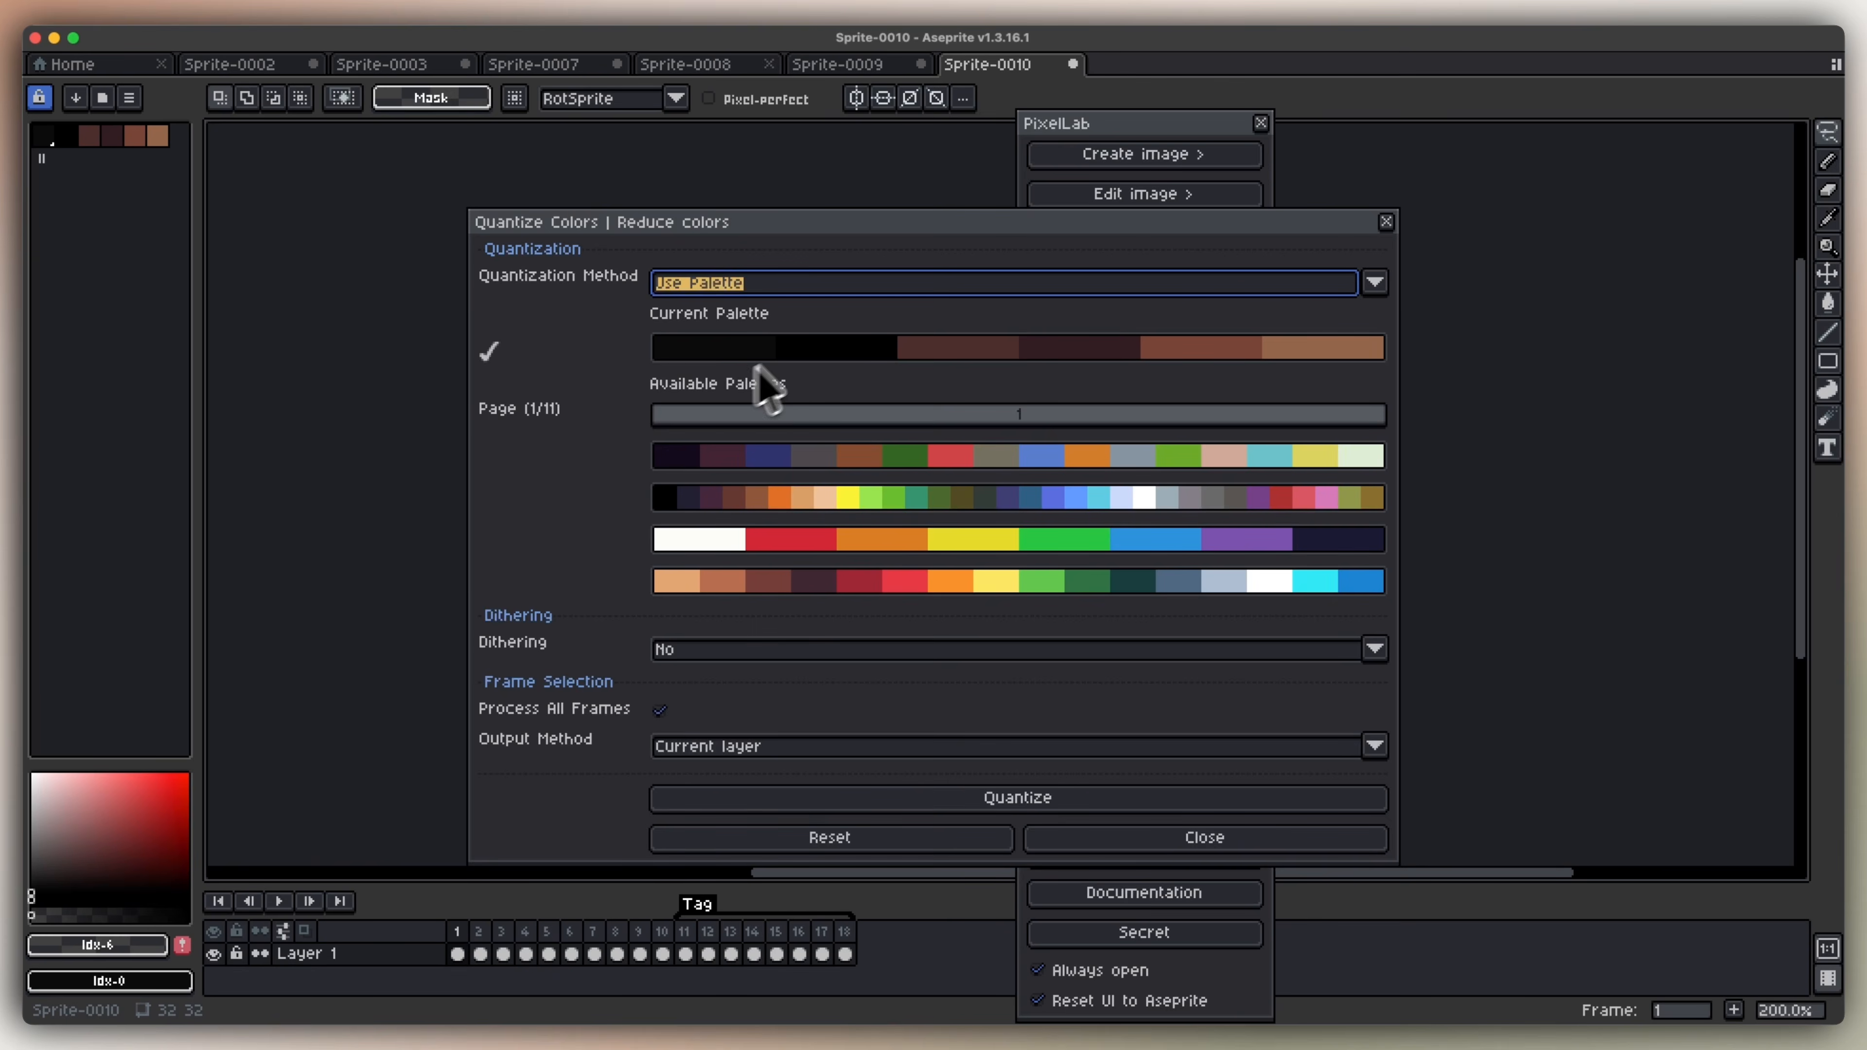
click(1386, 222)
Duplicate frame 18 as a new last frame and erase the floating debris pixels above the rubble pile.
scroll(757, 625, up, 1)
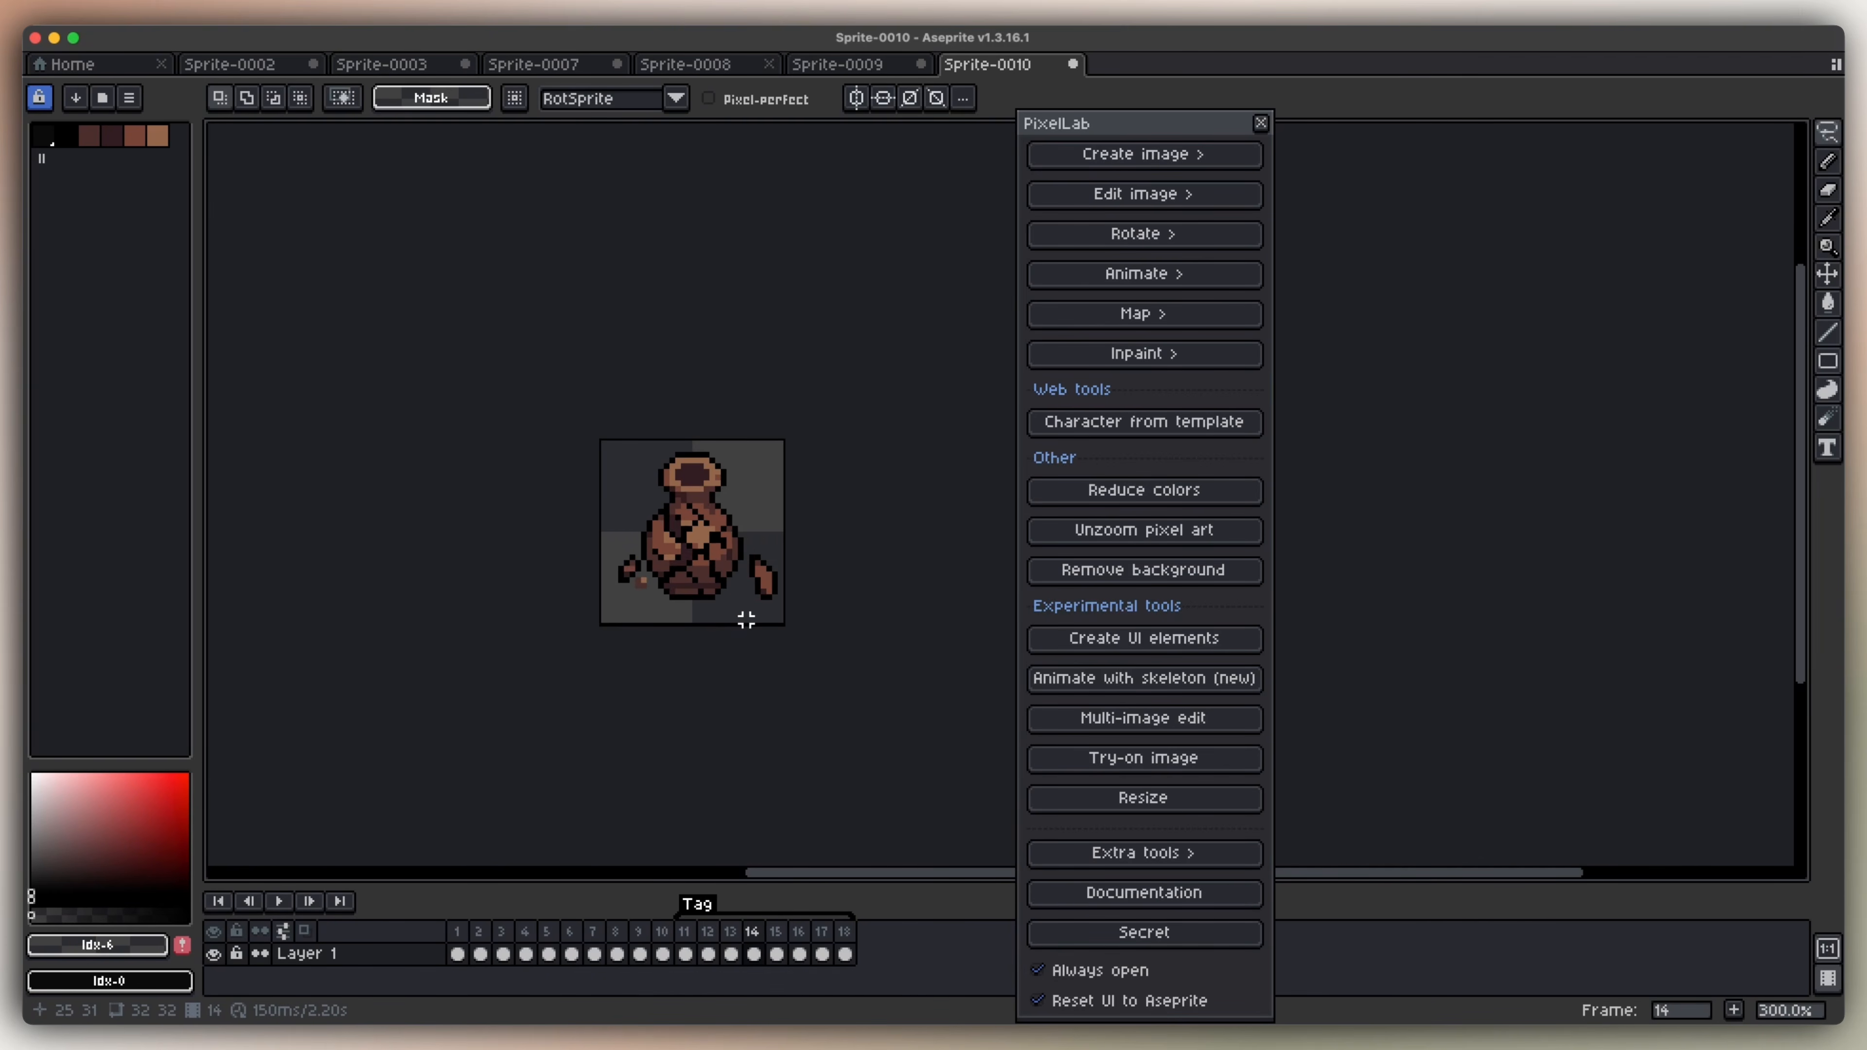
scroll(746, 621, up, 1)
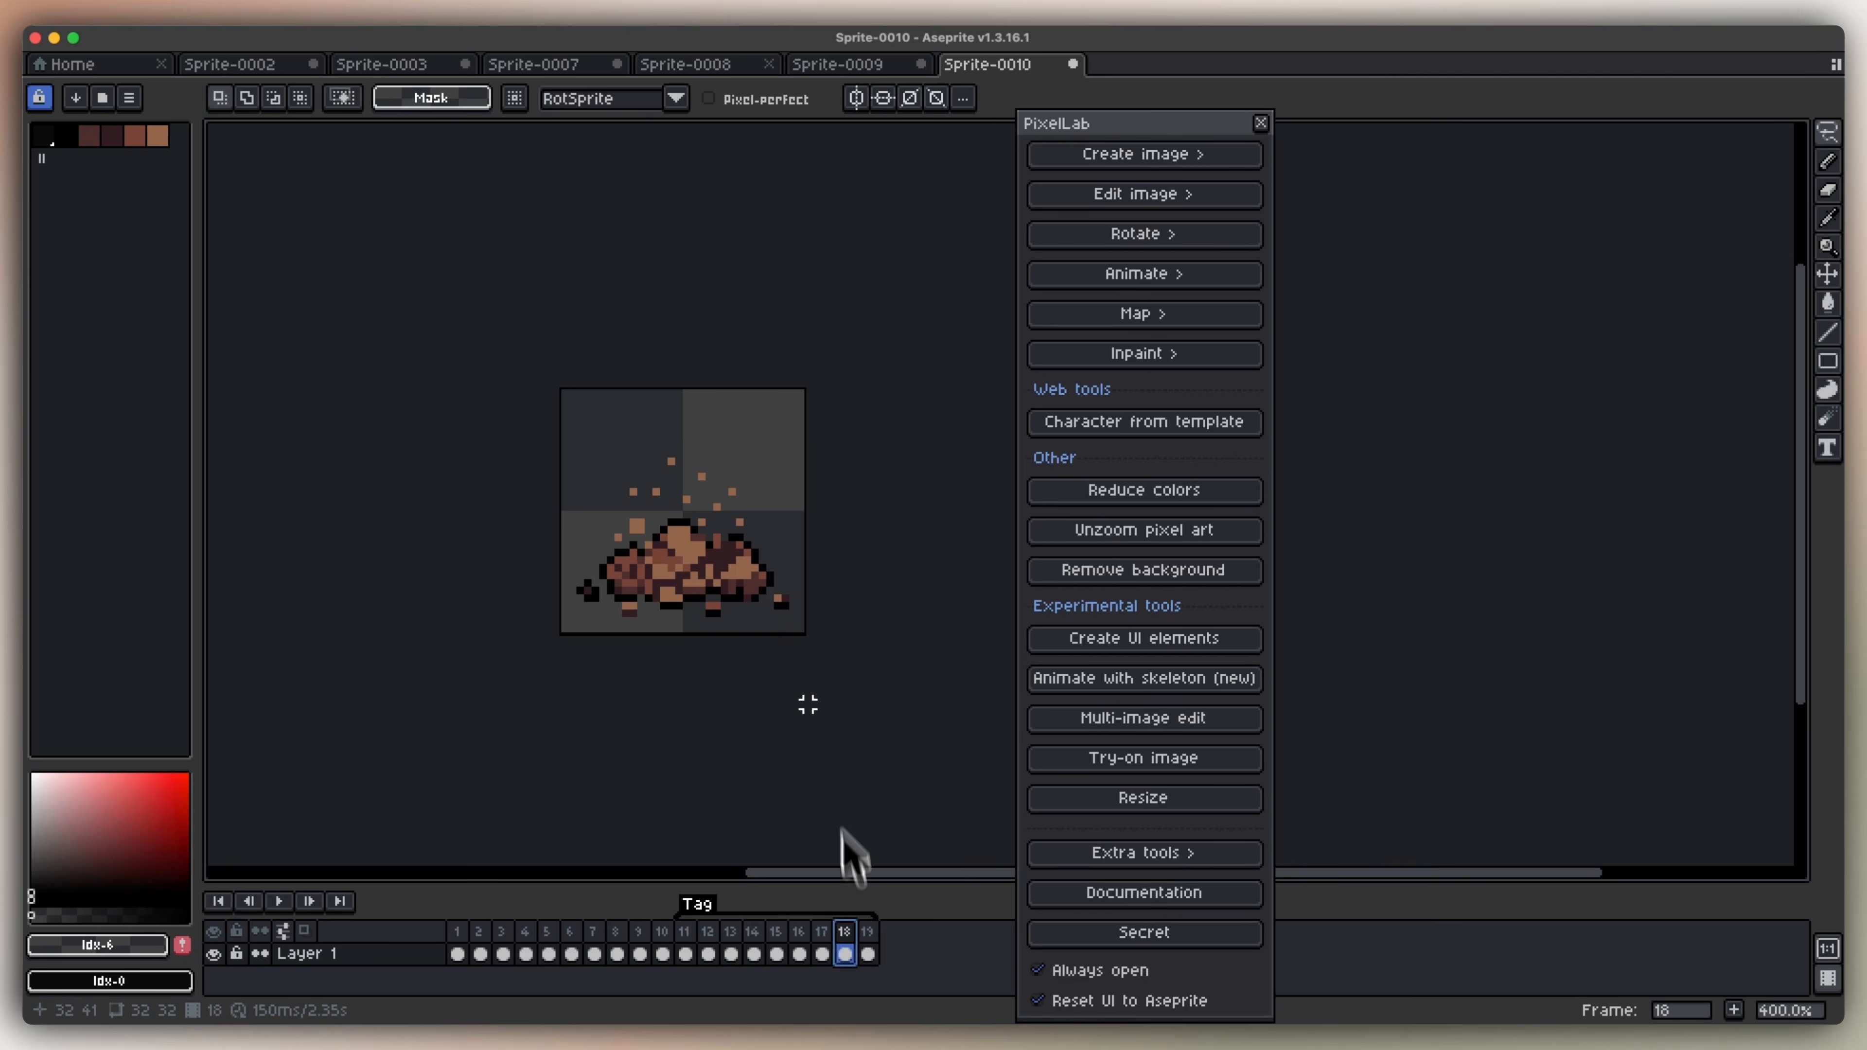
key(alt+n)
scroll(621, 528, up, 3)
key(e)
mouse_move(719, 553)
mouse_down()
mouse_move(621, 541)
mouse_move(655, 543)
mouse_up()
drag(645, 456, 736, 411)
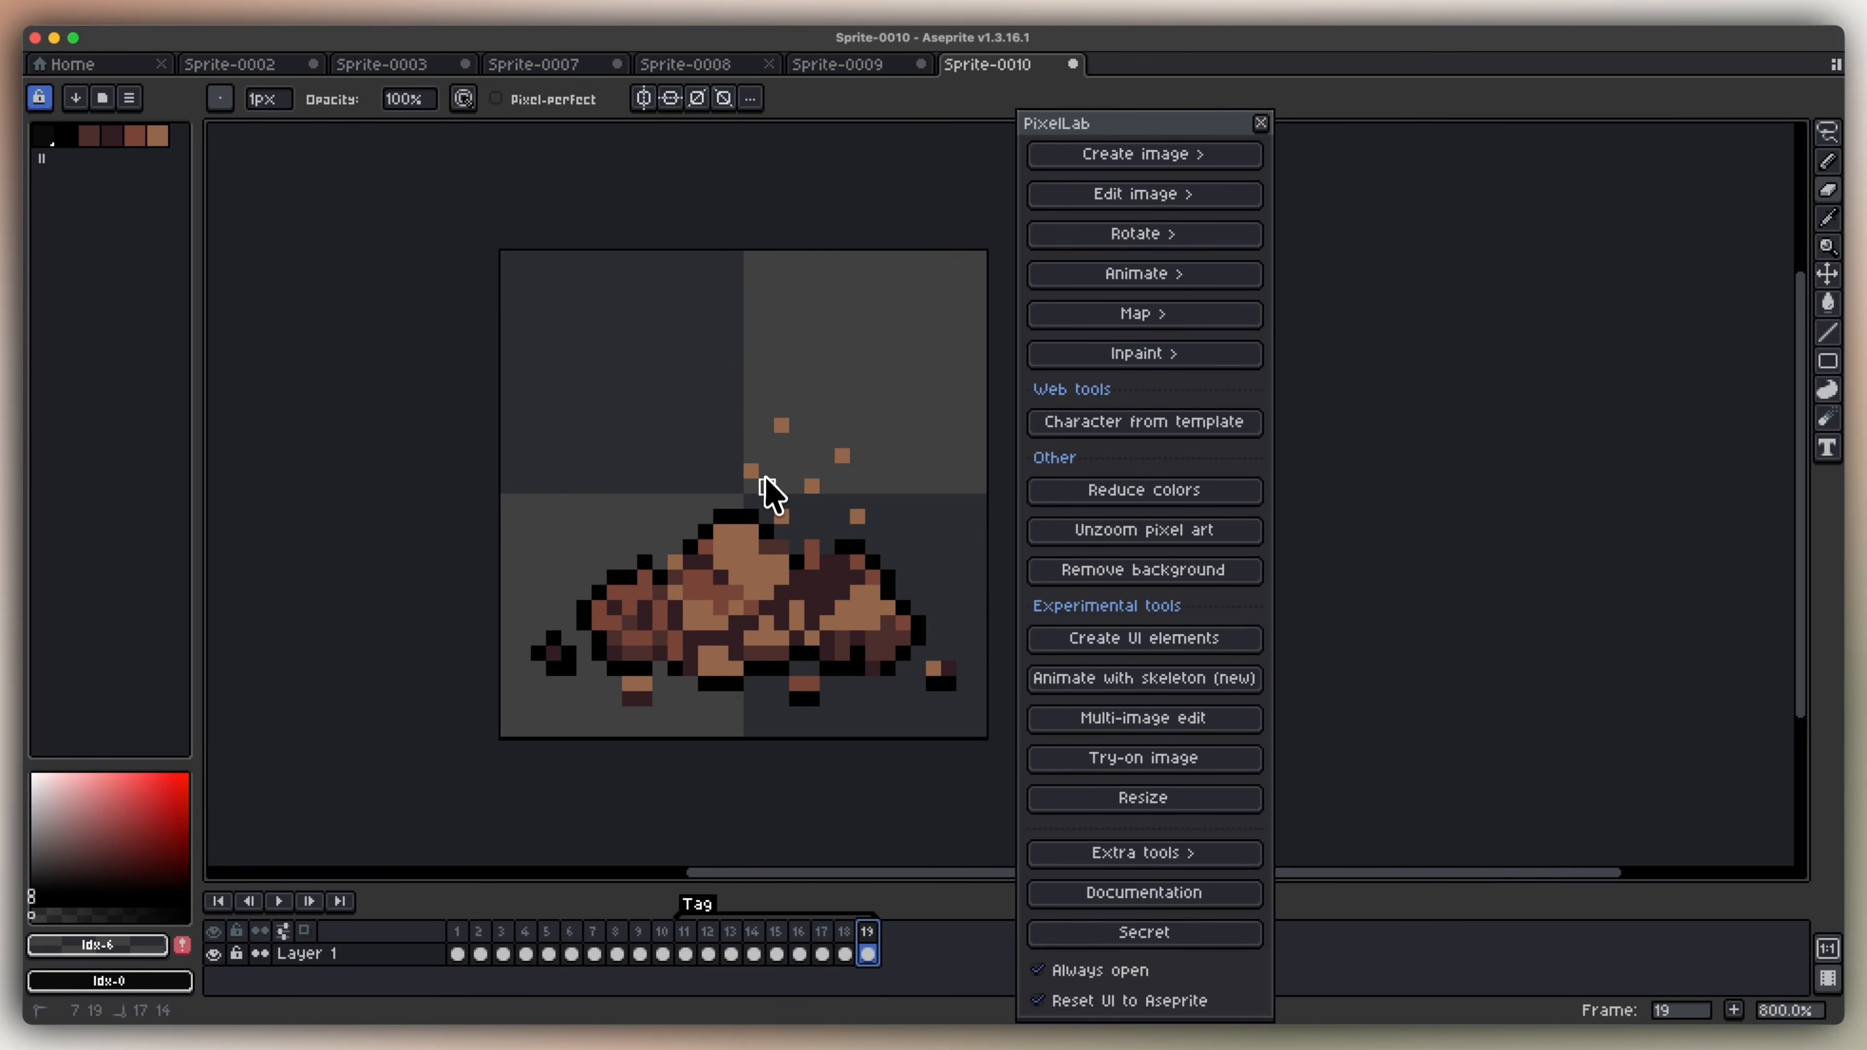
mouse_move(781, 484)
mouse_down()
mouse_move(788, 517)
mouse_move(843, 440)
mouse_up()
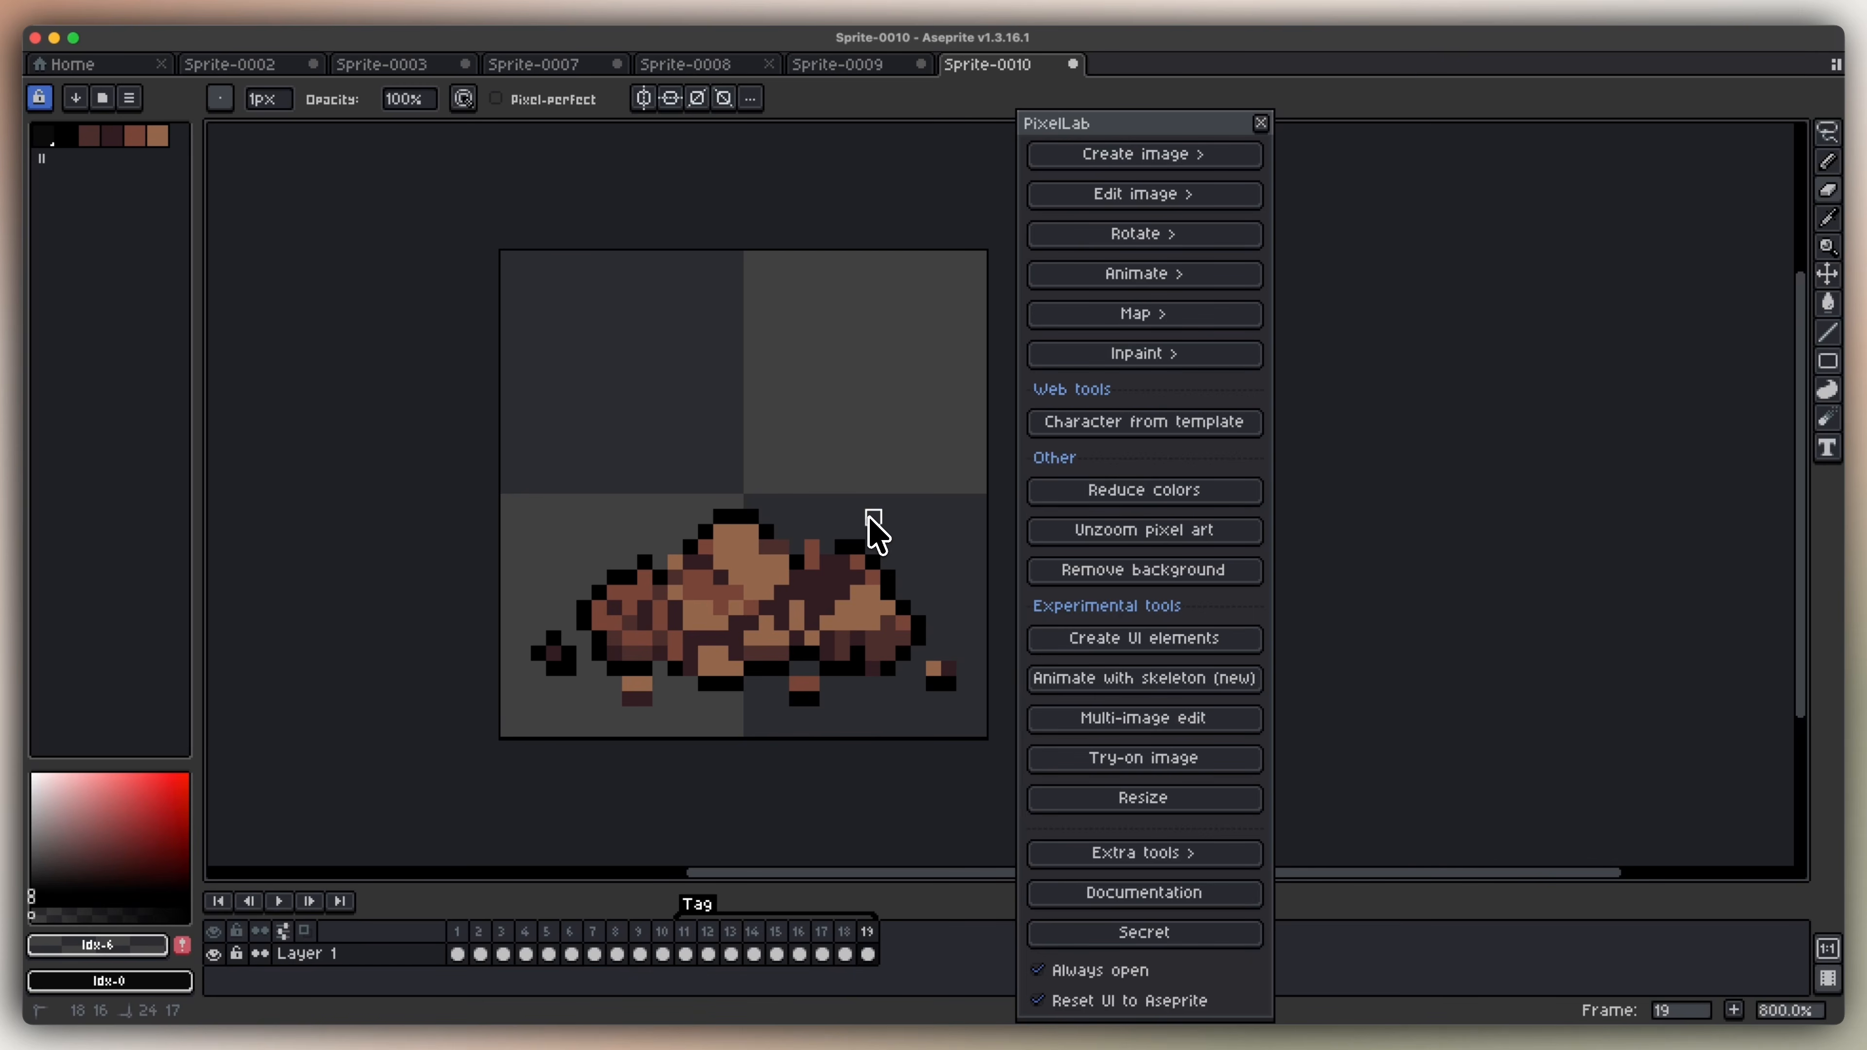
Sample the black outline colour and pencil in outline pixels along the upper edge of the rubble in frame 19.
alt+click(835, 551)
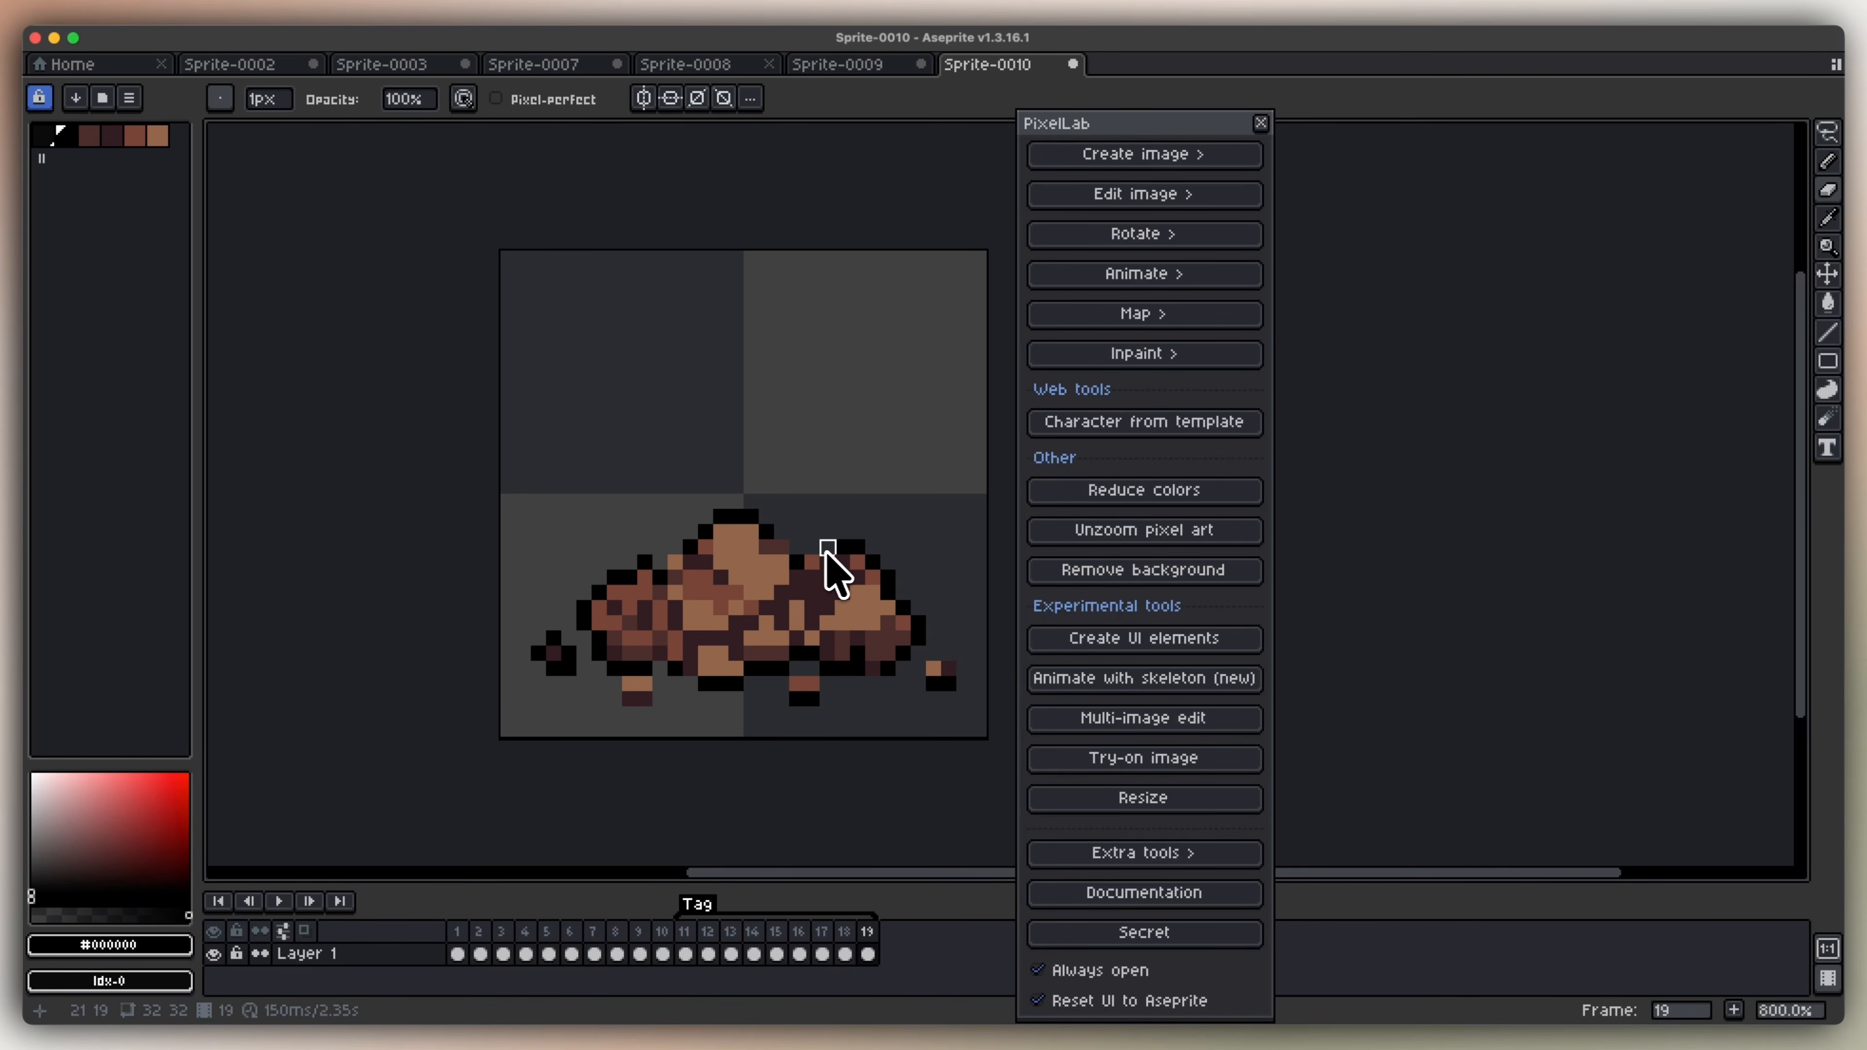
key(b)
drag(825, 550, 812, 549)
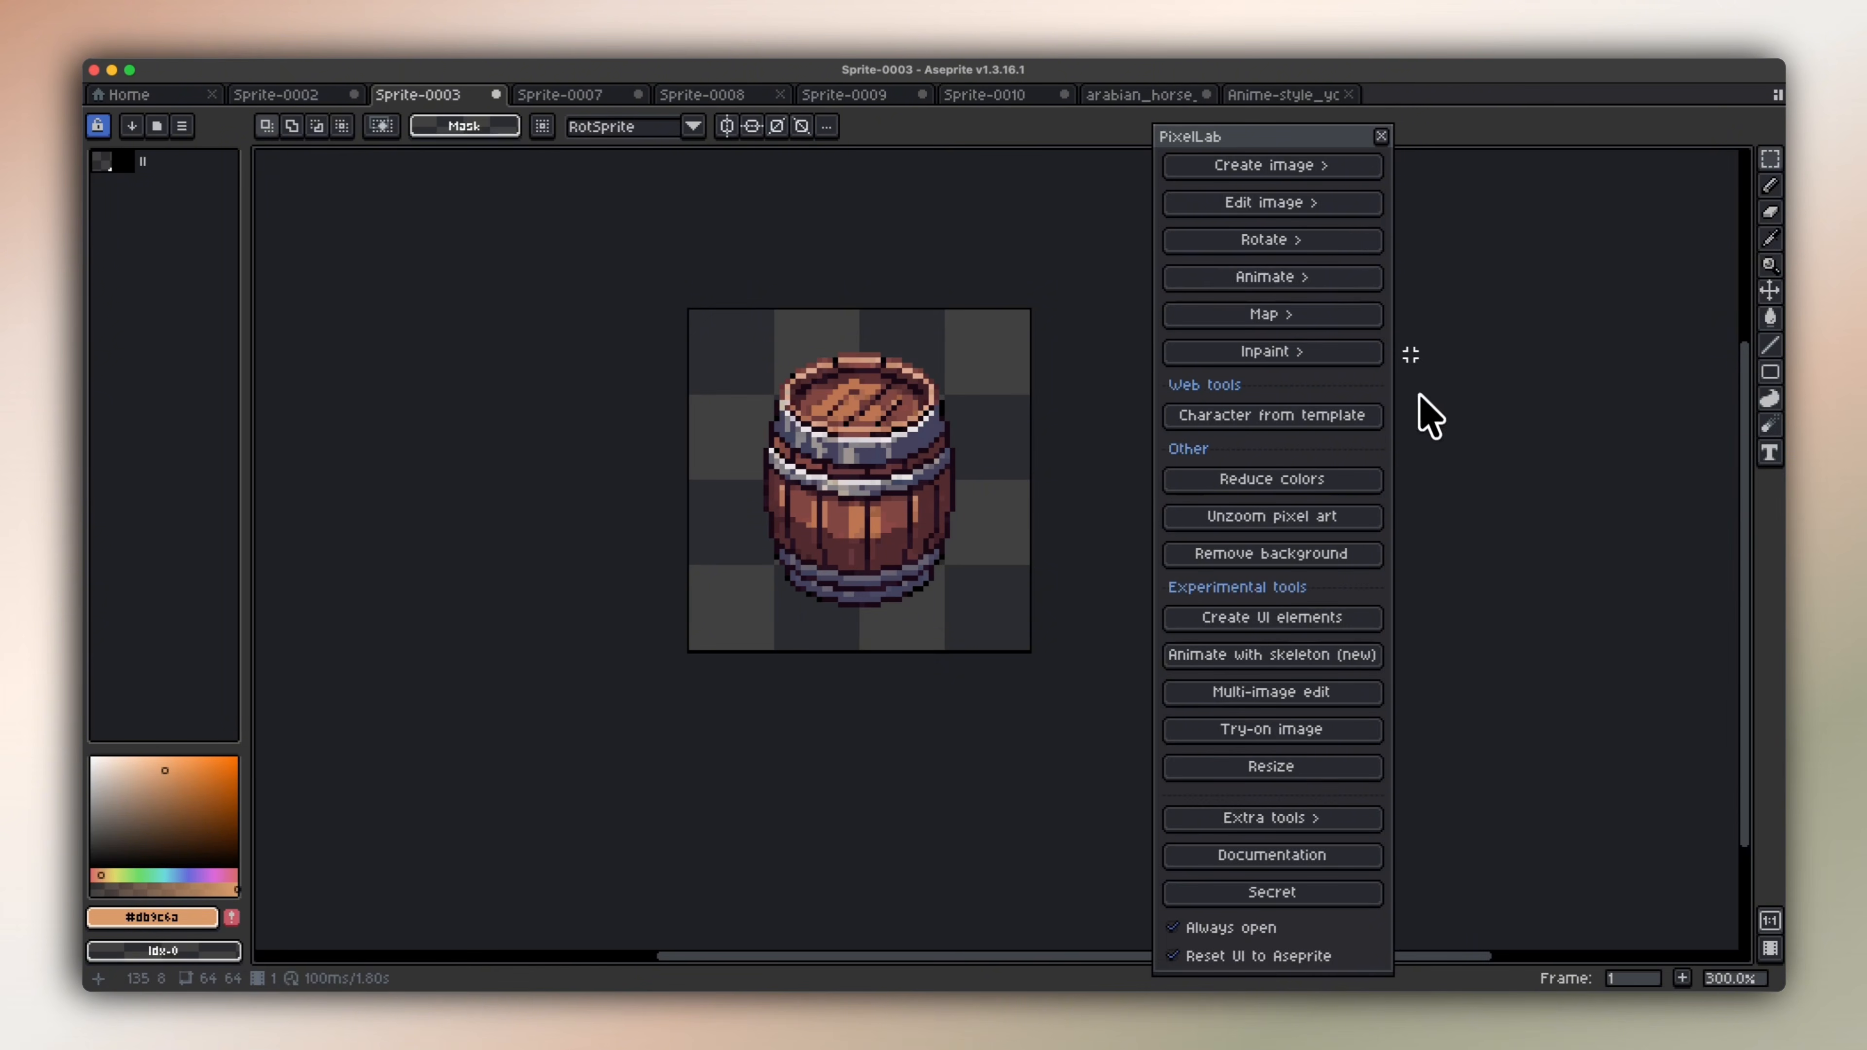
Set up Animate with text (pro) for the barrel with the action "the barrel gets damaged with cracks and then breaks and turns into crumbles".
click(1306, 283)
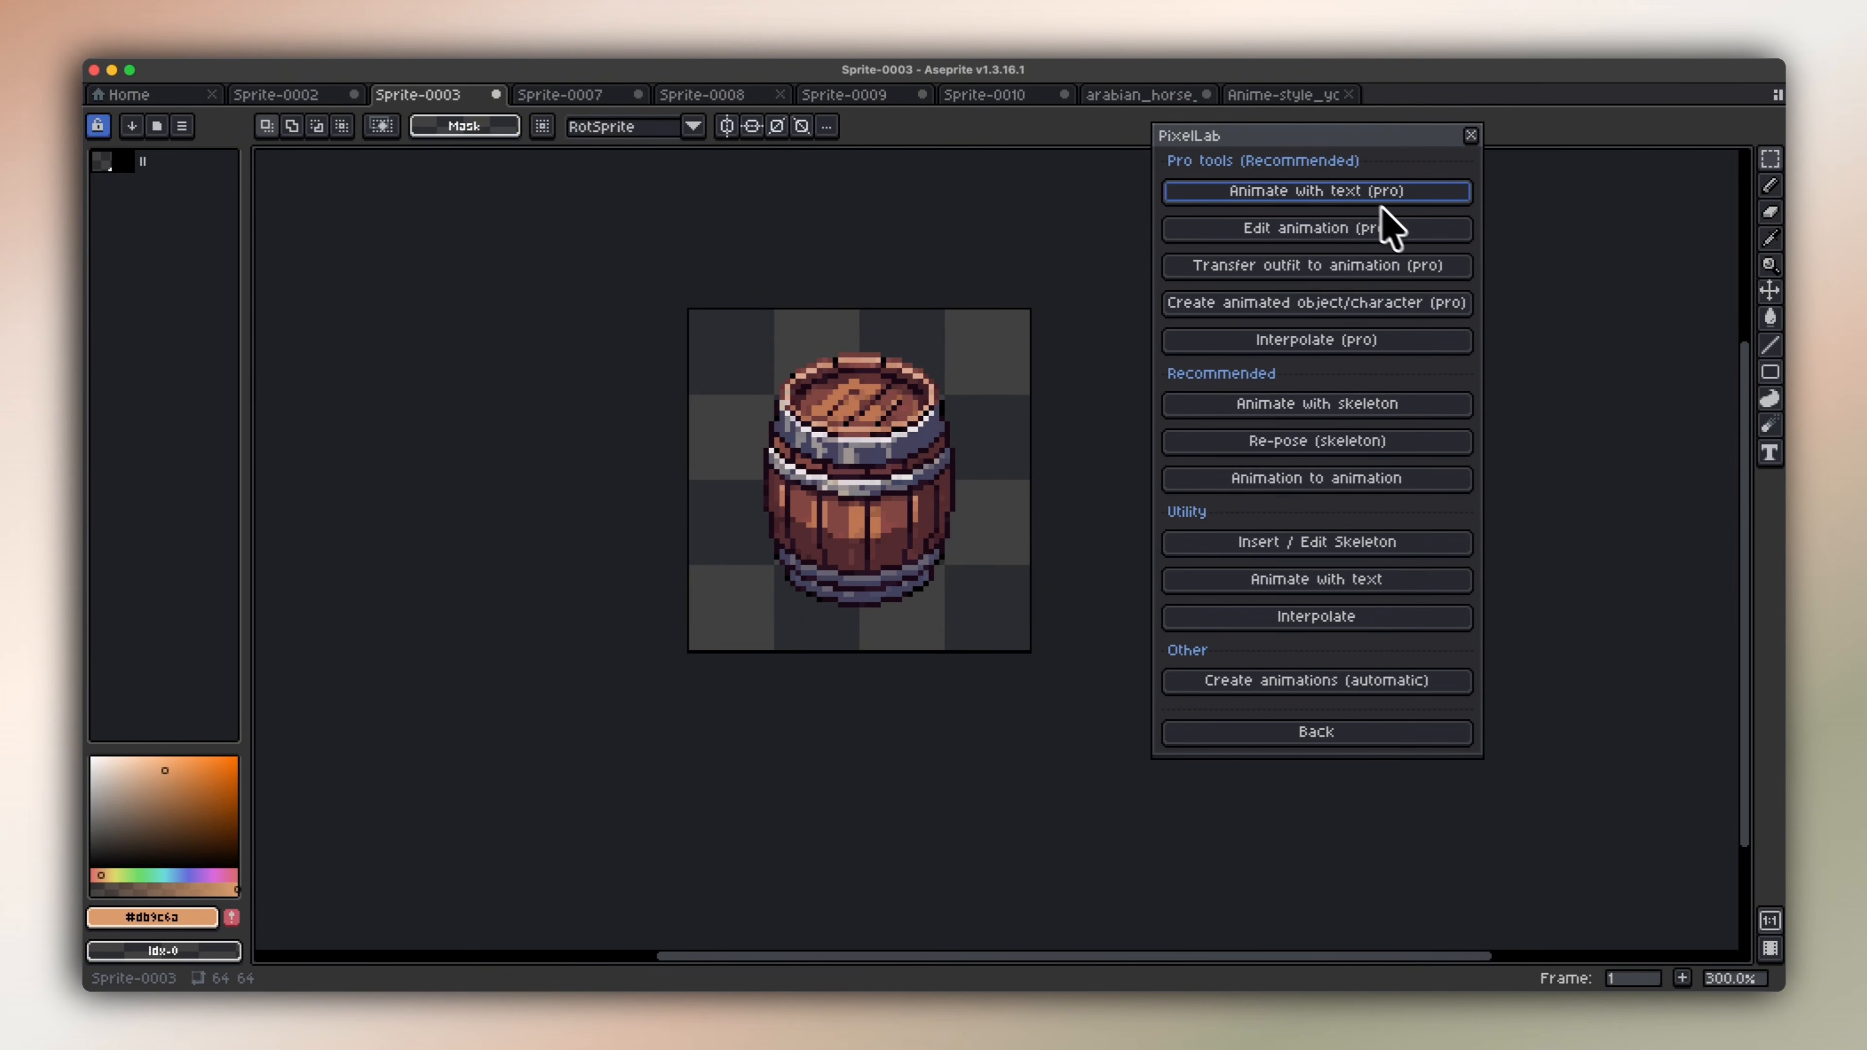
click(1351, 192)
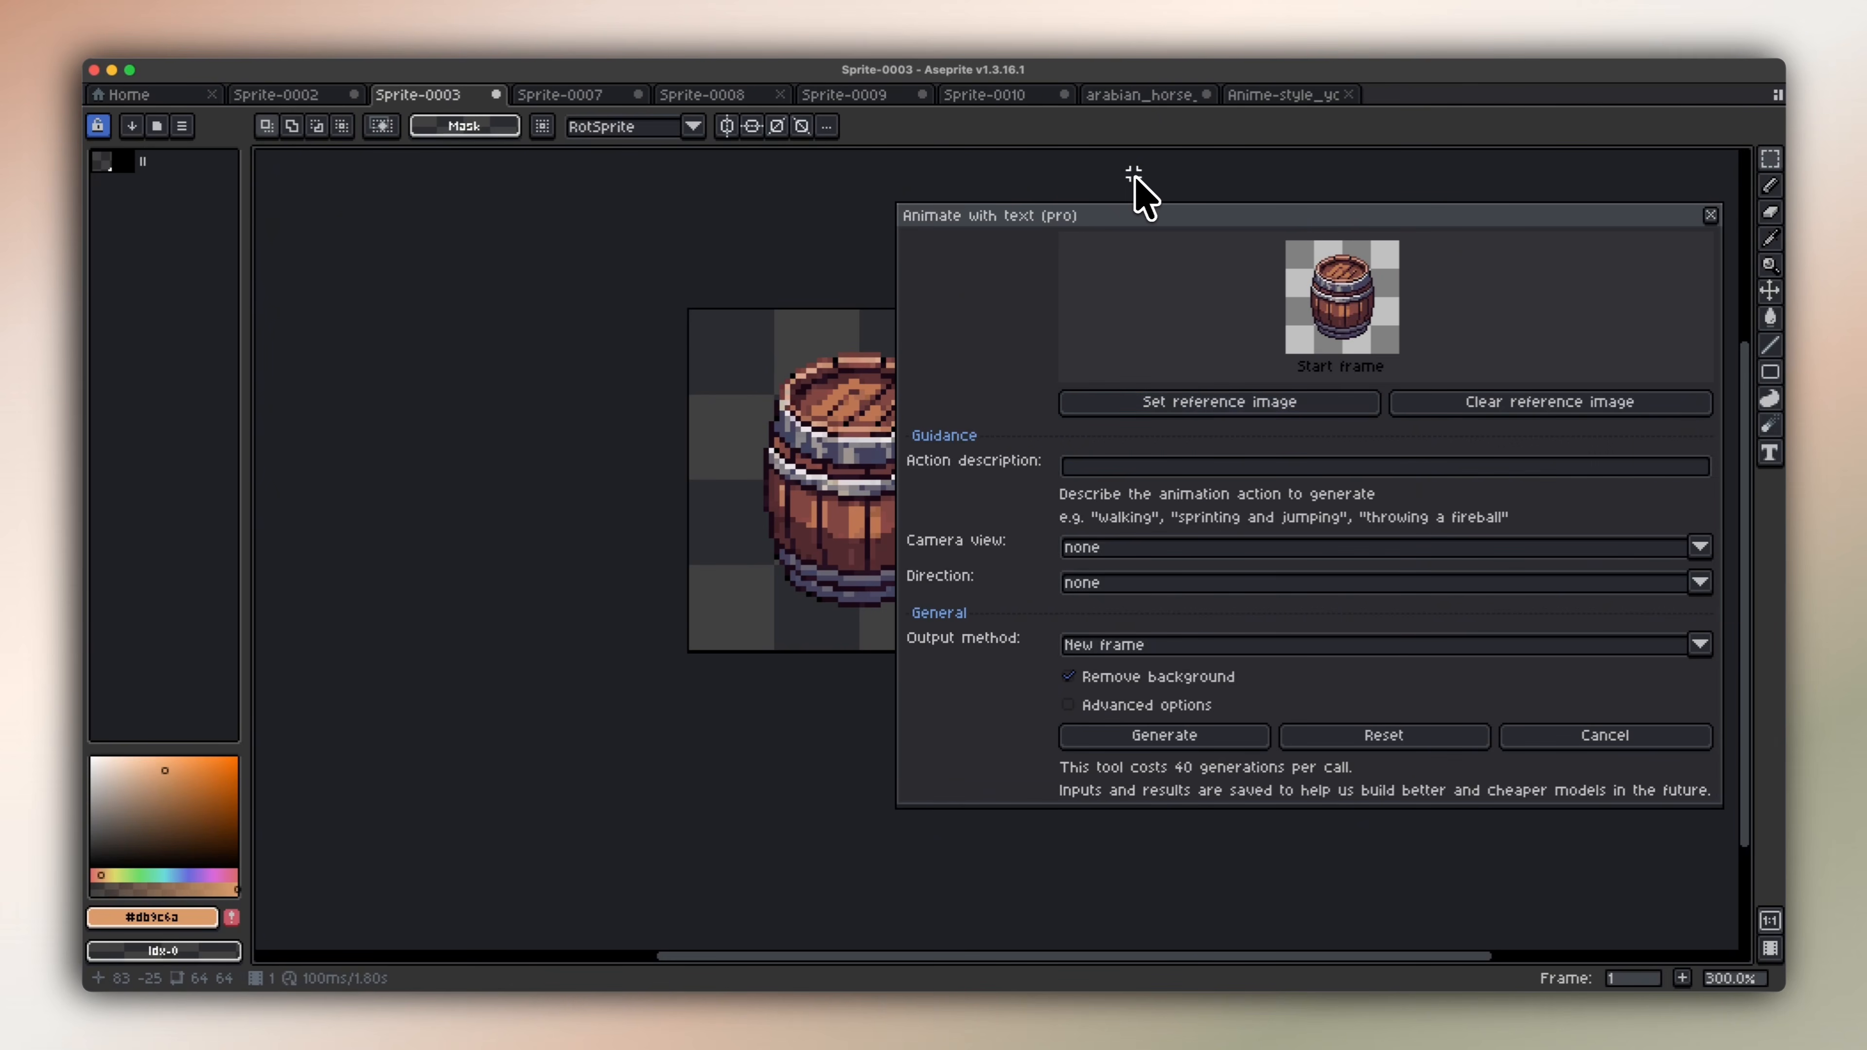
click(1267, 468)
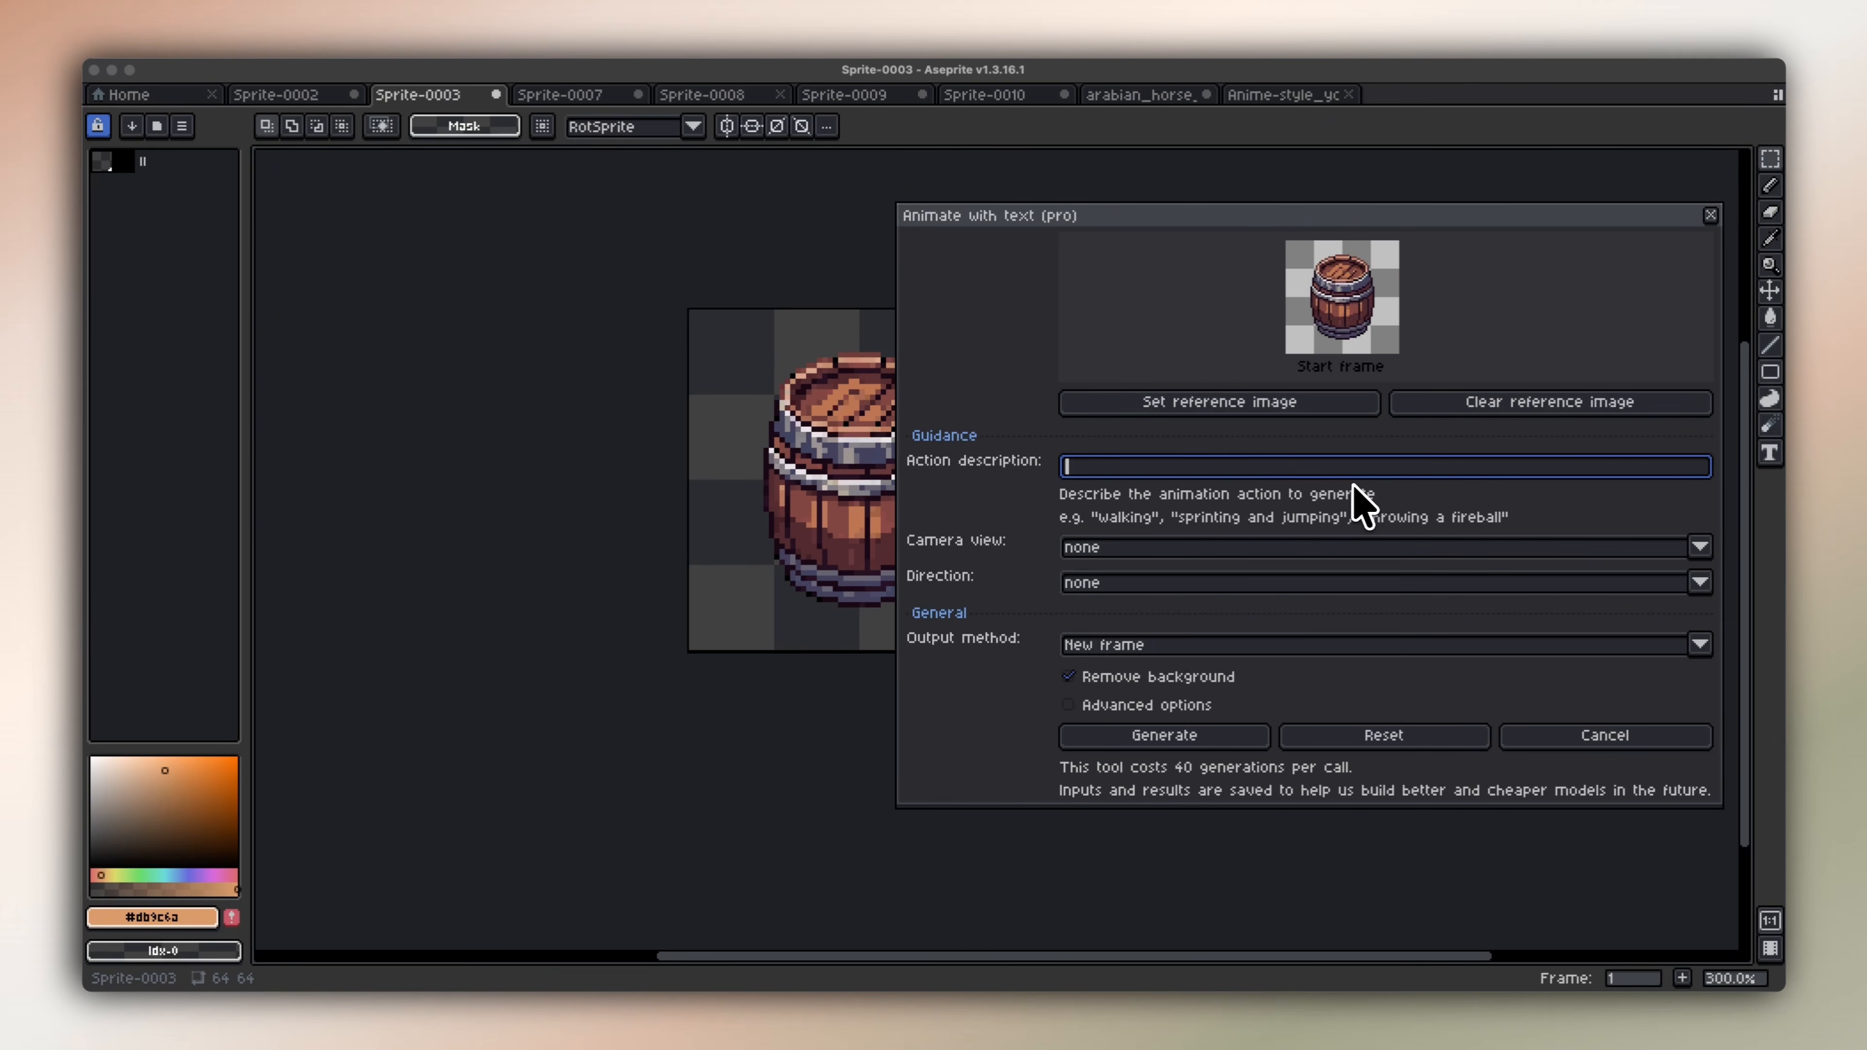
text(th)
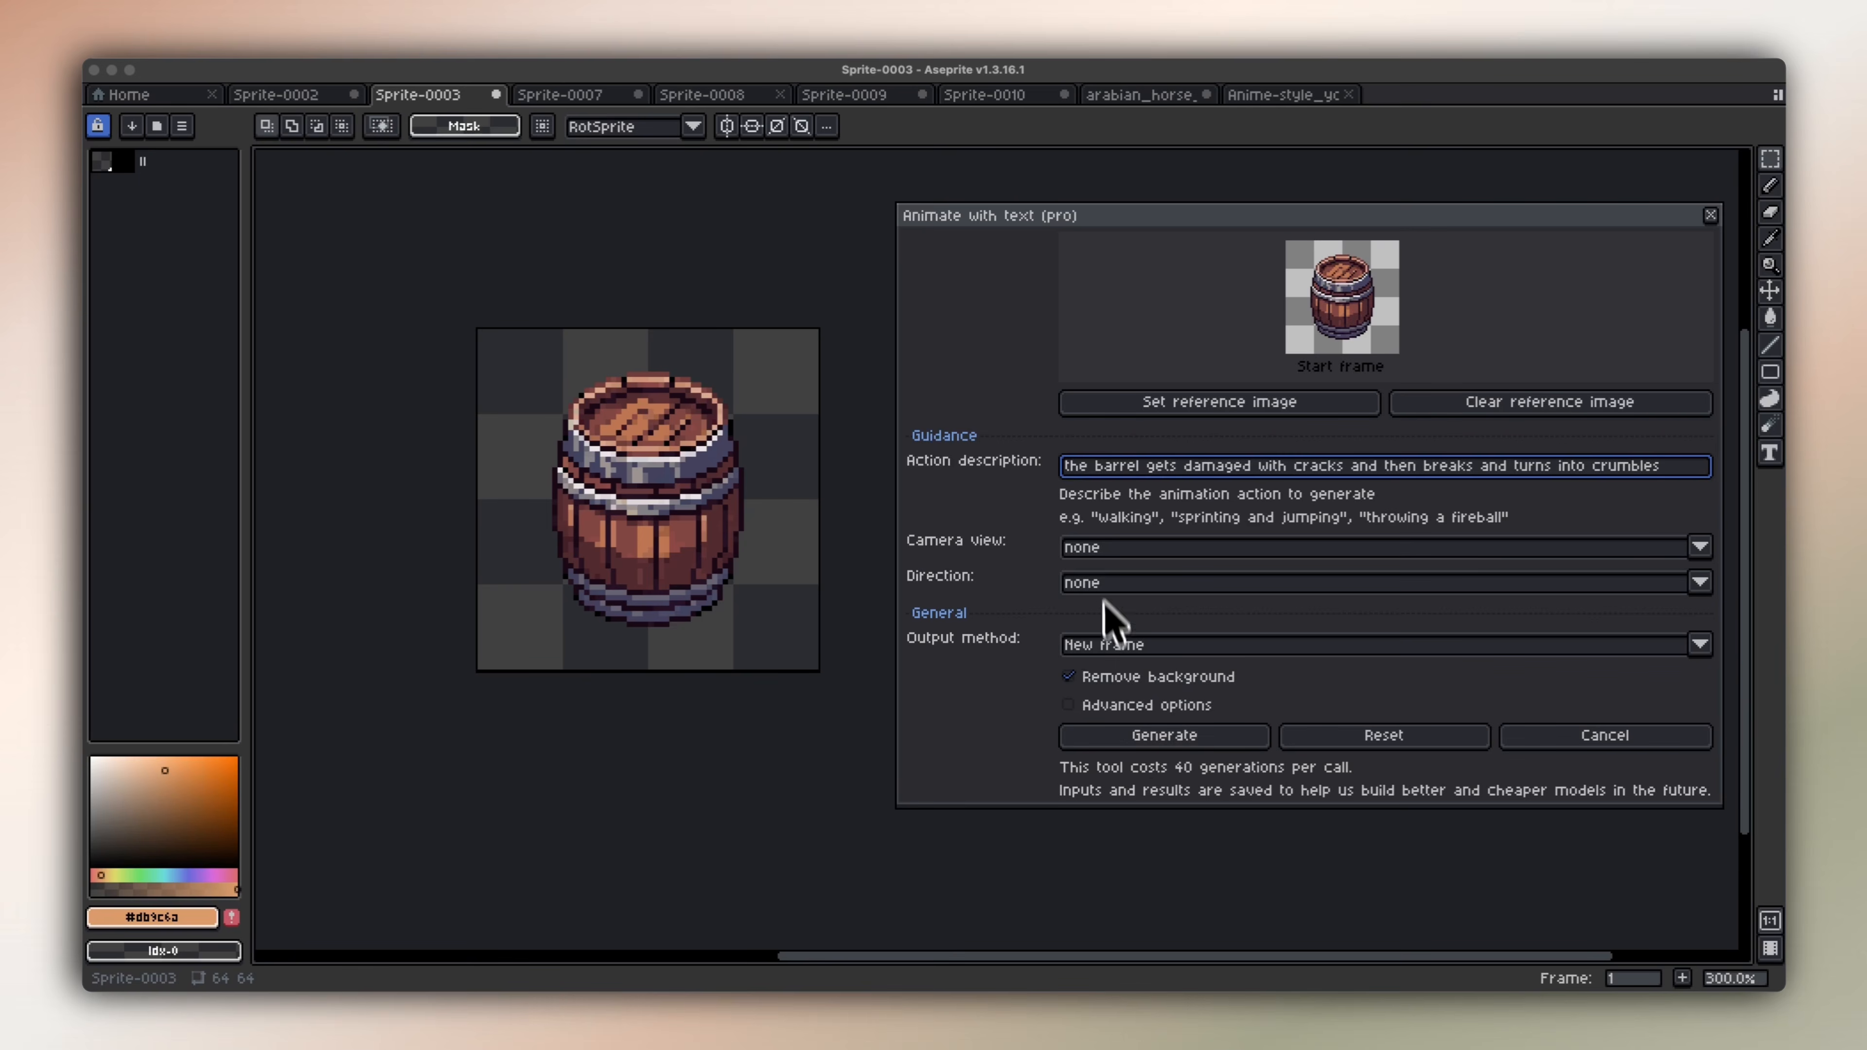
Set the camera view to low top-down (ca 20 degrees), look over the view options, and cancel the Animate with text dialog.
click(1099, 553)
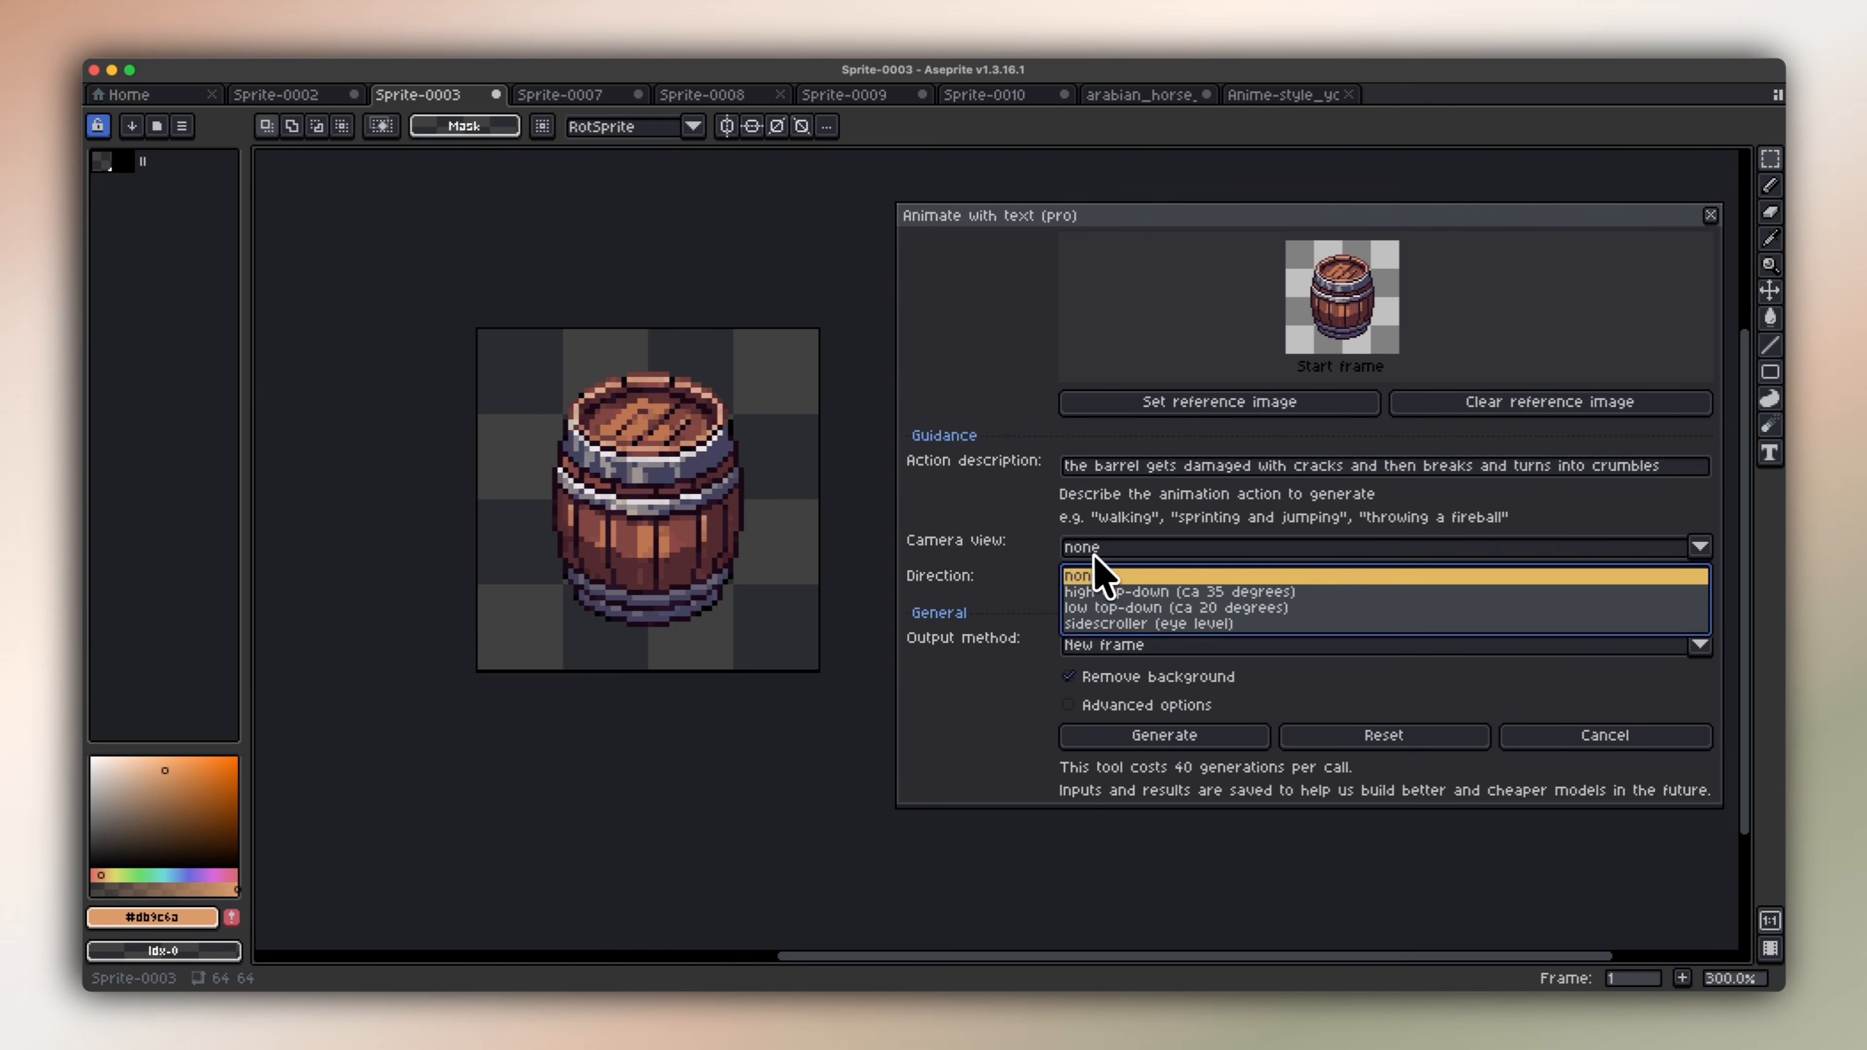
click(1167, 607)
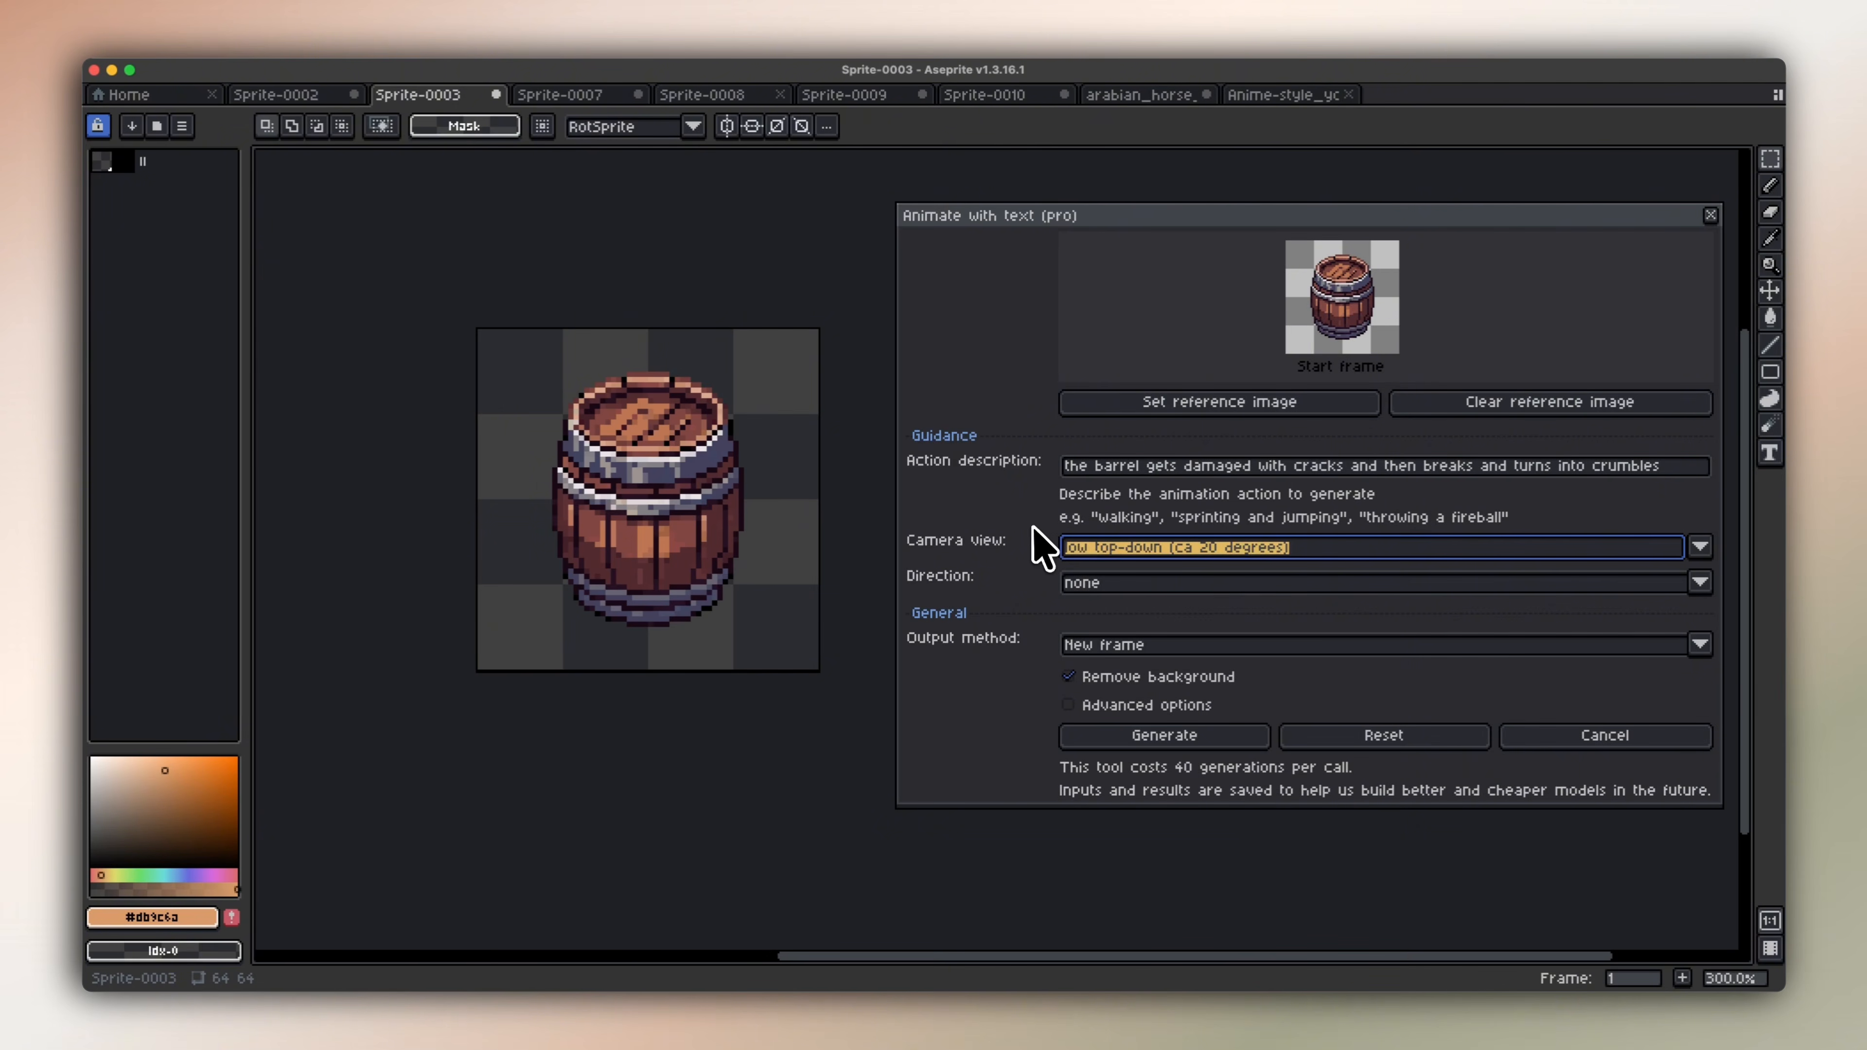
click(1100, 553)
click(1093, 570)
click(1121, 565)
click(1096, 609)
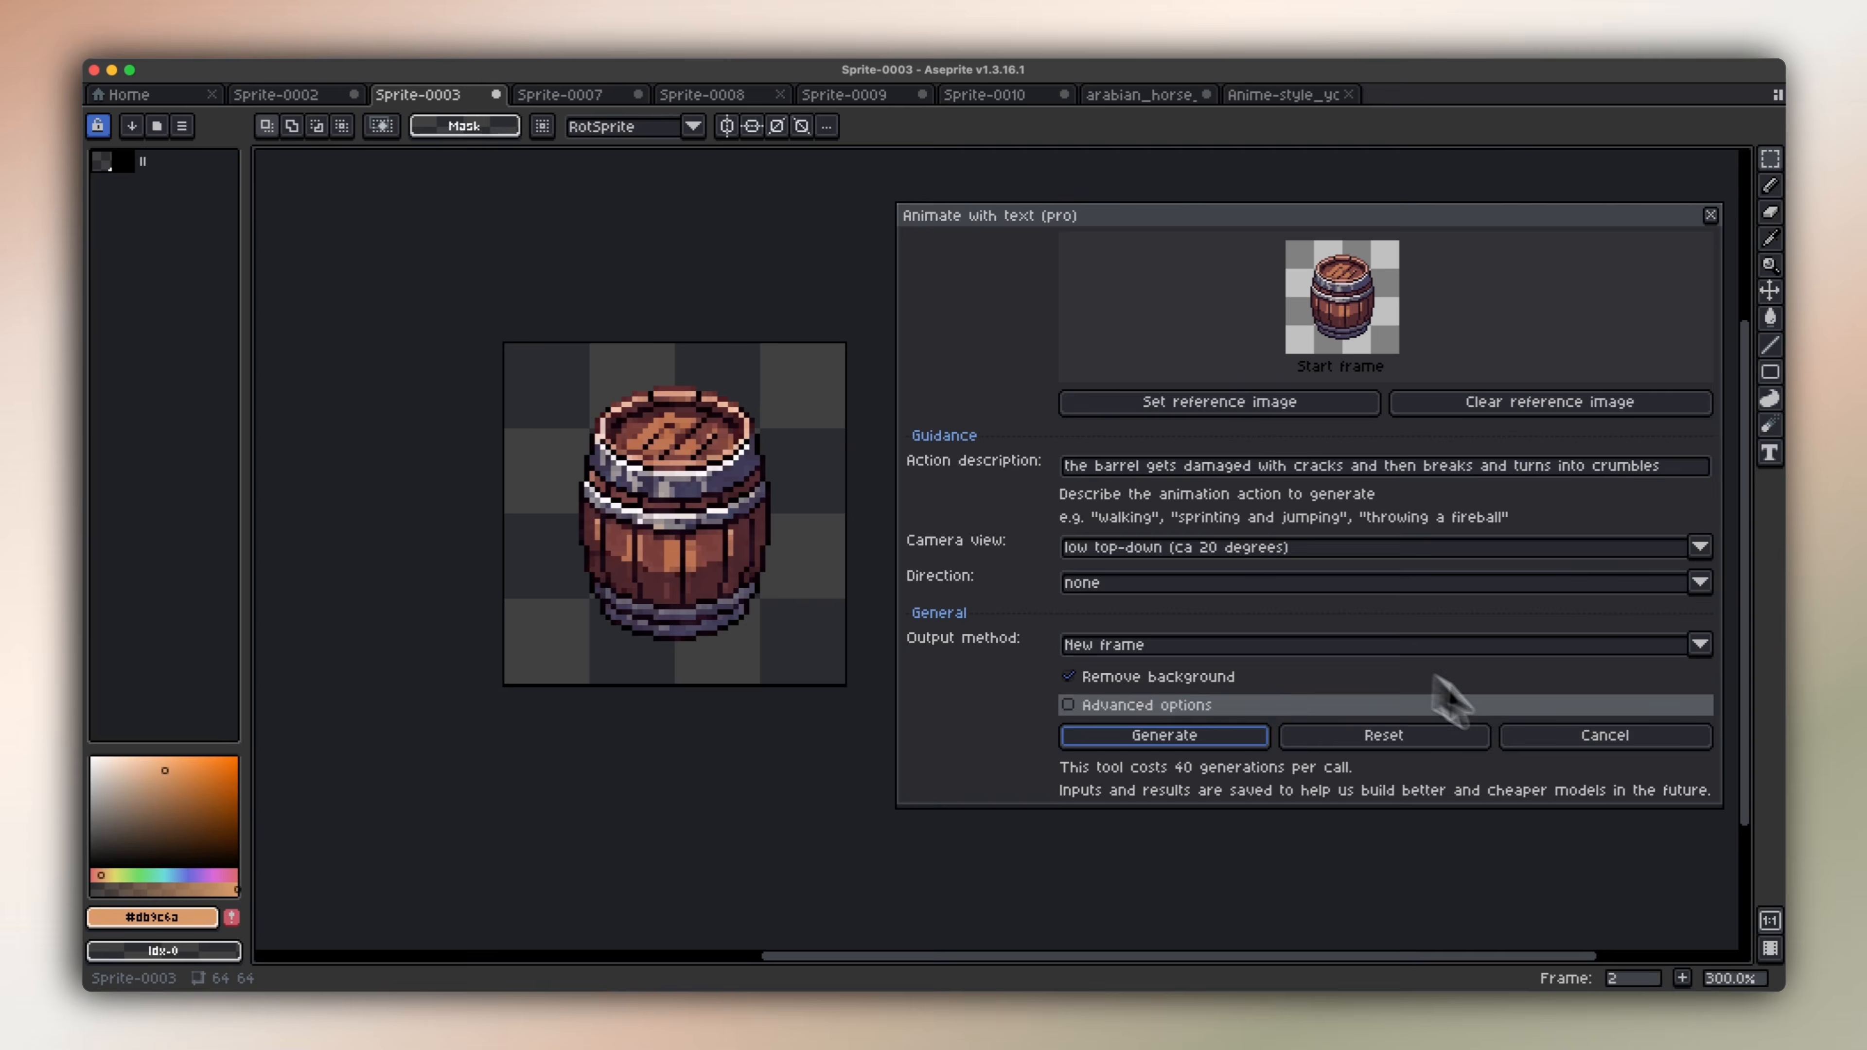
click(1551, 732)
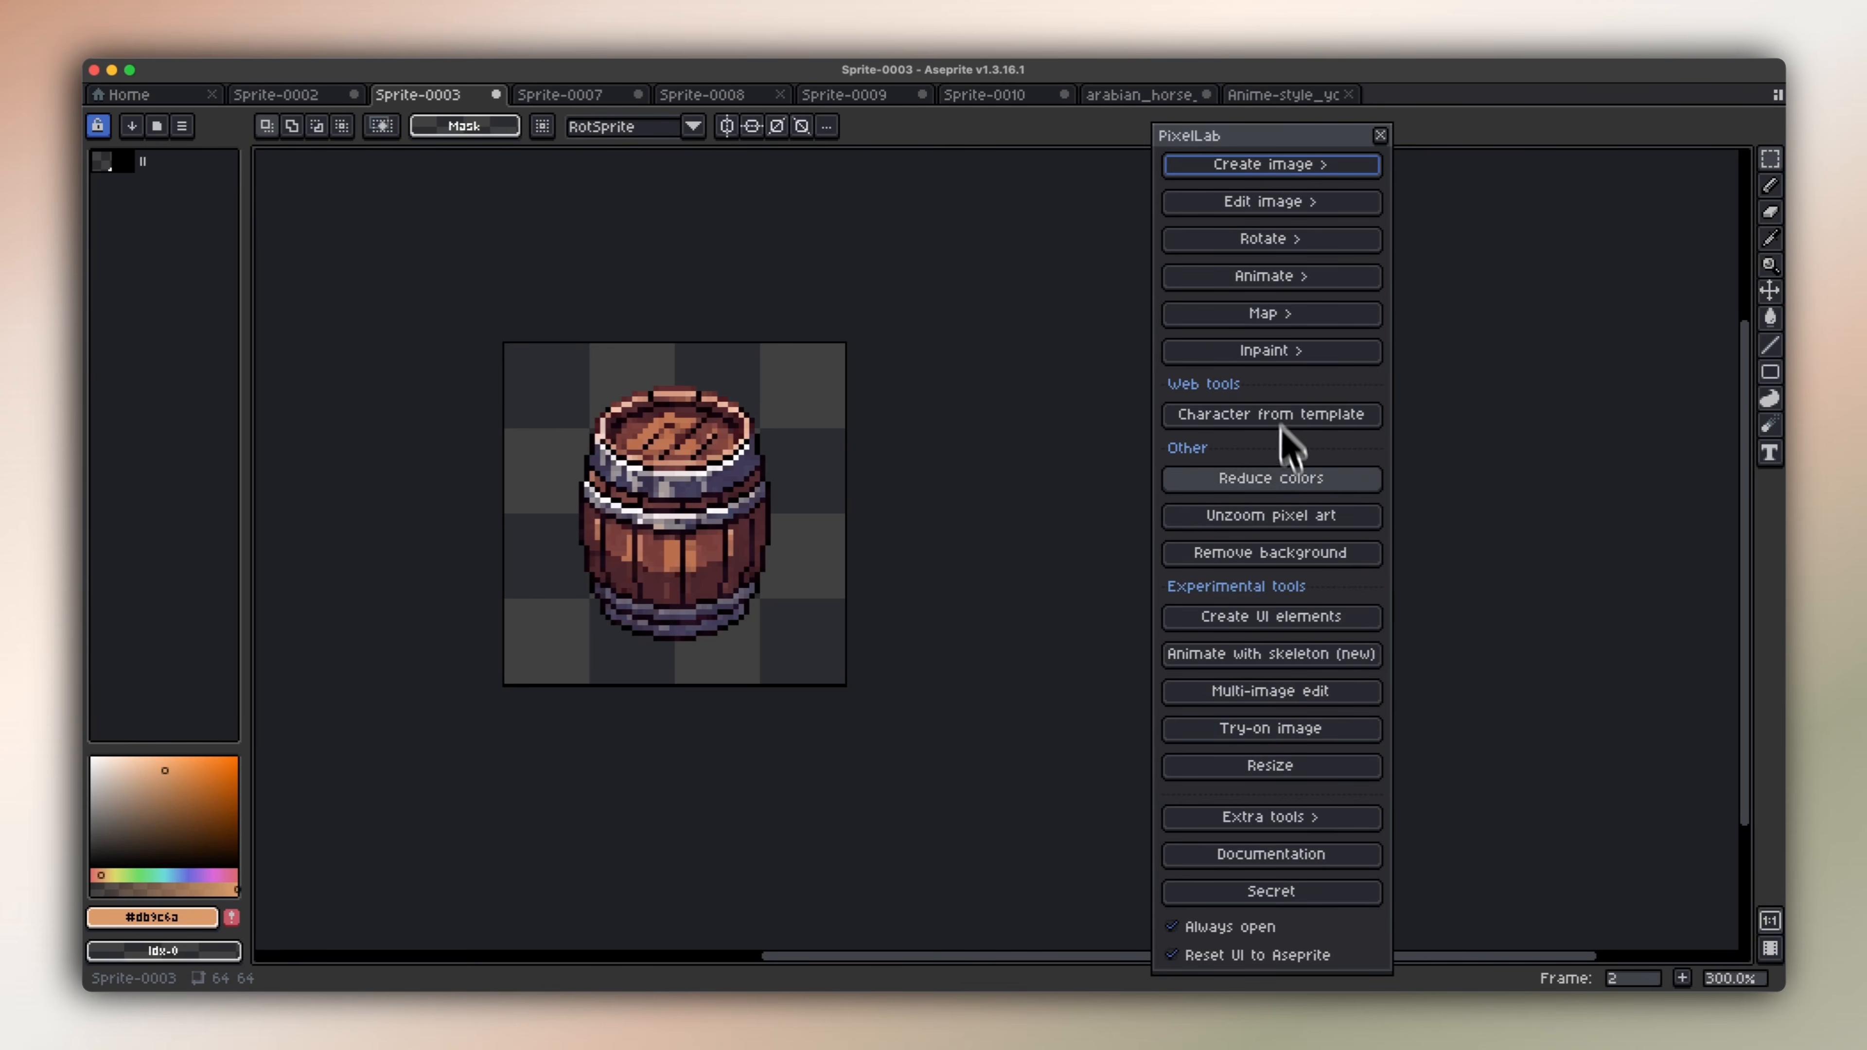
Reduce the colors of all barrel frames to 9 using Specify Colors, no dithering and output to the current layer.
click(1283, 482)
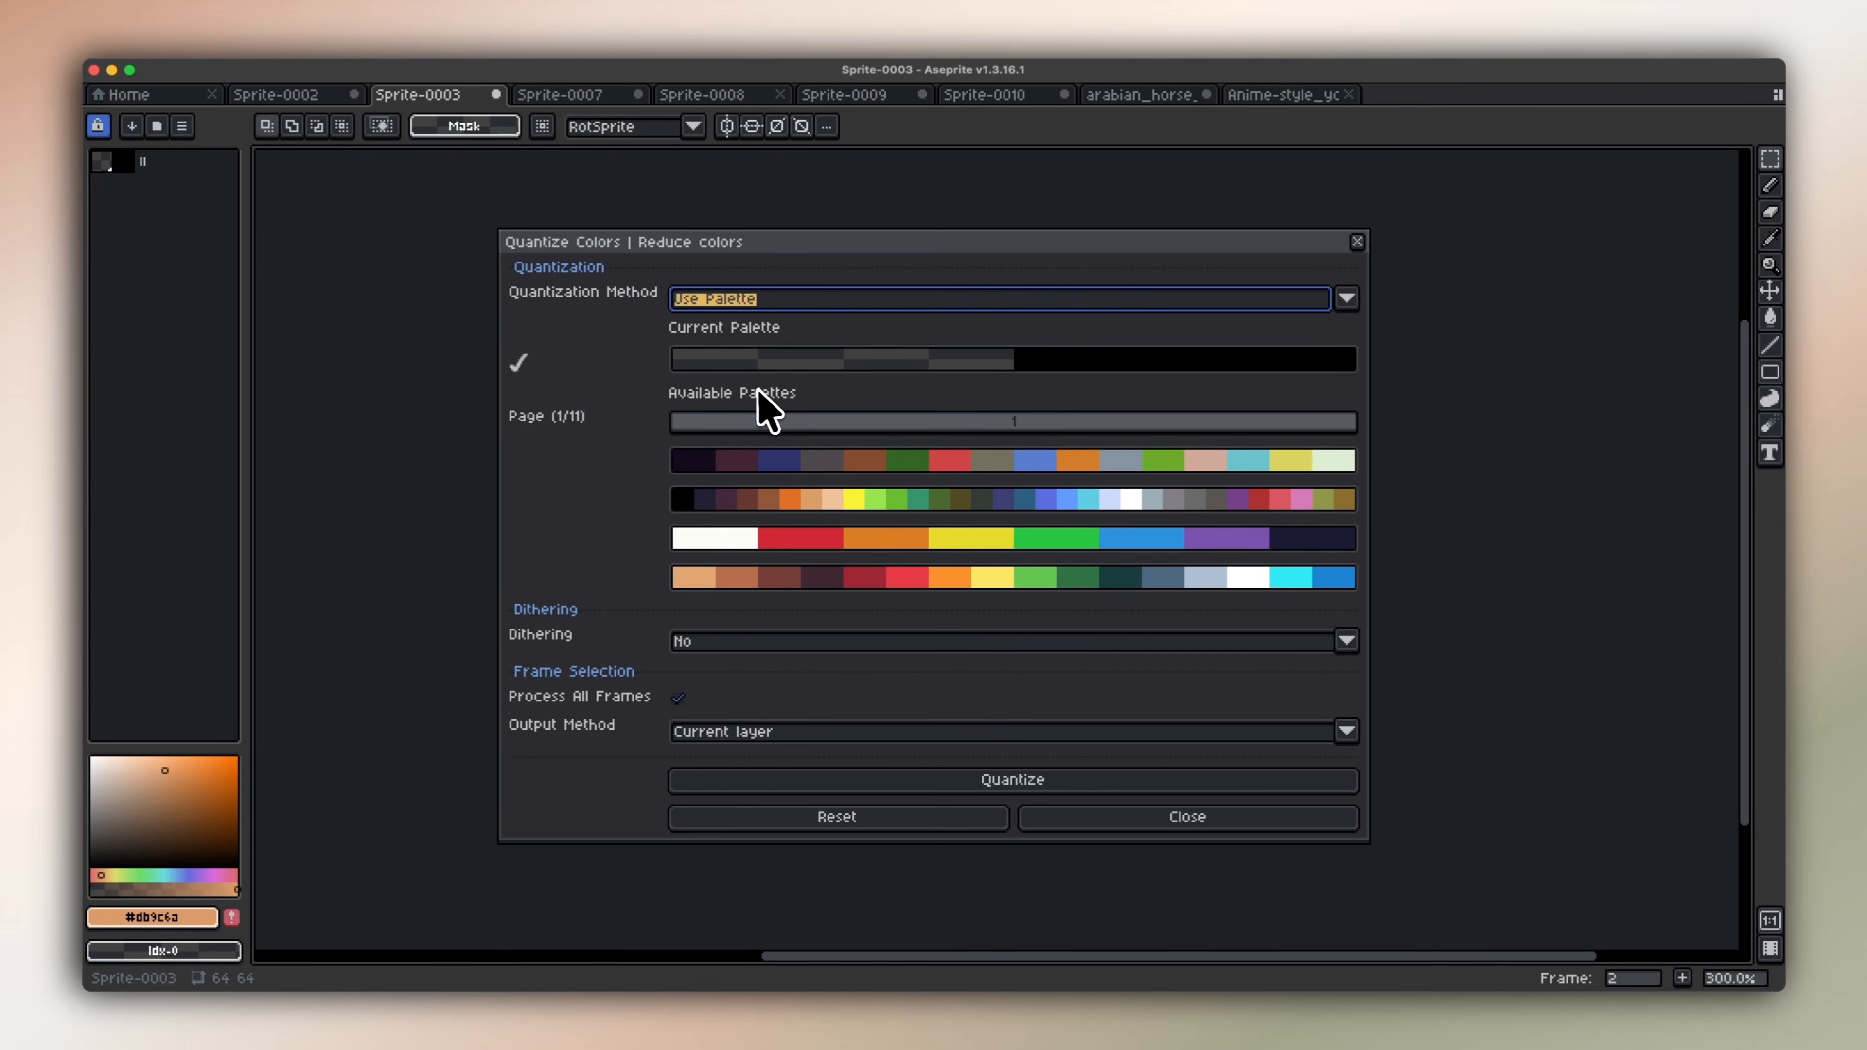
click(750, 298)
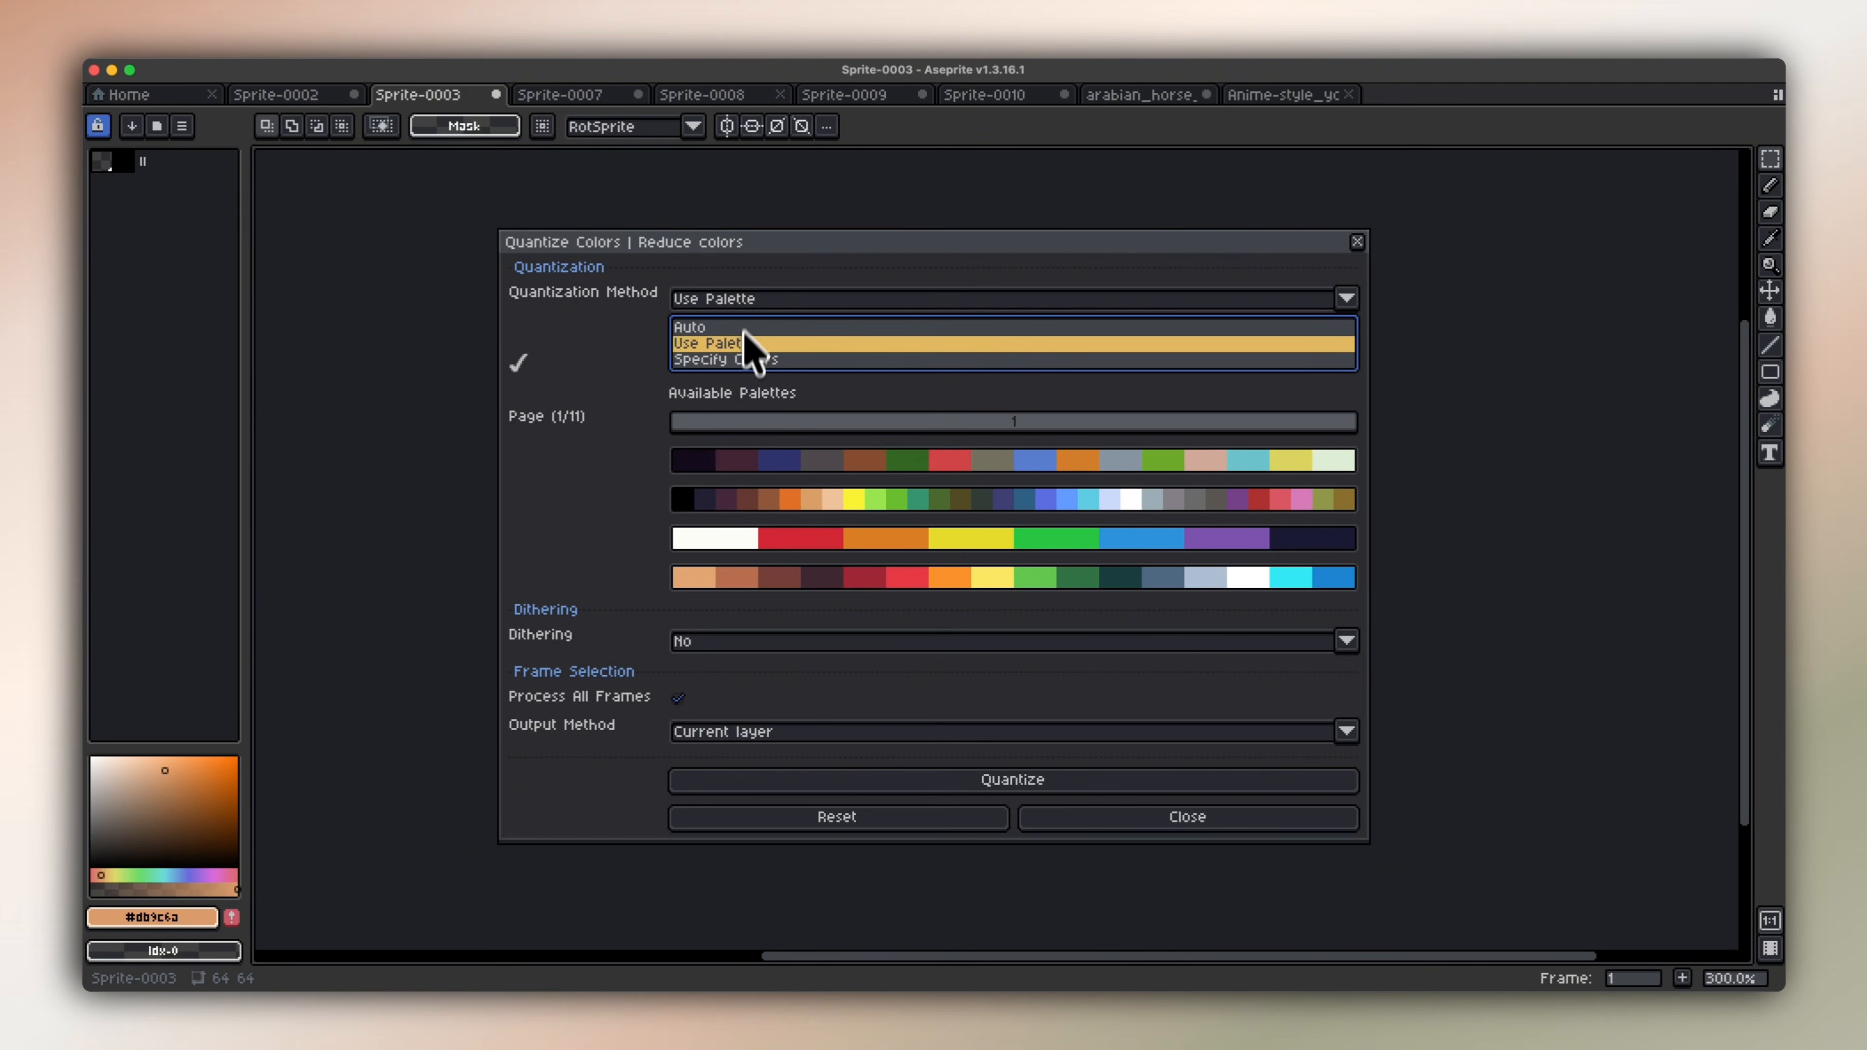
click(721, 359)
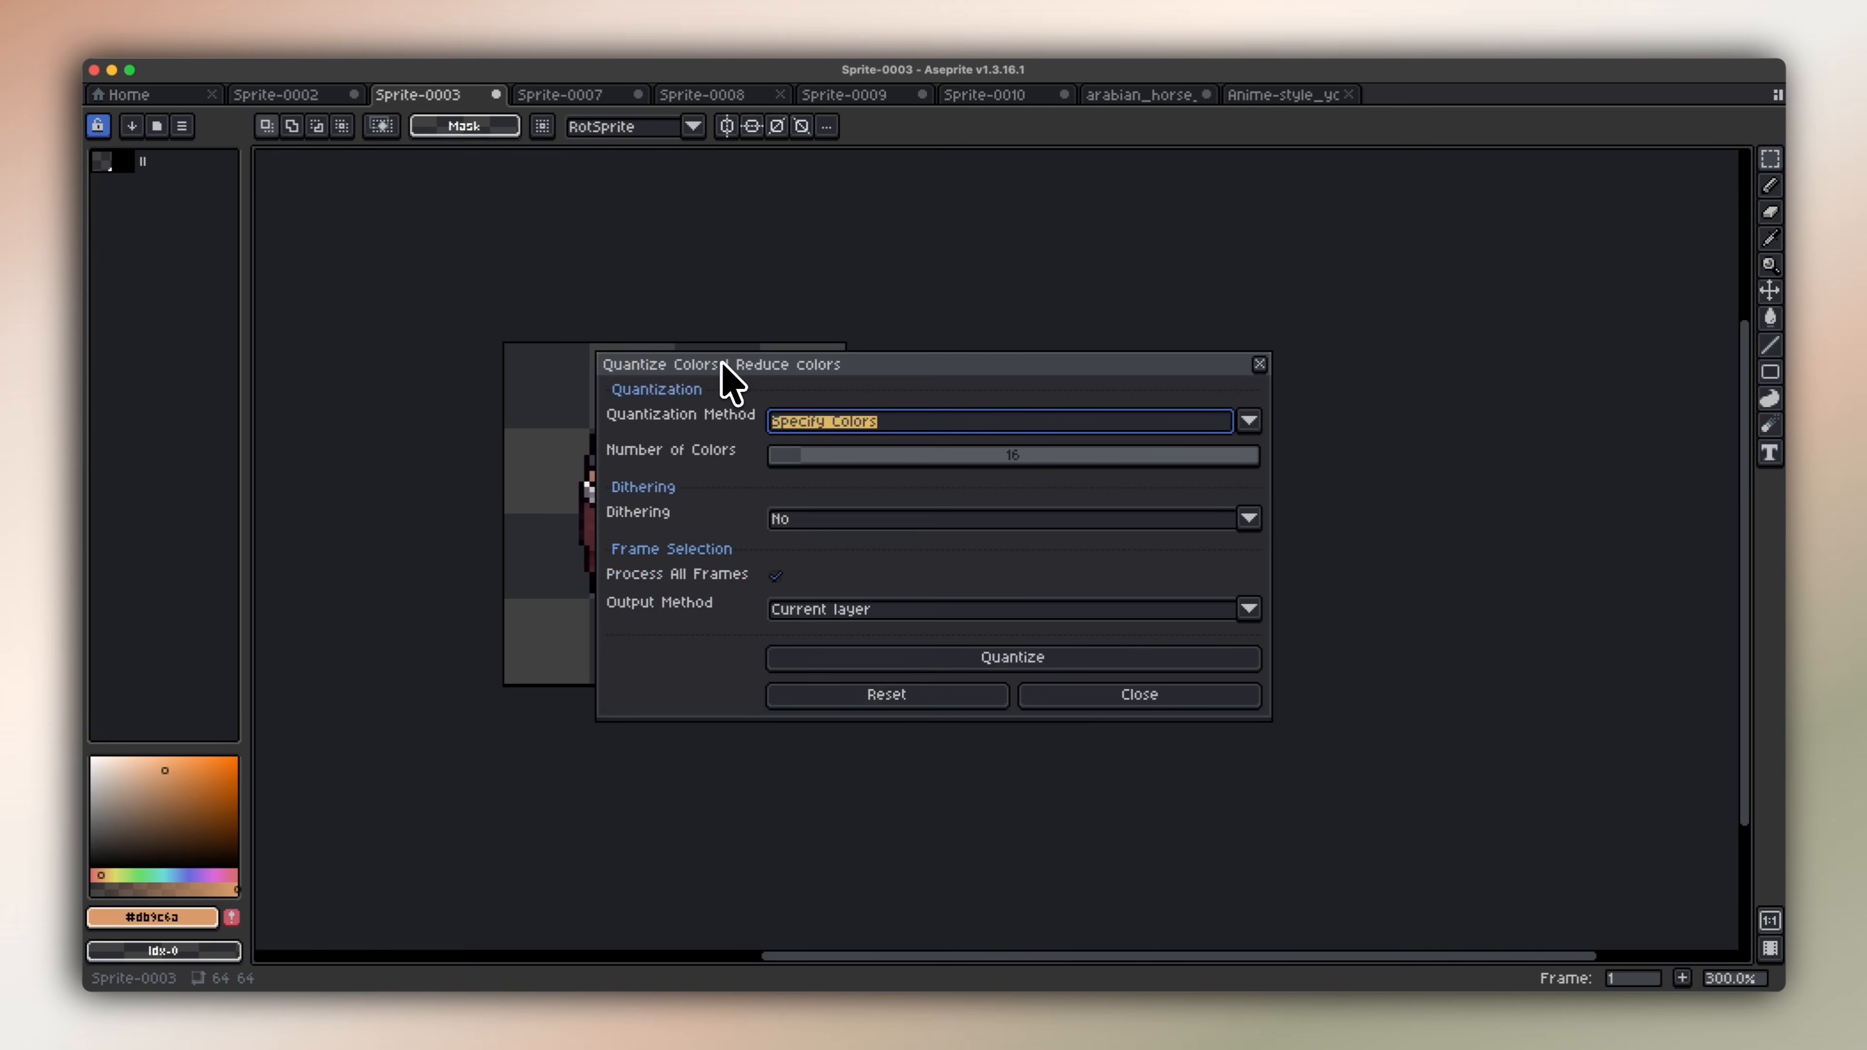
drag(794, 457, 791, 456)
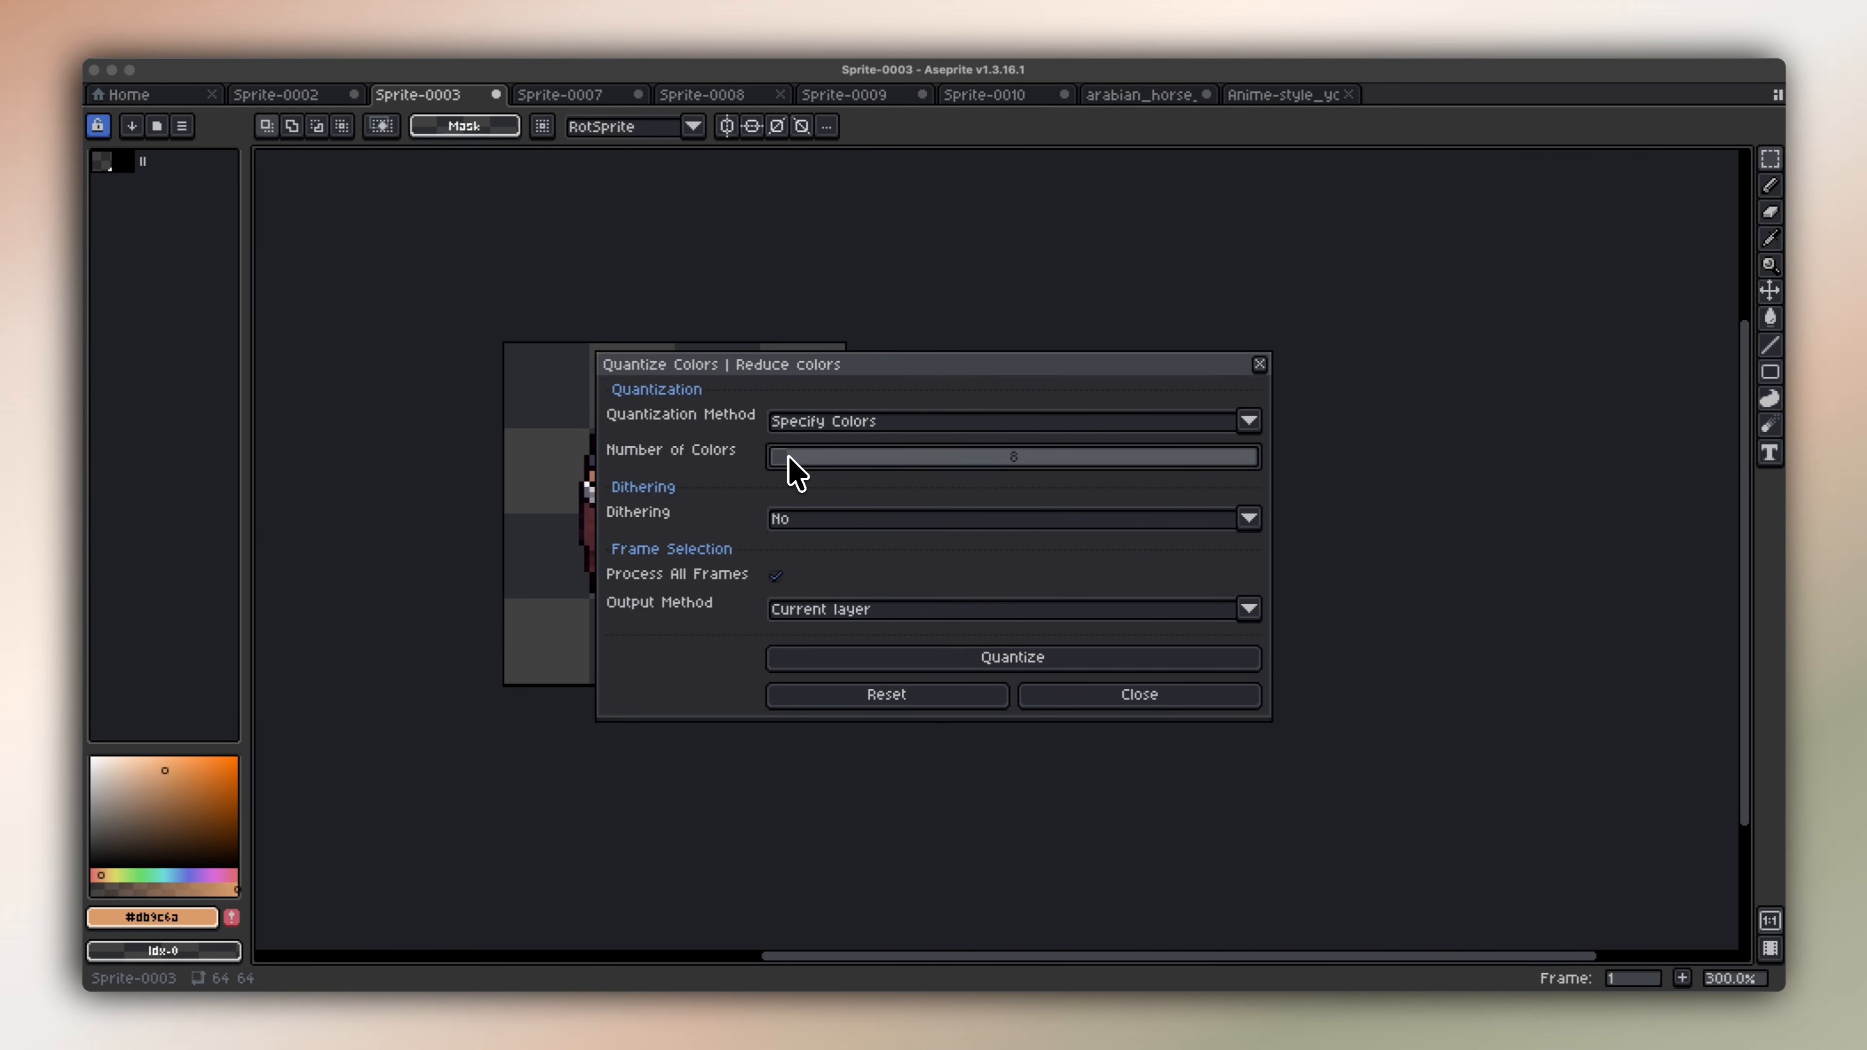
click(821, 610)
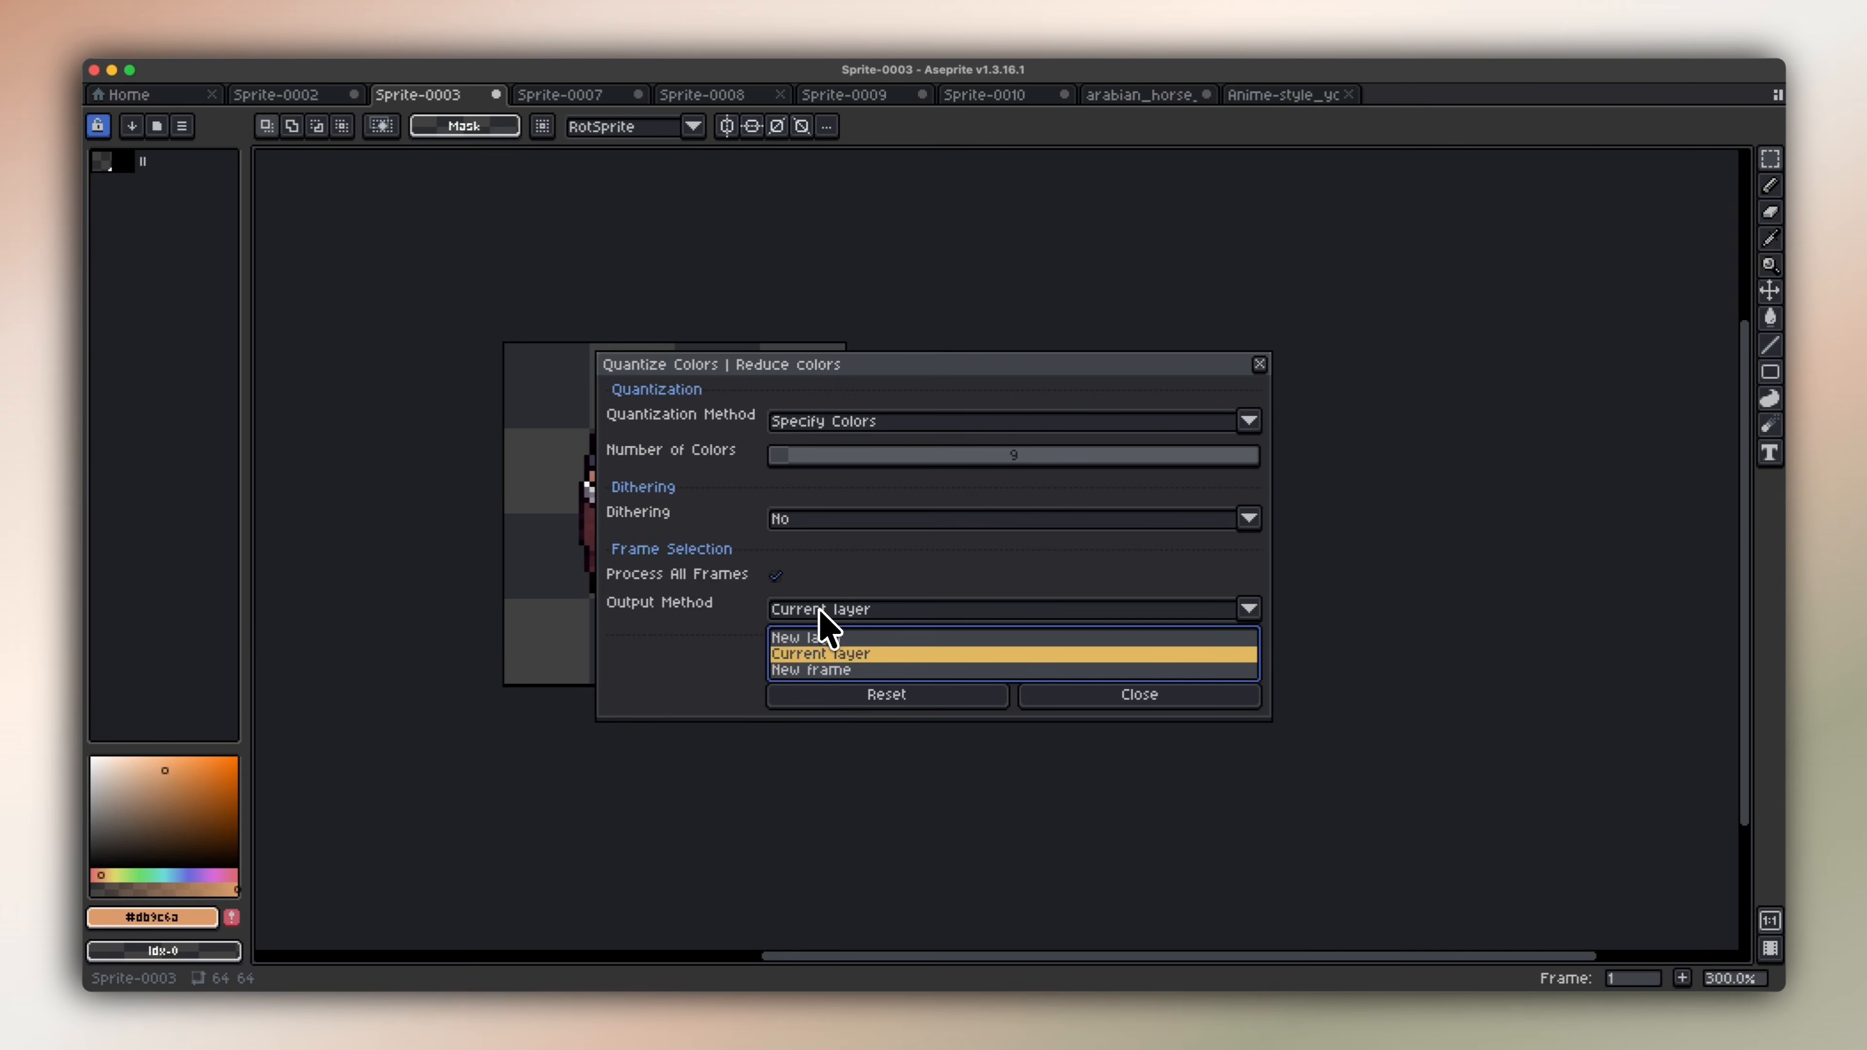
click(810, 656)
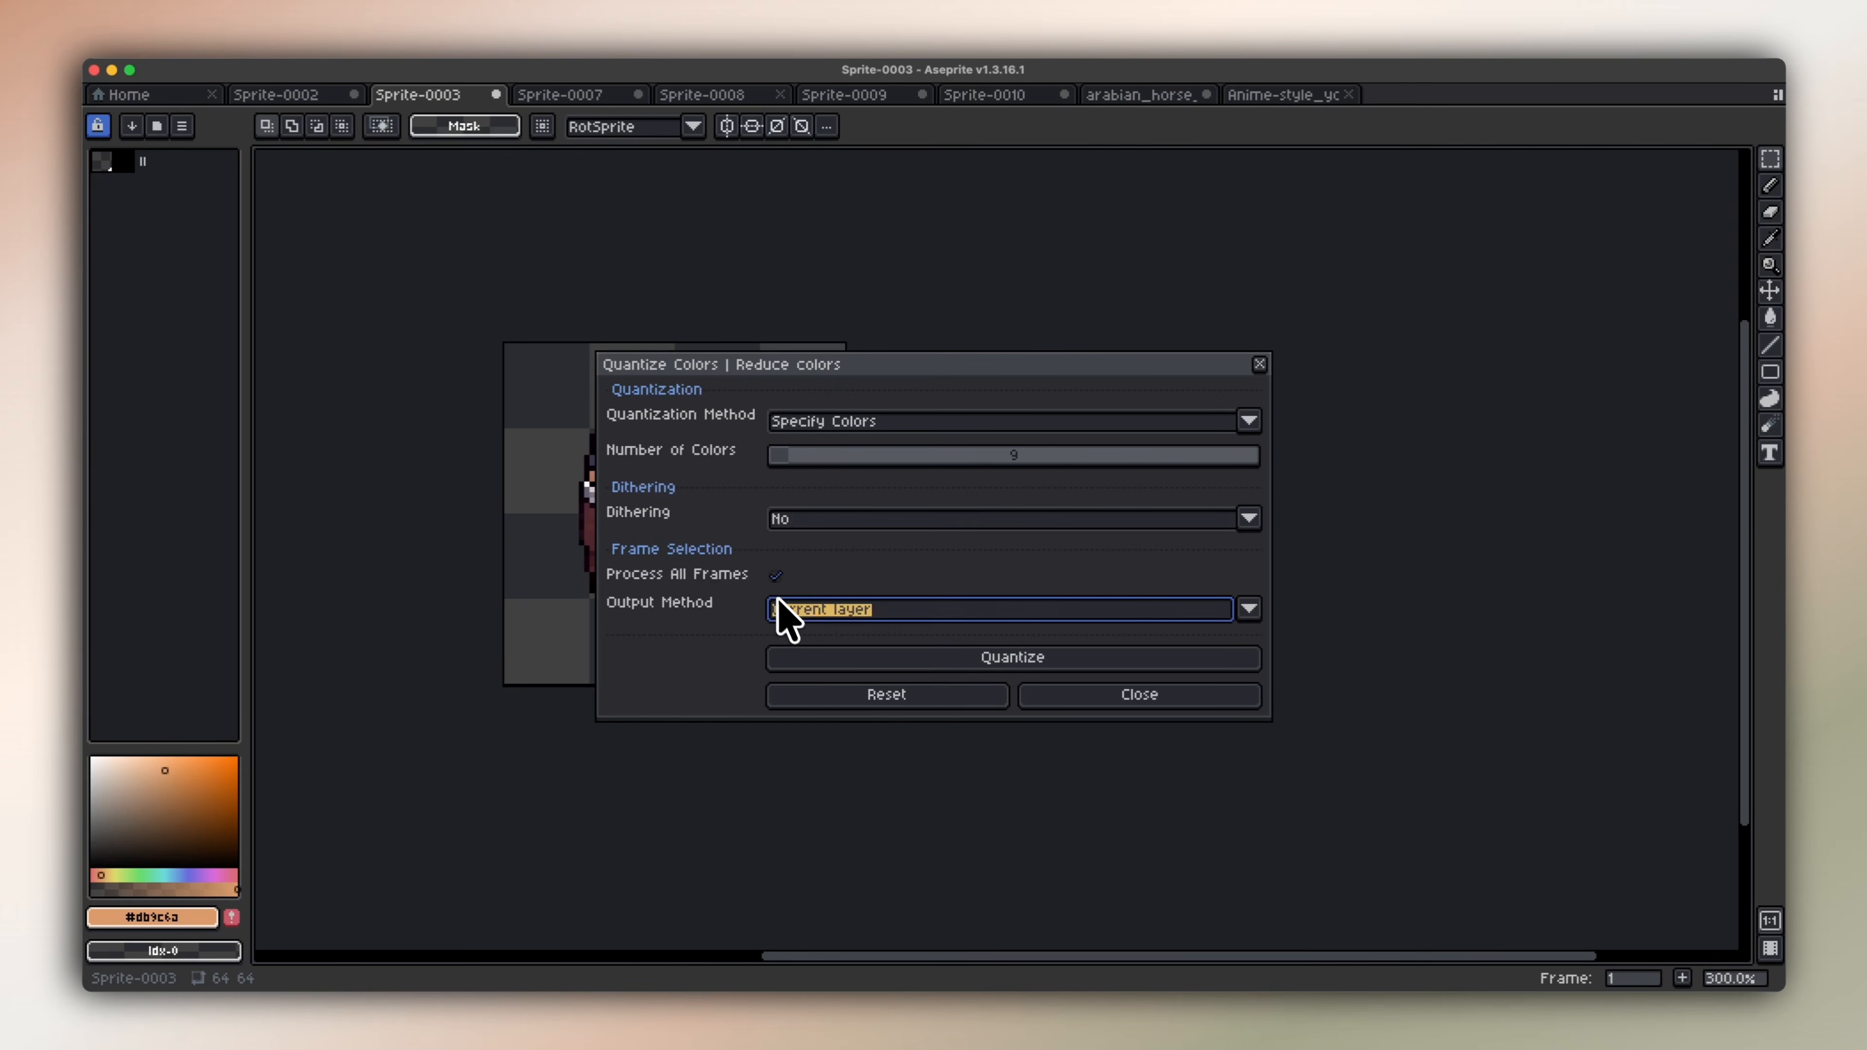
click(835, 660)
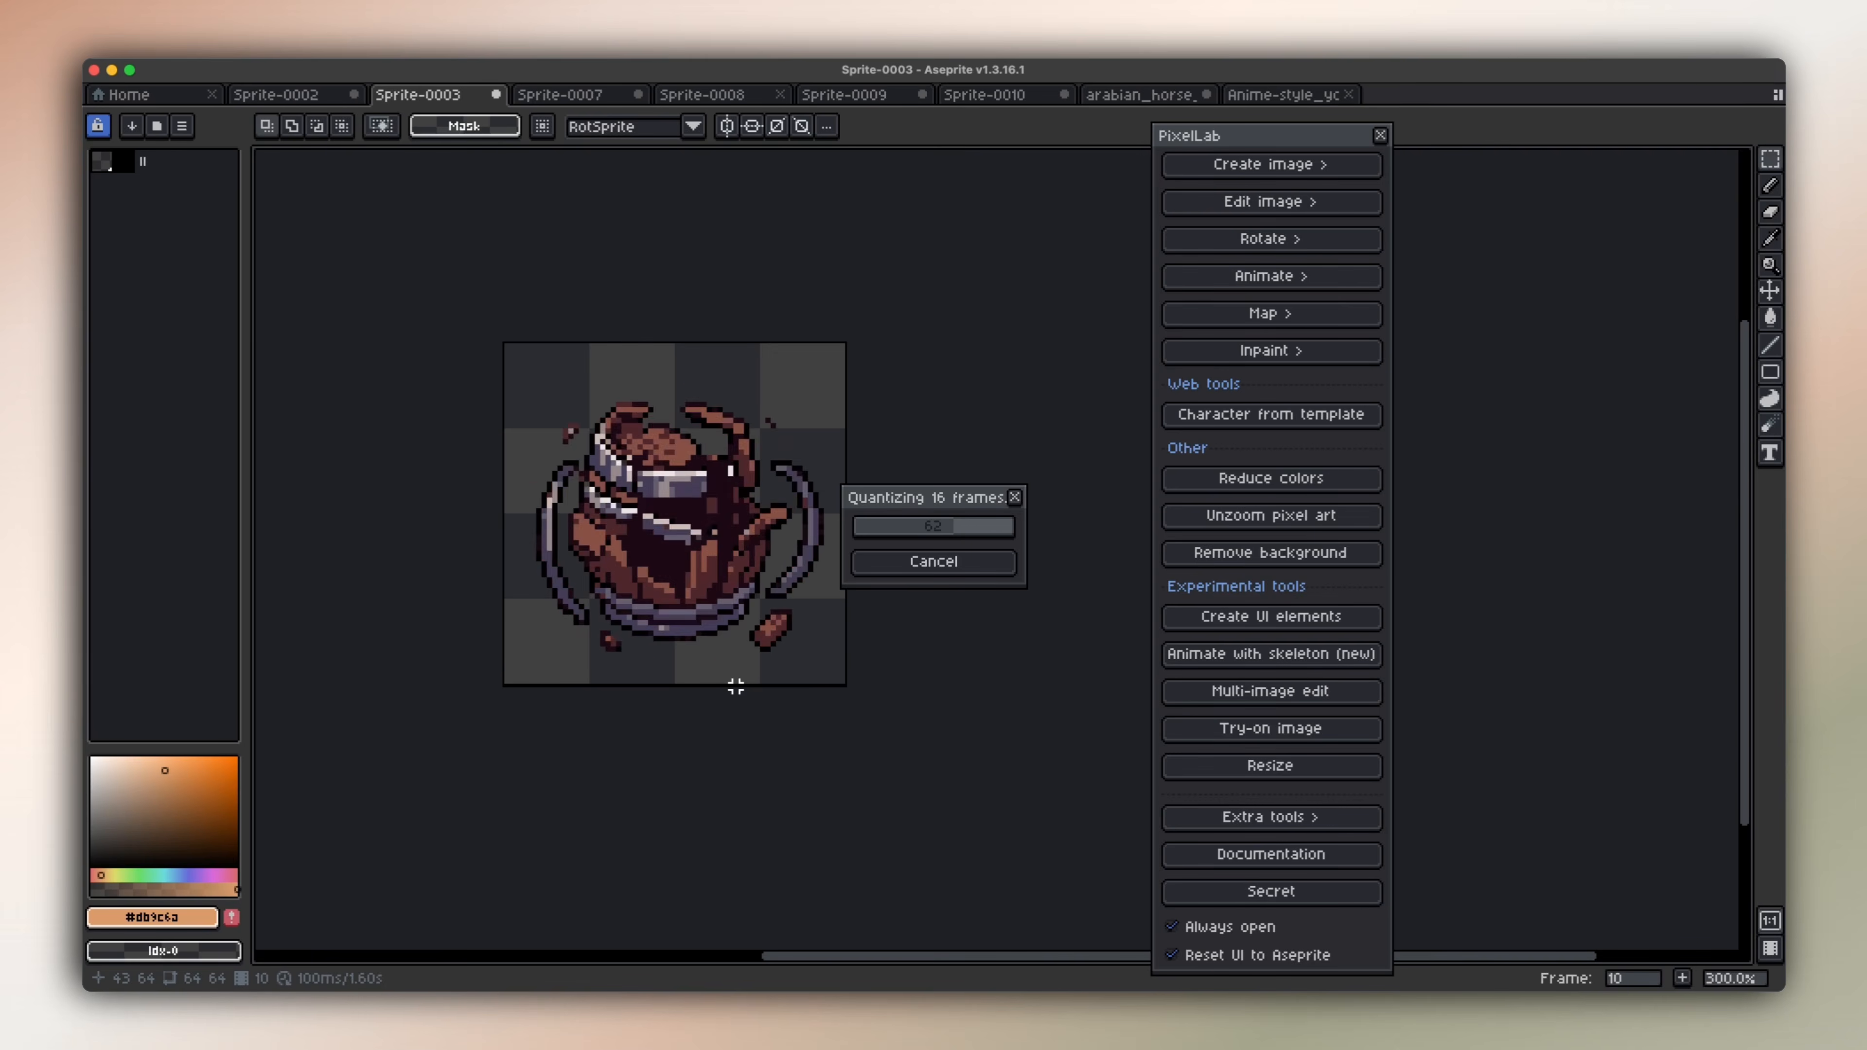
scroll(650, 621, up, 3)
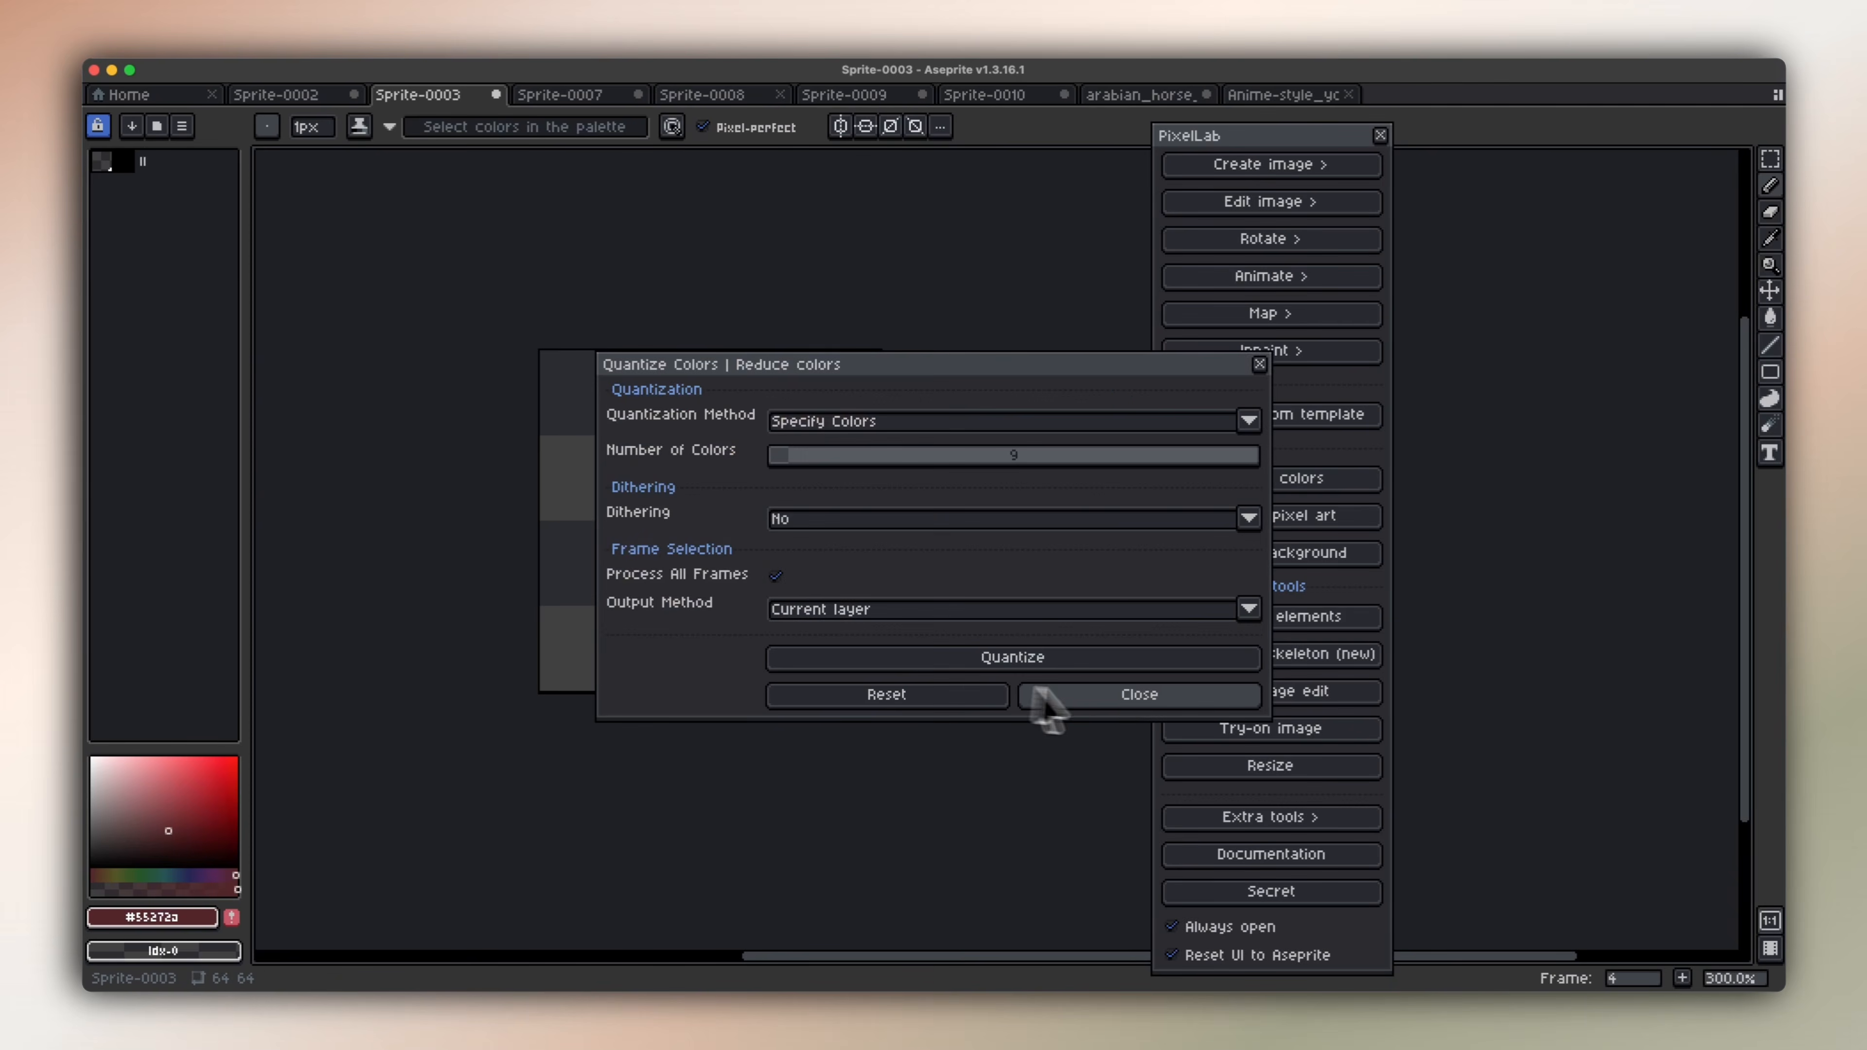
click(1124, 703)
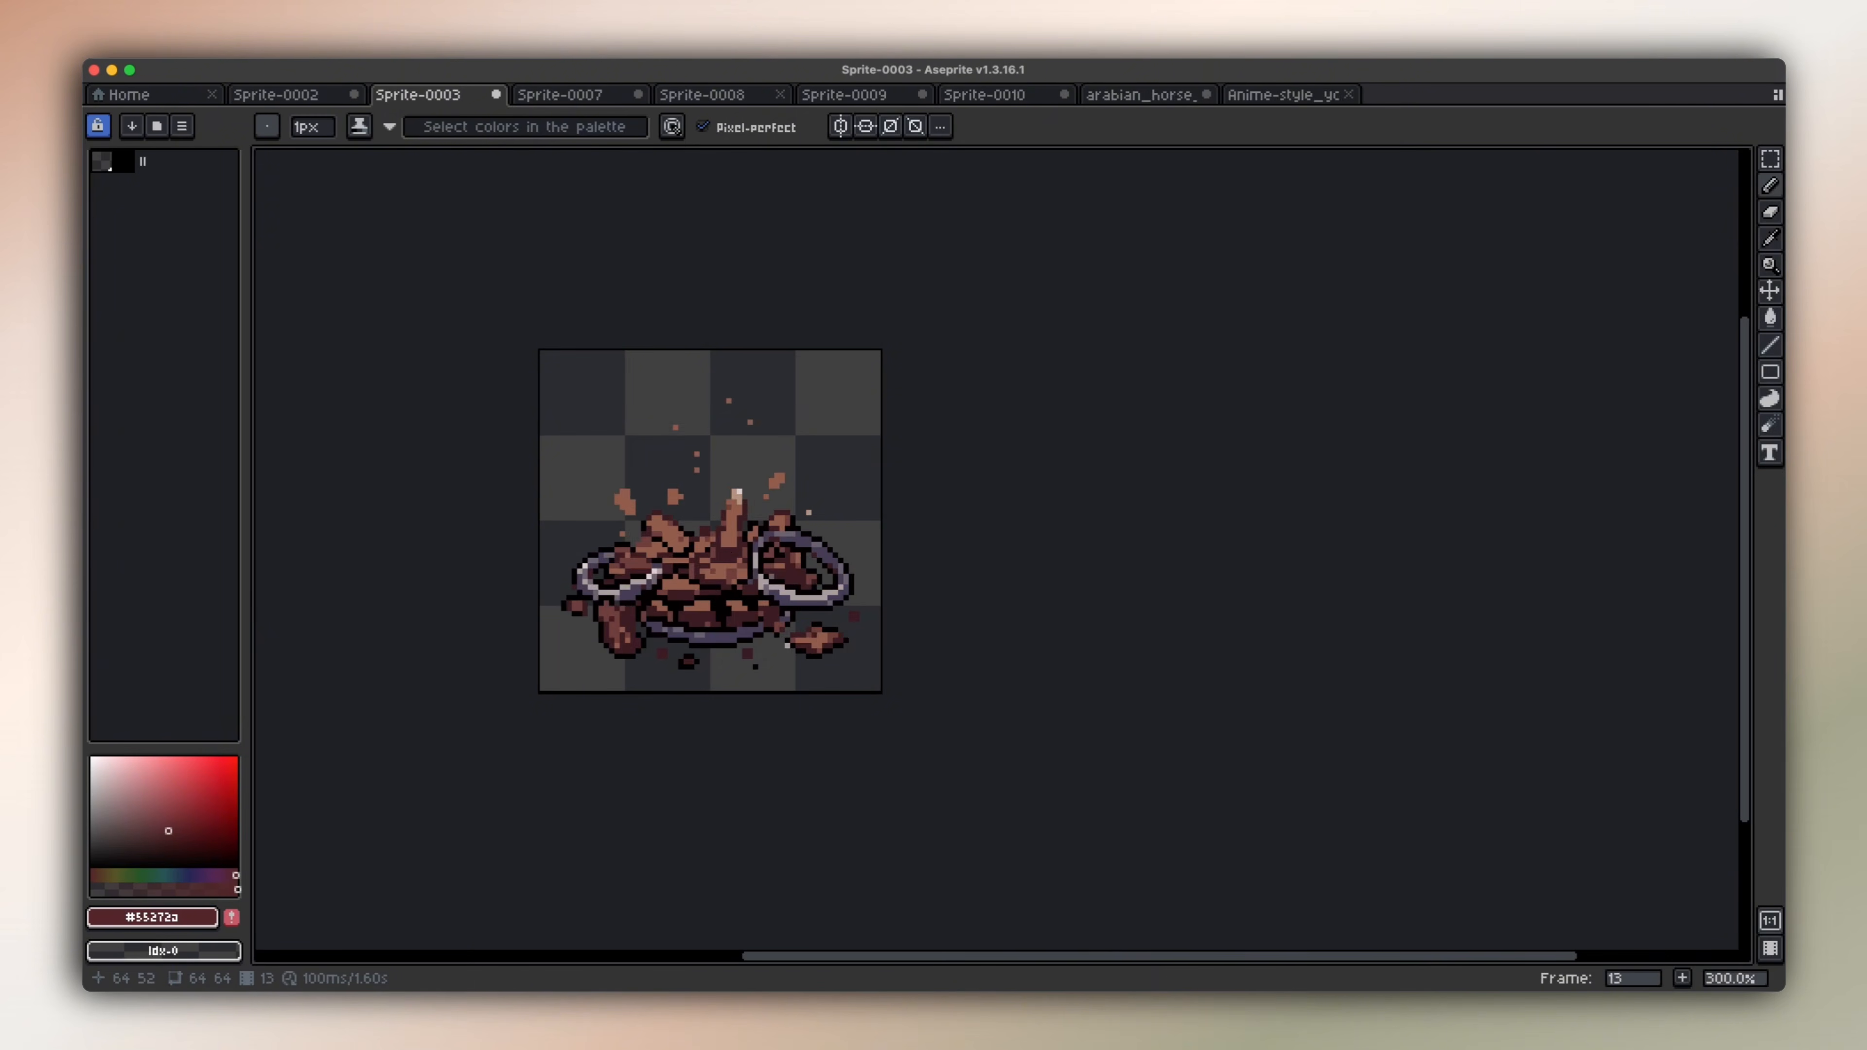
Examine the color-reduced barrel animation frames up close for stray or discolored pixels.
scroll(724, 621, up, 3)
scroll(700, 647, down, 3)
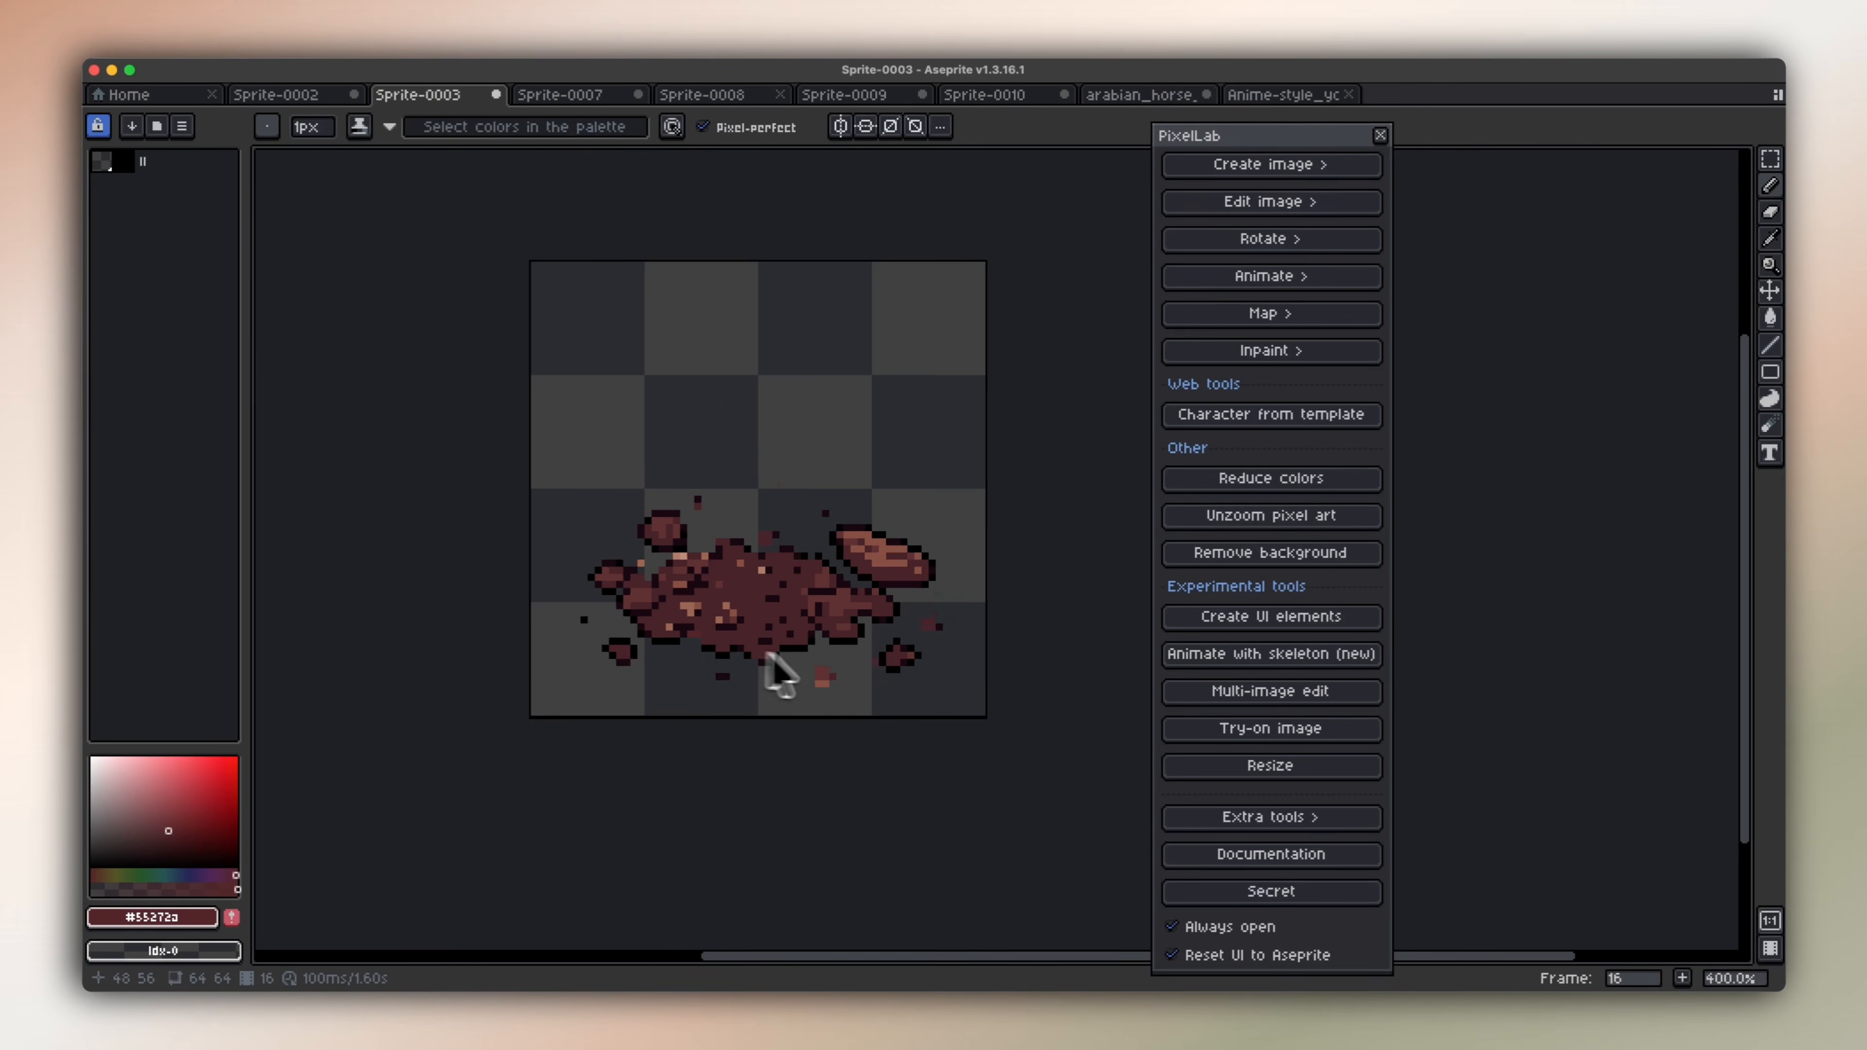
scroll(625, 659, up, 3)
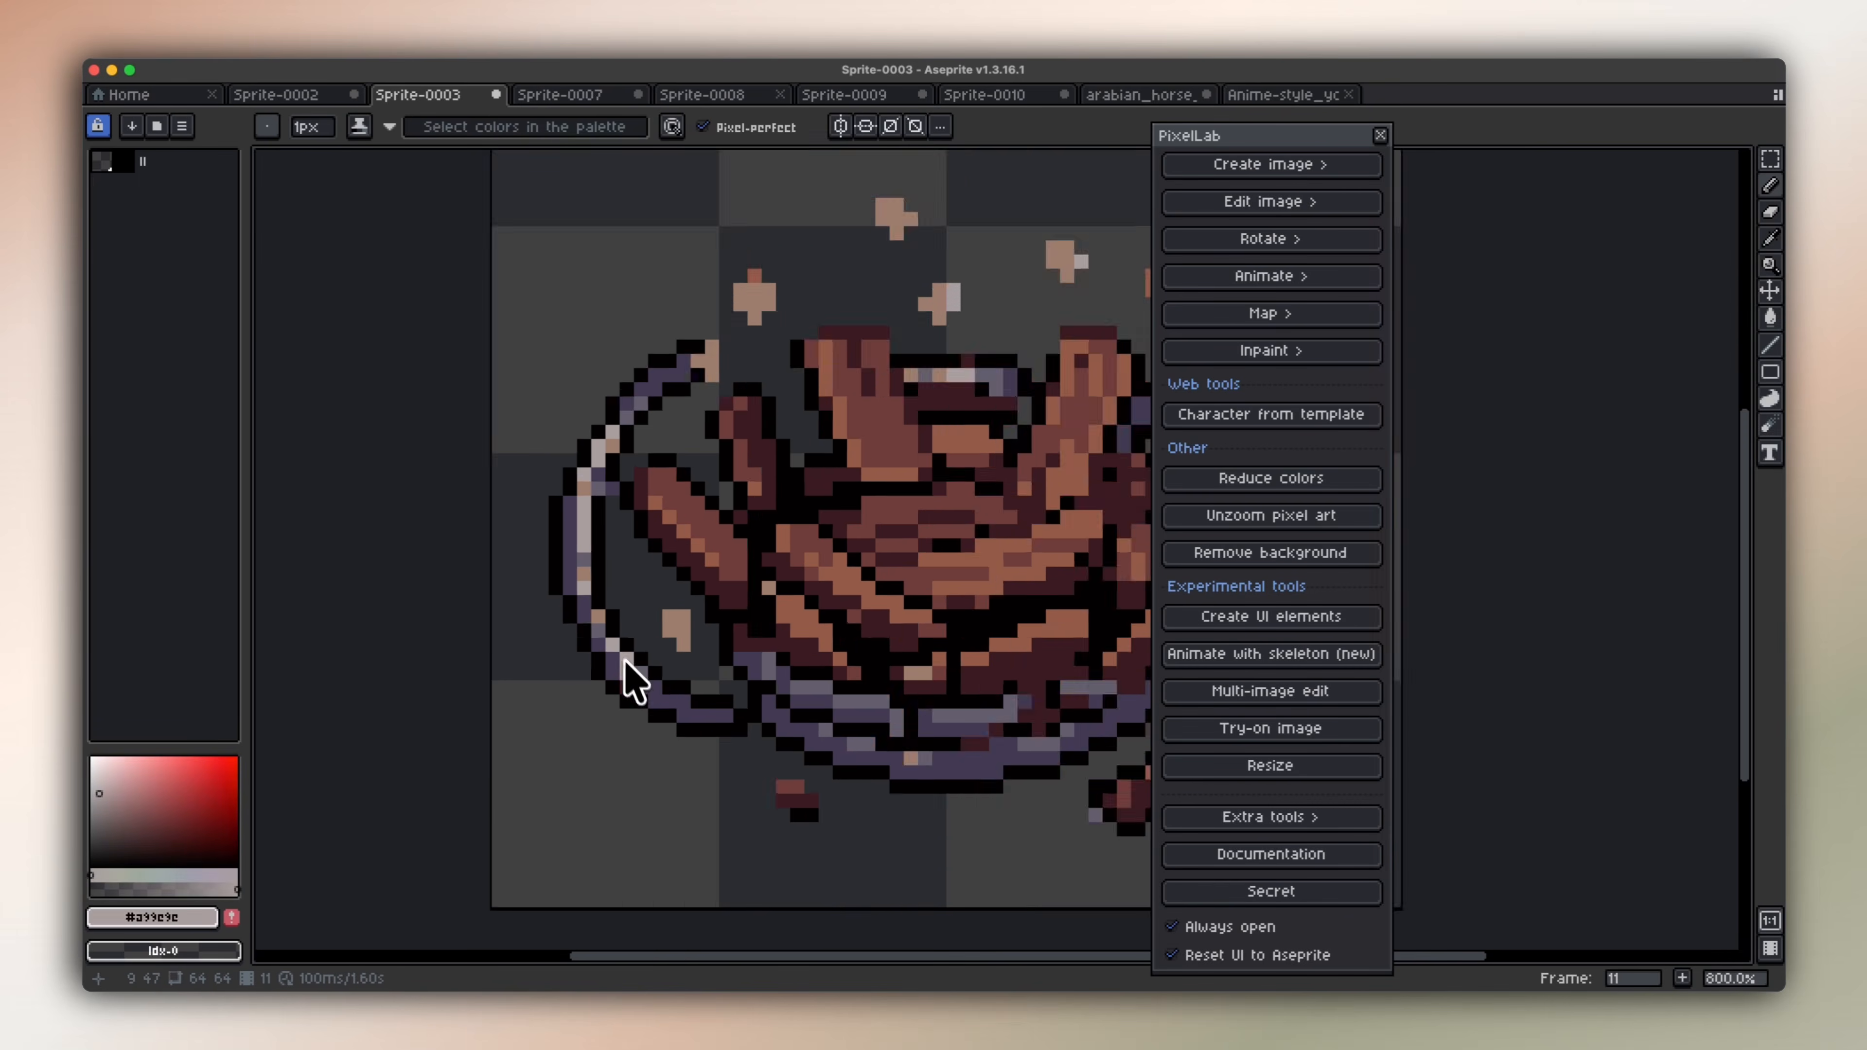
scroll(925, 543, down, 3)
scroll(801, 764, up, 3)
scroll(823, 552, down, 3)
scroll(822, 542, up, 1)
key(g)
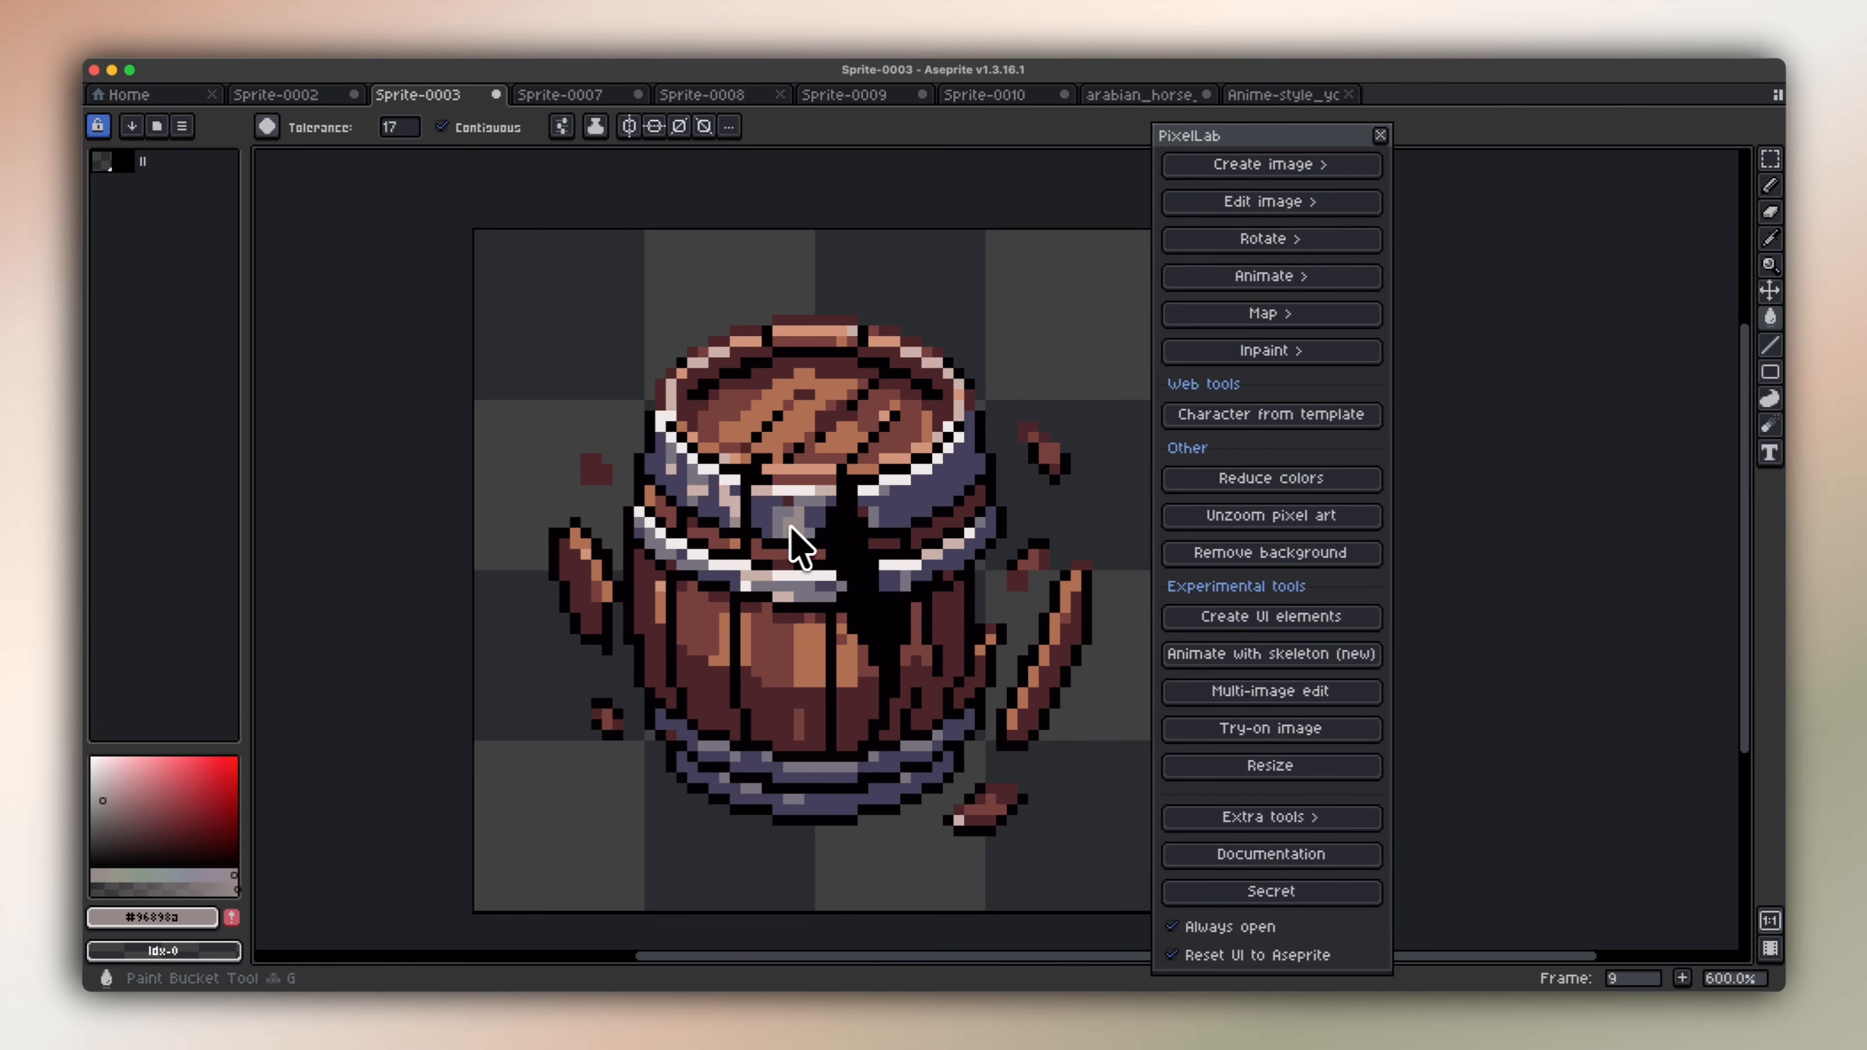
scroll(758, 581, down, 2)
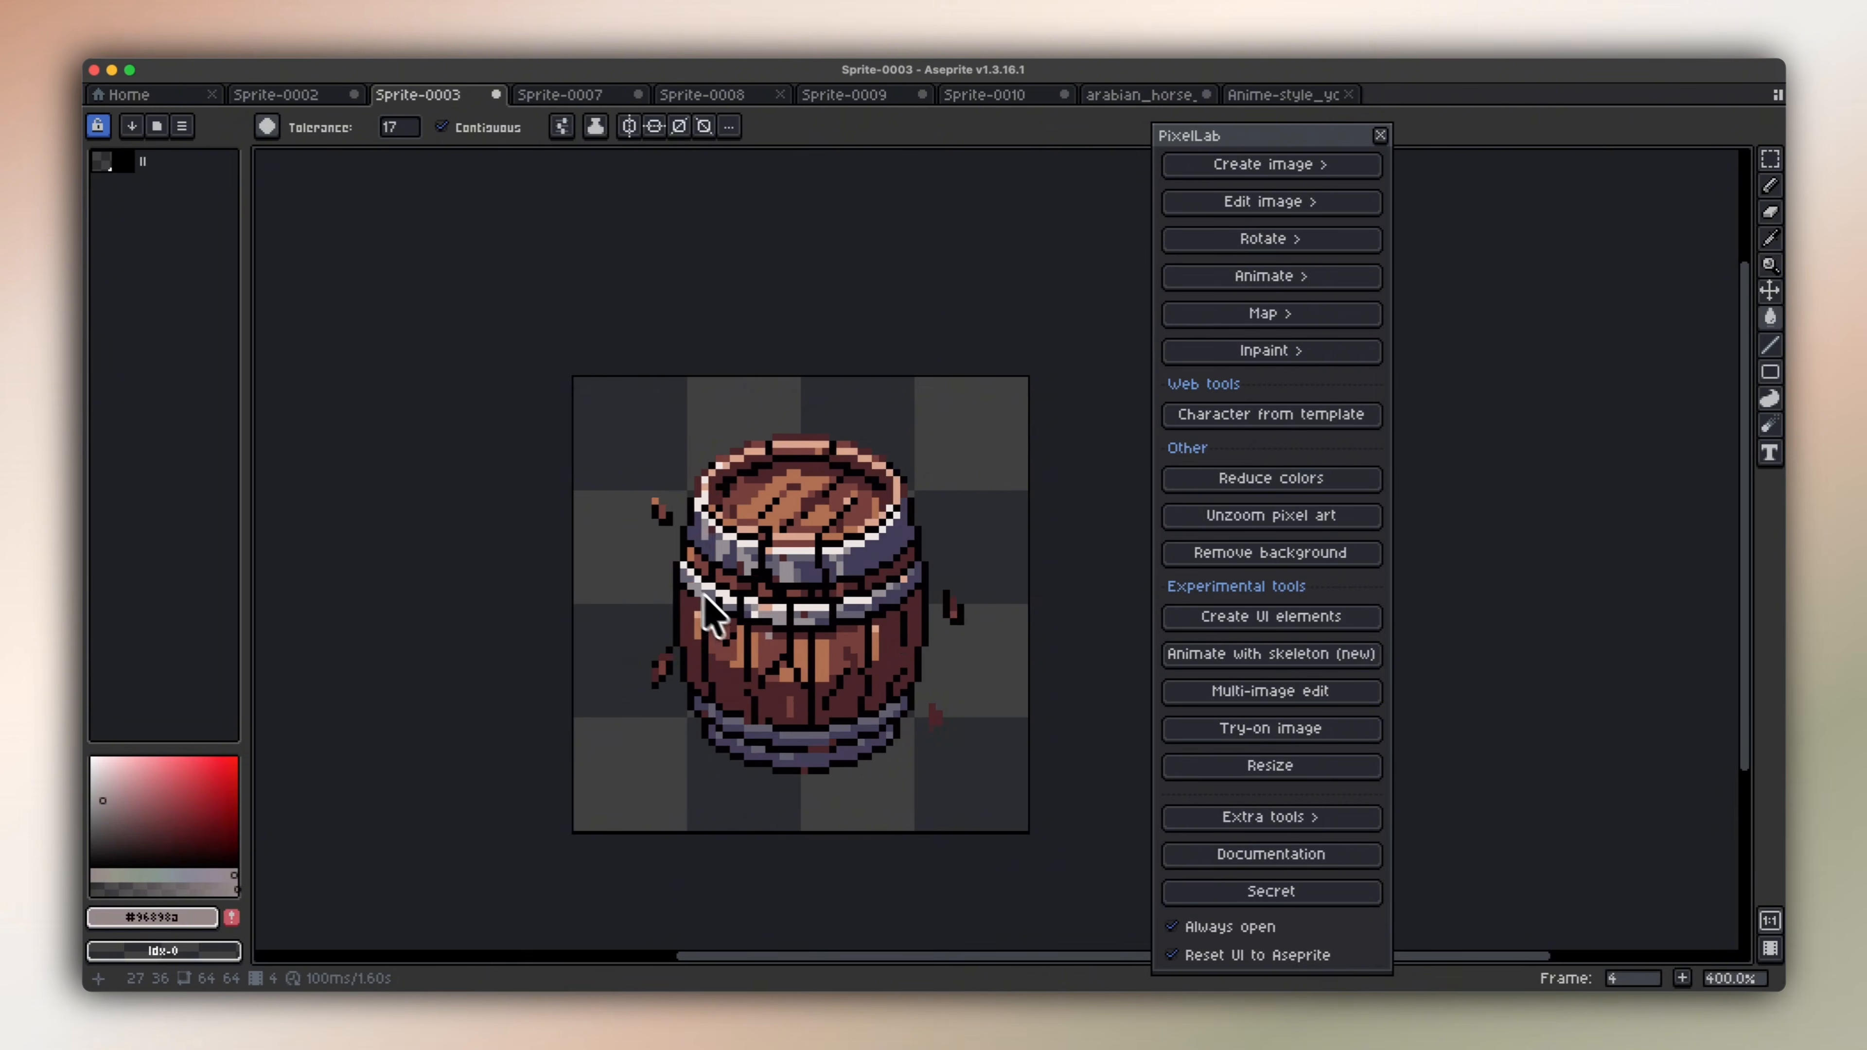
Retouch discolored pixels on the barrel's middle metal band in frames 4 and 3 with grey and white sampled from the band.
scroll(778, 611, up, 3)
alt+click(776, 611)
scroll(775, 607, down, 3)
key(b)
scroll(773, 597, up, 2)
alt+click(811, 607)
key(g)
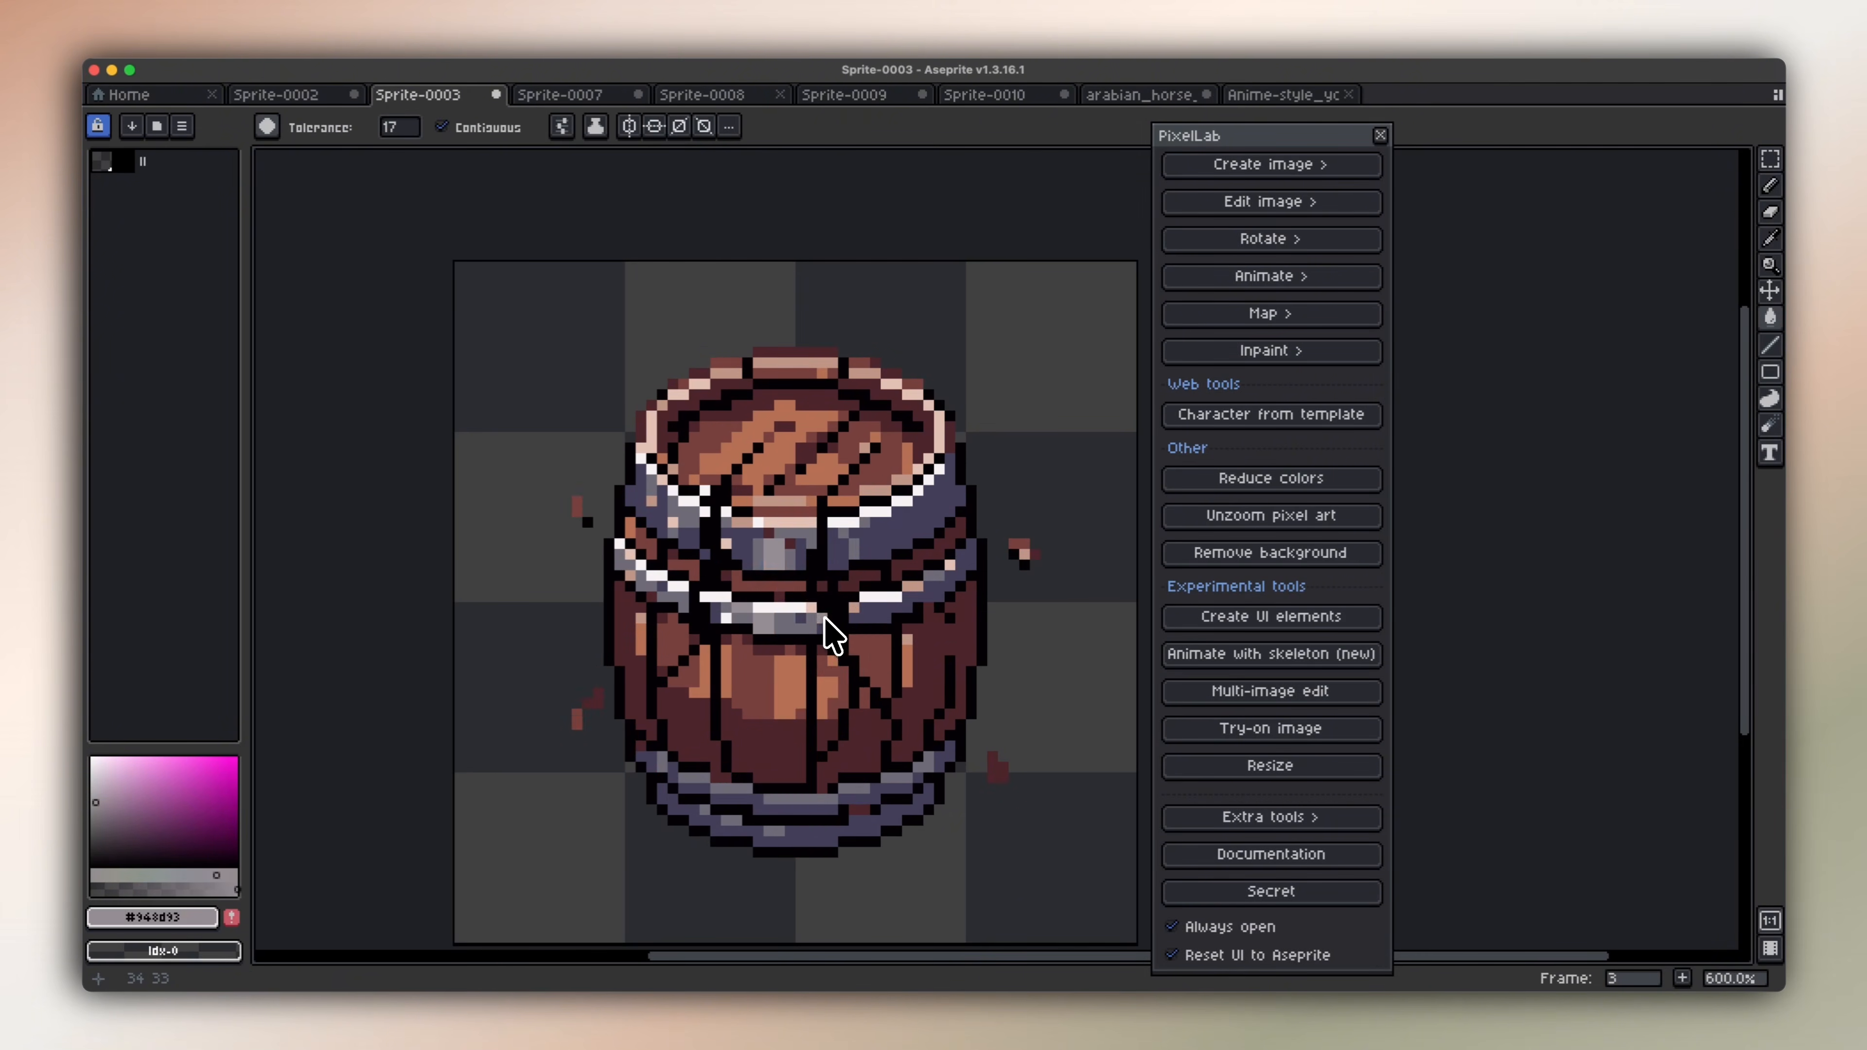
alt+click(744, 612)
key(b)
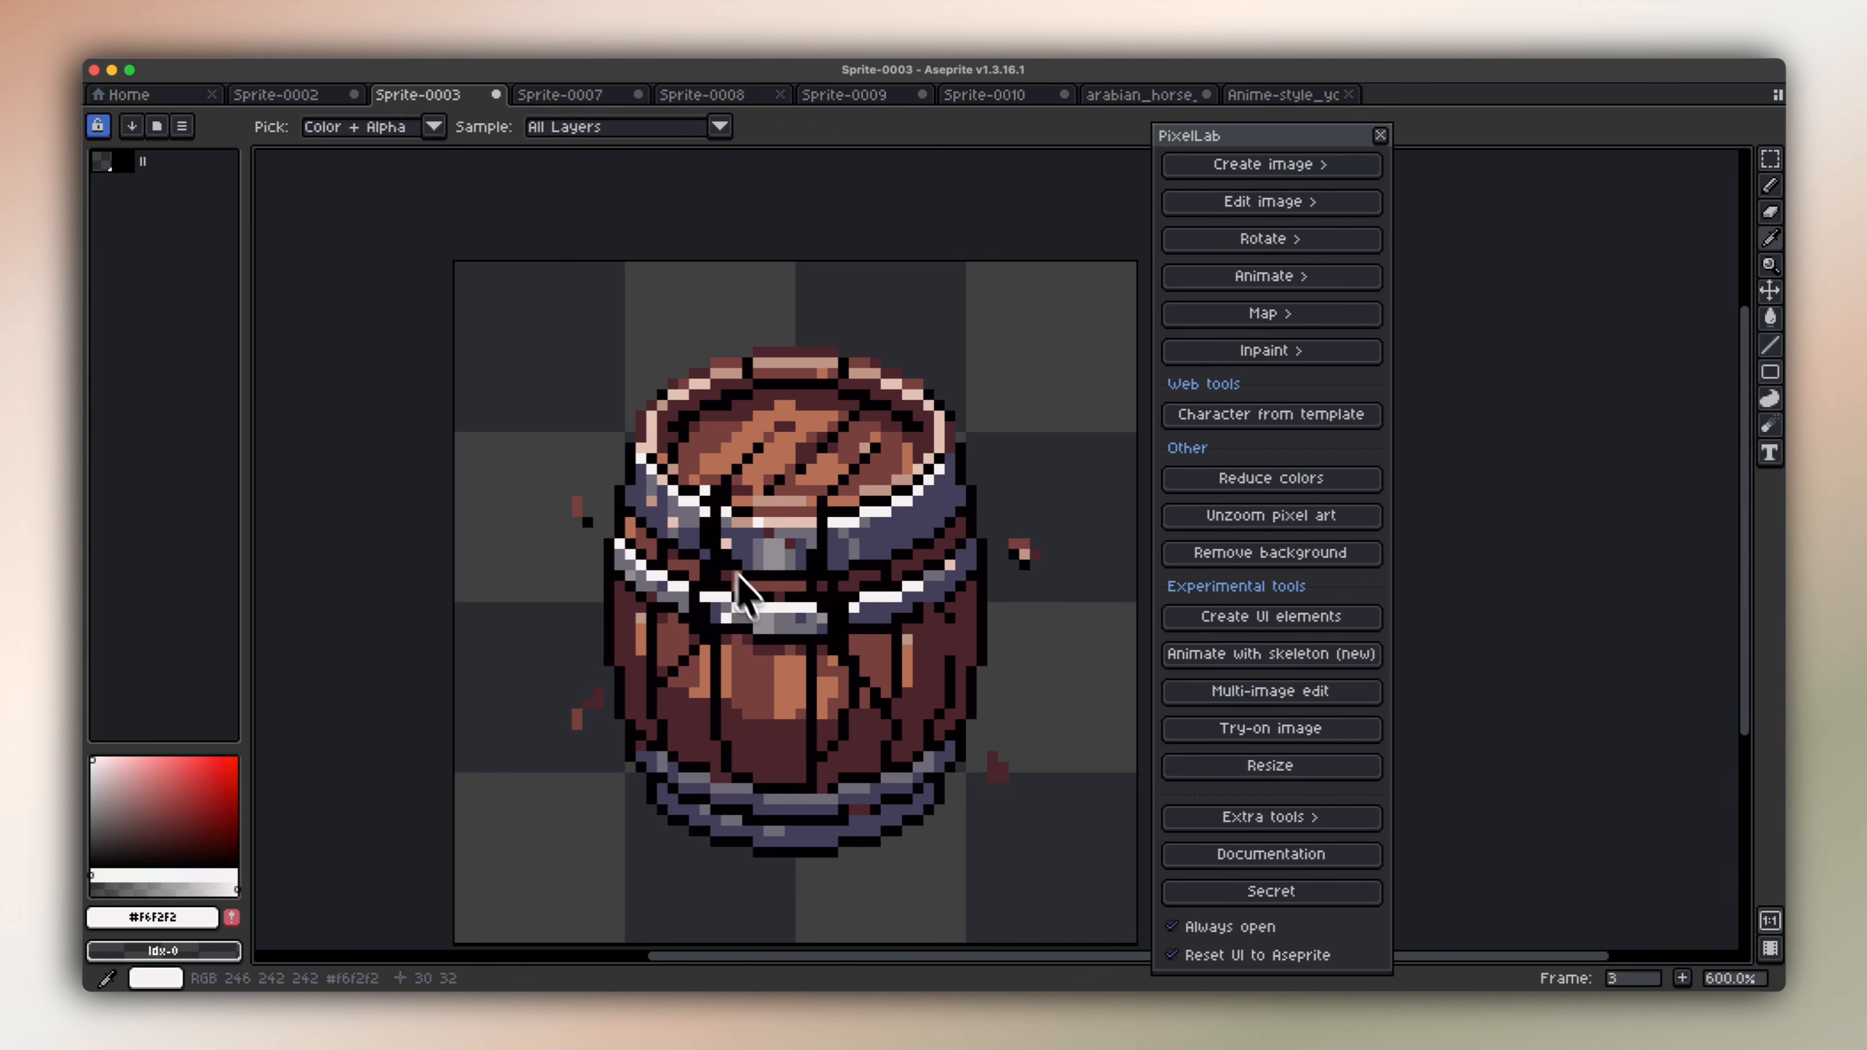
Pencil over the stray pixels in the middle metal band's white highlight and grey shading in frame 2 with sampled colors.
alt+click(710, 543)
scroll(714, 548, down, 1)
key(g)
scroll(756, 620, up, 4)
alt+click(822, 612)
key(b)
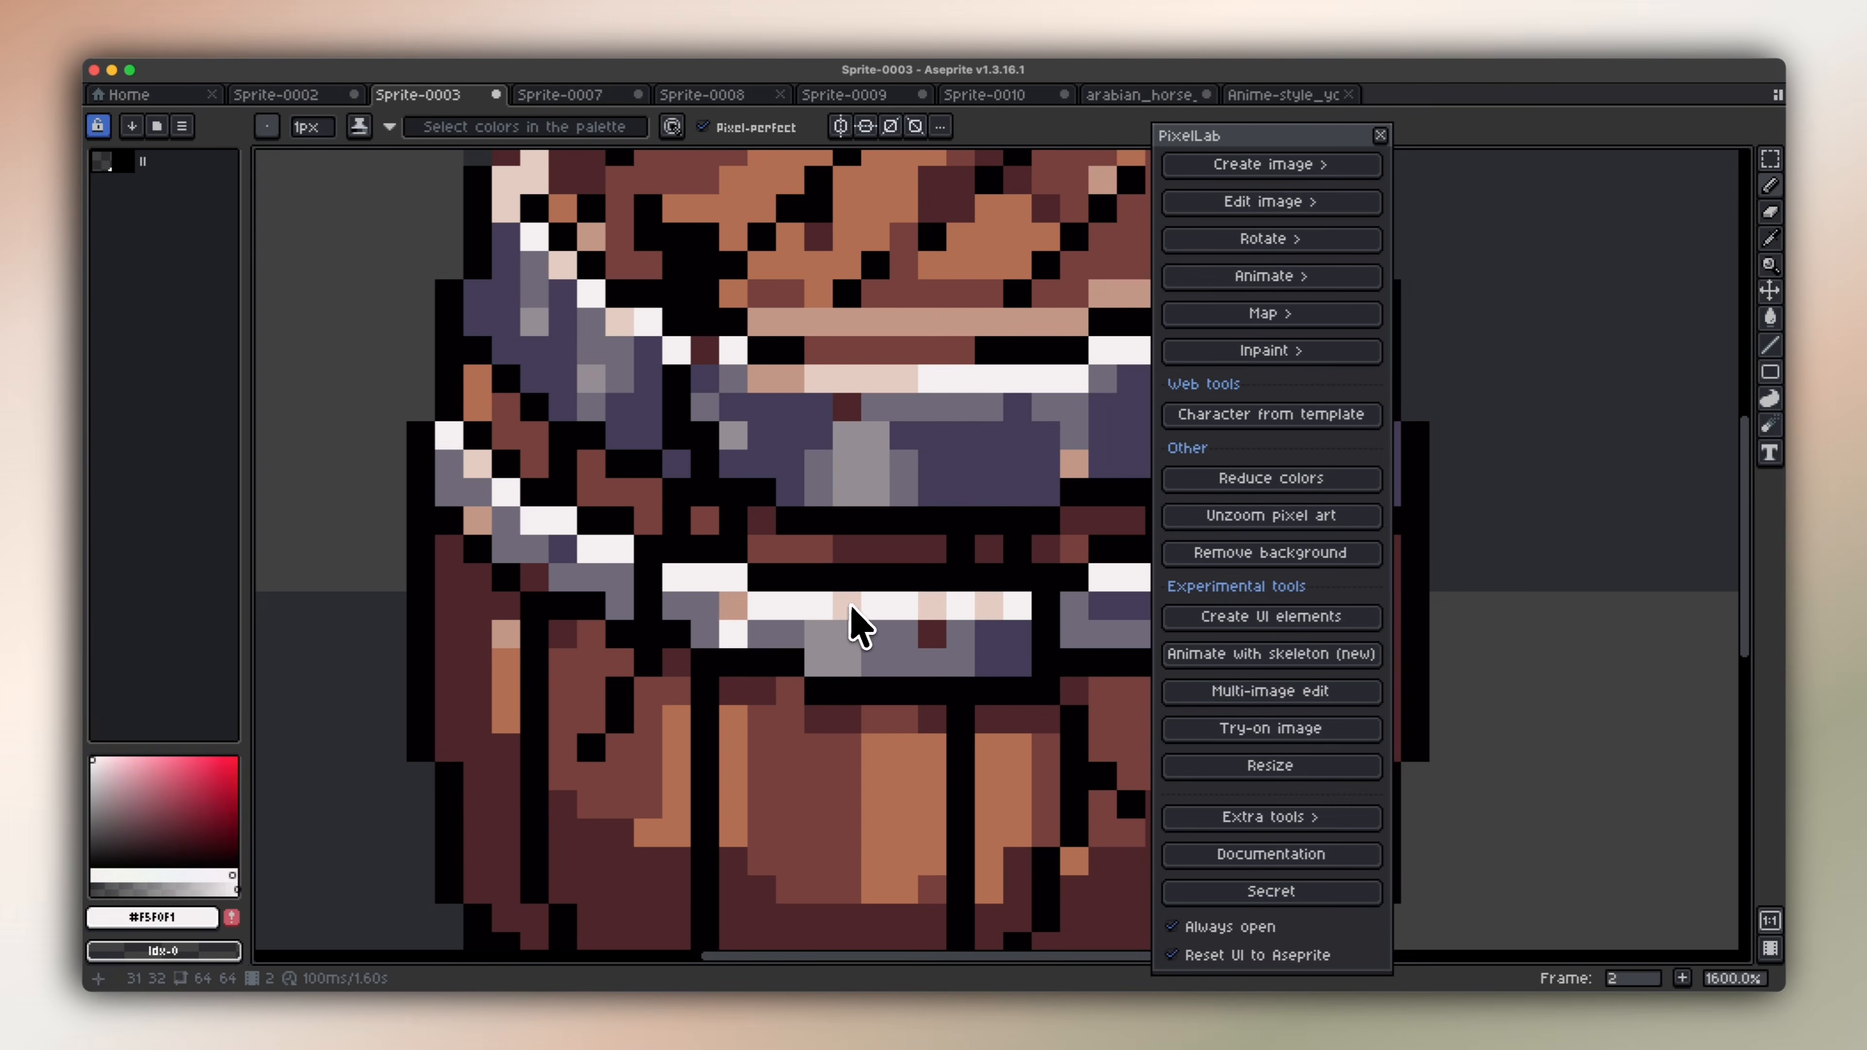
drag(944, 607, 738, 612)
alt+click(713, 612)
scroll(479, 521, down, 3)
scroll(741, 586, up, 1)
alt+click(753, 565)
alt+click(717, 592)
scroll(665, 544, down, 4)
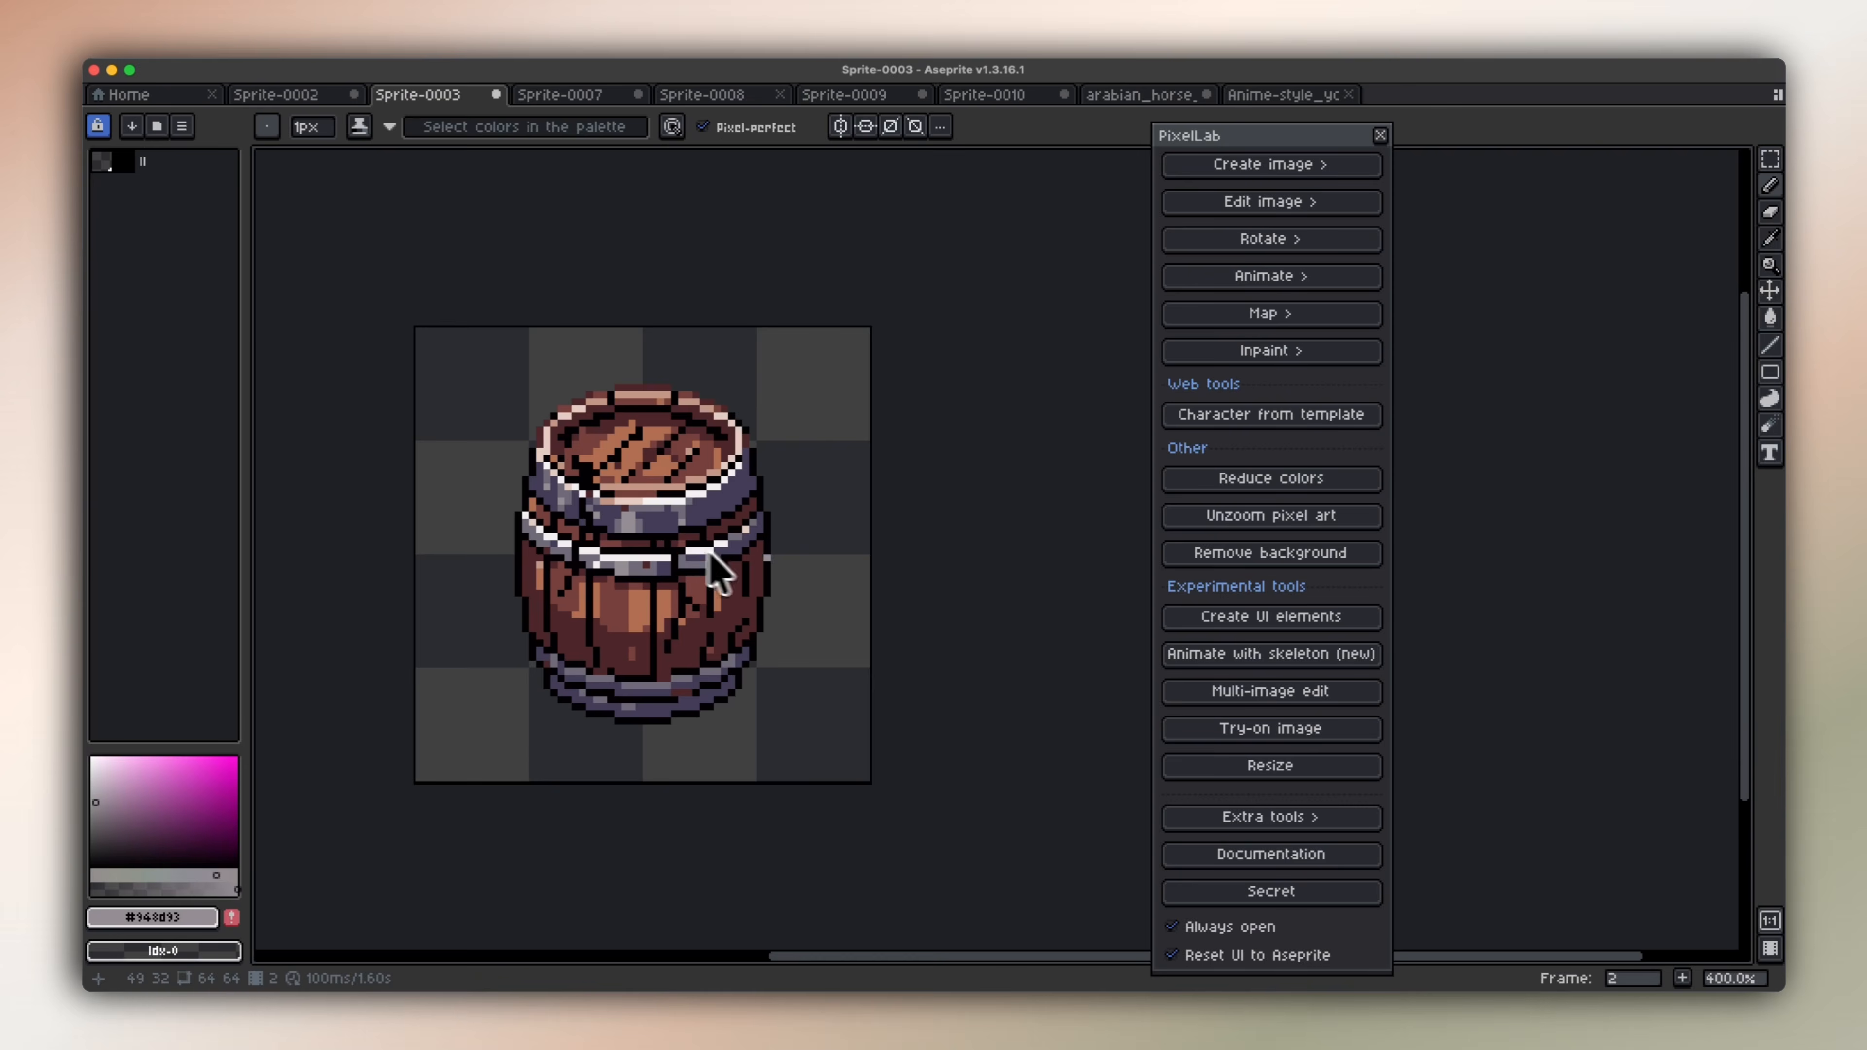
Fill the discolored patches on the left side of the barrel's metal bands in frame 1 with sampled colors.
key(Left)
scroll(605, 530, up, 4)
key(g)
click(564, 490)
alt+click(635, 594)
click(457, 526)
scroll(602, 466, down, 3)
key(b)
Select and delete the loose debris on both sides of the barrel in frame 4.
key(Right)
key(Right)
key(m)
key(Right)
drag(914, 599, 960, 859)
key(Delete)
drag(582, 496, 516, 553)
key(Delete)
Select and delete the loose debris at the lower left and right of the barrel in frame 5.
key(Right)
drag(587, 700, 515, 782)
key(Delete)
drag(908, 626, 952, 798)
key(Delete)
key(Tab)
key(Delete)
key(Tab)
Show the timeline, go to frame 8 and retouch the broken plank fragments along the barrel's left edge.
scroll(665, 500, down, 3)
key(Right)
scroll(632, 580, up, 2)
key(Tab)
key(Right)
key(Right)
key(Right)
key(Left)
key(Delete)
key(super+z)
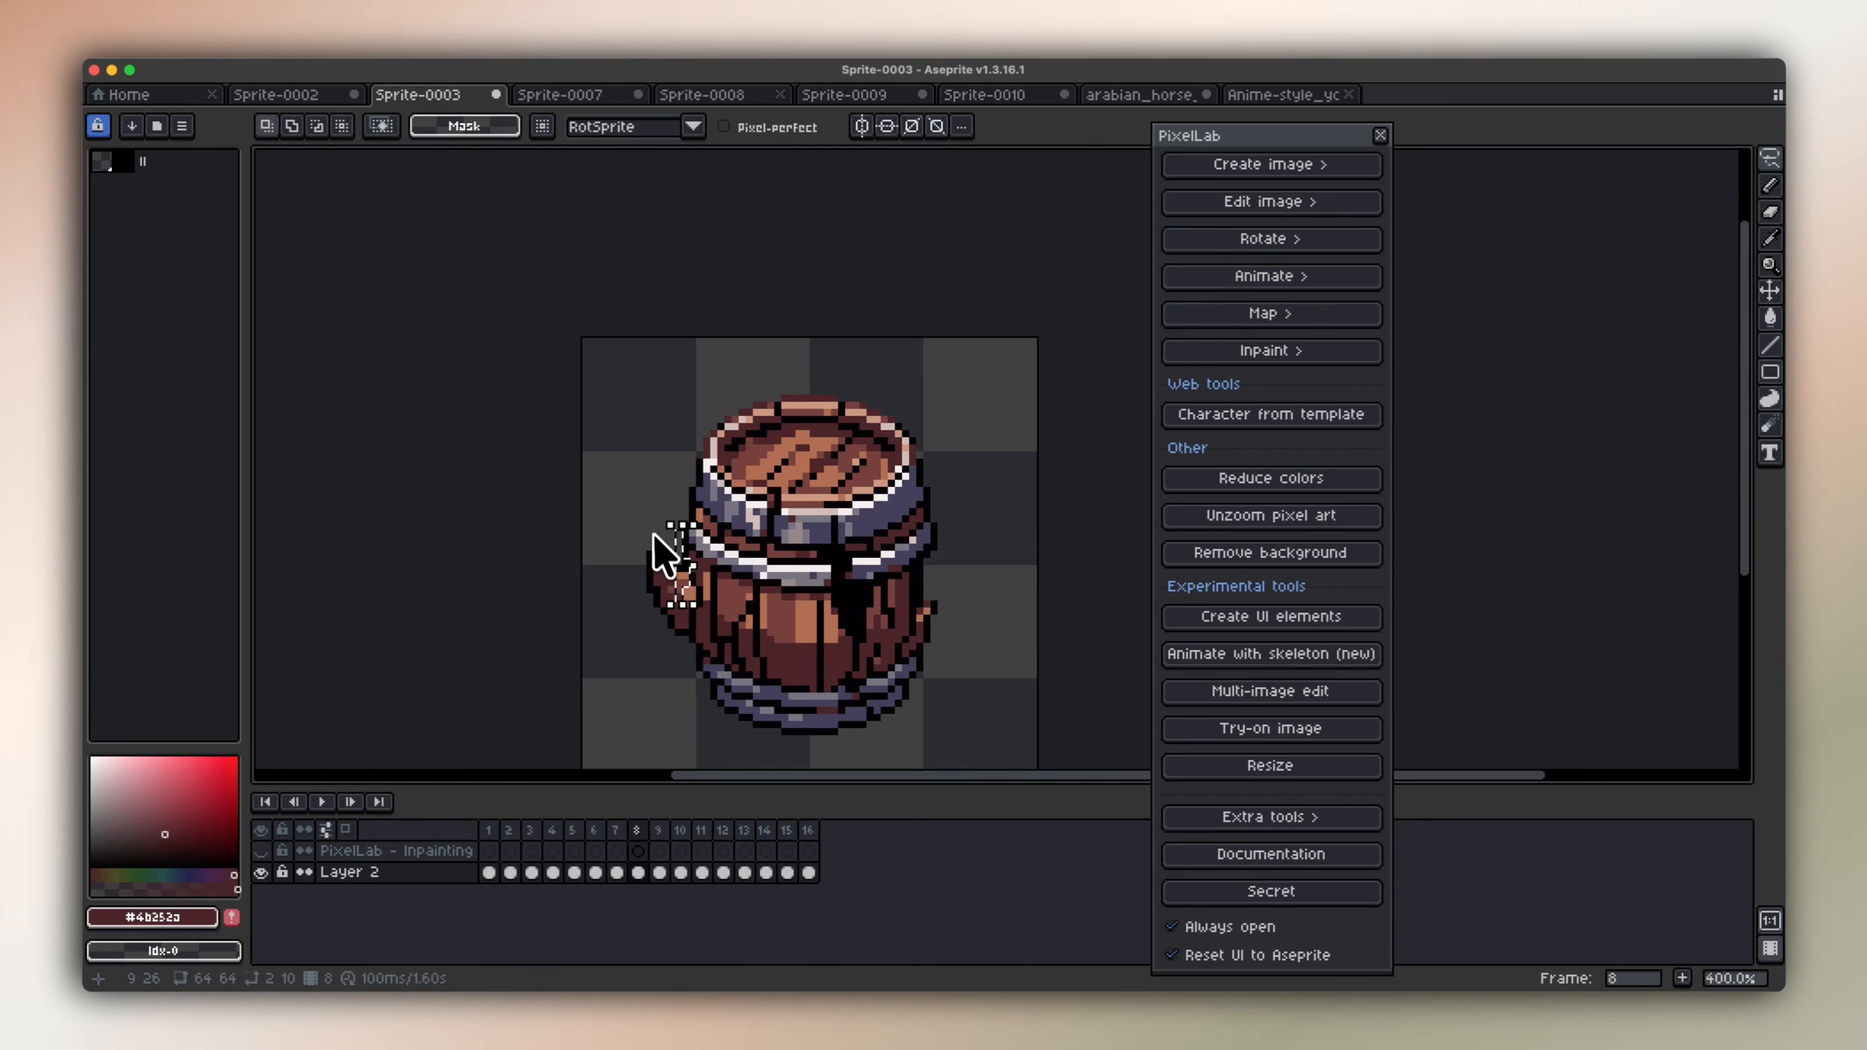
scroll(684, 573, up, 5)
drag(681, 571, 688, 629)
drag(617, 494, 687, 555)
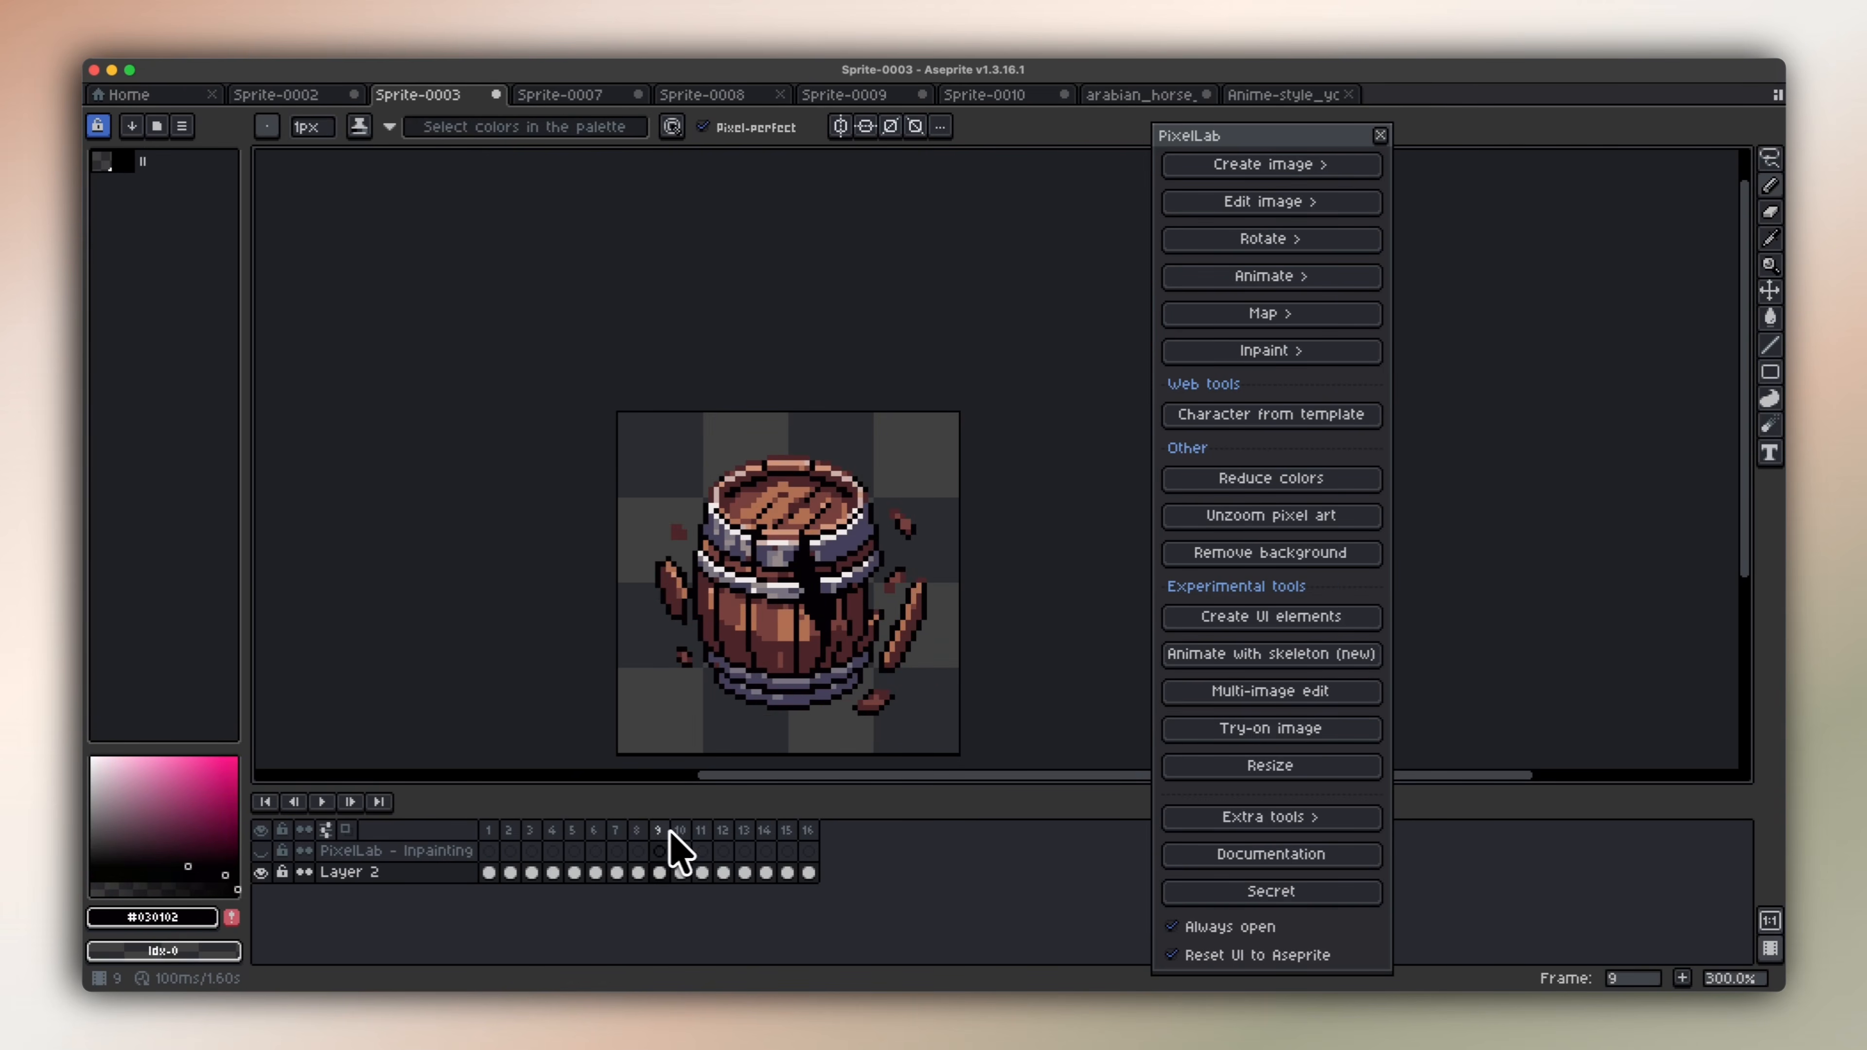
Create a tag spanning frames 9 to 16 and play the barrel's crumbling sequence.
drag(659, 831, 807, 830)
right_click(764, 831)
click(830, 904)
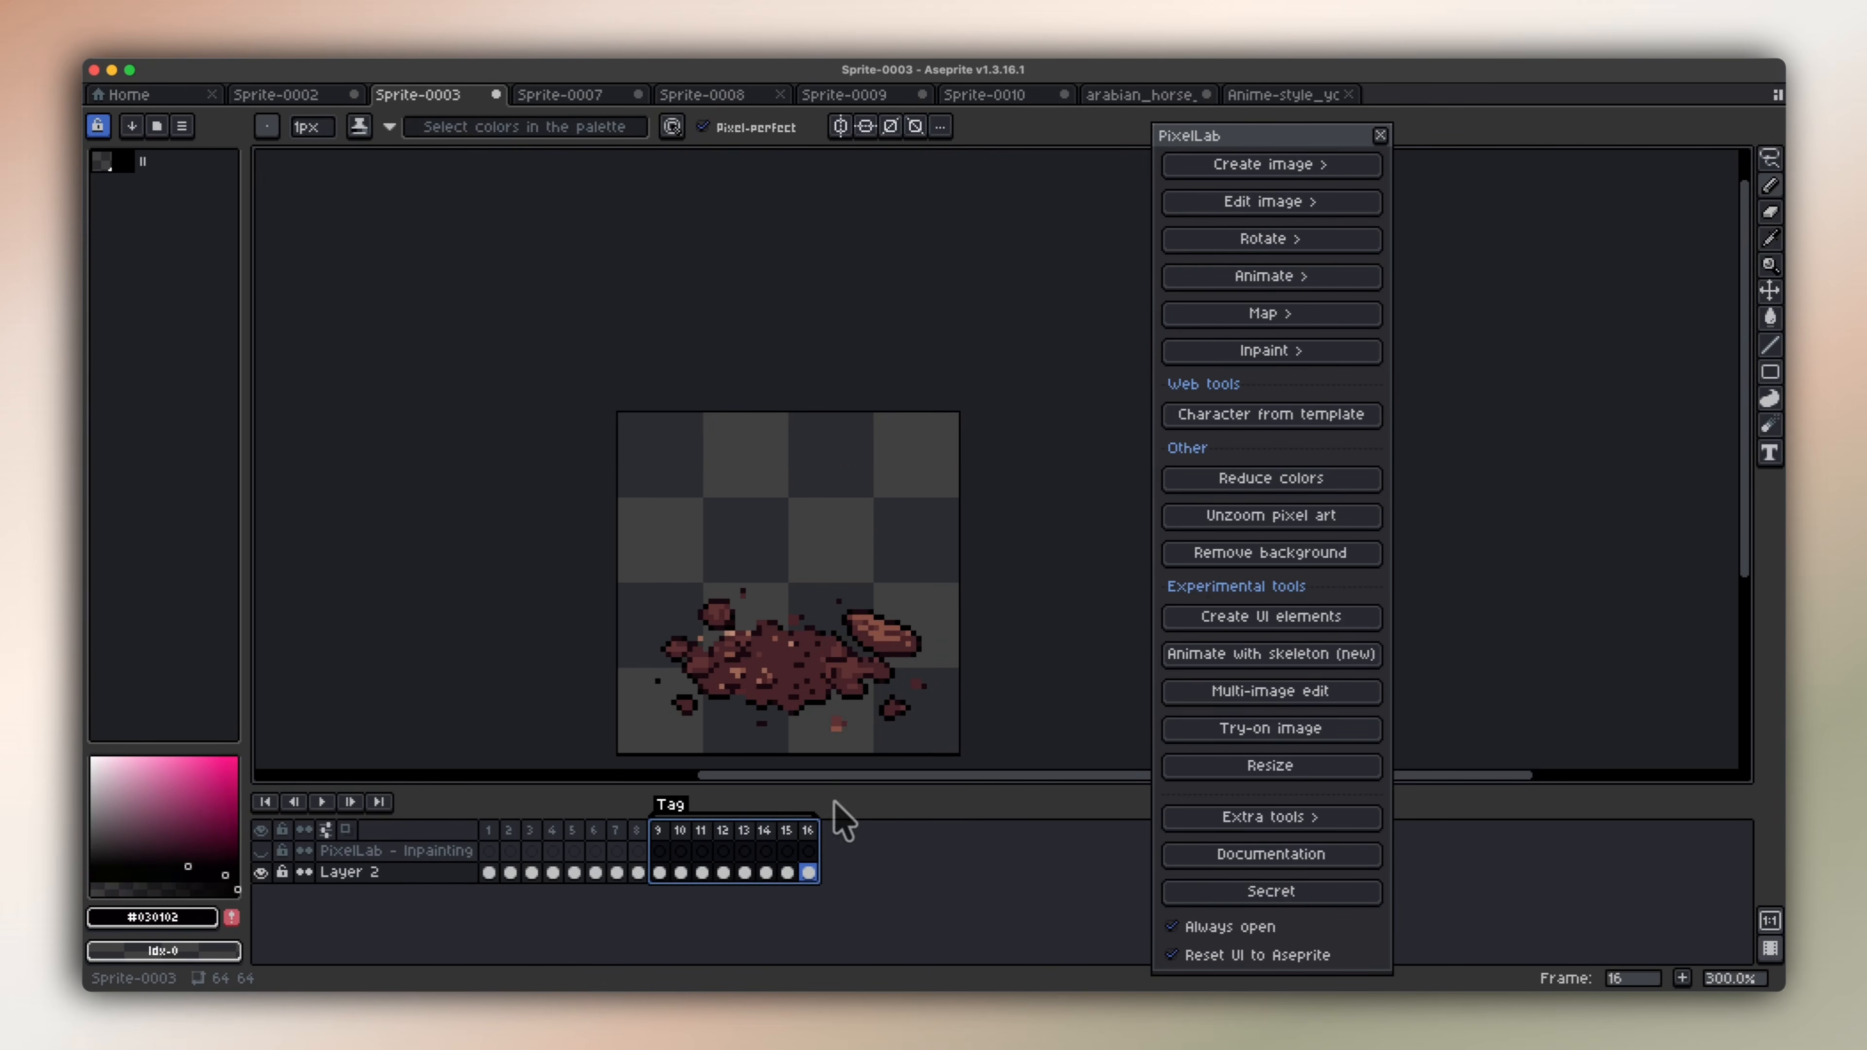
key(space)
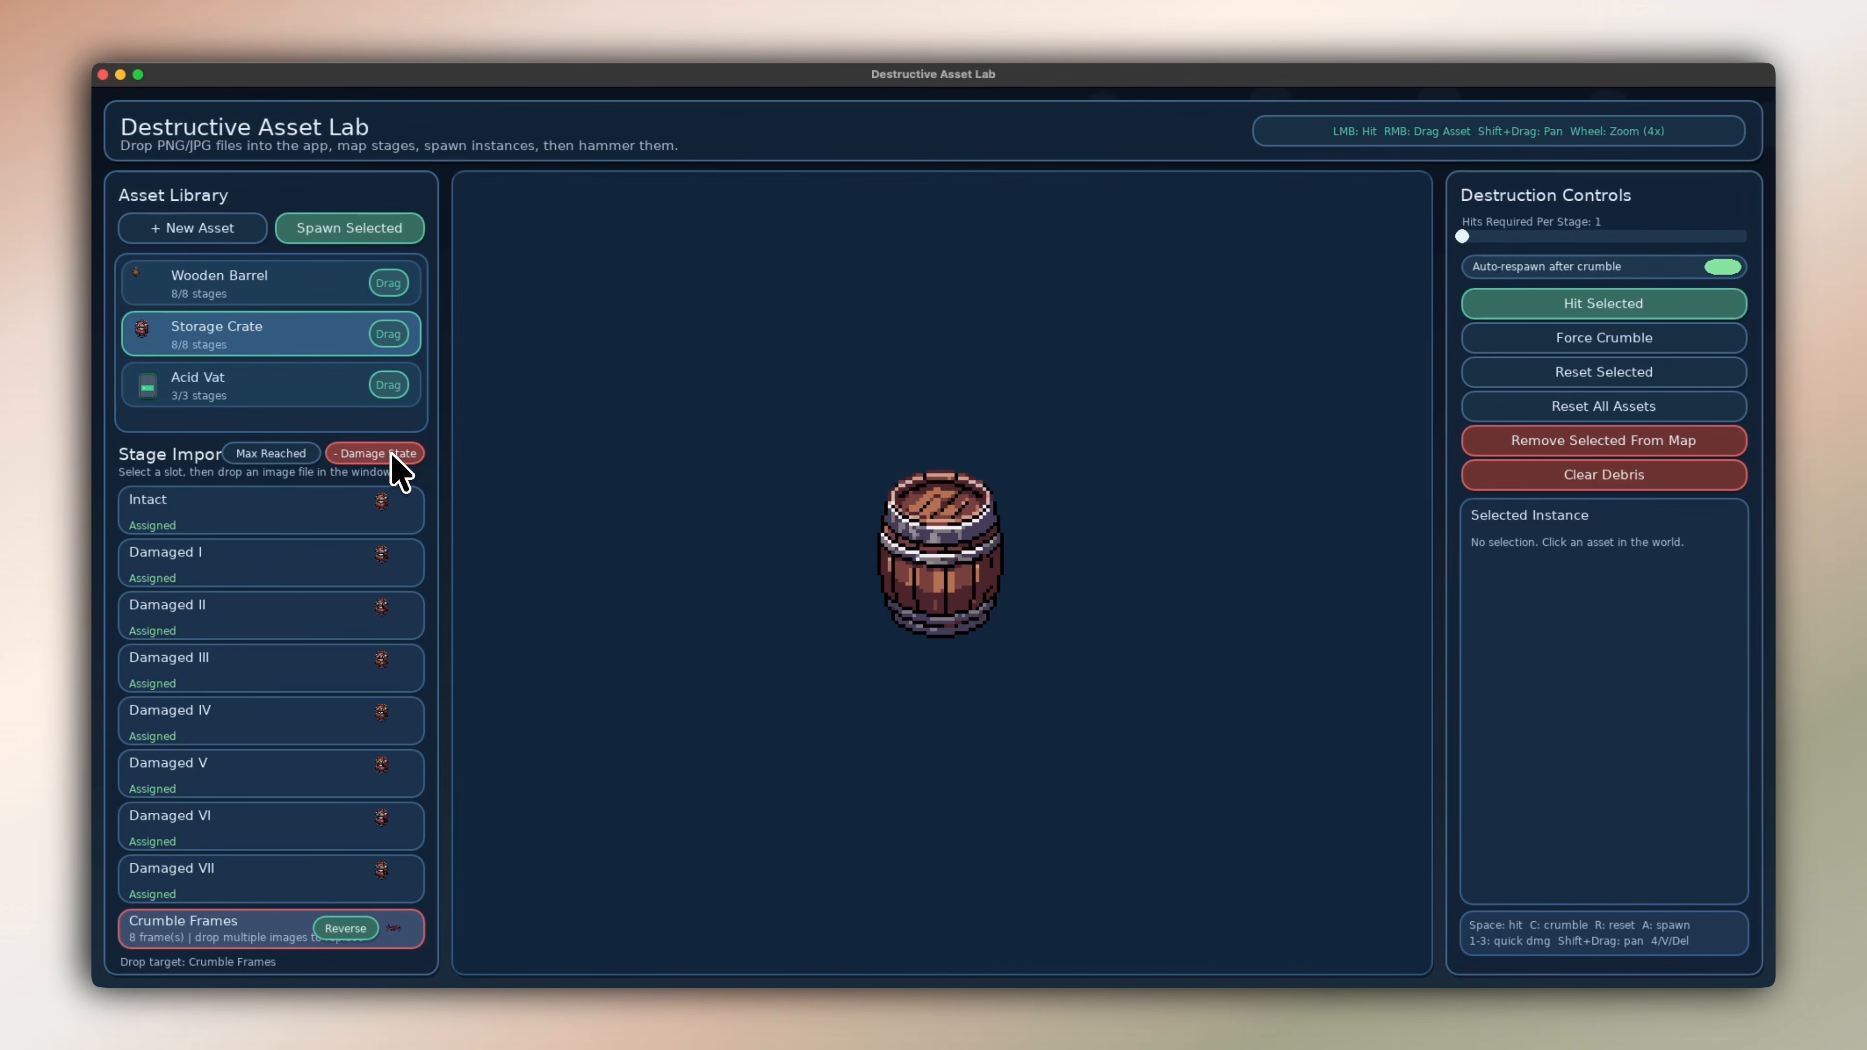
Remove three damage states from the Storage Crate asset in Destructive Asset Lab, leaving Damaged IV as the last one.
click(392, 455)
click(393, 507)
click(394, 559)
Switch to the Downloads folder in Finder and preview the barrel images from barreldes1.png up to barreldes6.png.
key(super+Tab)
drag(1114, 440, 1044, 320)
key(space)
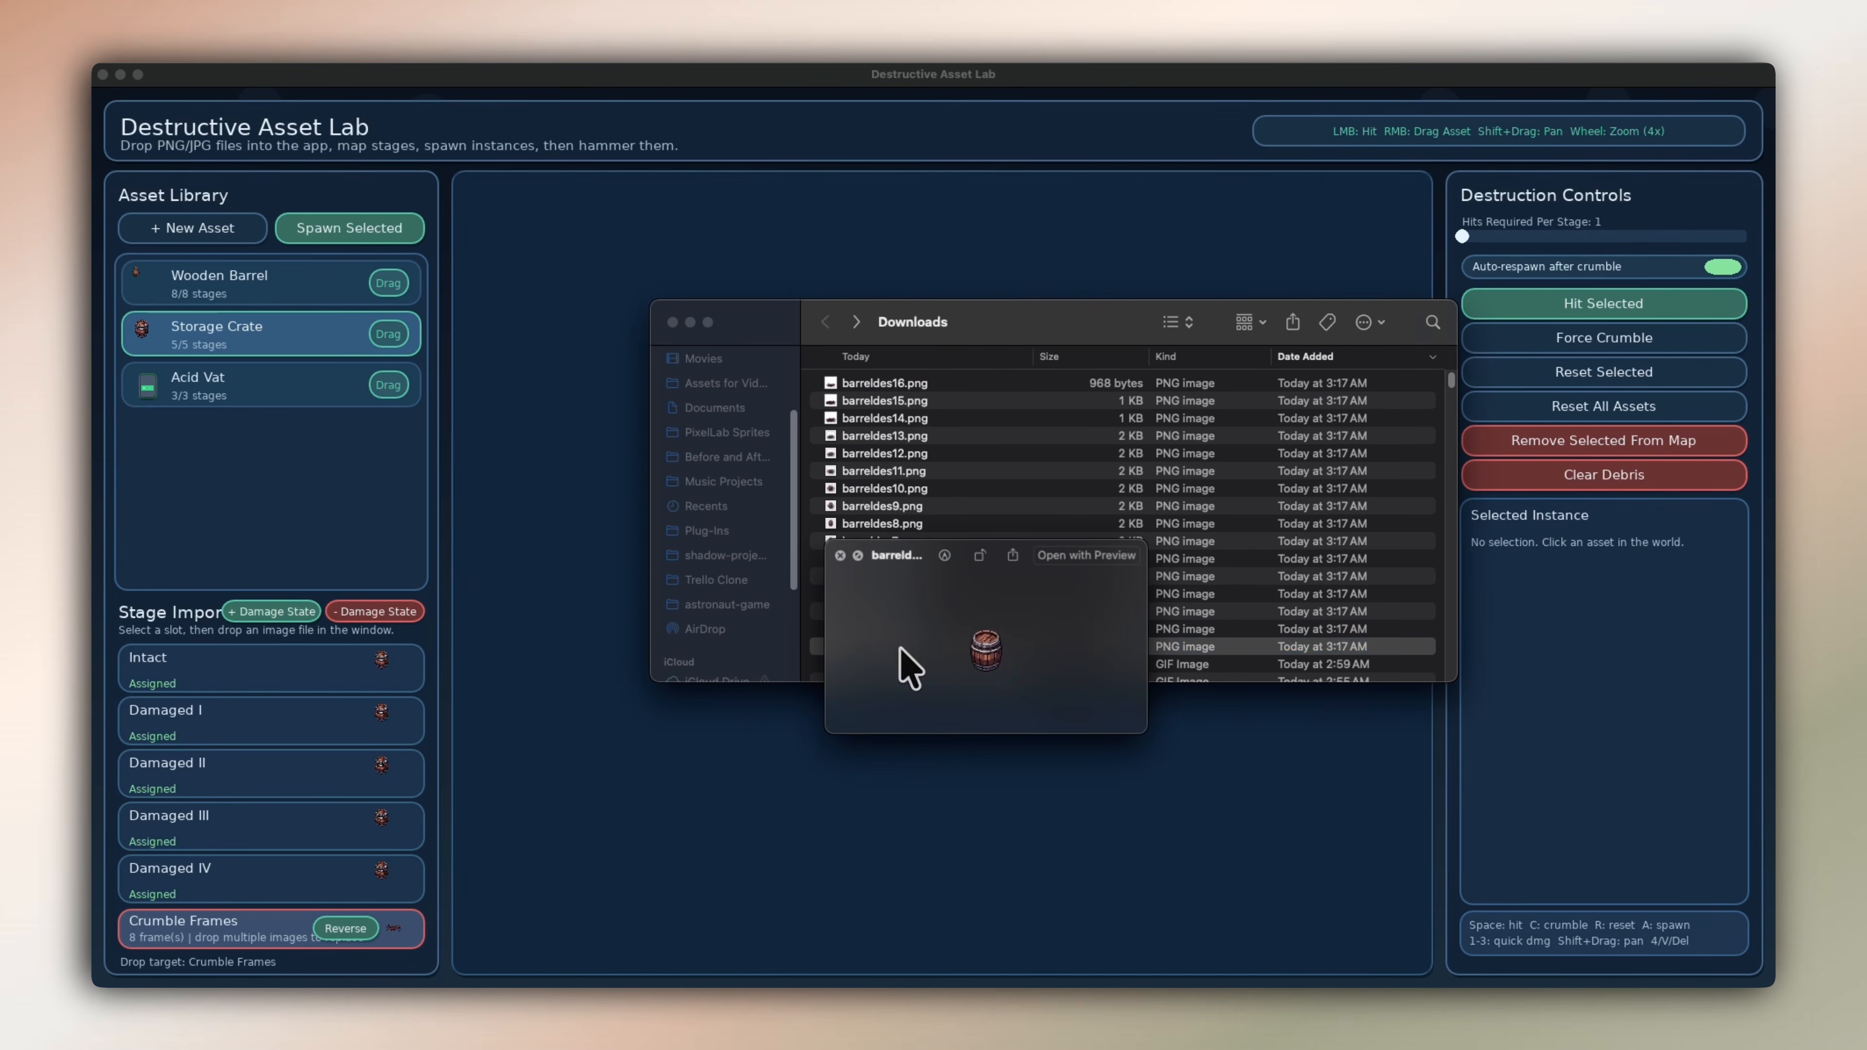
key(Up)
key(Up)
key(Up)
key(Up)
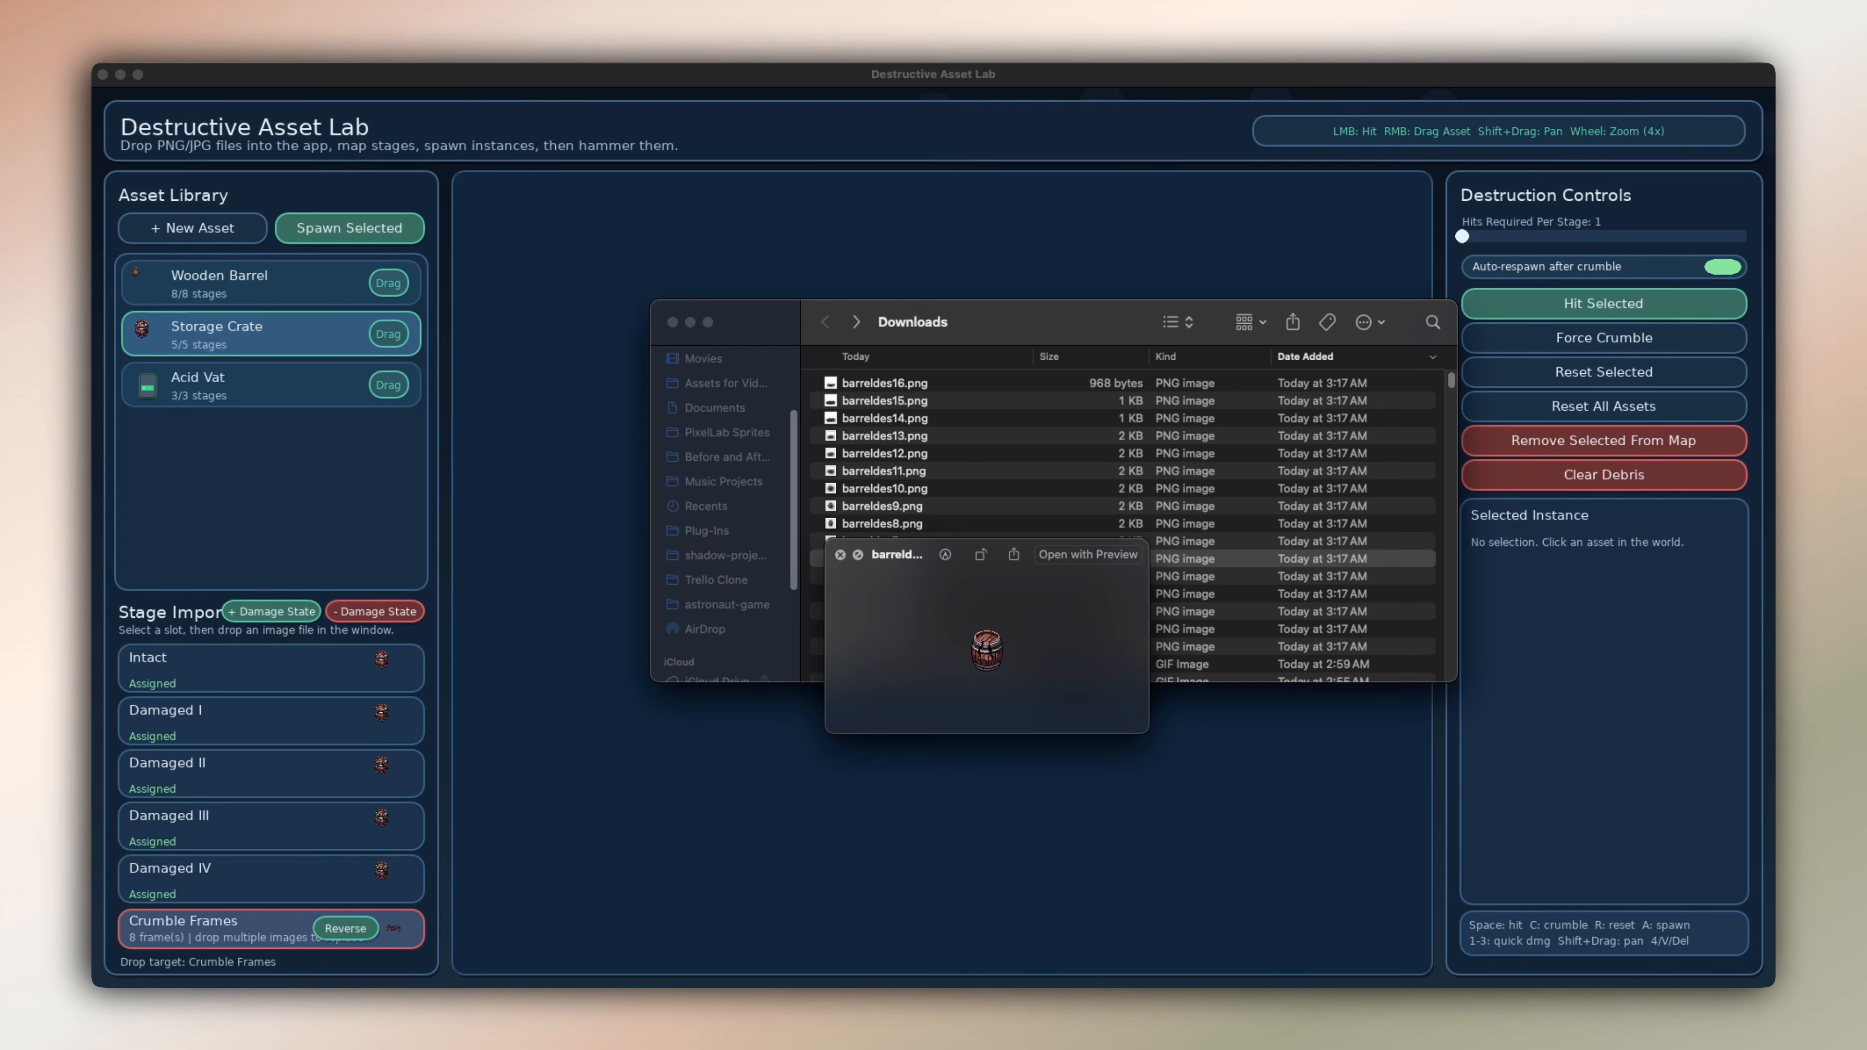
Assign barreldes6.png to the Storage Crate's Damaged II stage and make Damaged III the drop target.
key(space)
click(267, 769)
click(270, 771)
key(super+Tab)
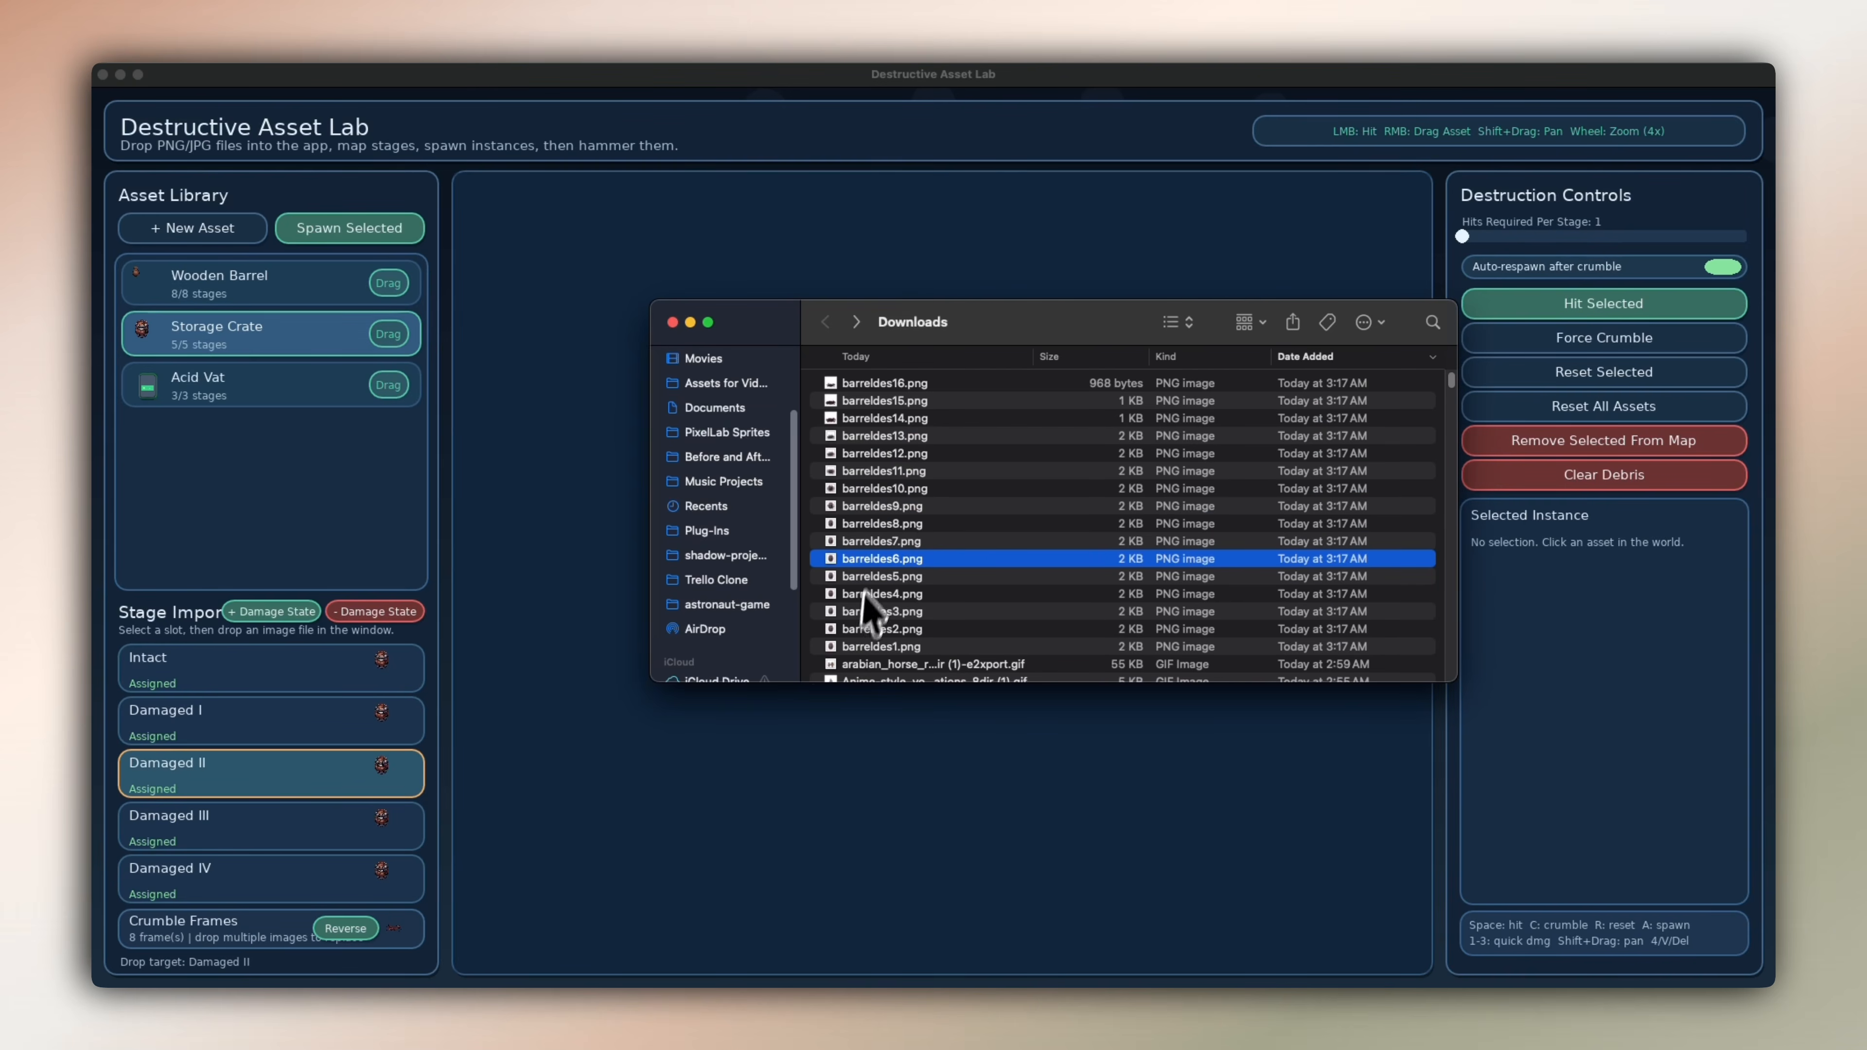
click(351, 806)
Compare barreldes7.png with its neighbouring images in preview and assign barreldes7.png to the Damaged III stage.
click(885, 542)
key(space)
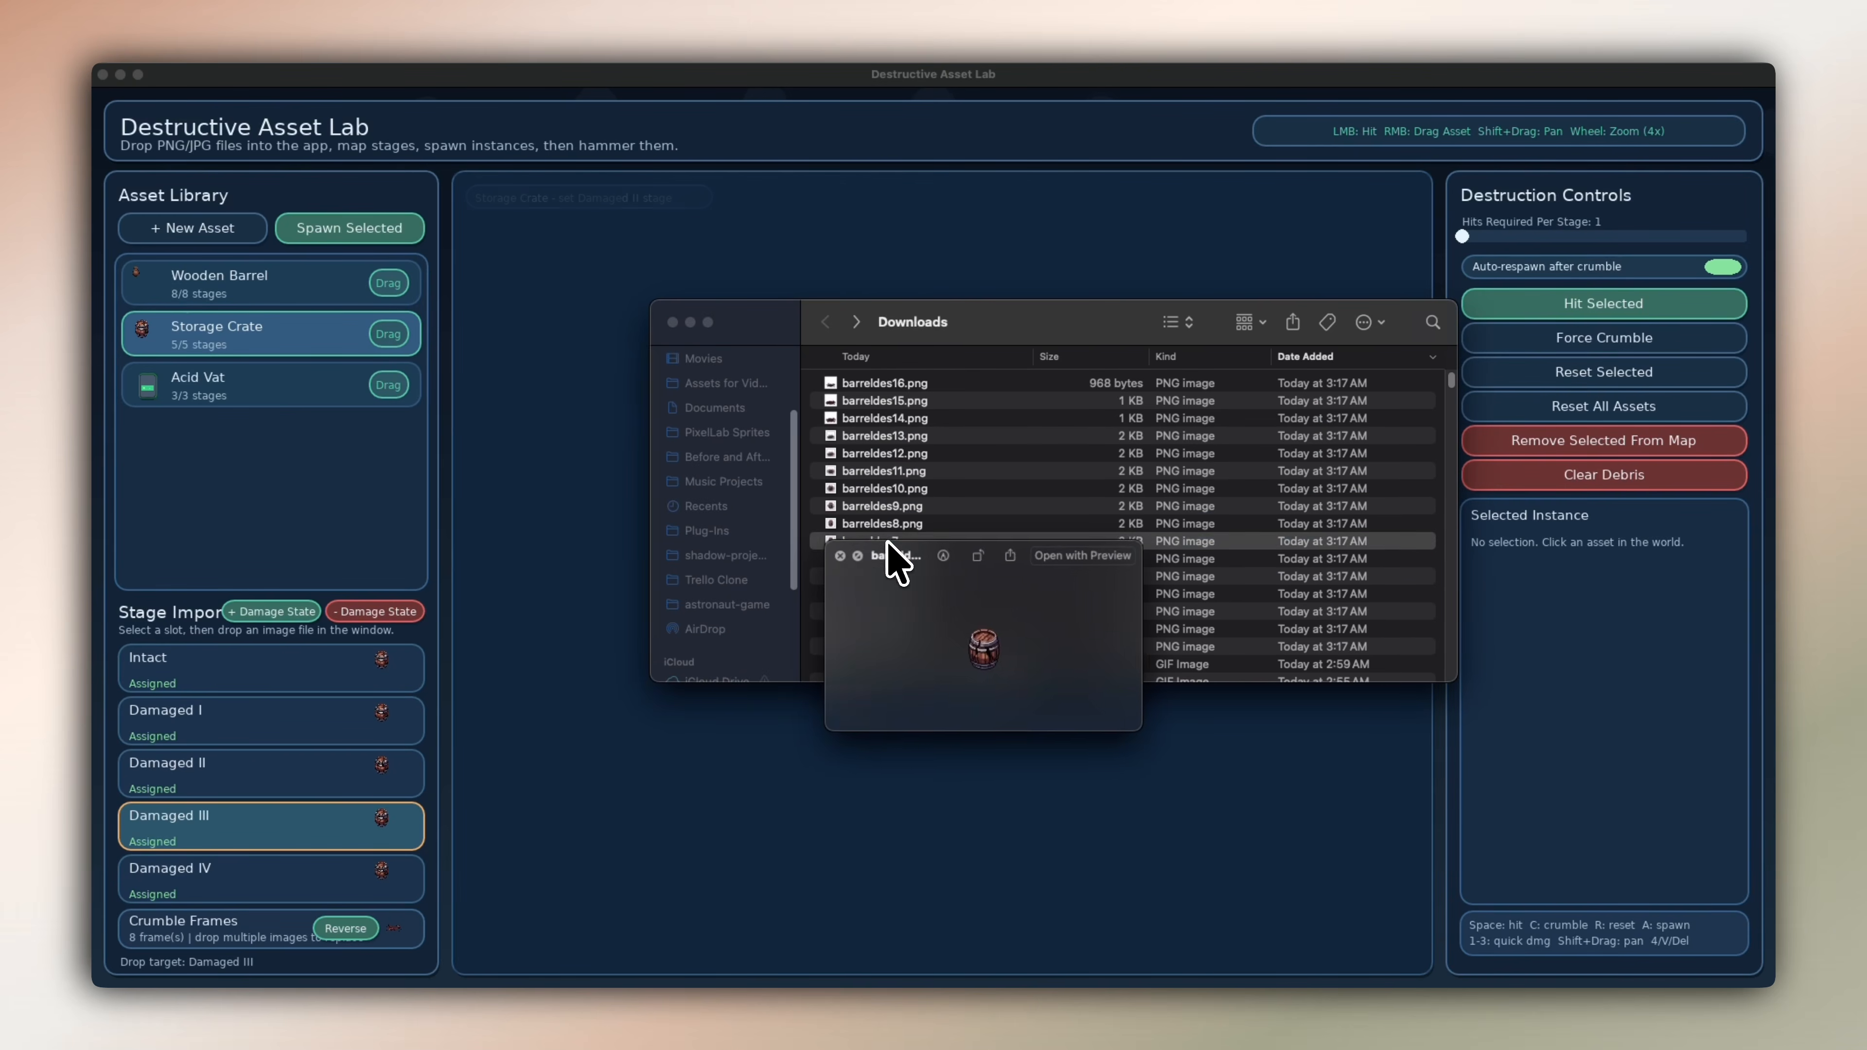
key(Up)
key(Down)
key(Up)
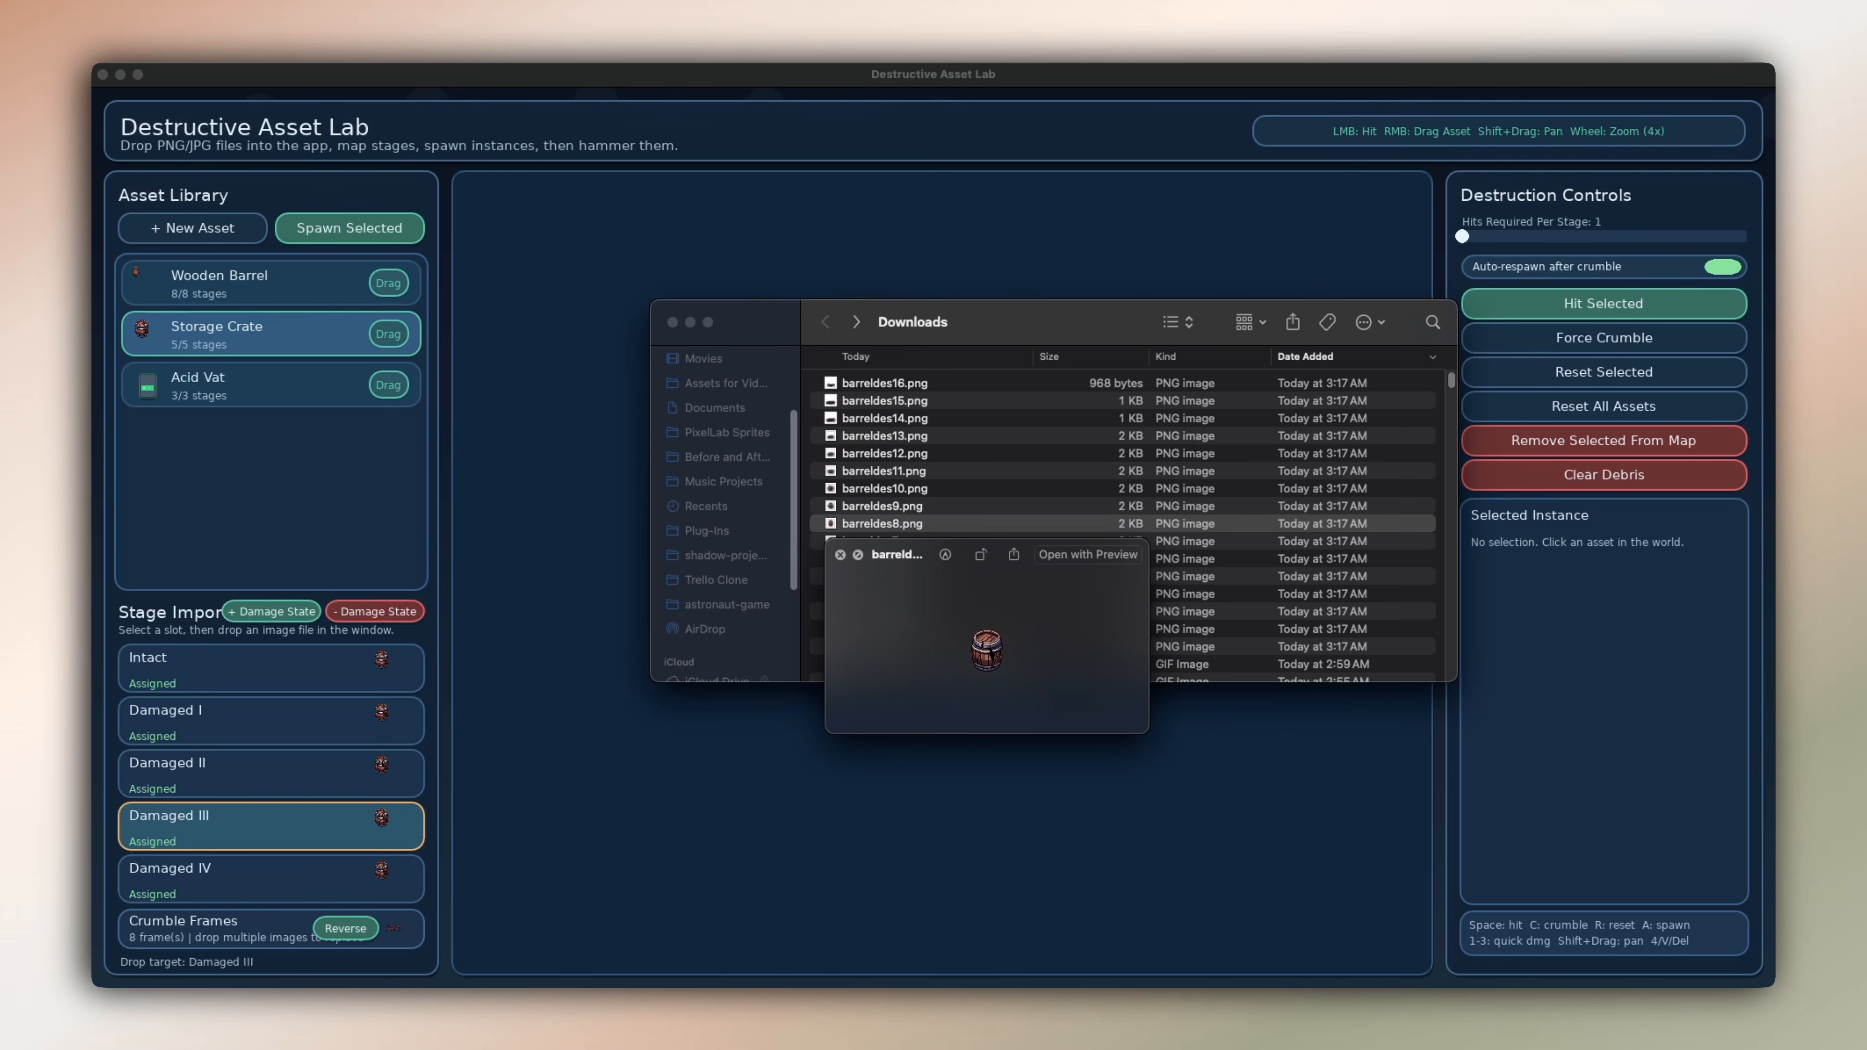
key(Up)
key(Down)
key(Down)
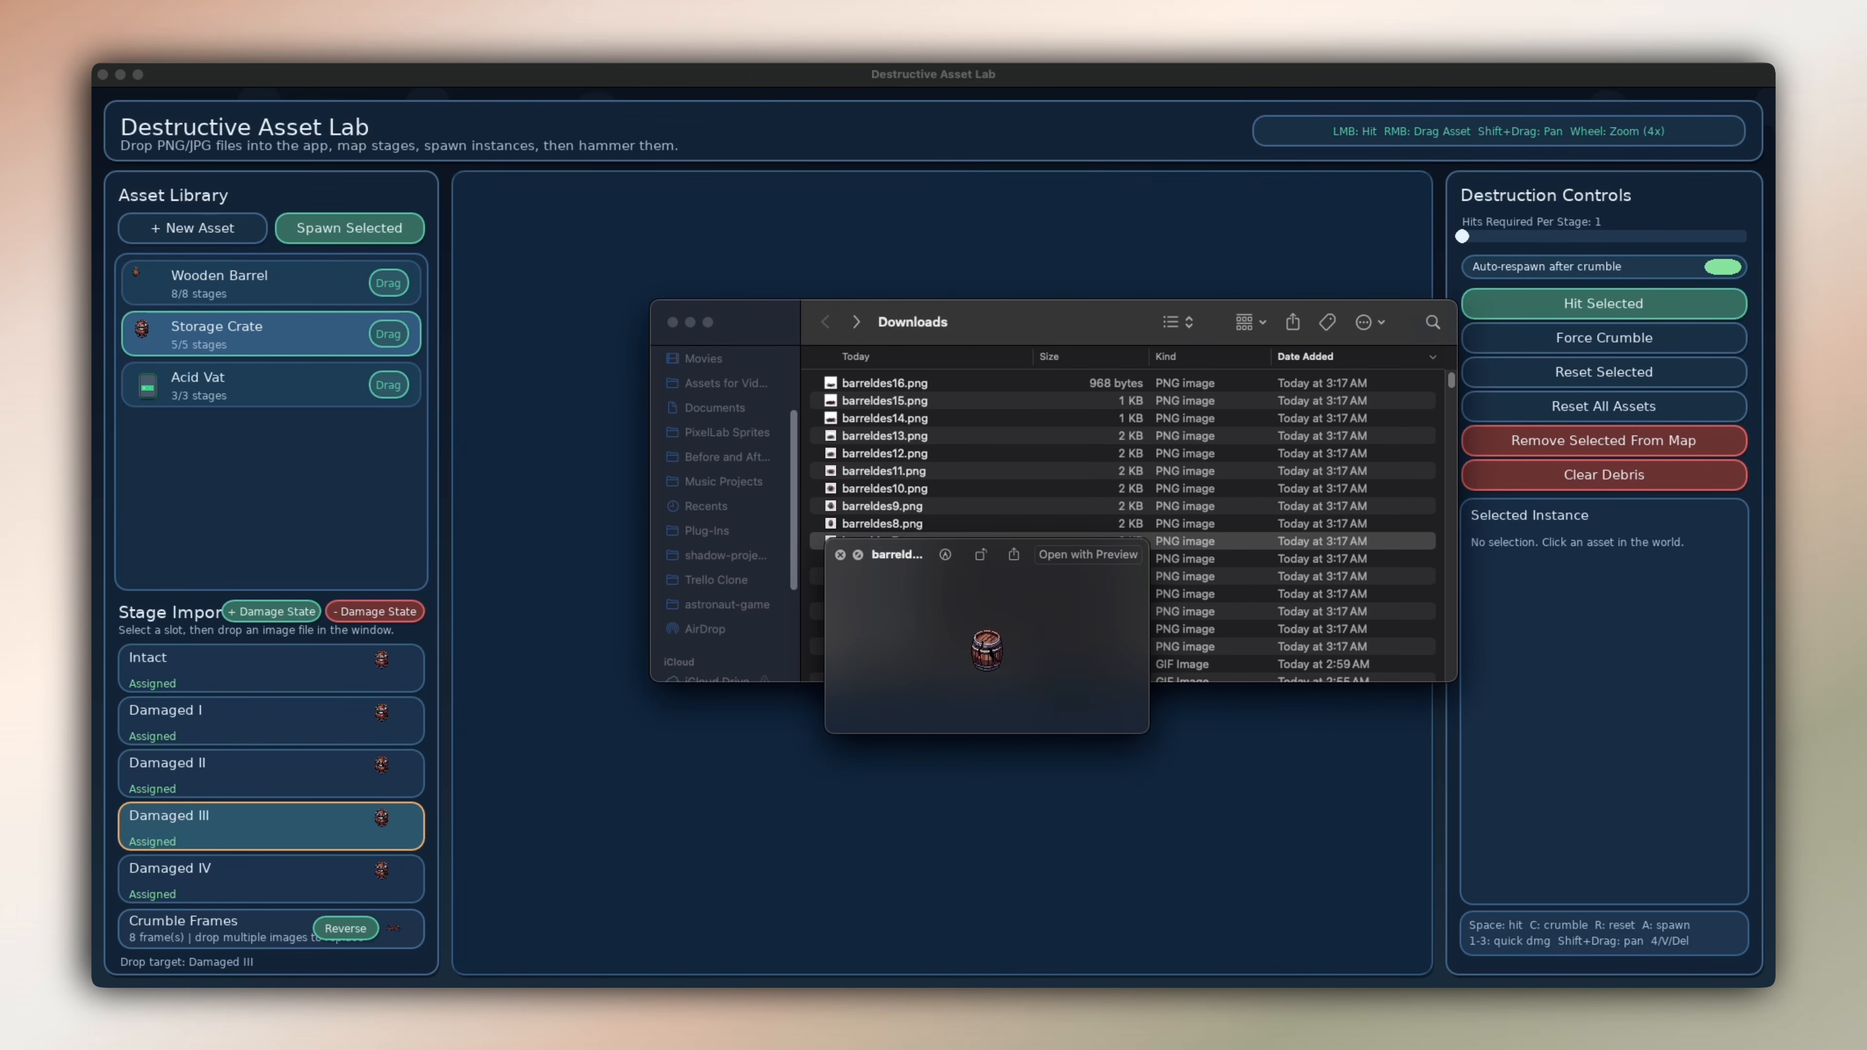
key(space)
drag(900, 559, 355, 817)
Remove the Storage Crate's Damaged IV state and hit the barrel in the scene through all stages until it crumbles.
click(365, 612)
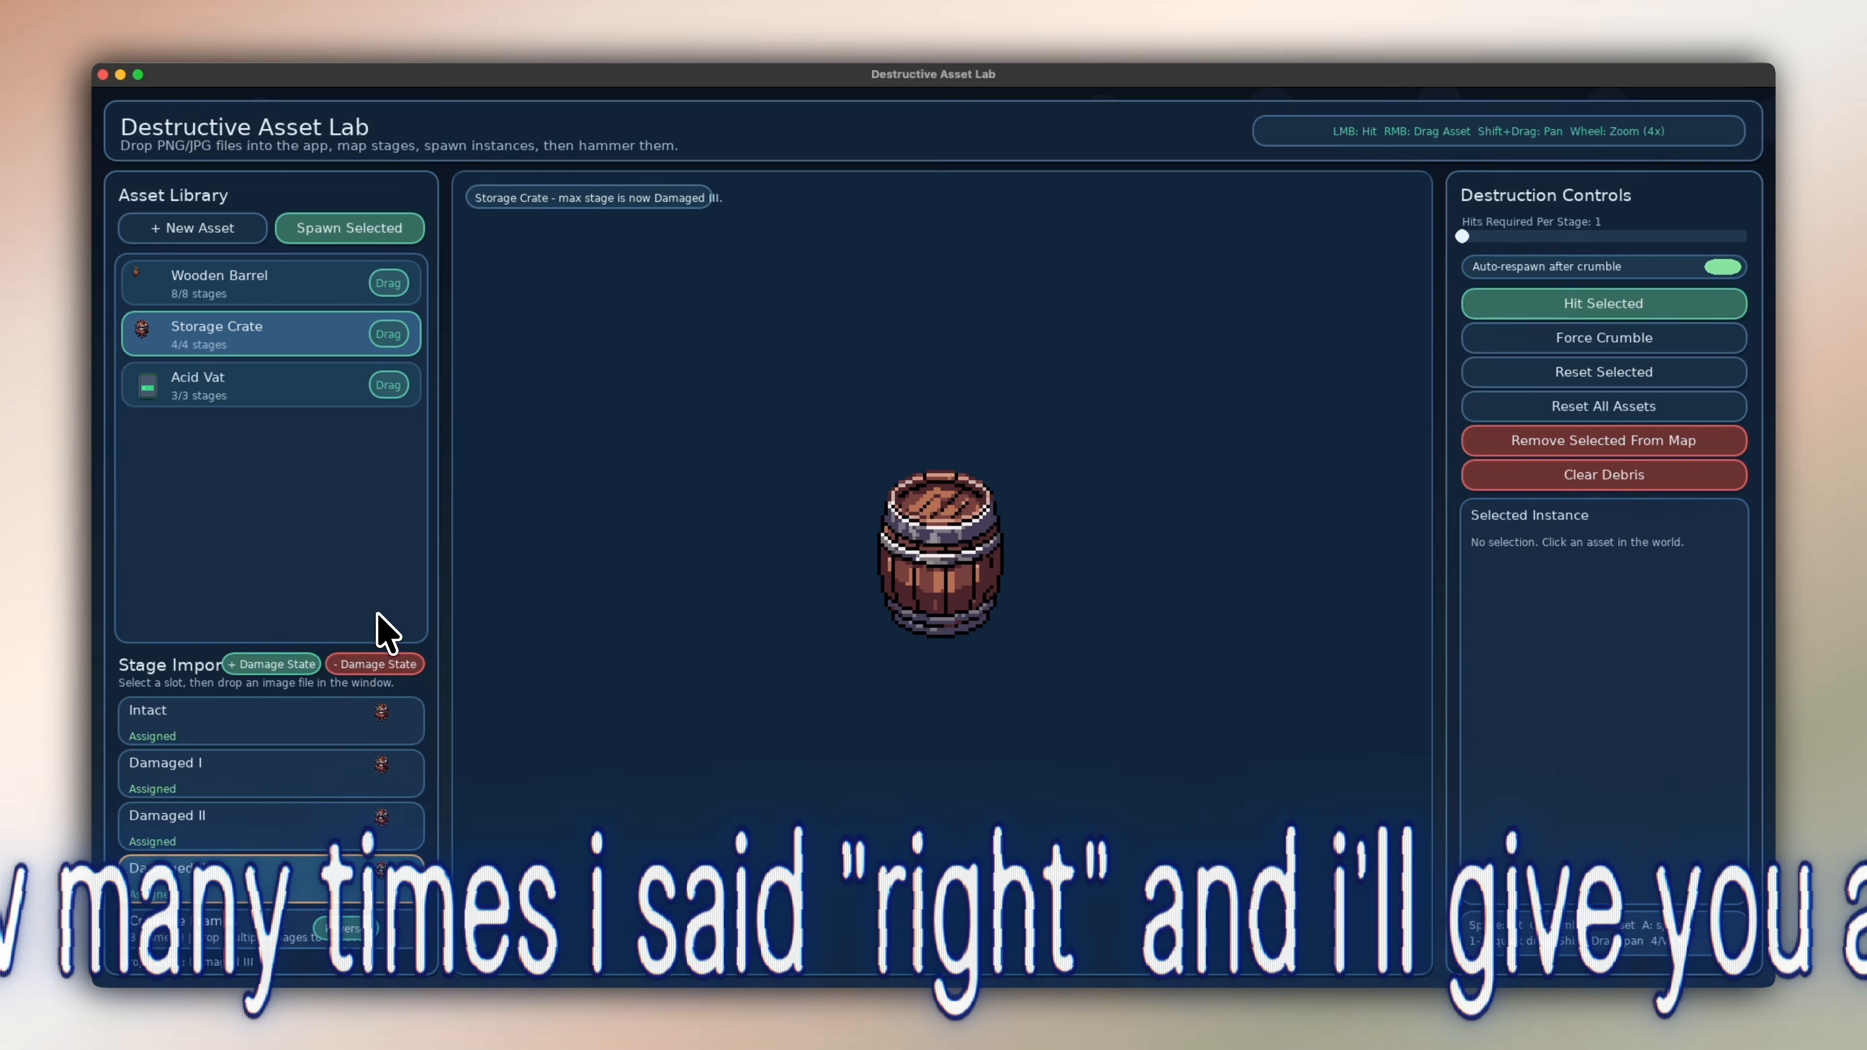
click(984, 625)
click(992, 651)
click(992, 655)
click(991, 646)
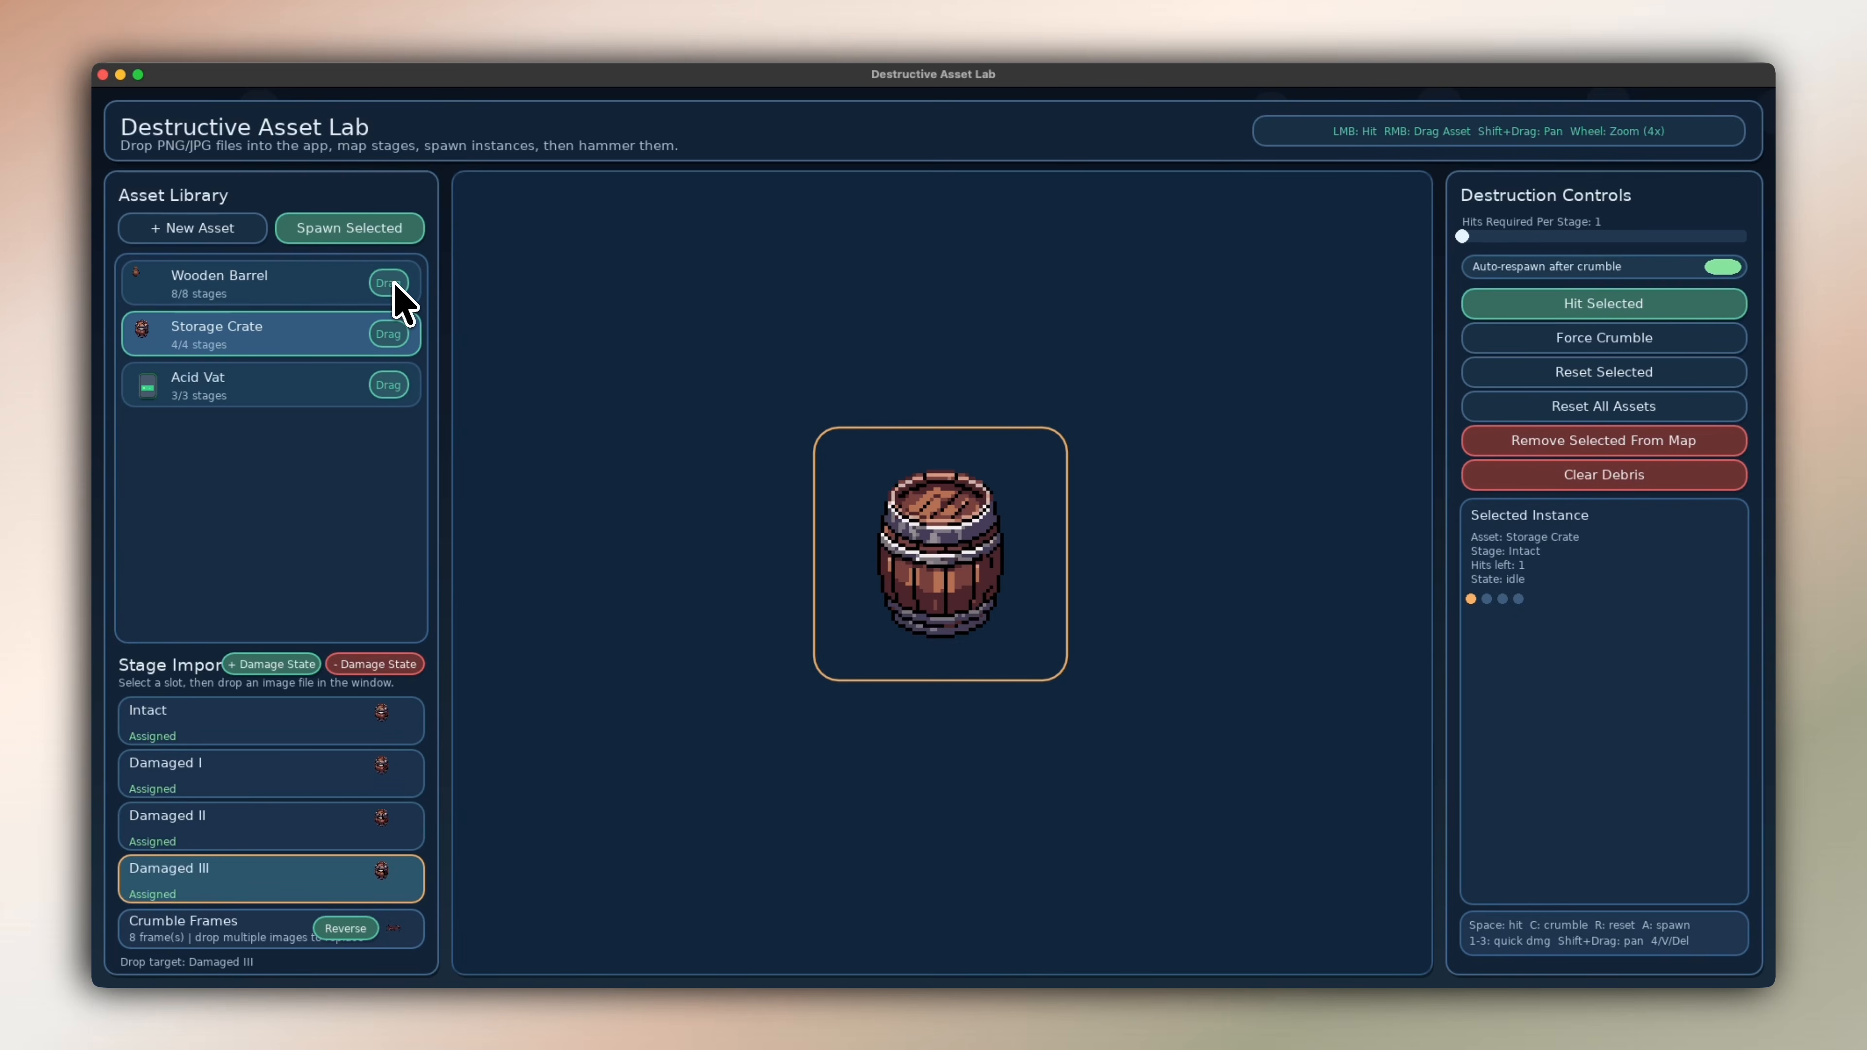
Place a Wooden Barrel instance beside the barrel in the scene and hit it repeatedly until it crumbles.
click(642, 508)
drag(644, 537, 739, 618)
click(742, 625)
click(743, 634)
click(743, 637)
click(744, 637)
click(744, 637)
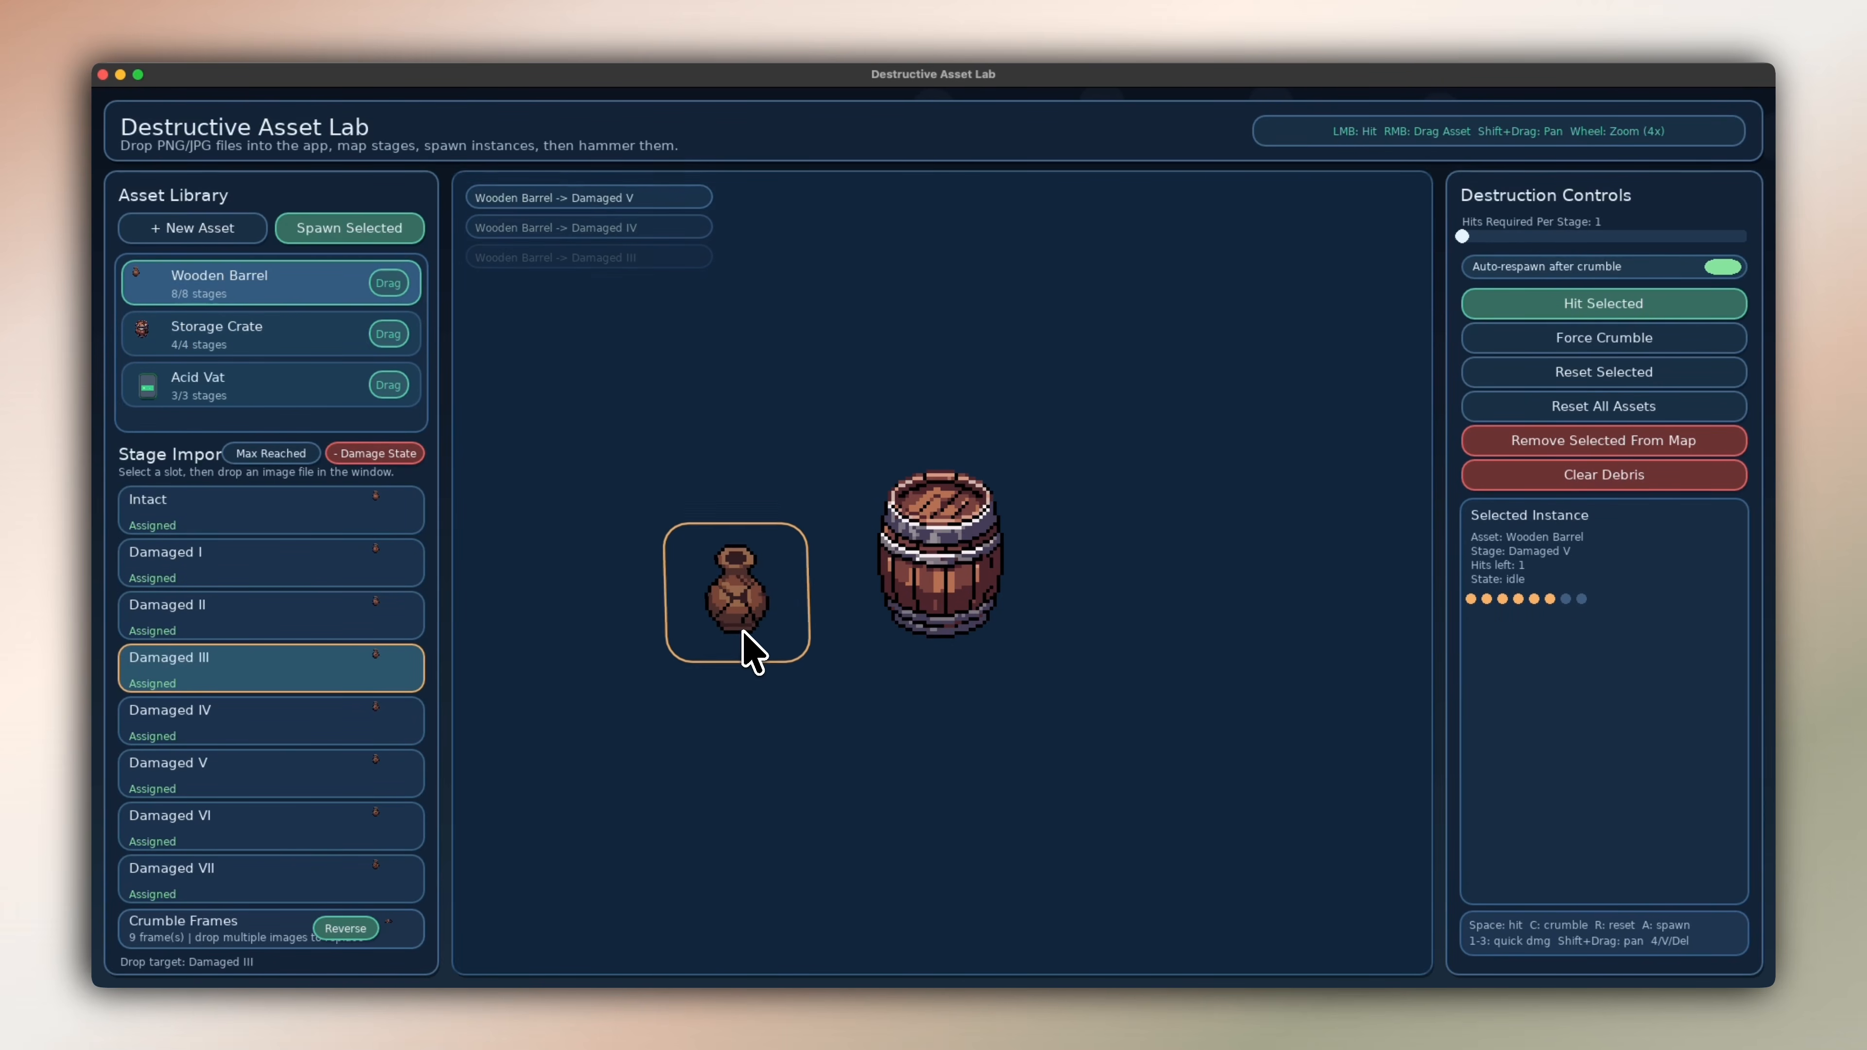
click(744, 637)
click(744, 637)
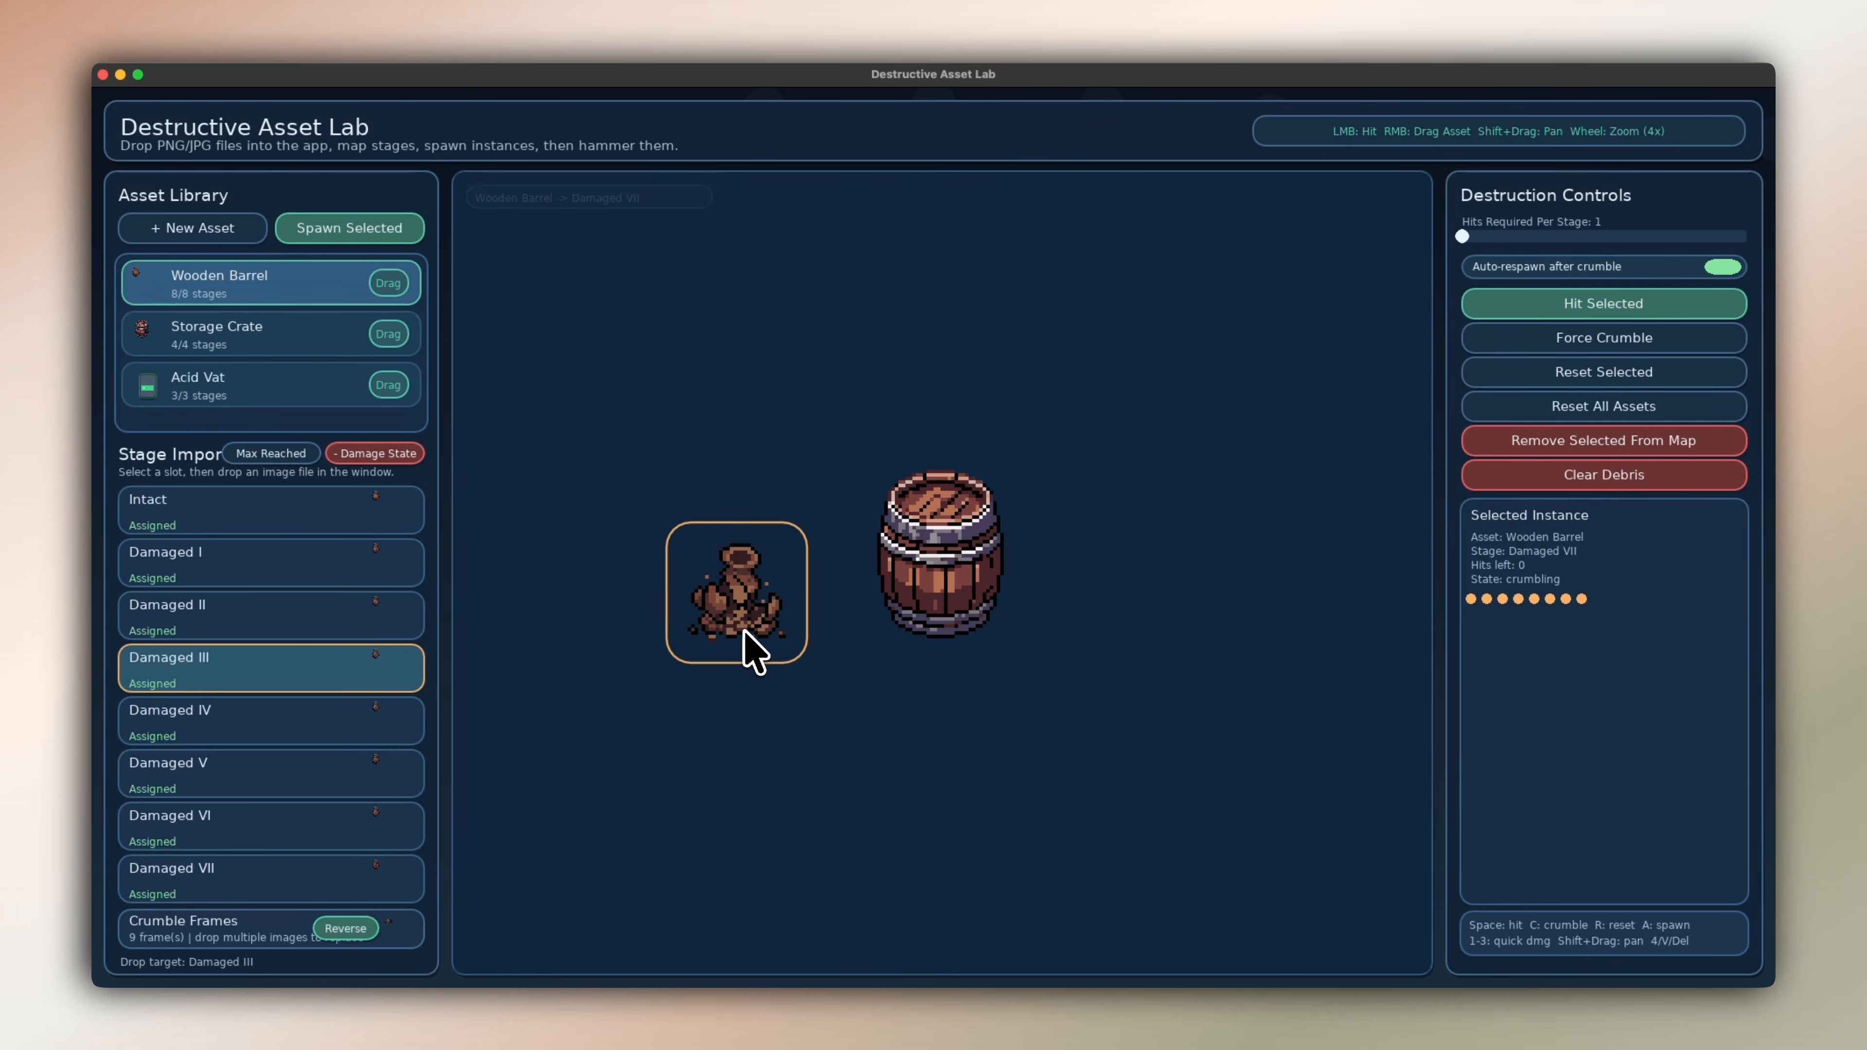
Remove three damage states from the Wooden Barrel asset, leaving Damaged IV as the last one.
click(290, 883)
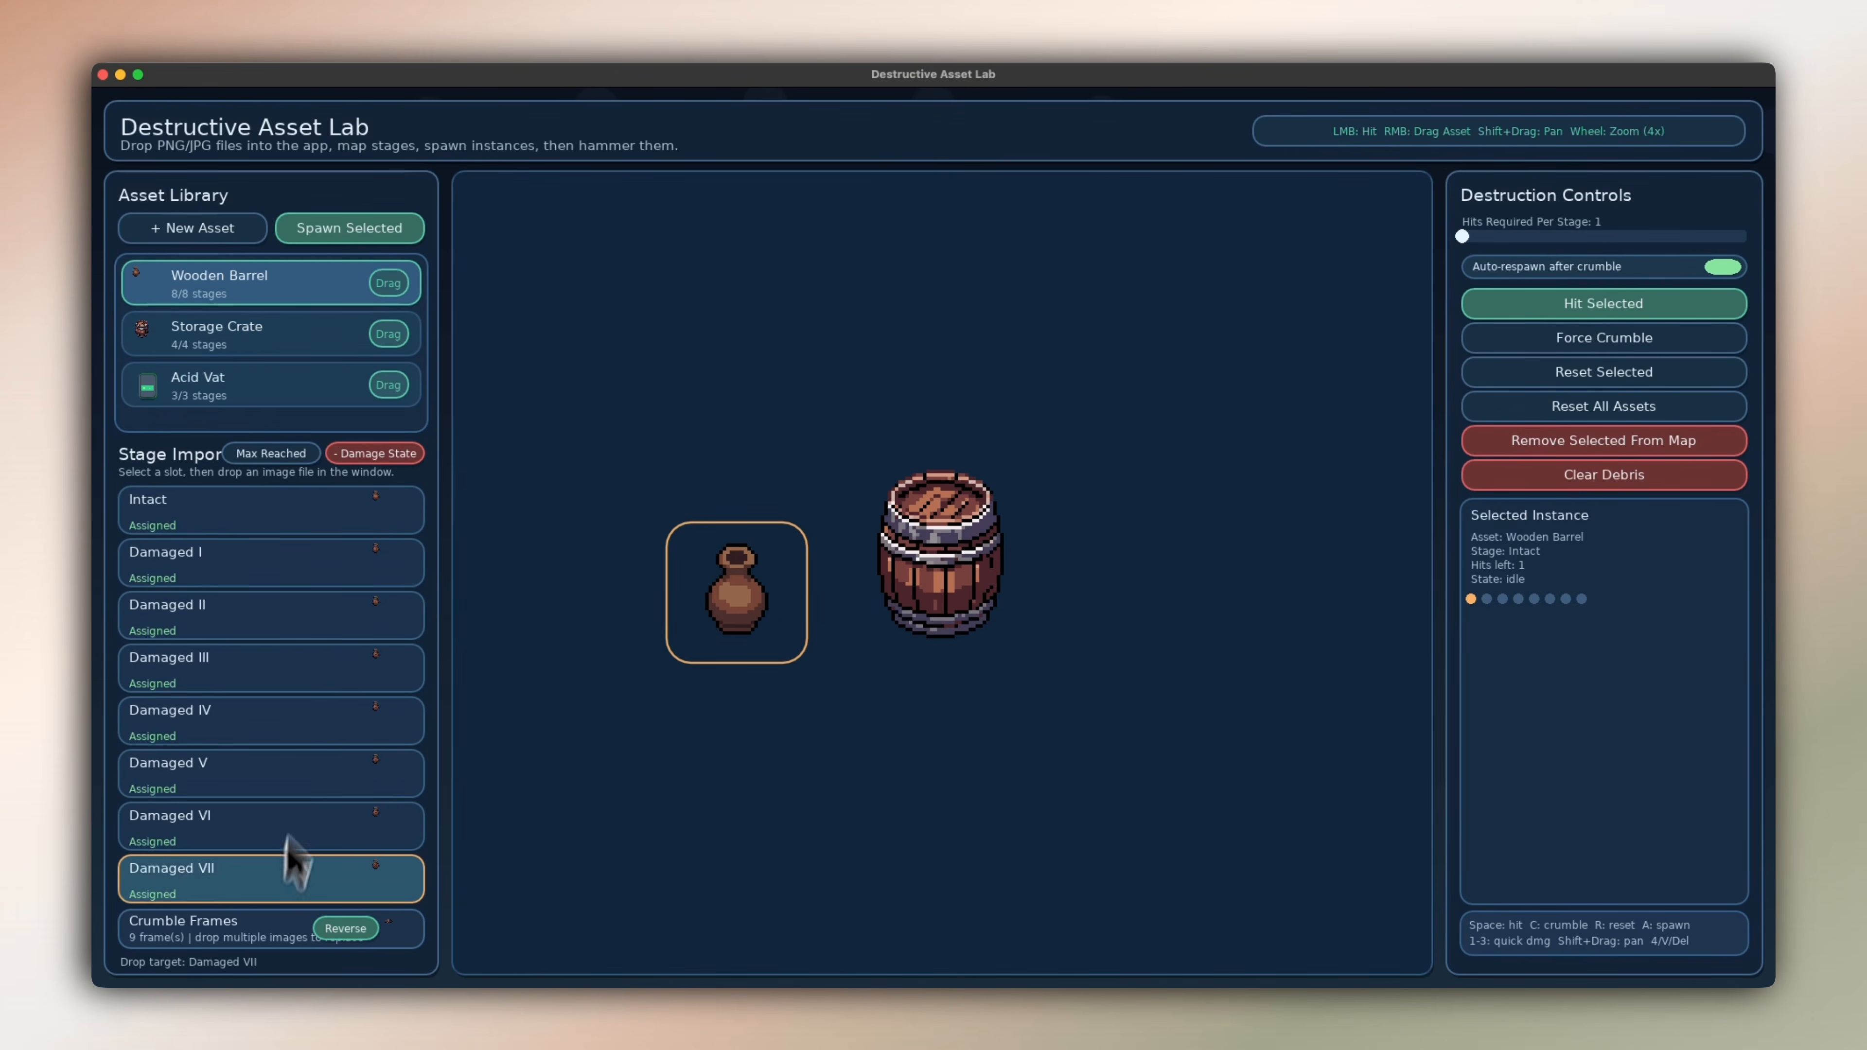
click(386, 452)
click(389, 507)
click(389, 560)
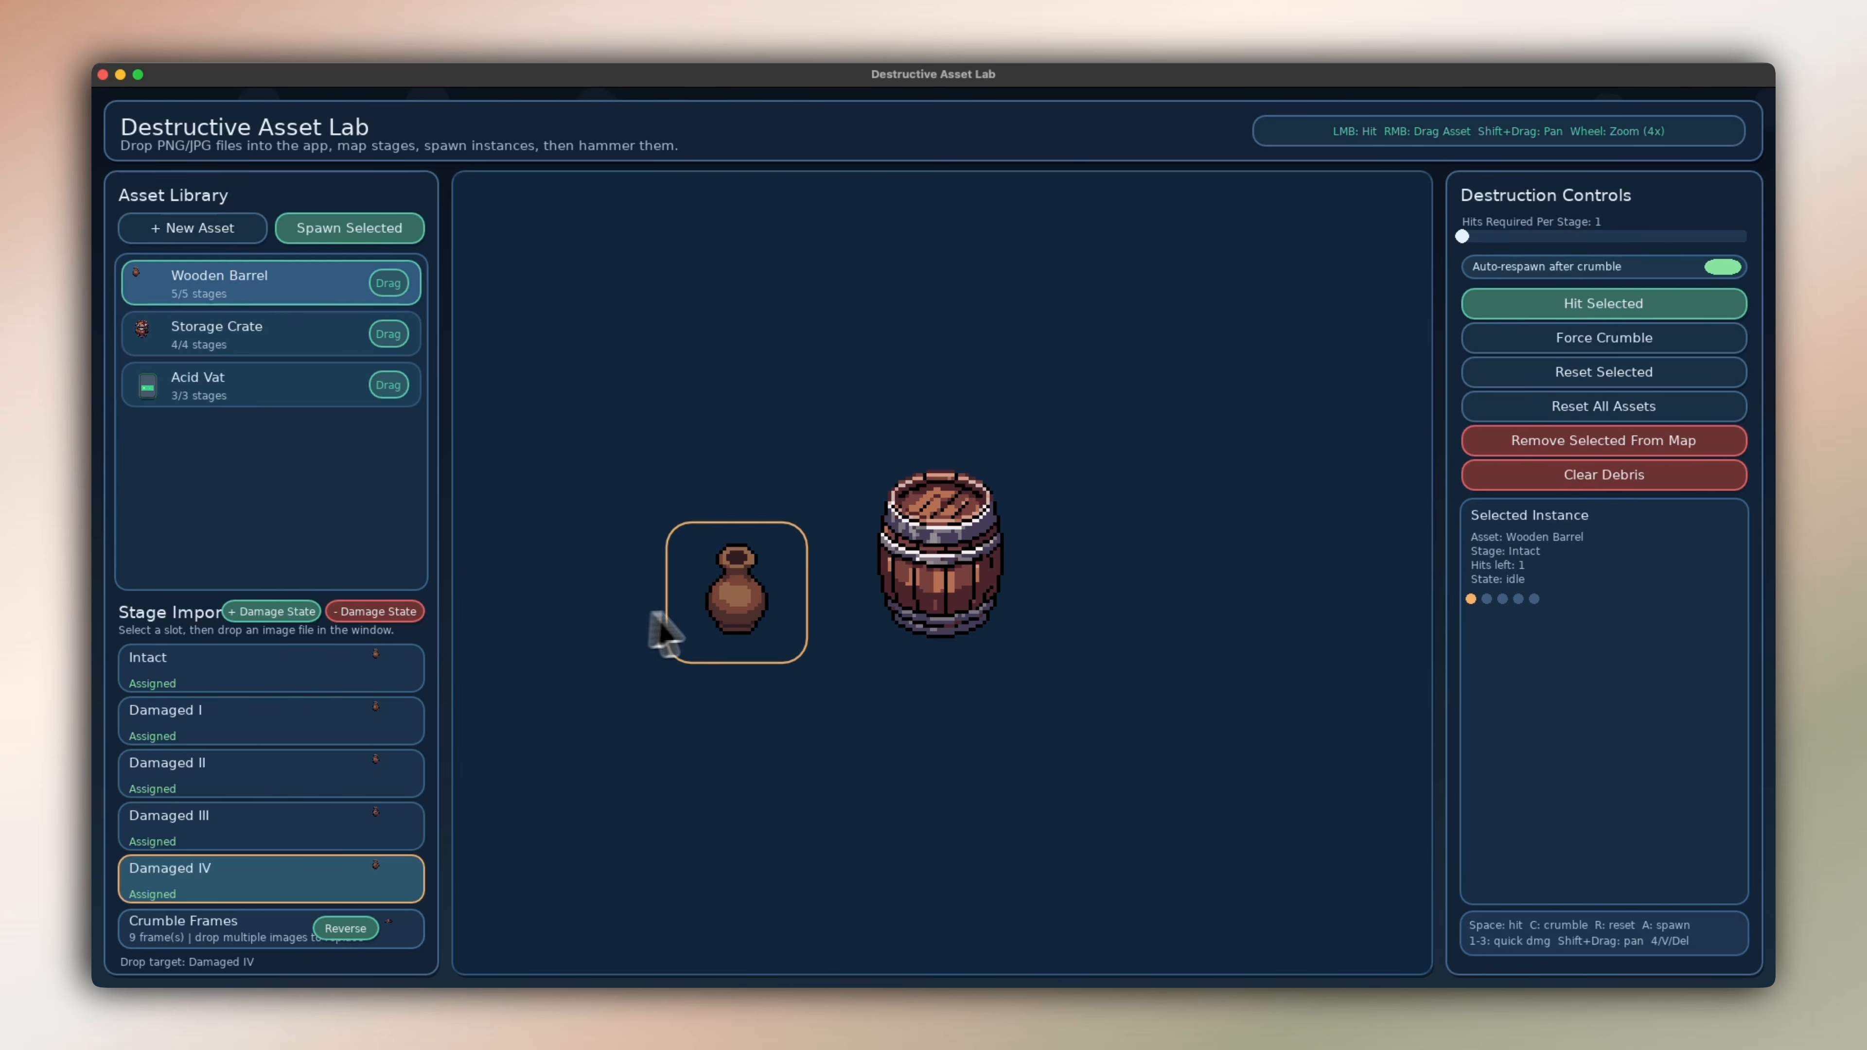
Test the shortened Wooden Barrel stages by hitting the pot in the scene until it crumbles.
click(731, 639)
click(728, 644)
click(727, 643)
click(724, 644)
click(724, 644)
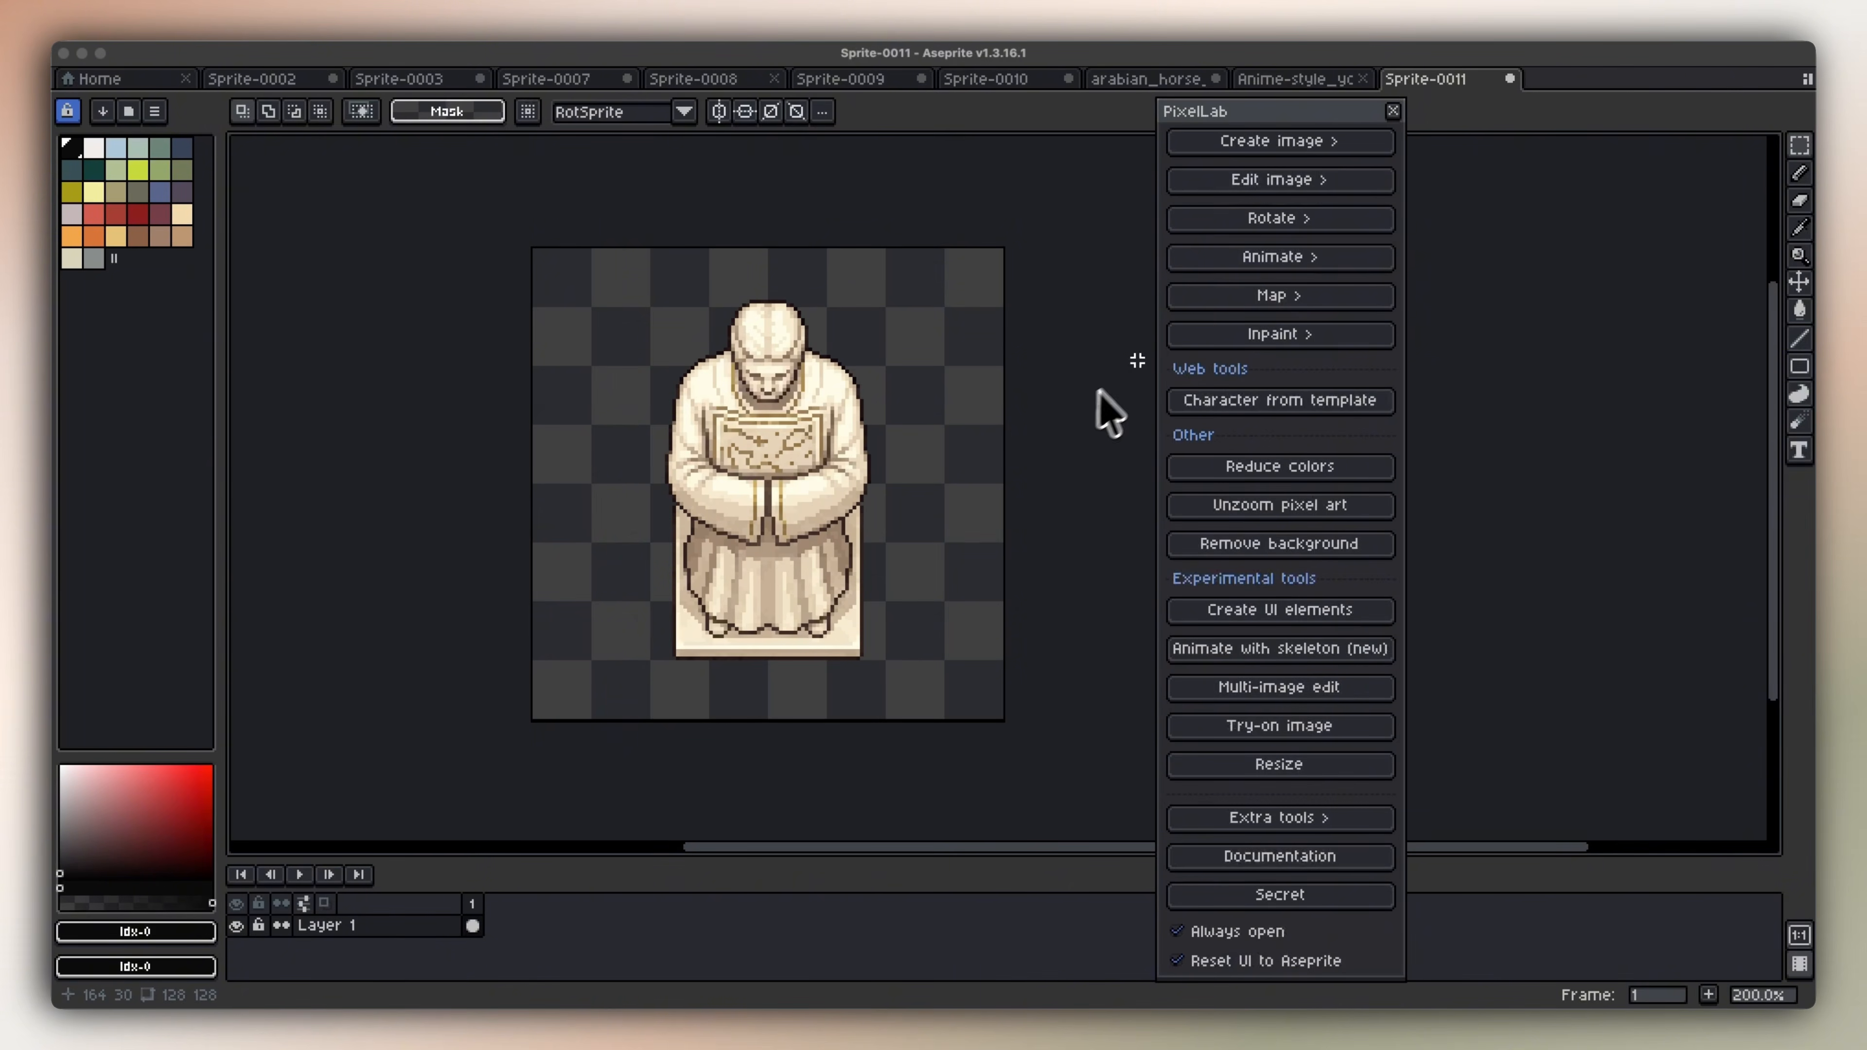
Start Animate with text (pro) for the statue sprite and set the statue as the reference image.
click(1213, 261)
click(1356, 168)
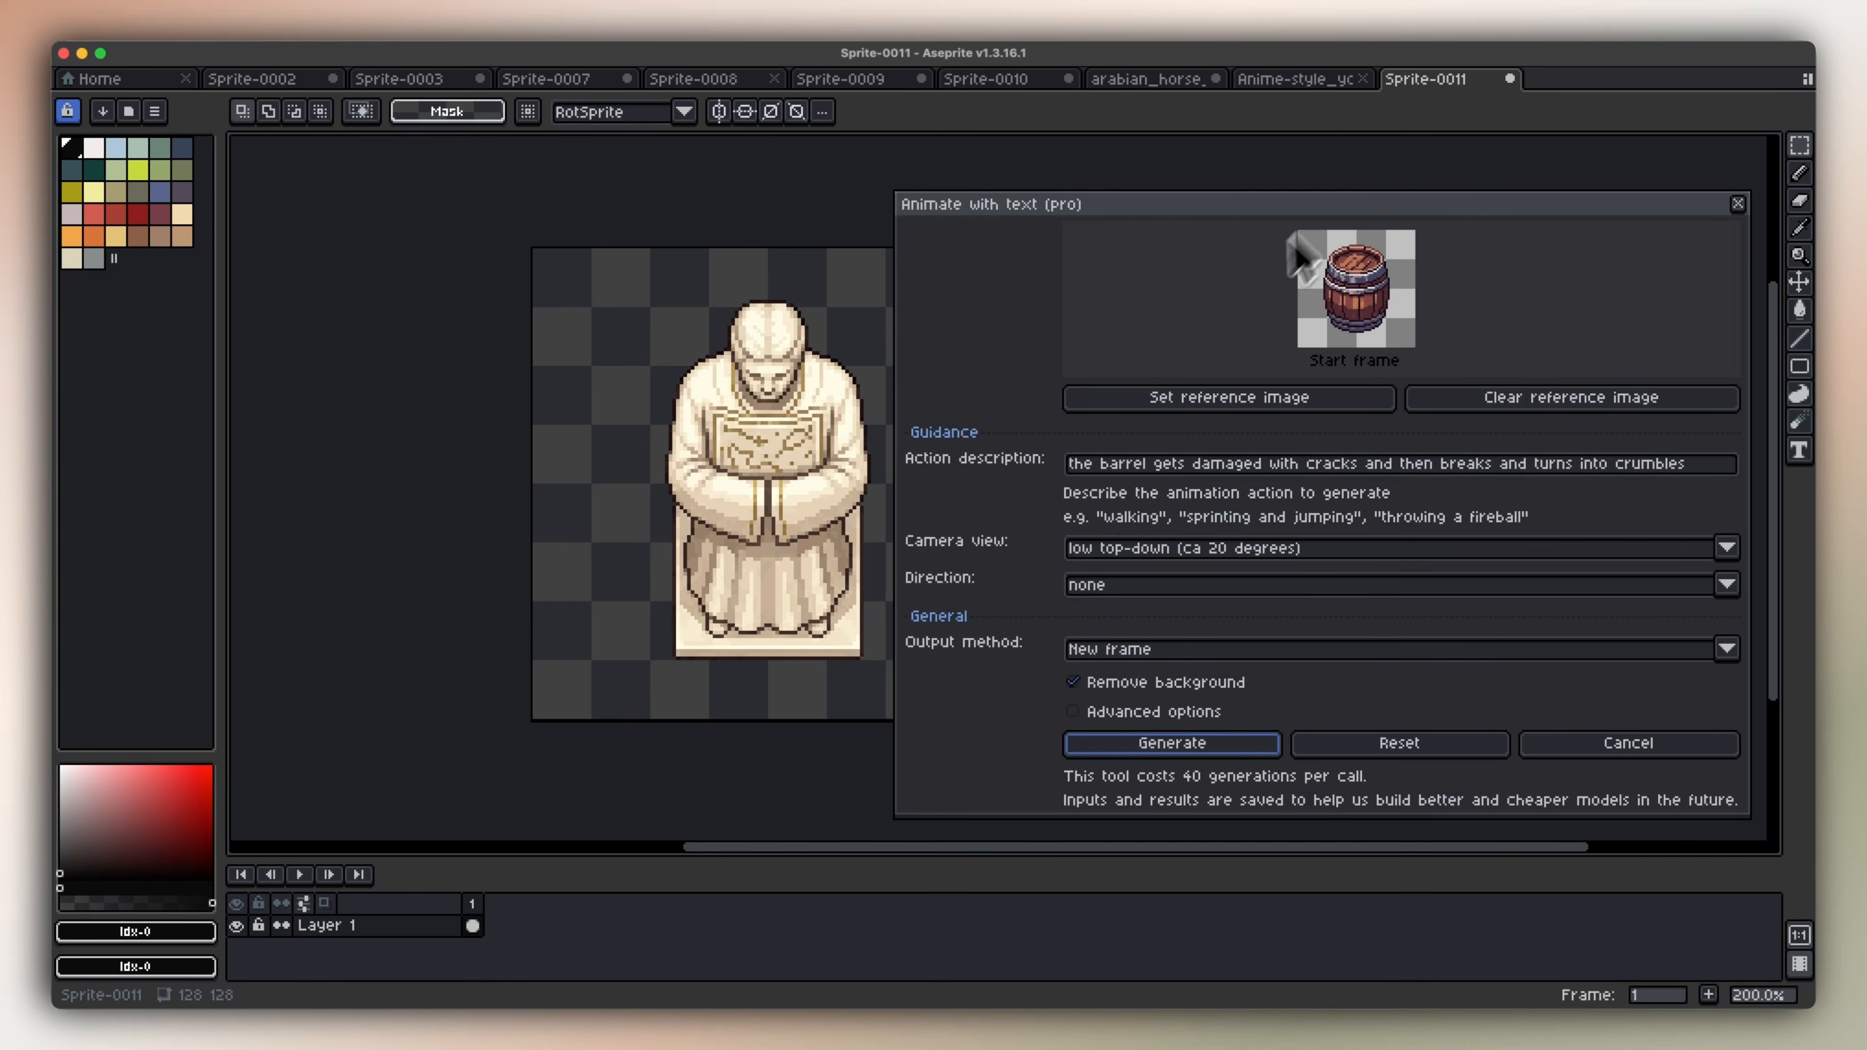
click(1250, 397)
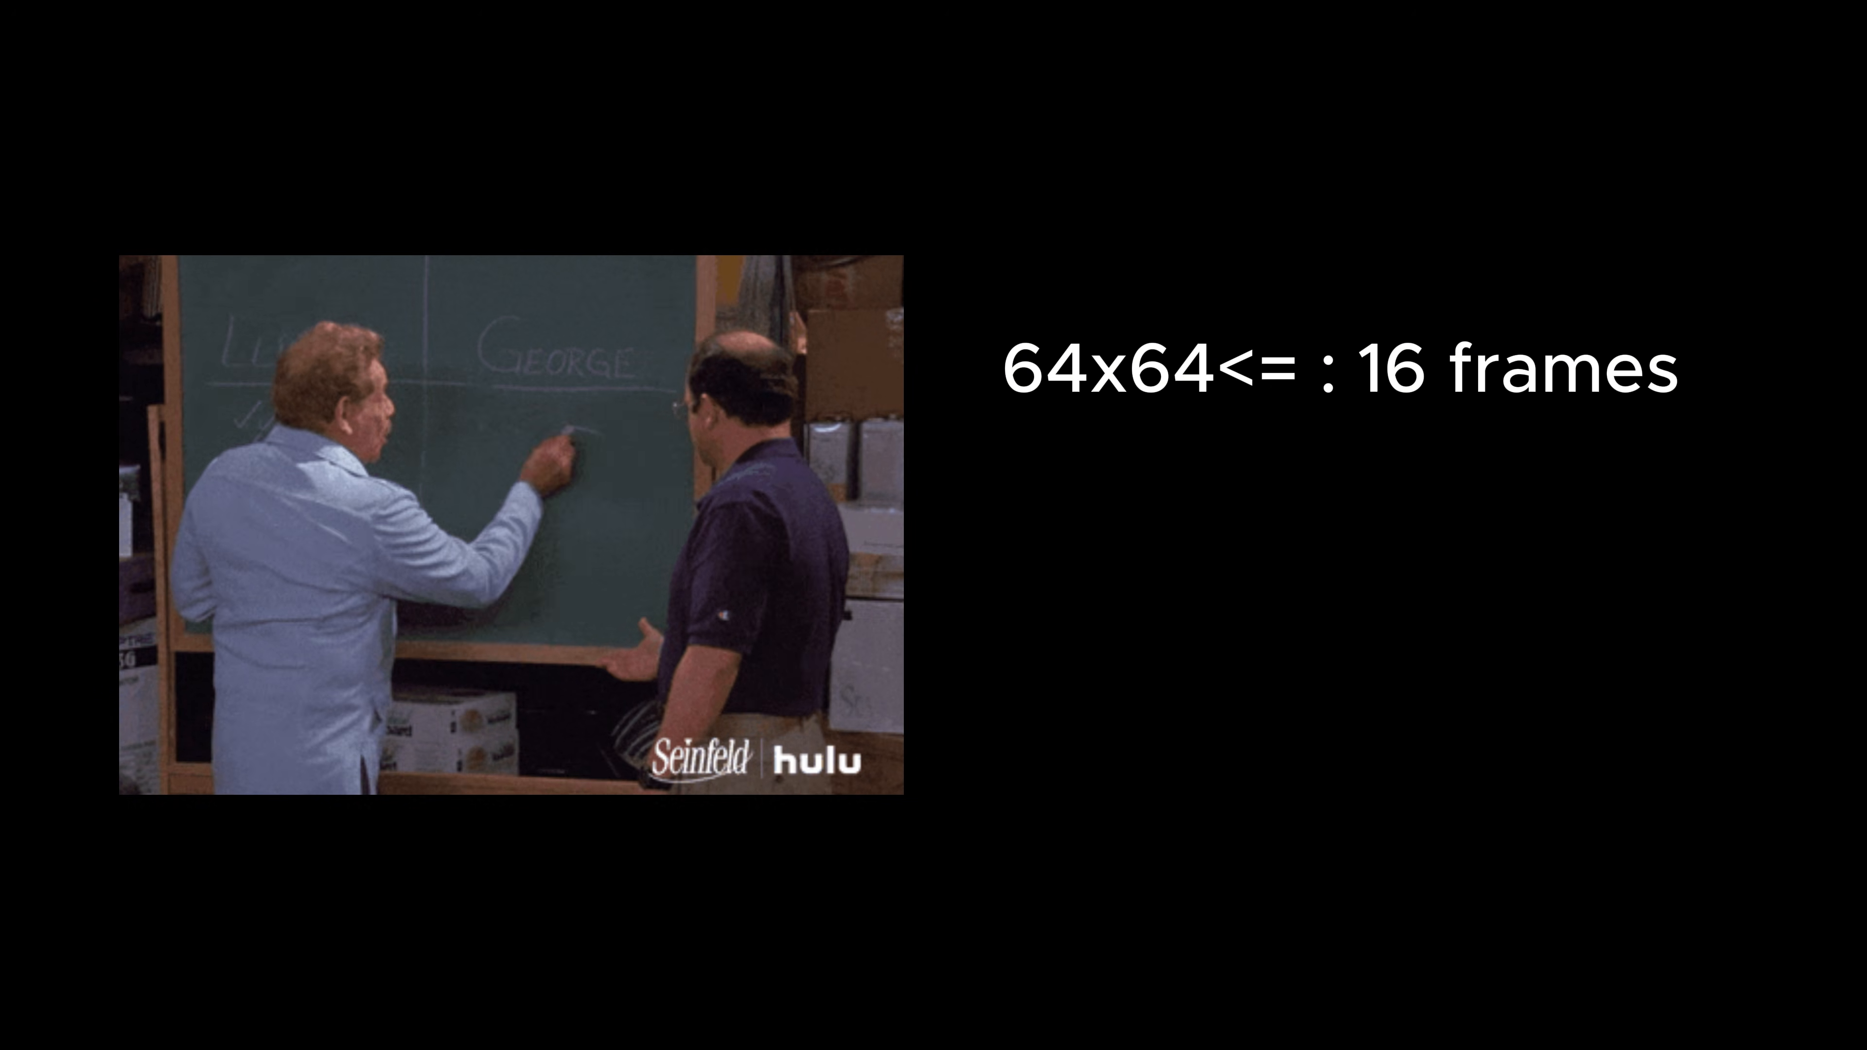
Replace the action description with "the statue gets damaged and cracks up".
key(Right)
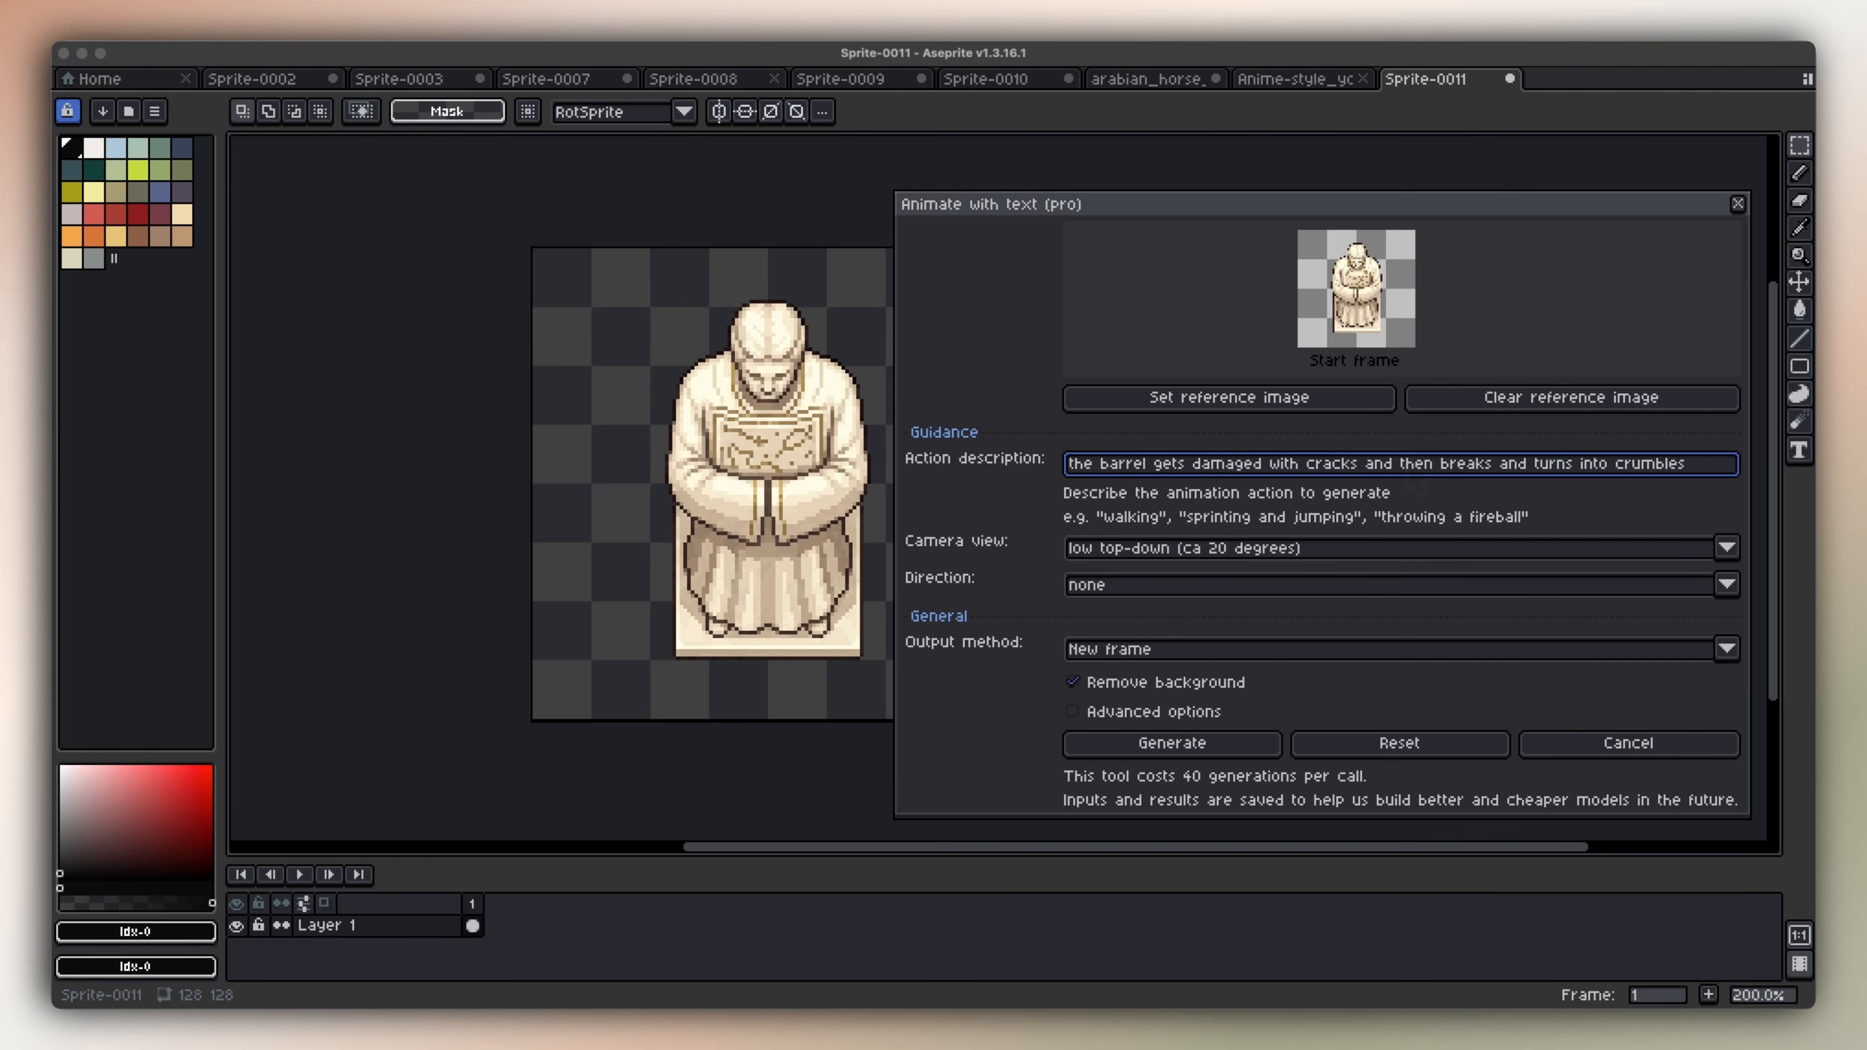
key(super+a)
key(BackSpace)
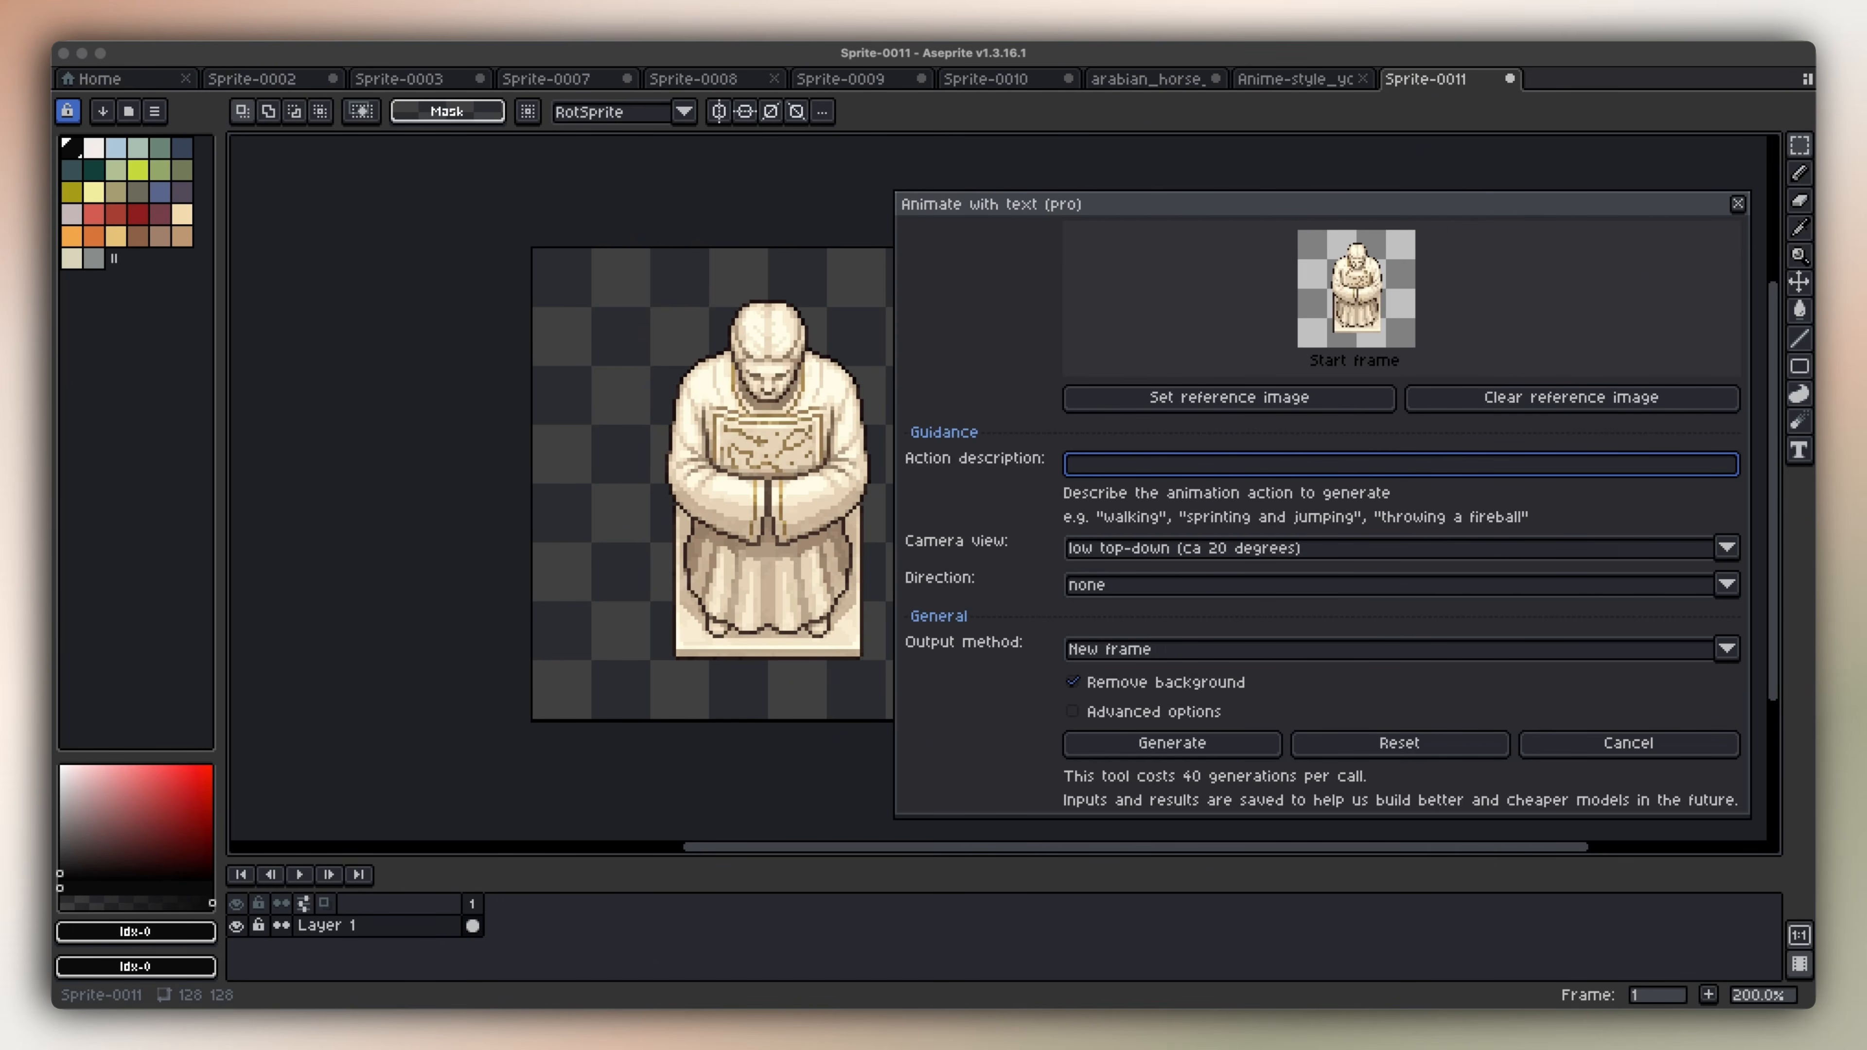
scroll(722, 464, up, 1)
drag(578, 462, 401, 446)
scroll(401, 446, down, 1)
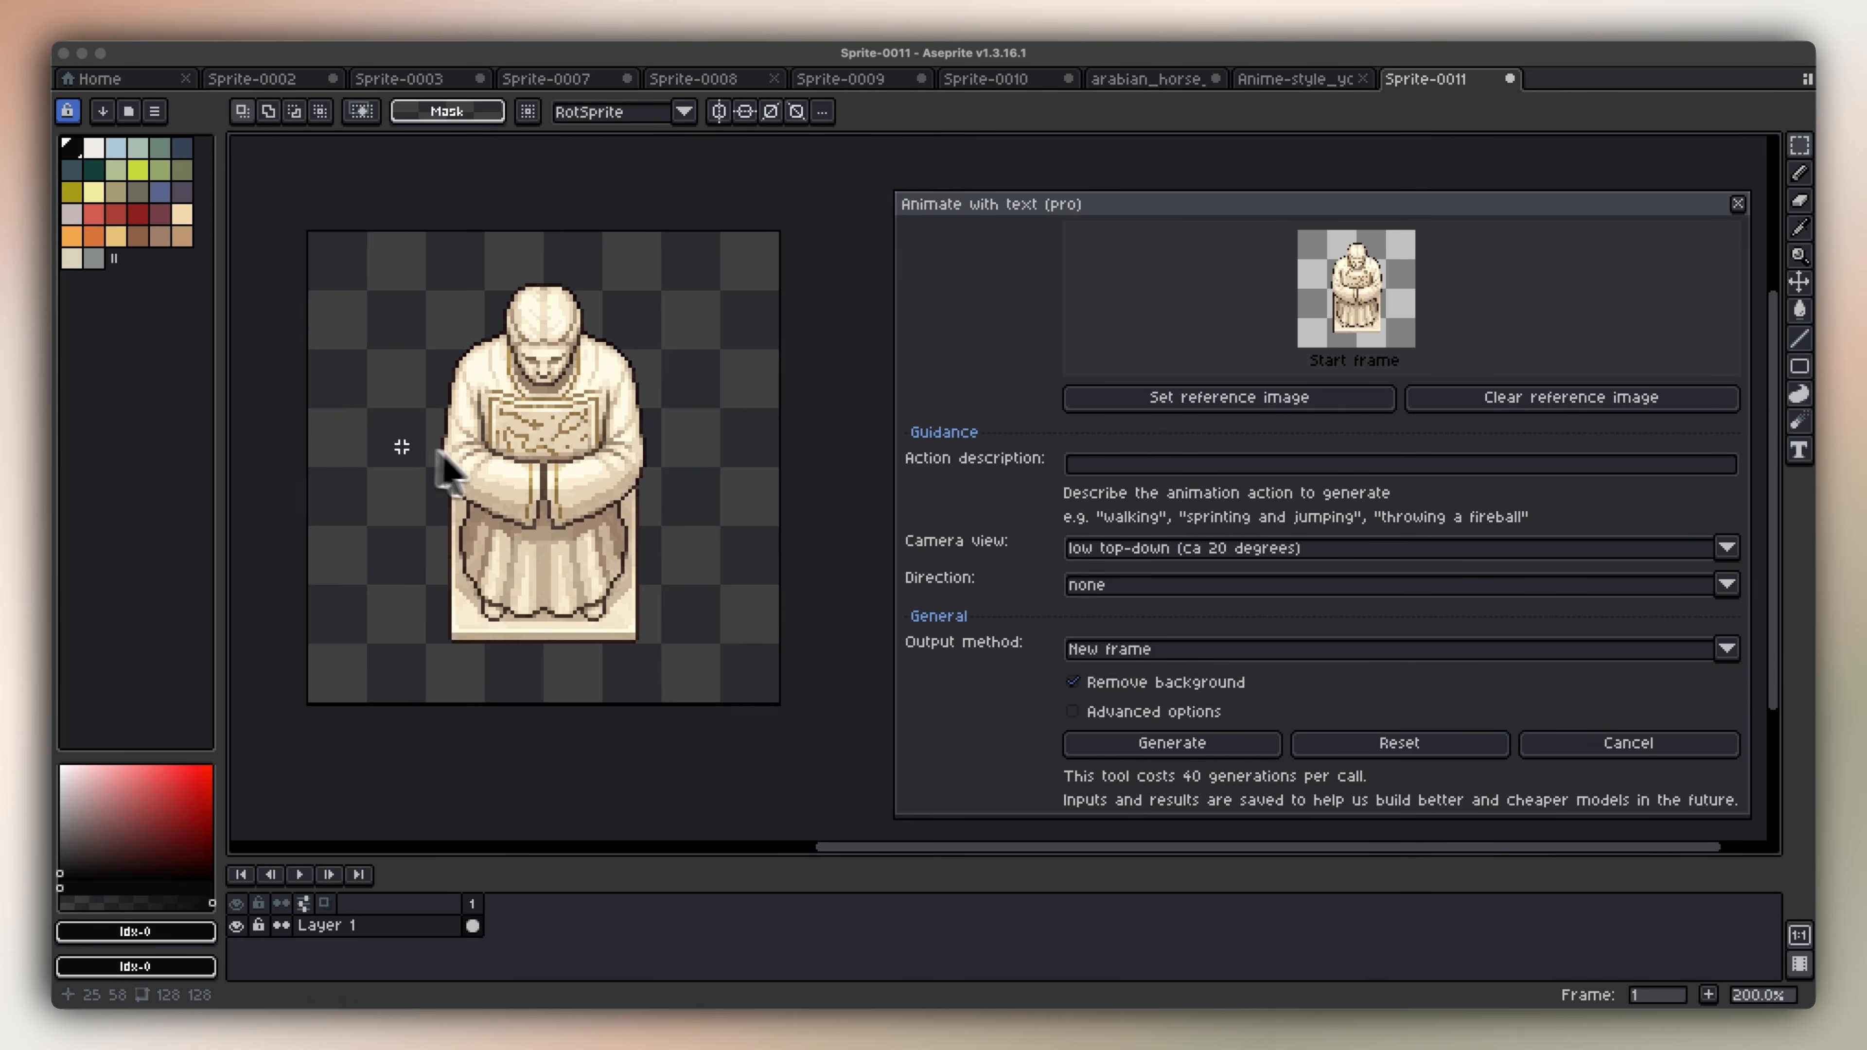
drag(513, 455, 568, 468)
click(1235, 464)
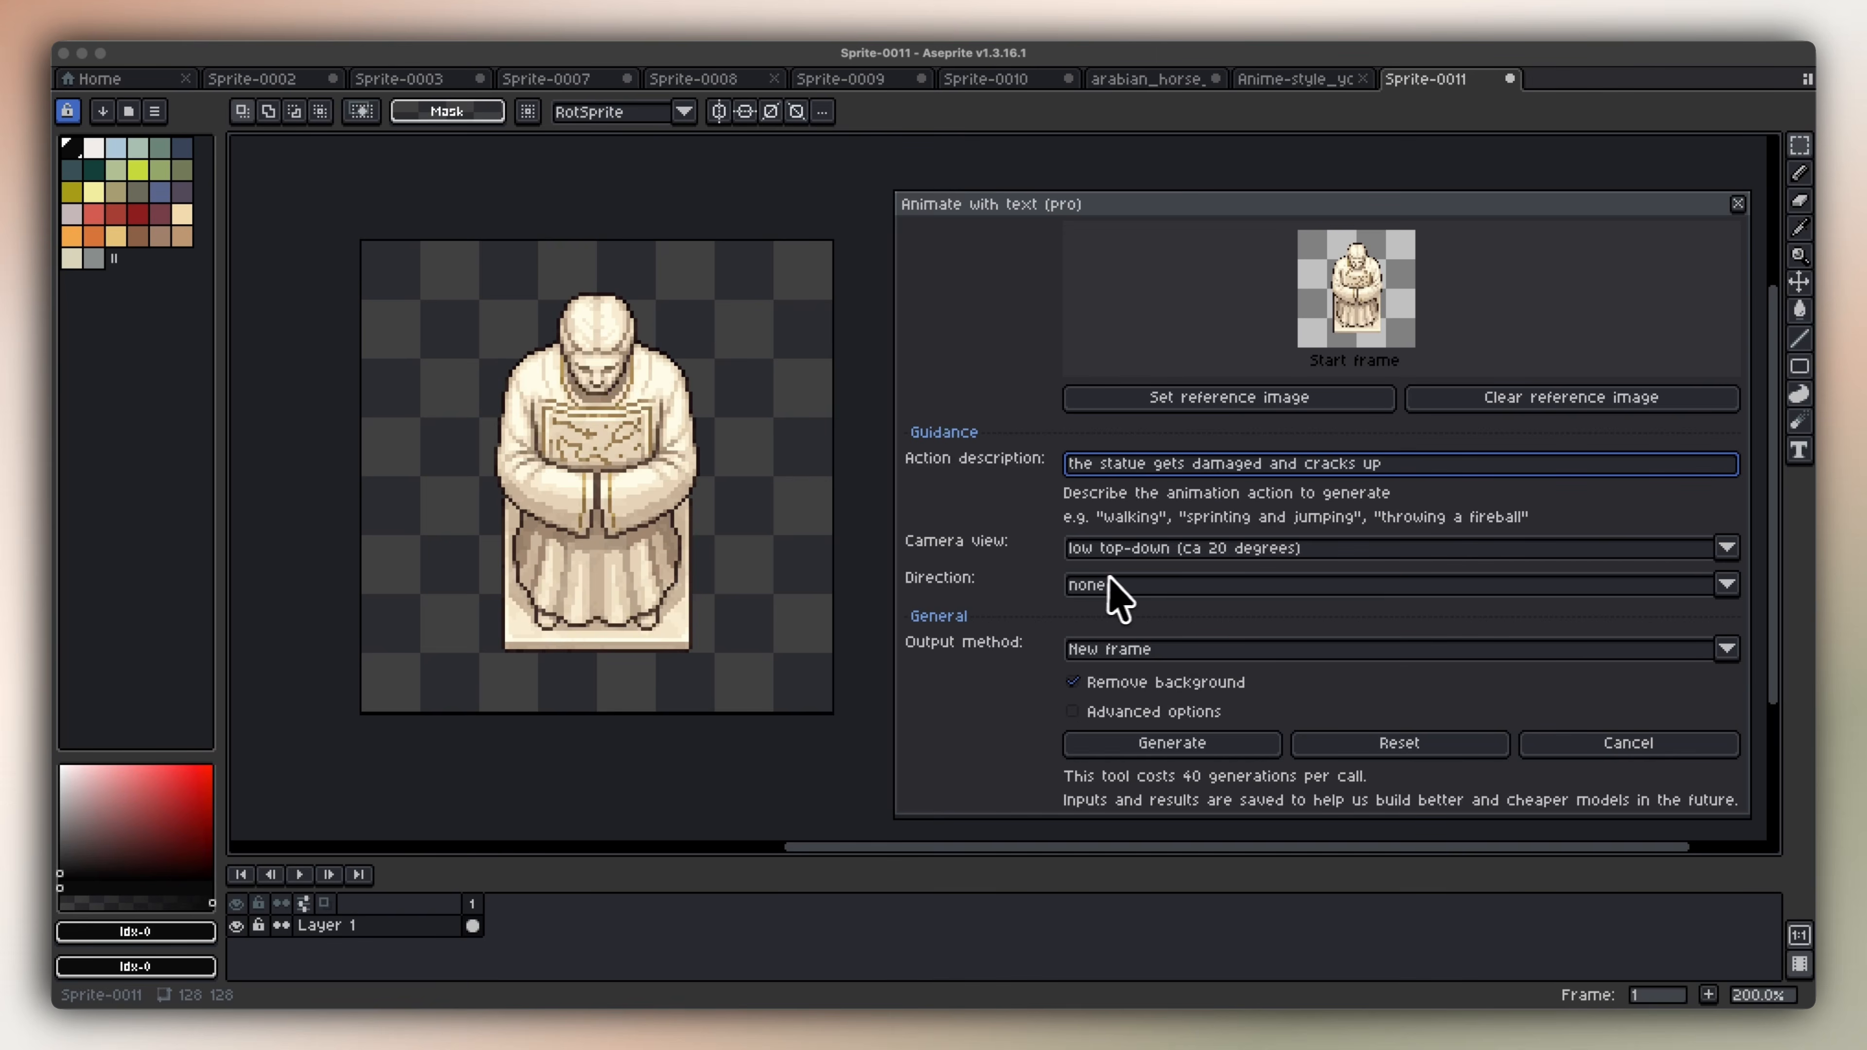
Set the camera view to high top-down (ca 35 degrees) and generate the statue's cracking animation.
click(1136, 552)
click(1117, 602)
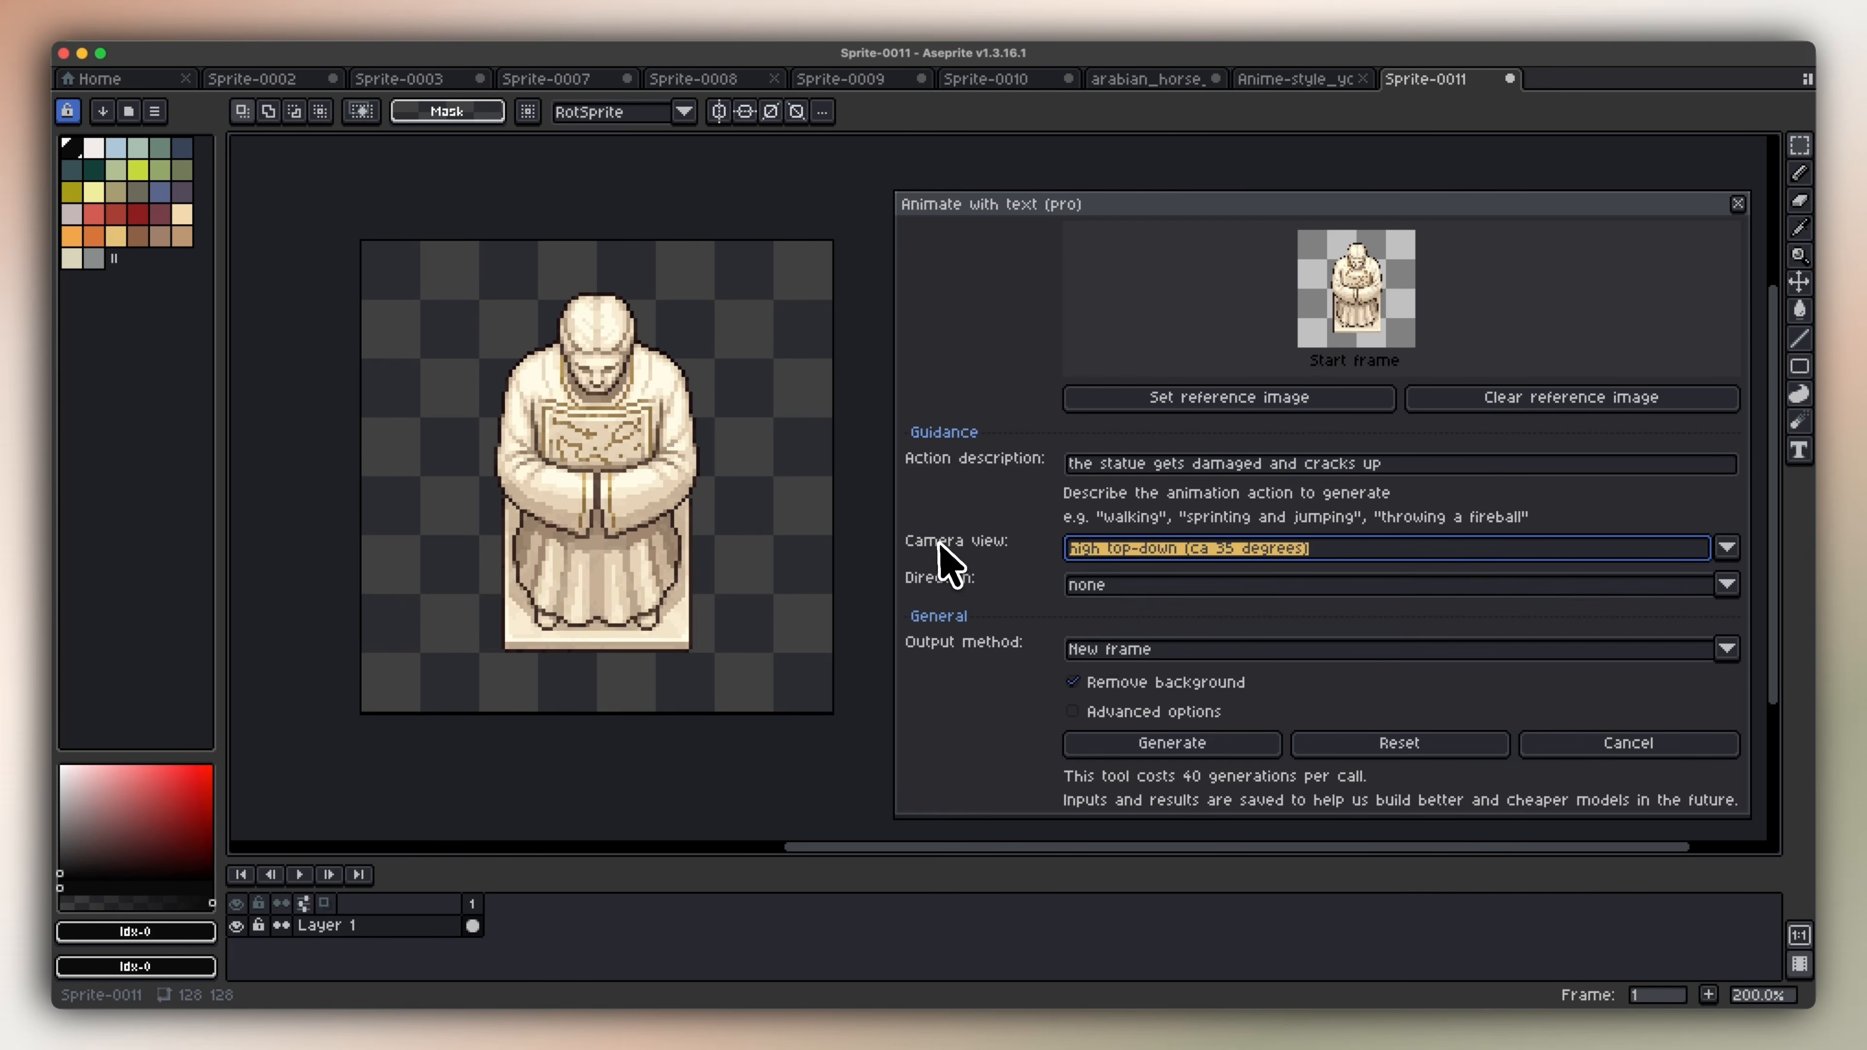
click(1132, 745)
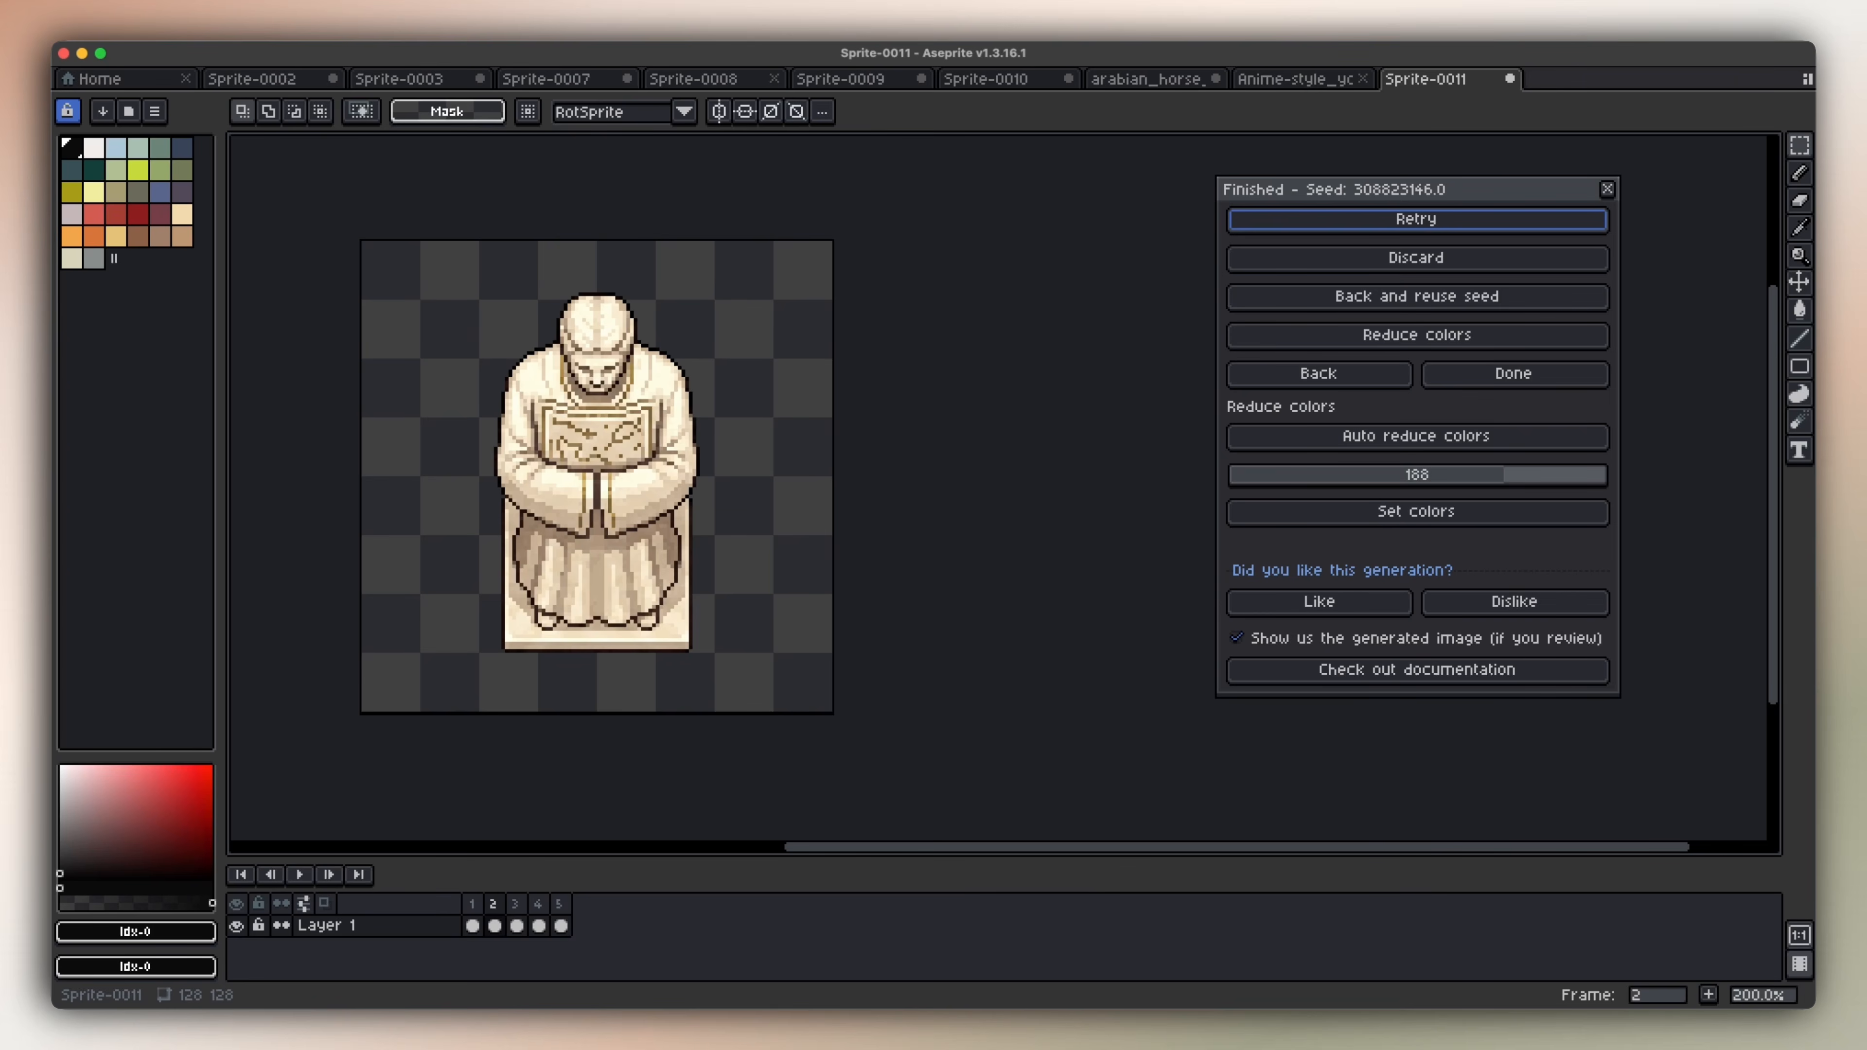
Go through the generated statue frames to examine how the cracks progress.
click(1132, 746)
key(Right)
key(Right)
key(Right)
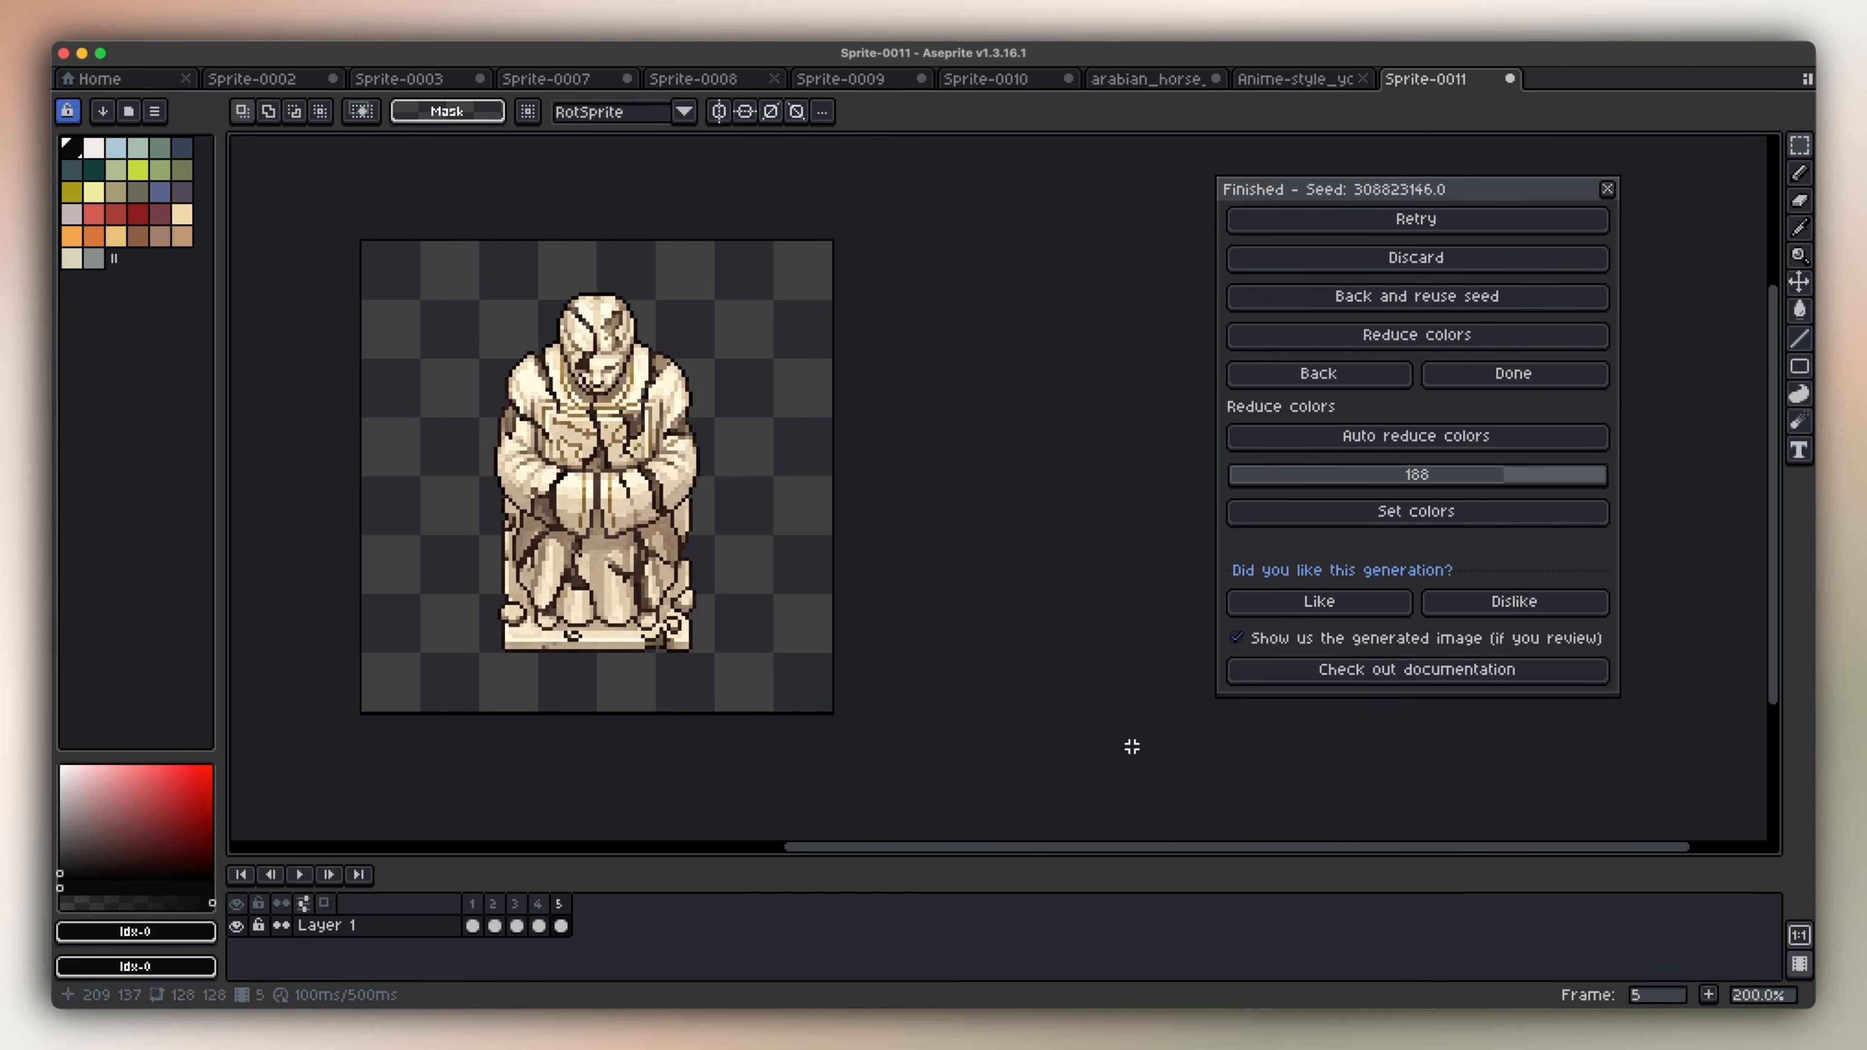
key(Left)
key(Left)
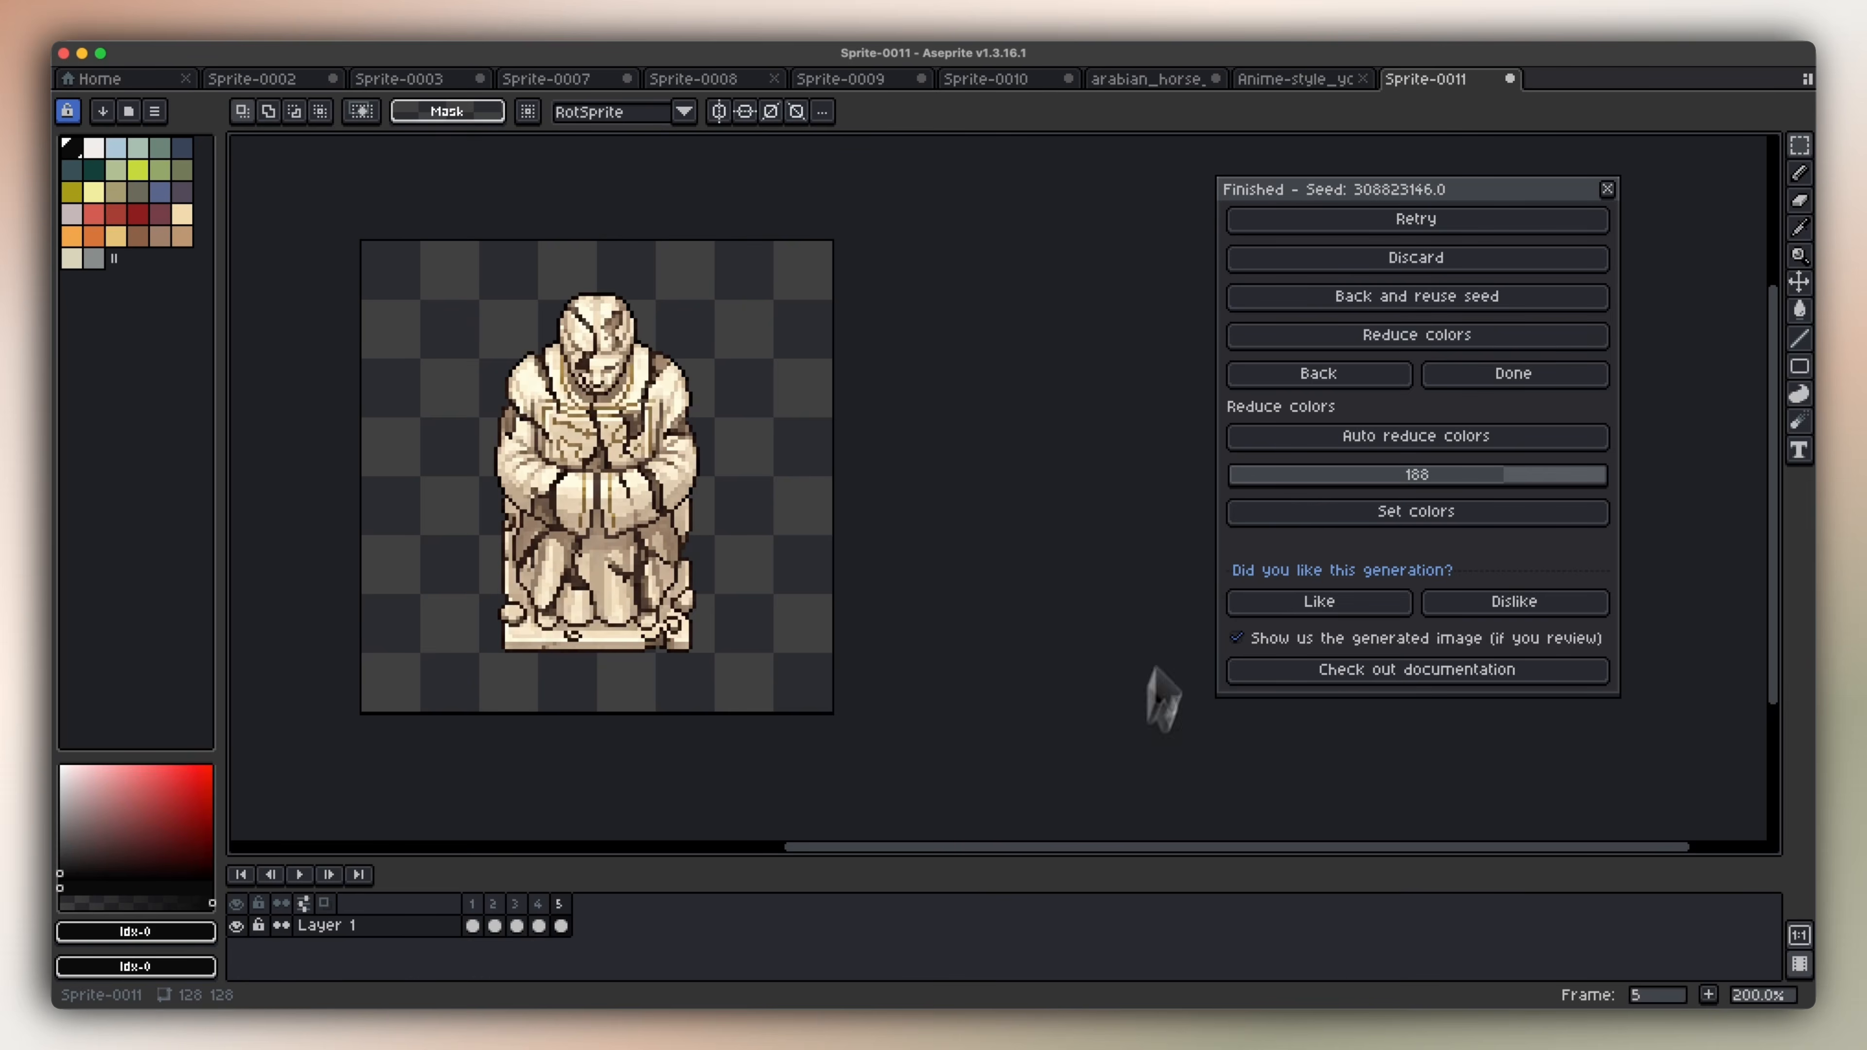
Generate a continuation using cracked-statue frame 5 as the reference image and the description "the damaged statue starts crumbling into pieces".
click(1294, 375)
click(1236, 399)
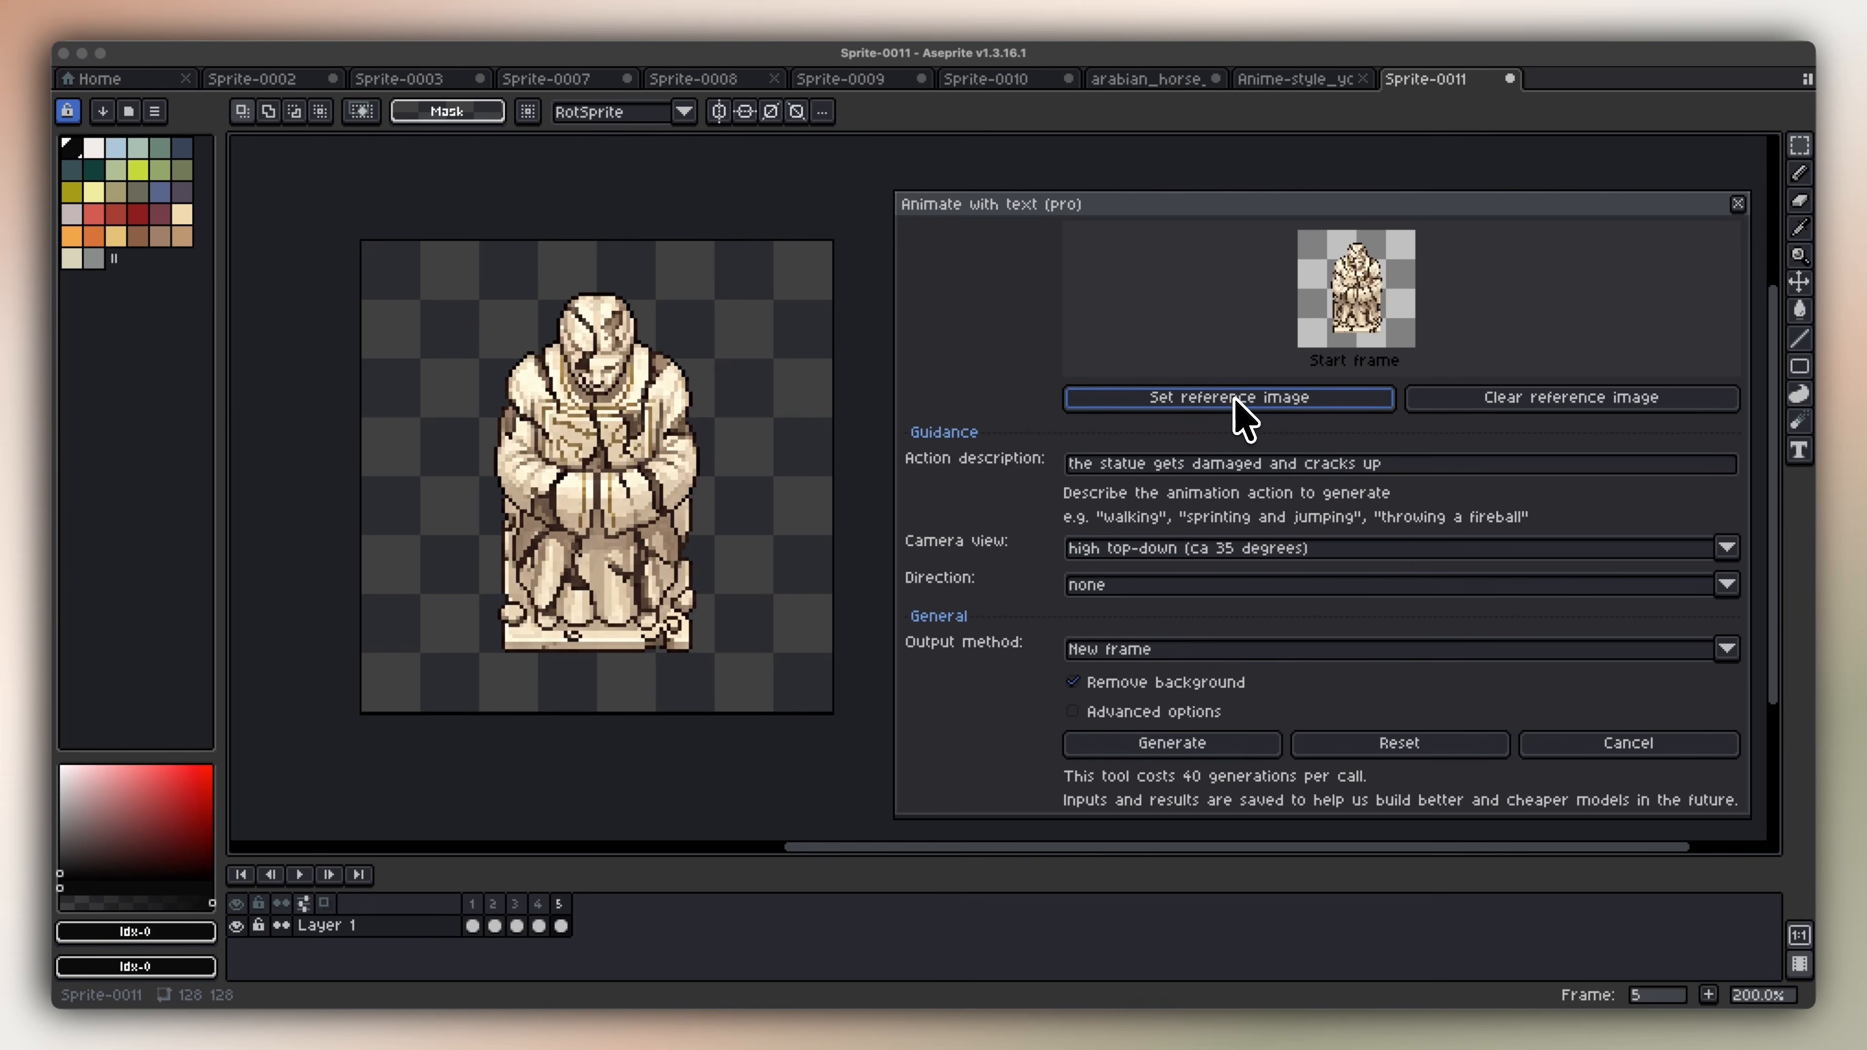
click(1431, 464)
text(the damaged statue starts crumbling into pieces)
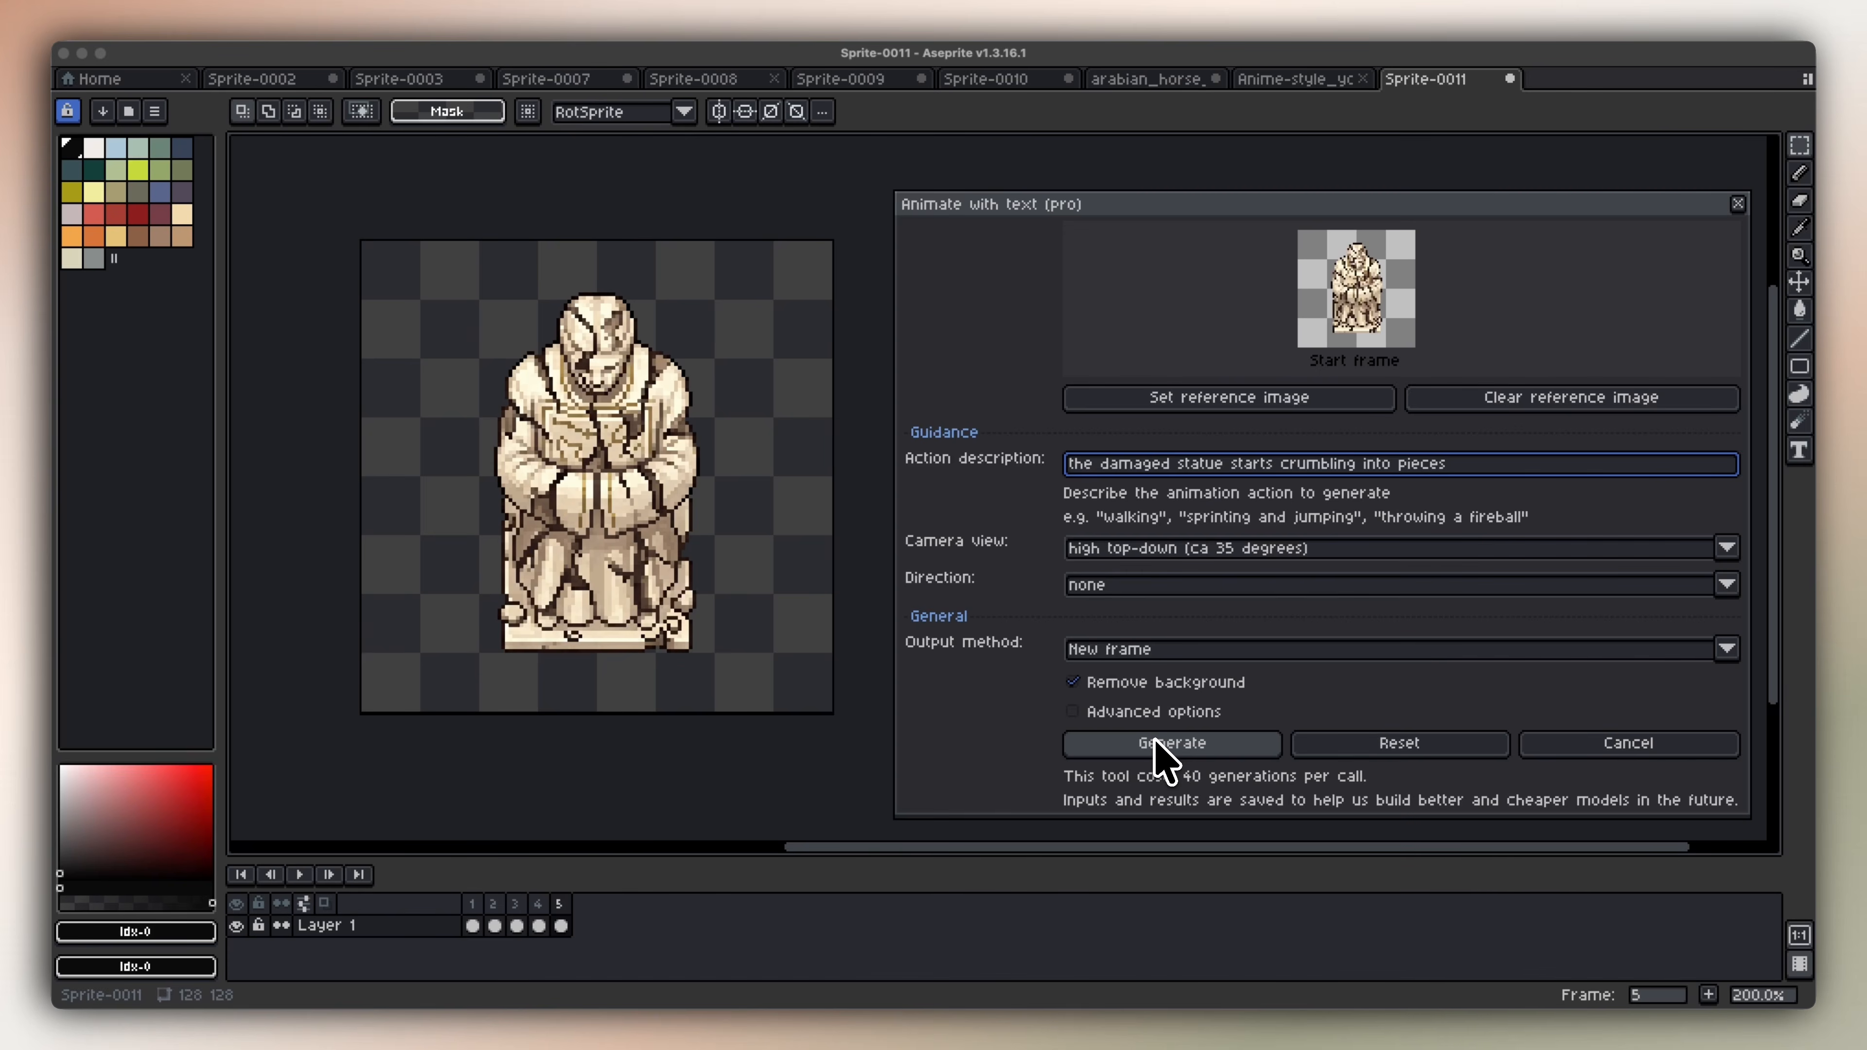
click(1156, 743)
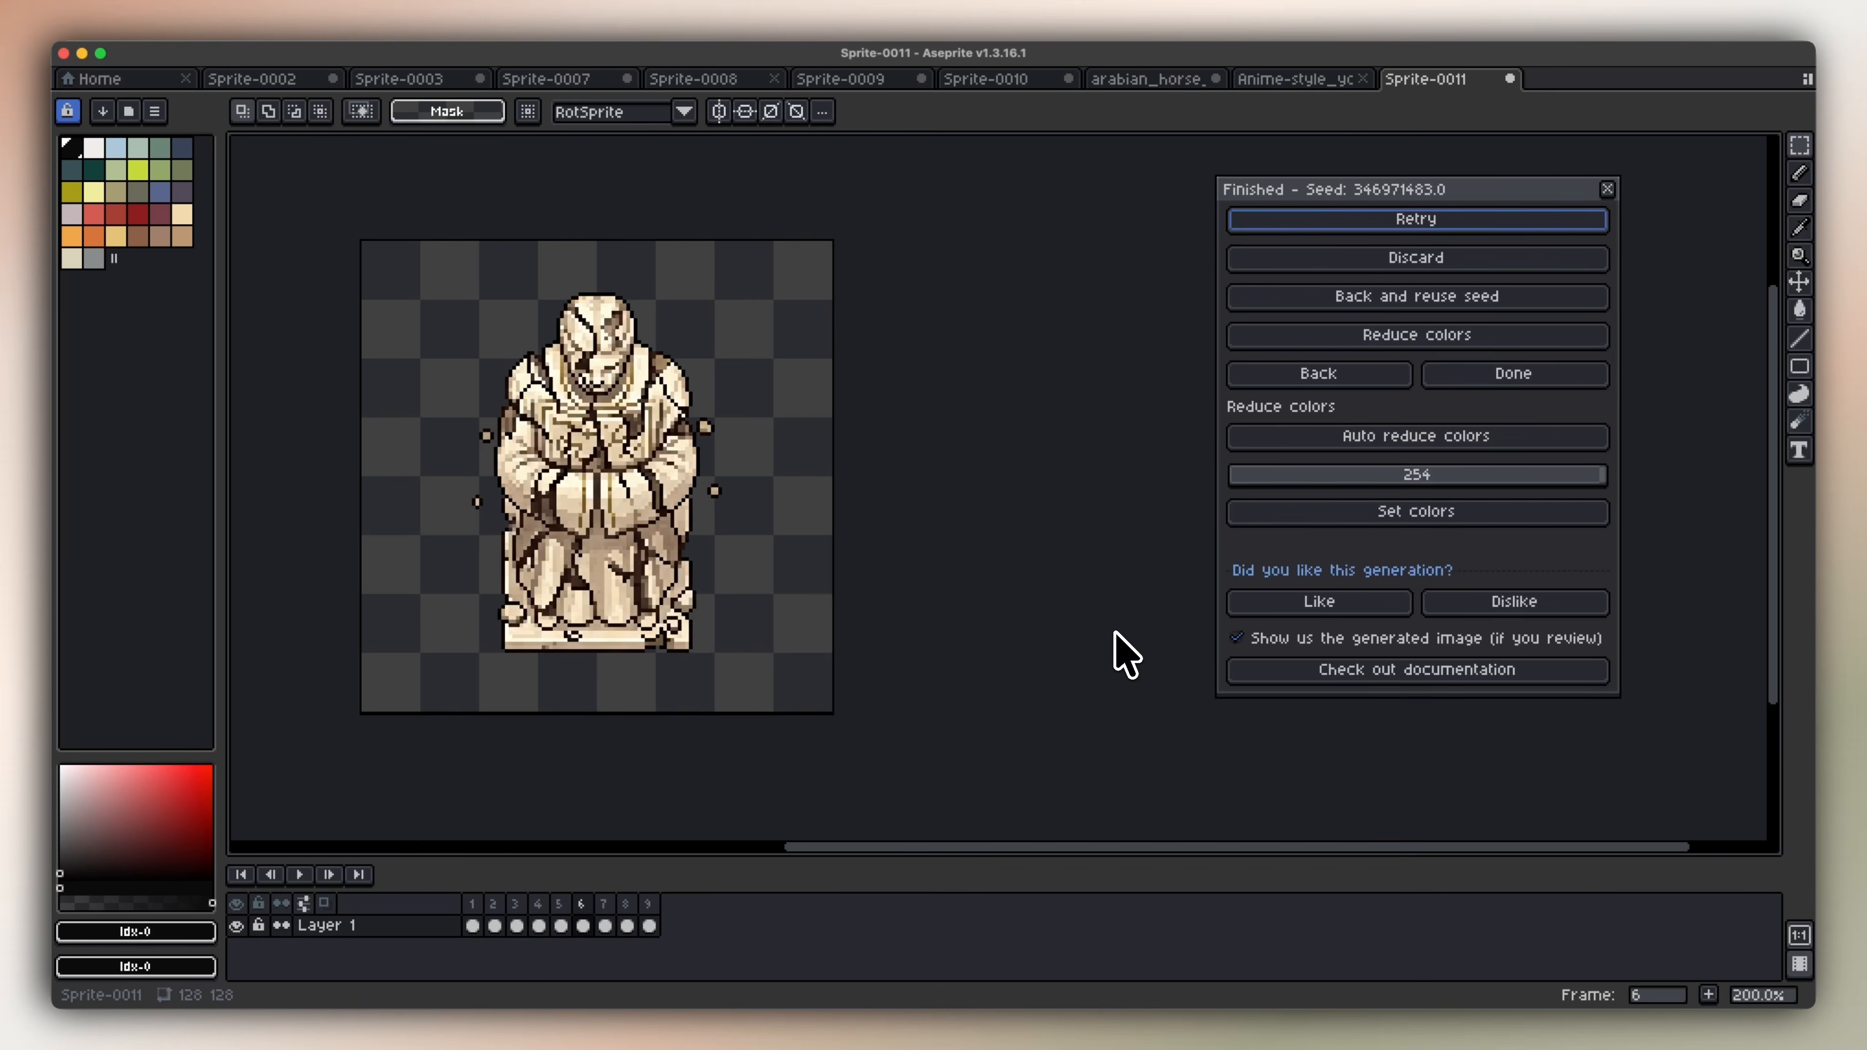
Go through the new crumbling frames up to frame 9 and back to review the whole statue-breaking sequence.
click(1114, 632)
key(Right)
key(Right)
key(Right)
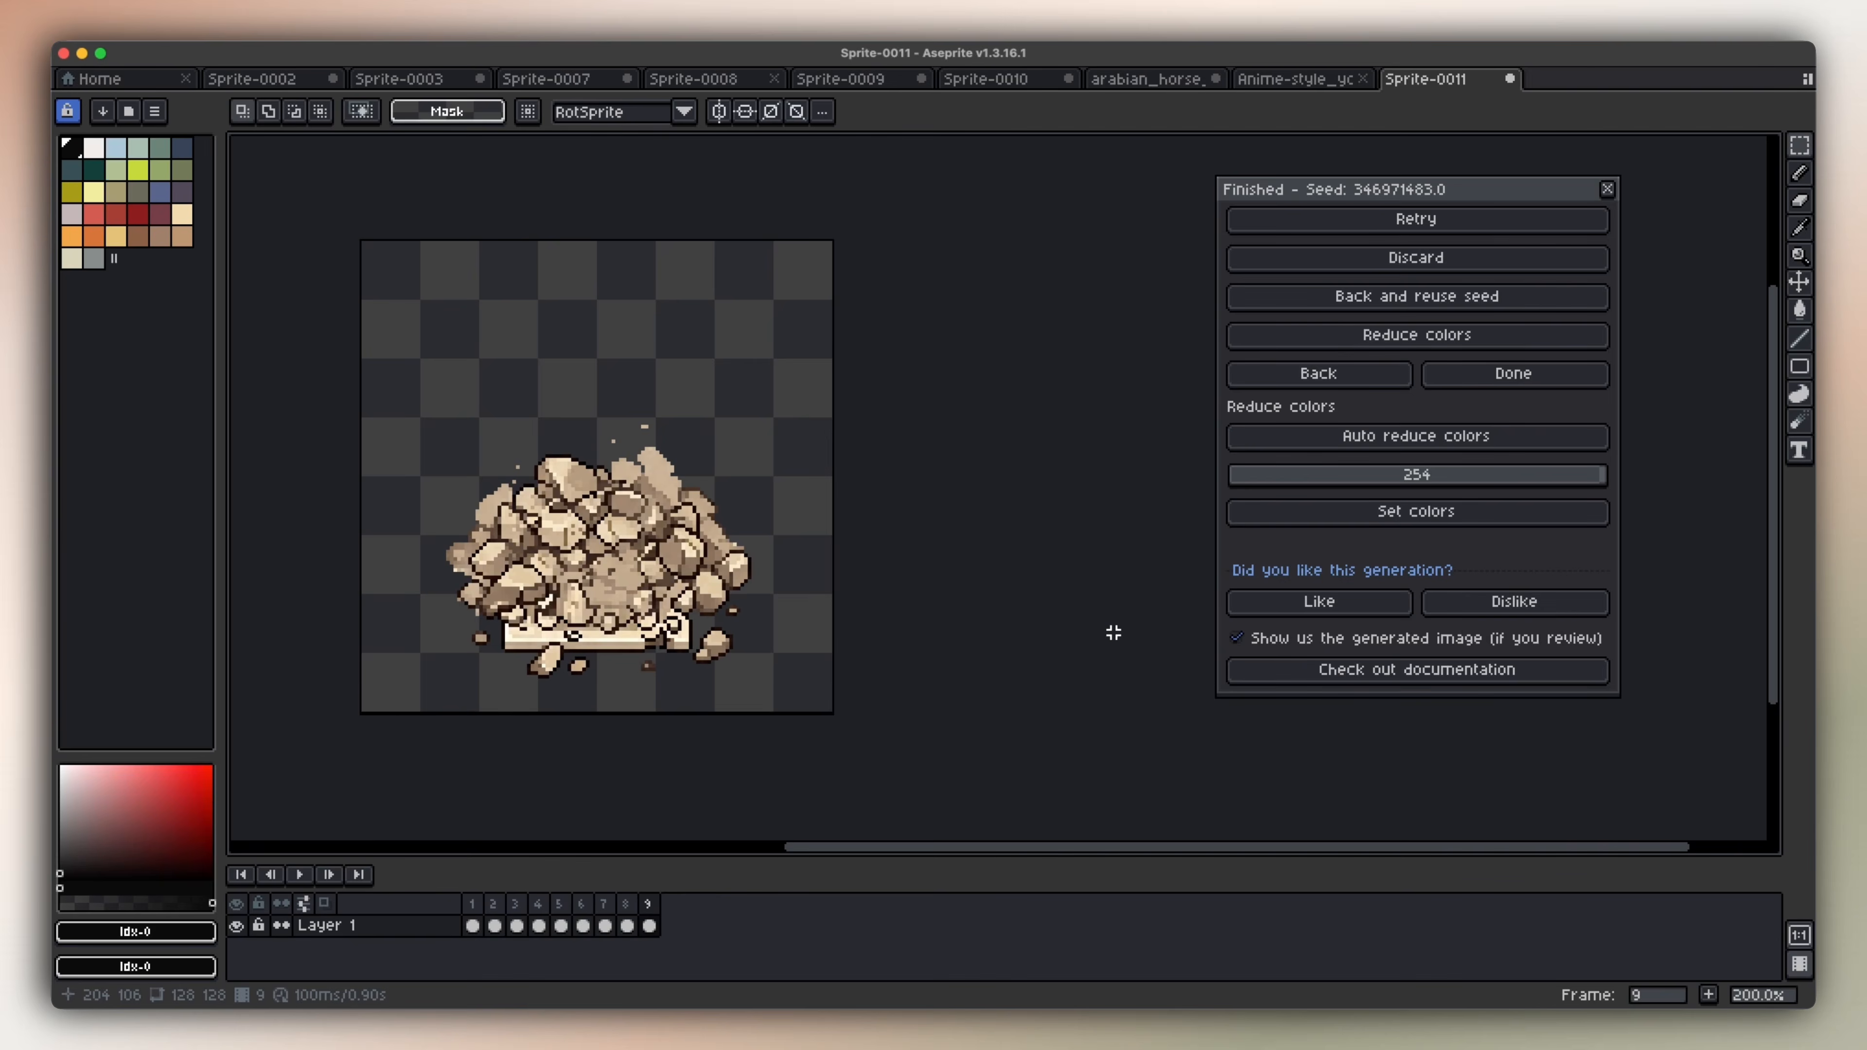
key(Left)
key(Left)
key(Left)
key(Left)
key(Left)
key(Left)
key(Left)
key(Left)
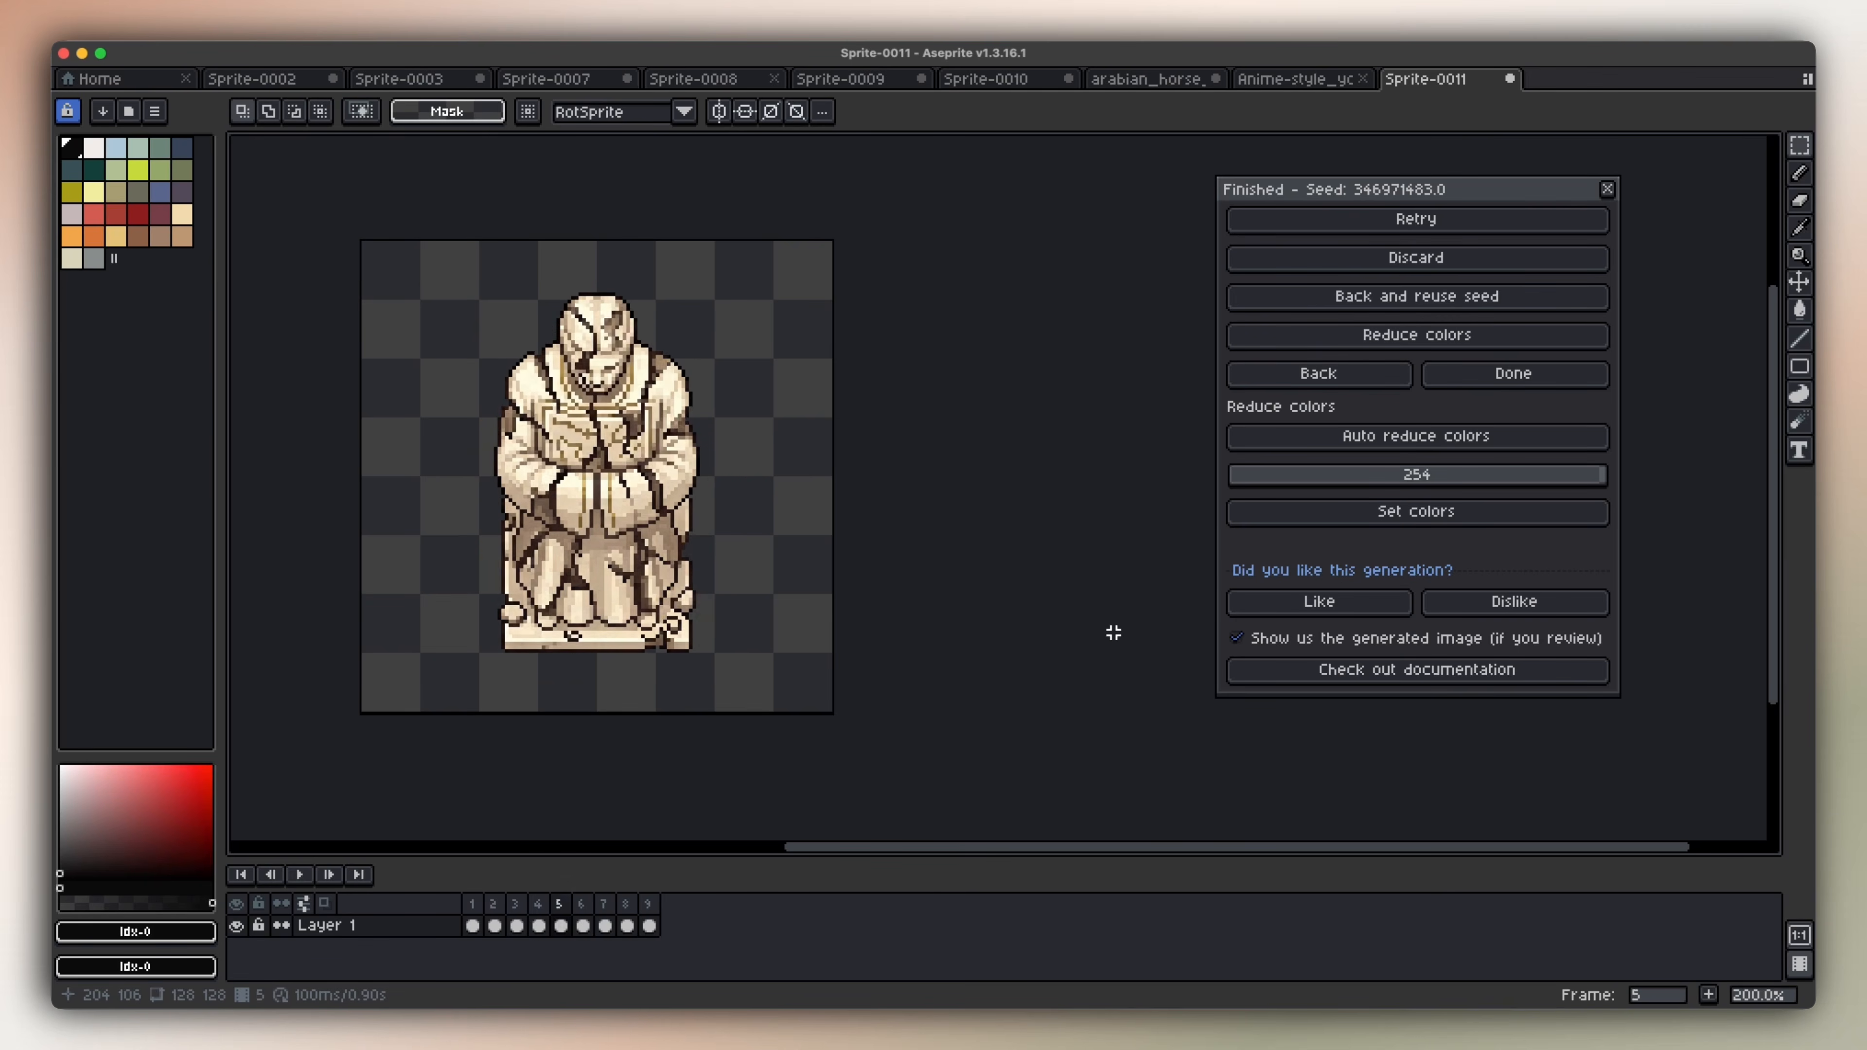